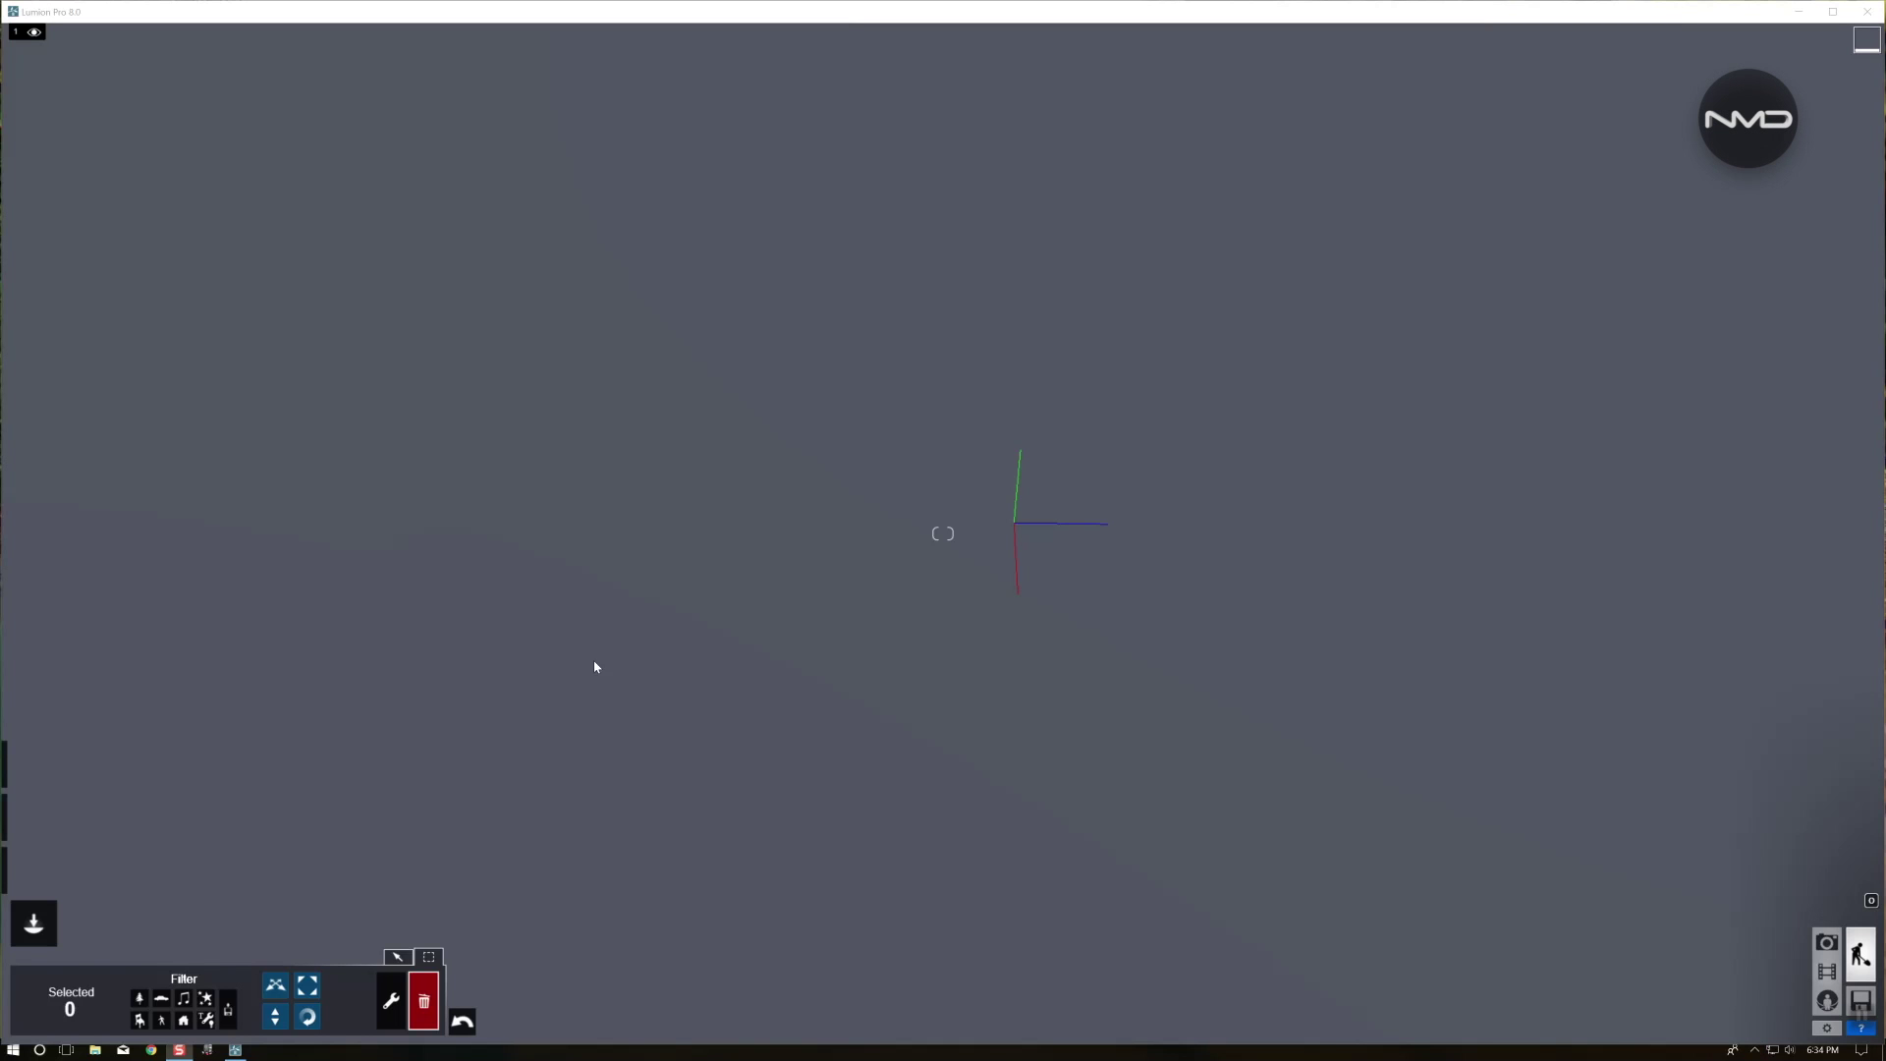
Place the orange scooter with rider (Scooter_001) from the Transport Library on the empty ground
click(397, 958)
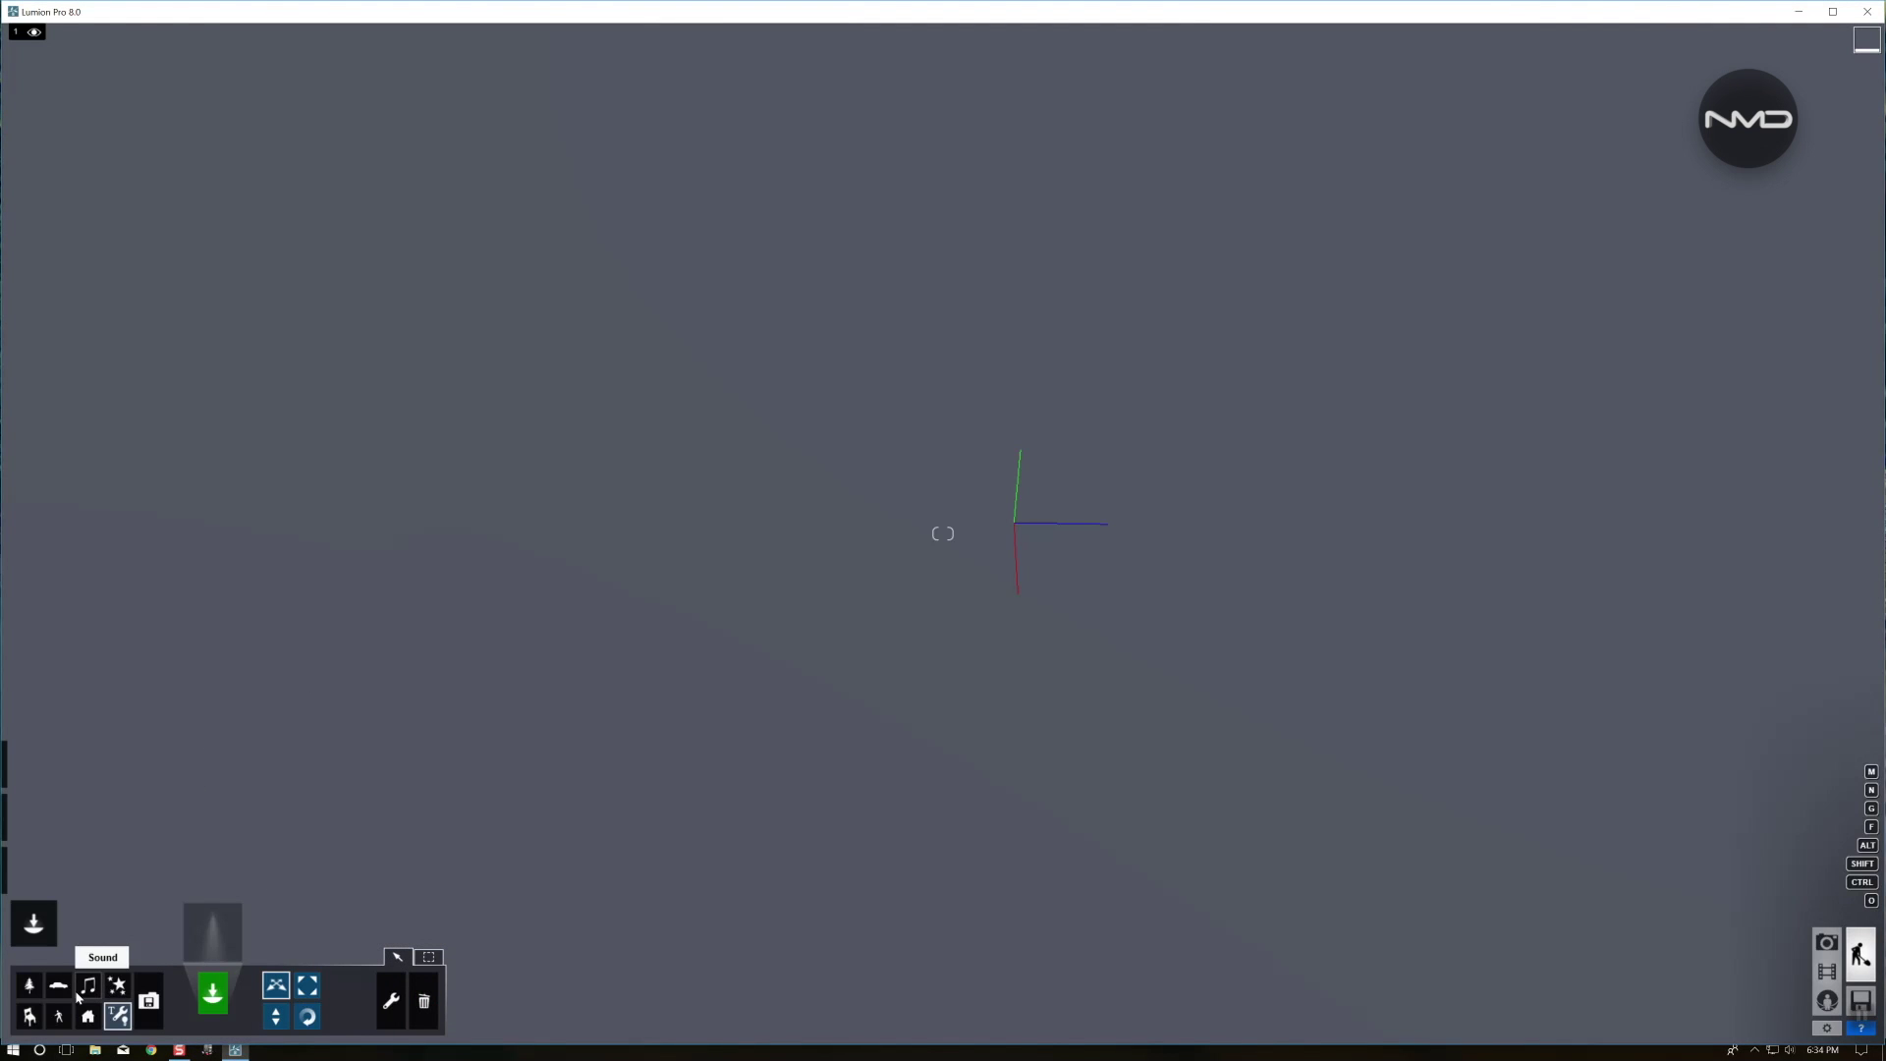
mouse_move(32, 919)
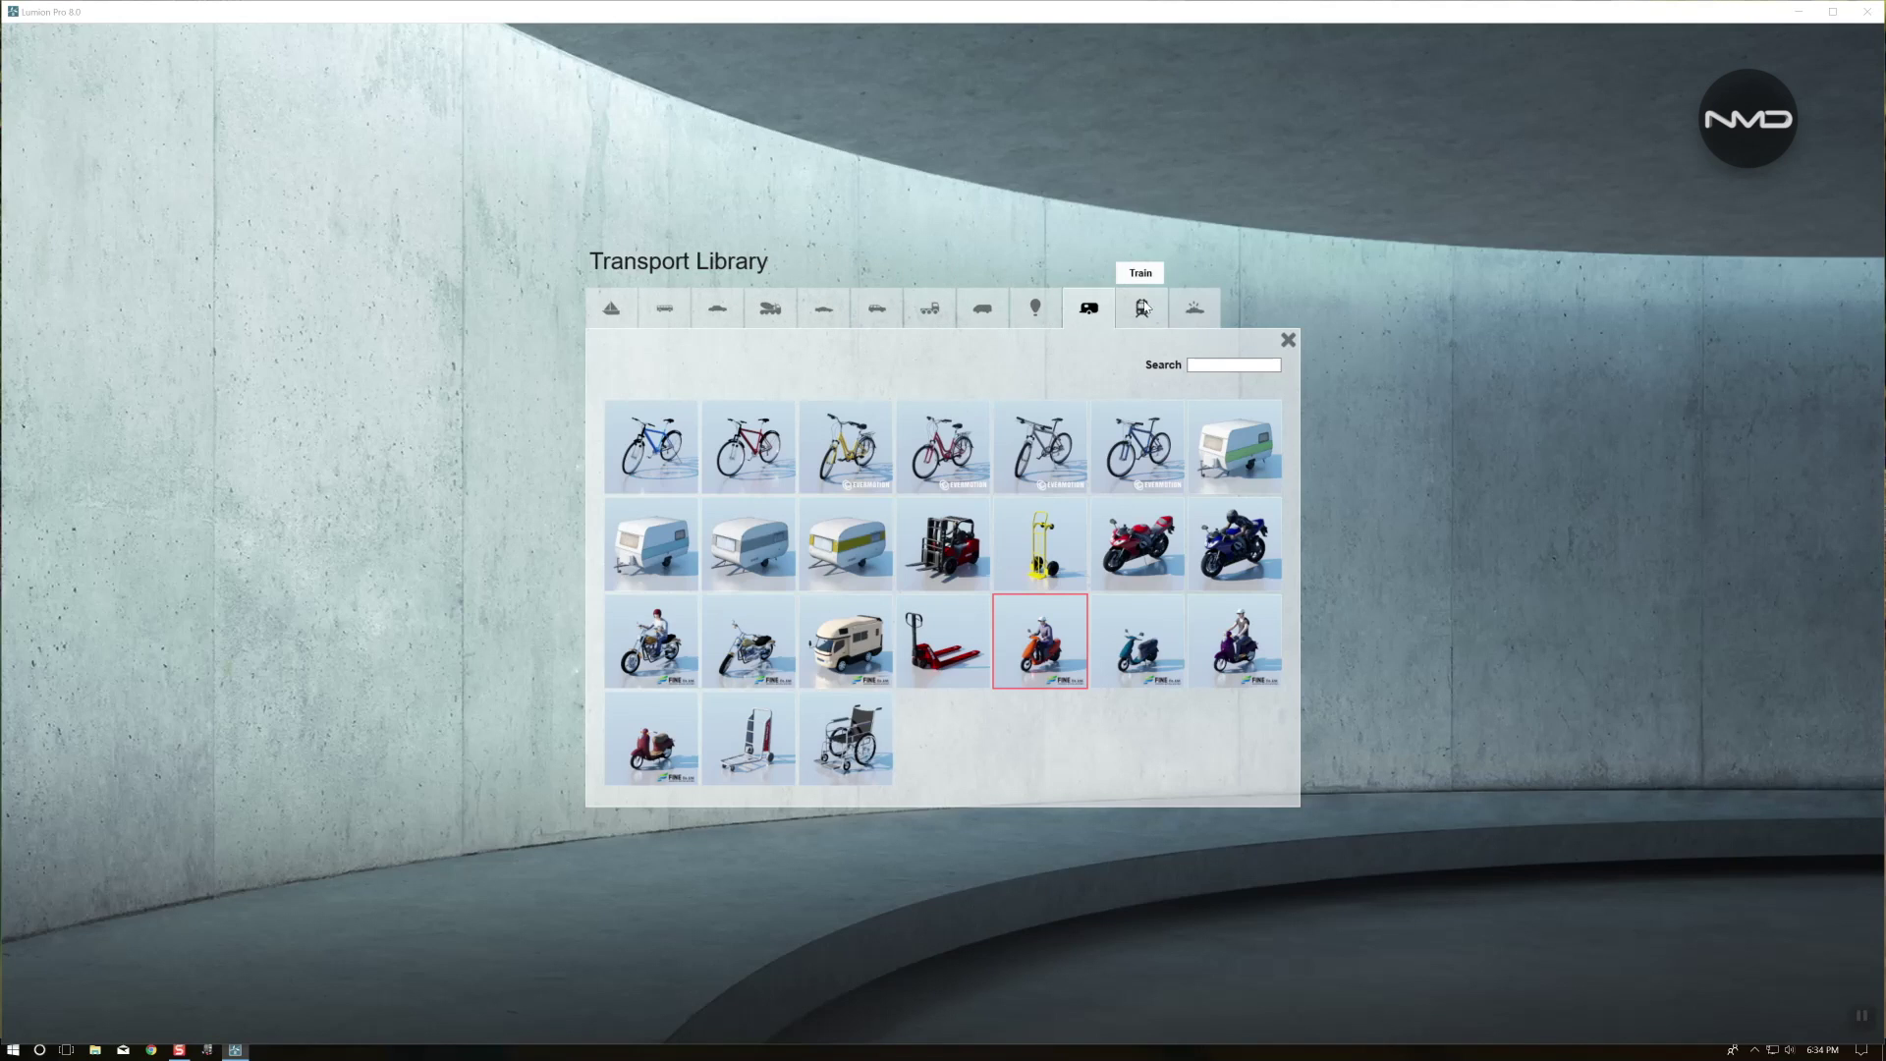
click(1198, 313)
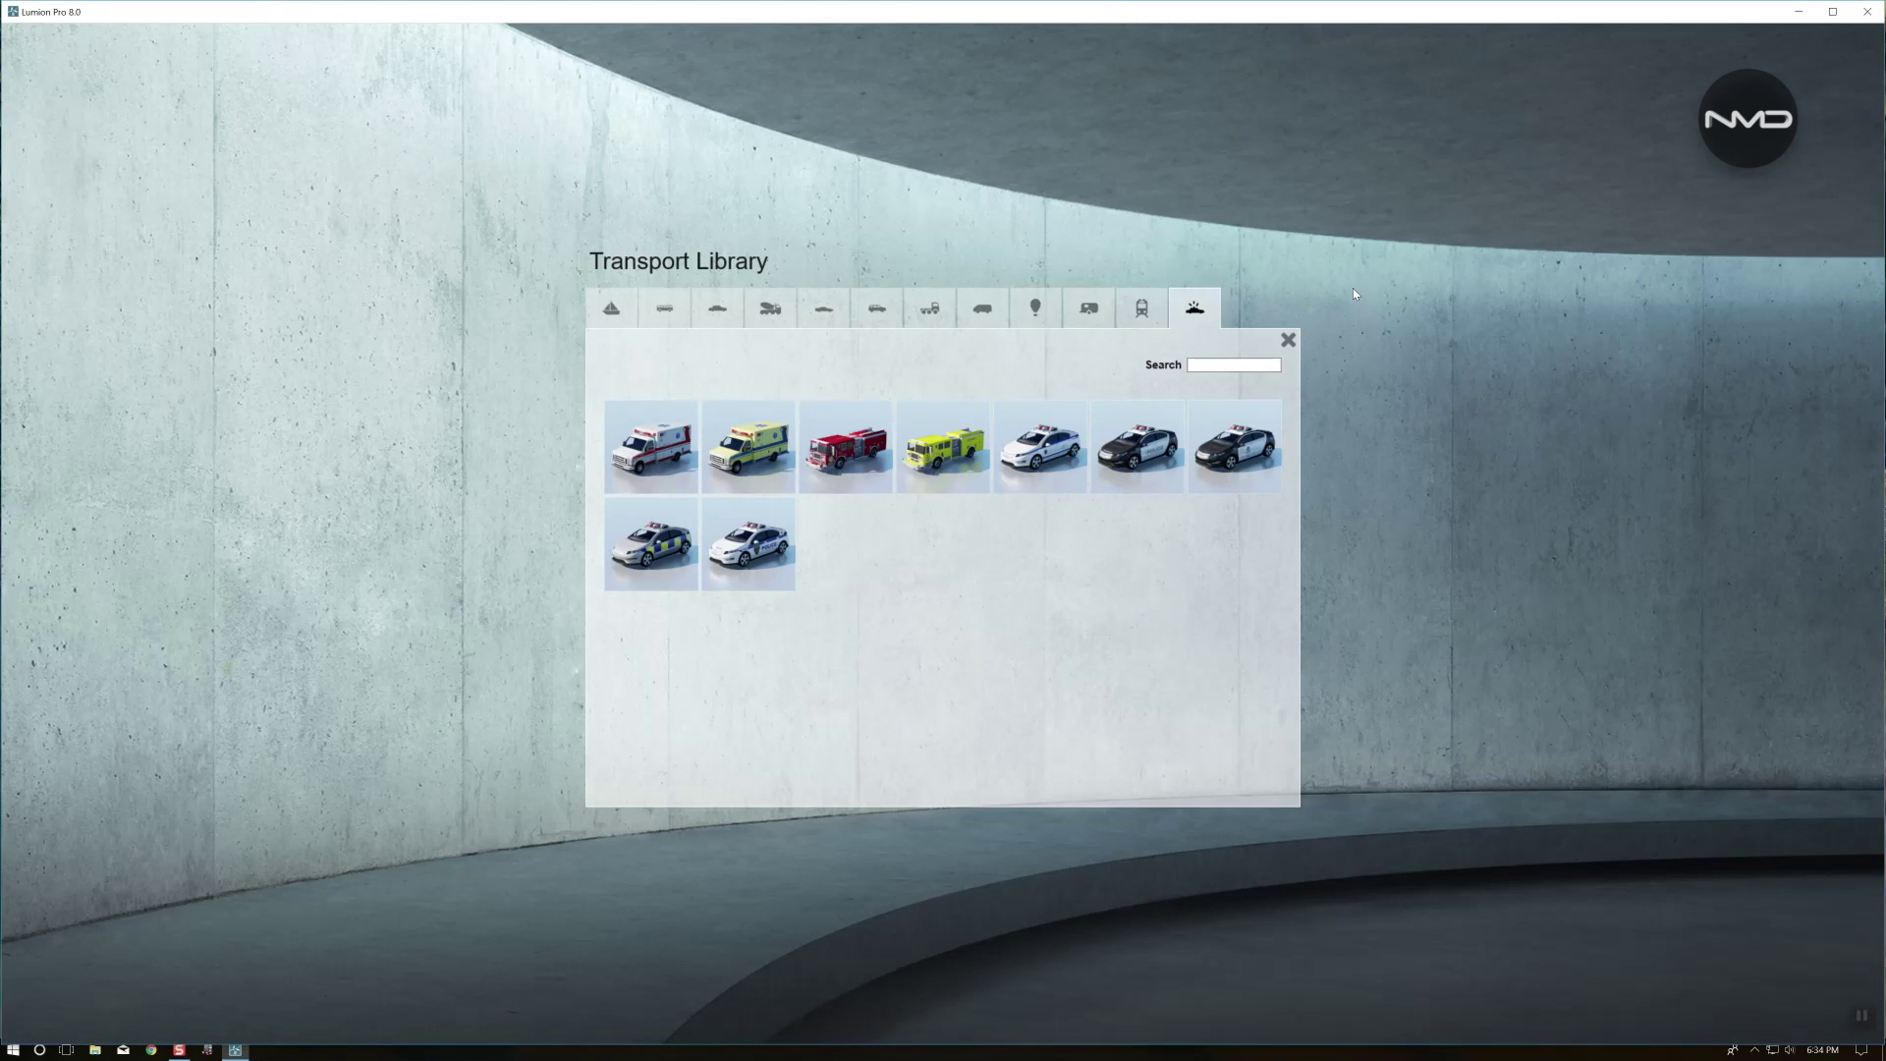
click(1103, 311)
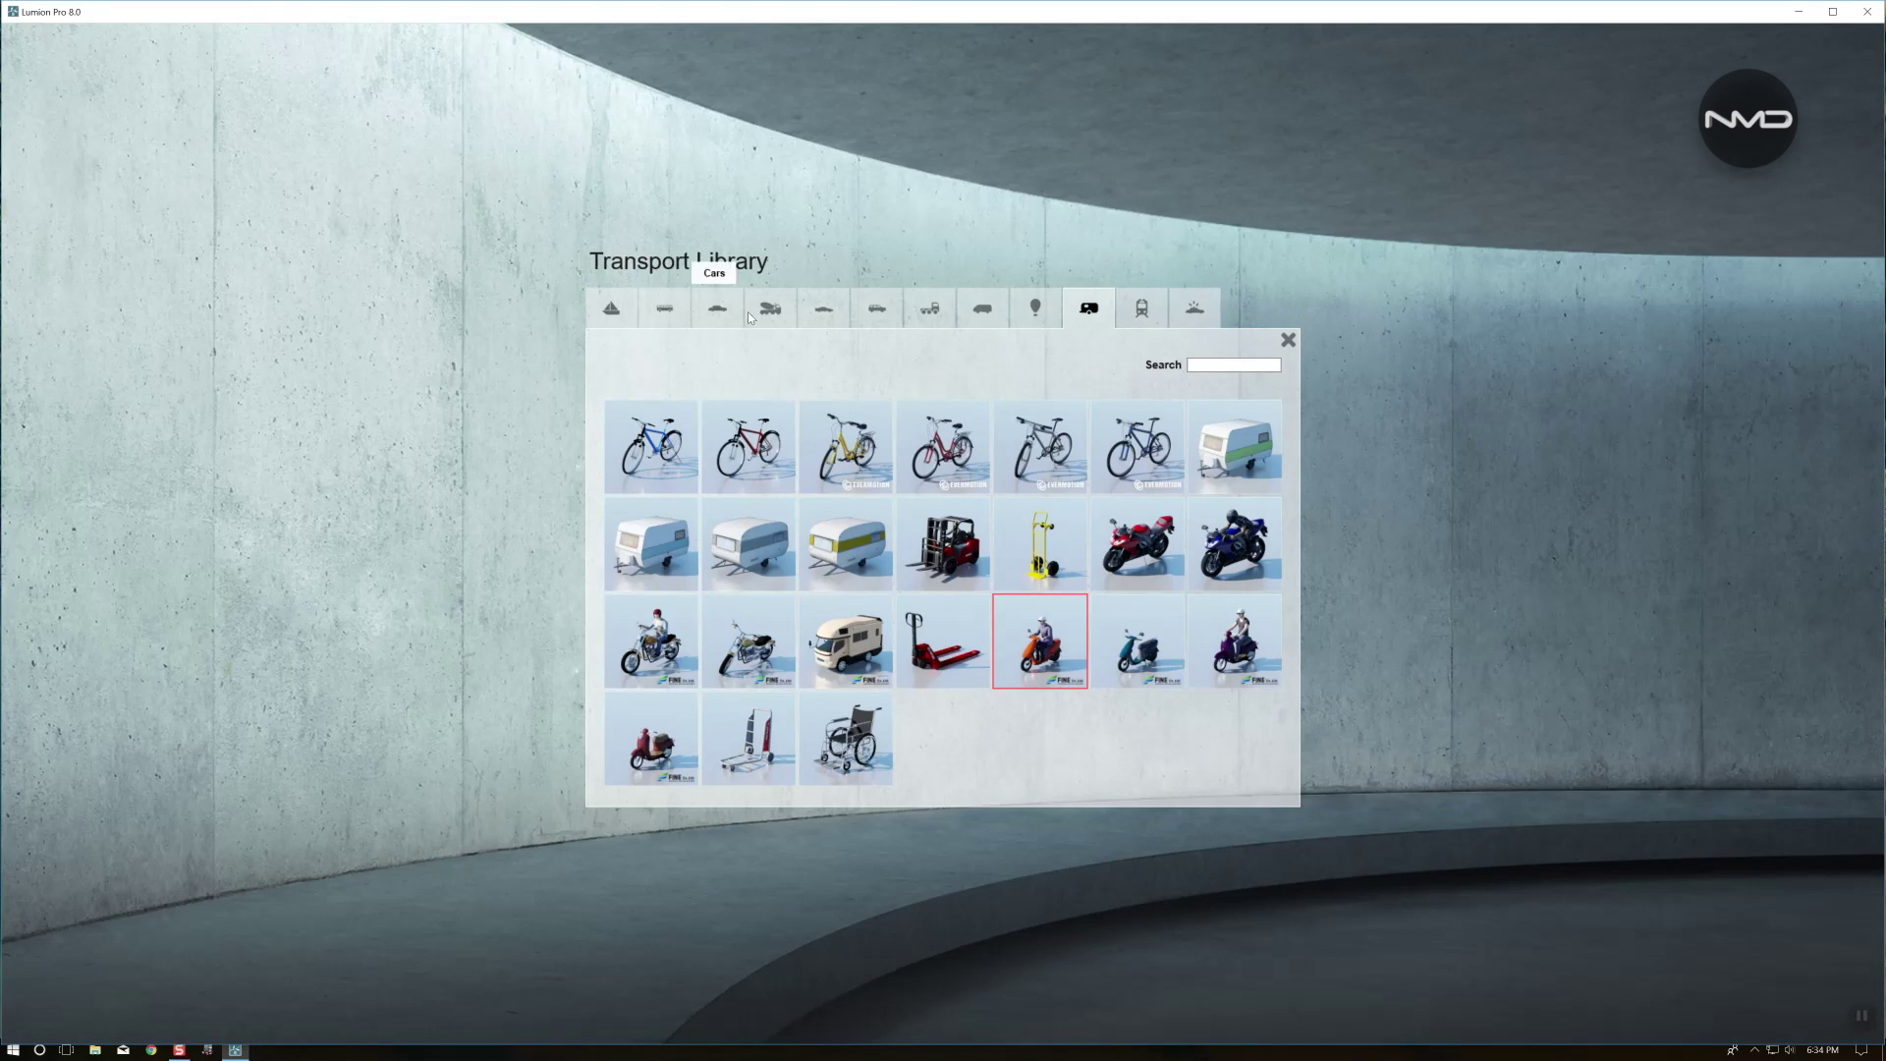
click(1037, 655)
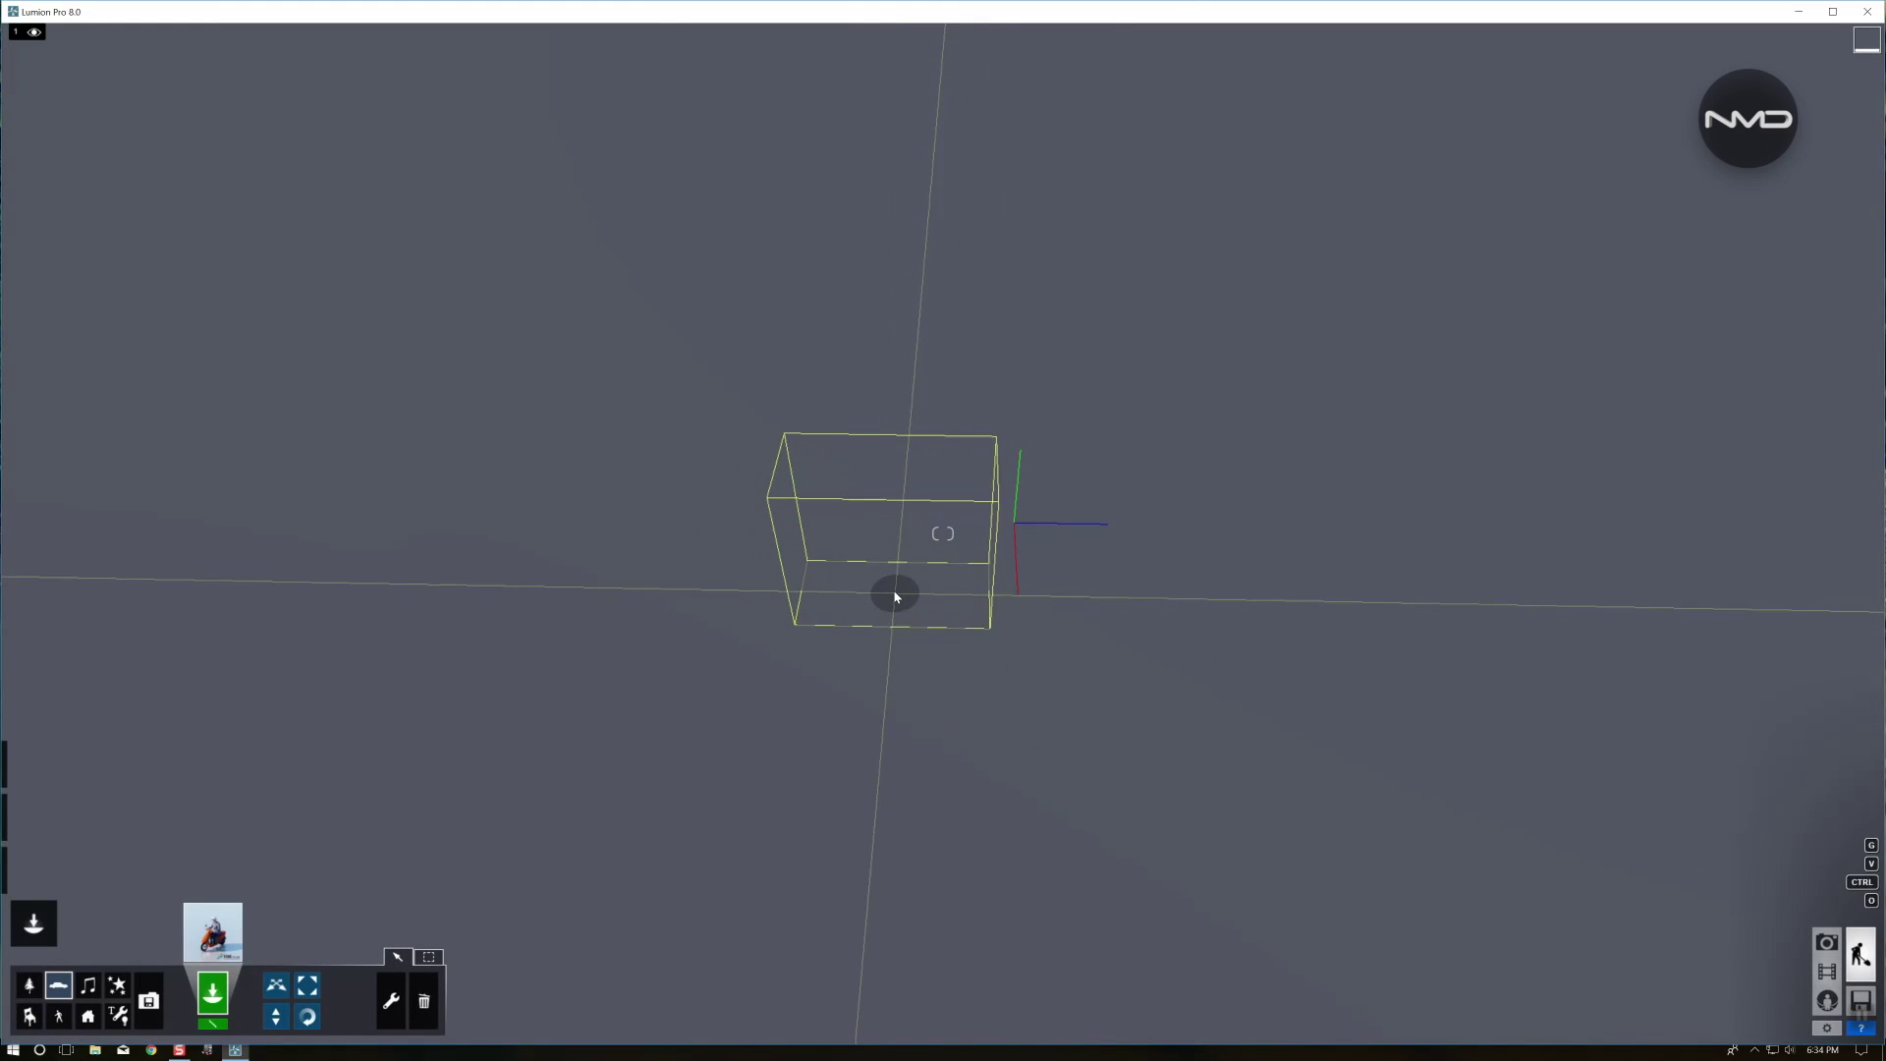
click(893, 582)
Raise the scooter's Lights setting to roughly three quarters of its range and deselect the scooter
right_drag(1072, 644, 962, 731)
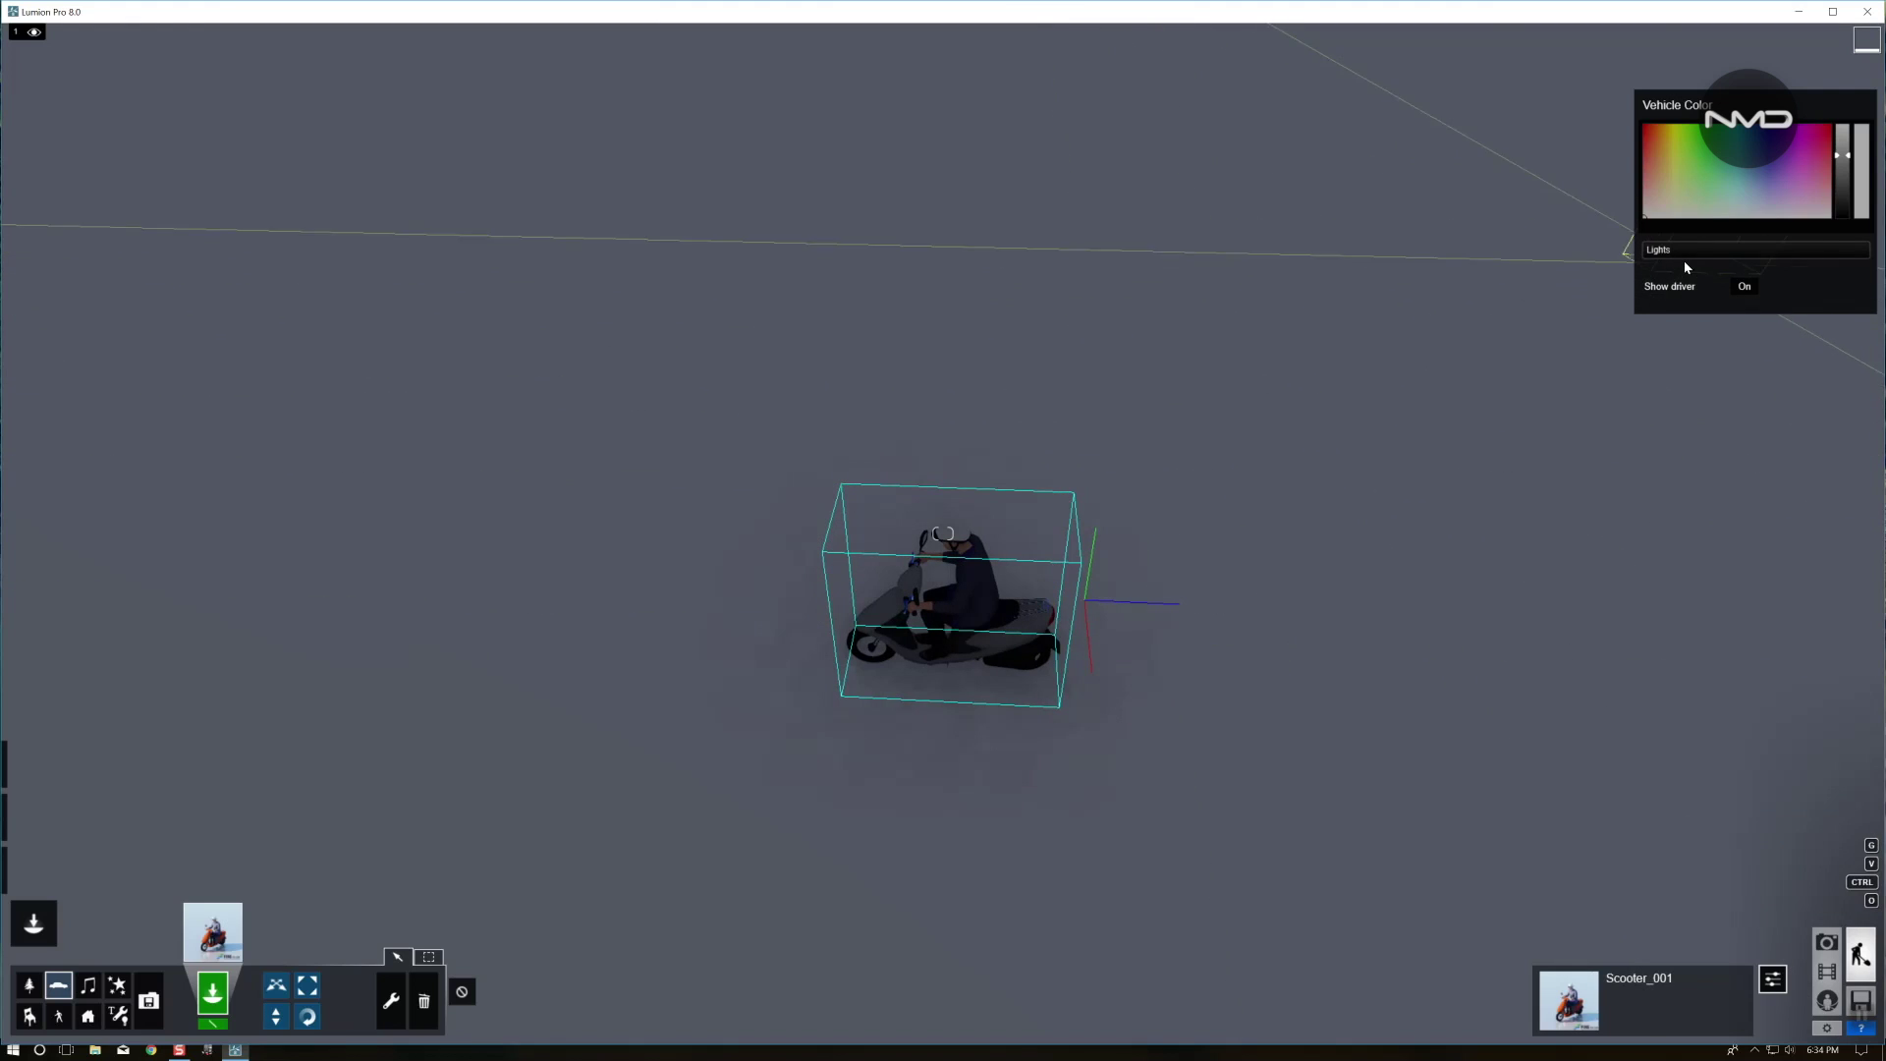
mouse_move(1677, 246)
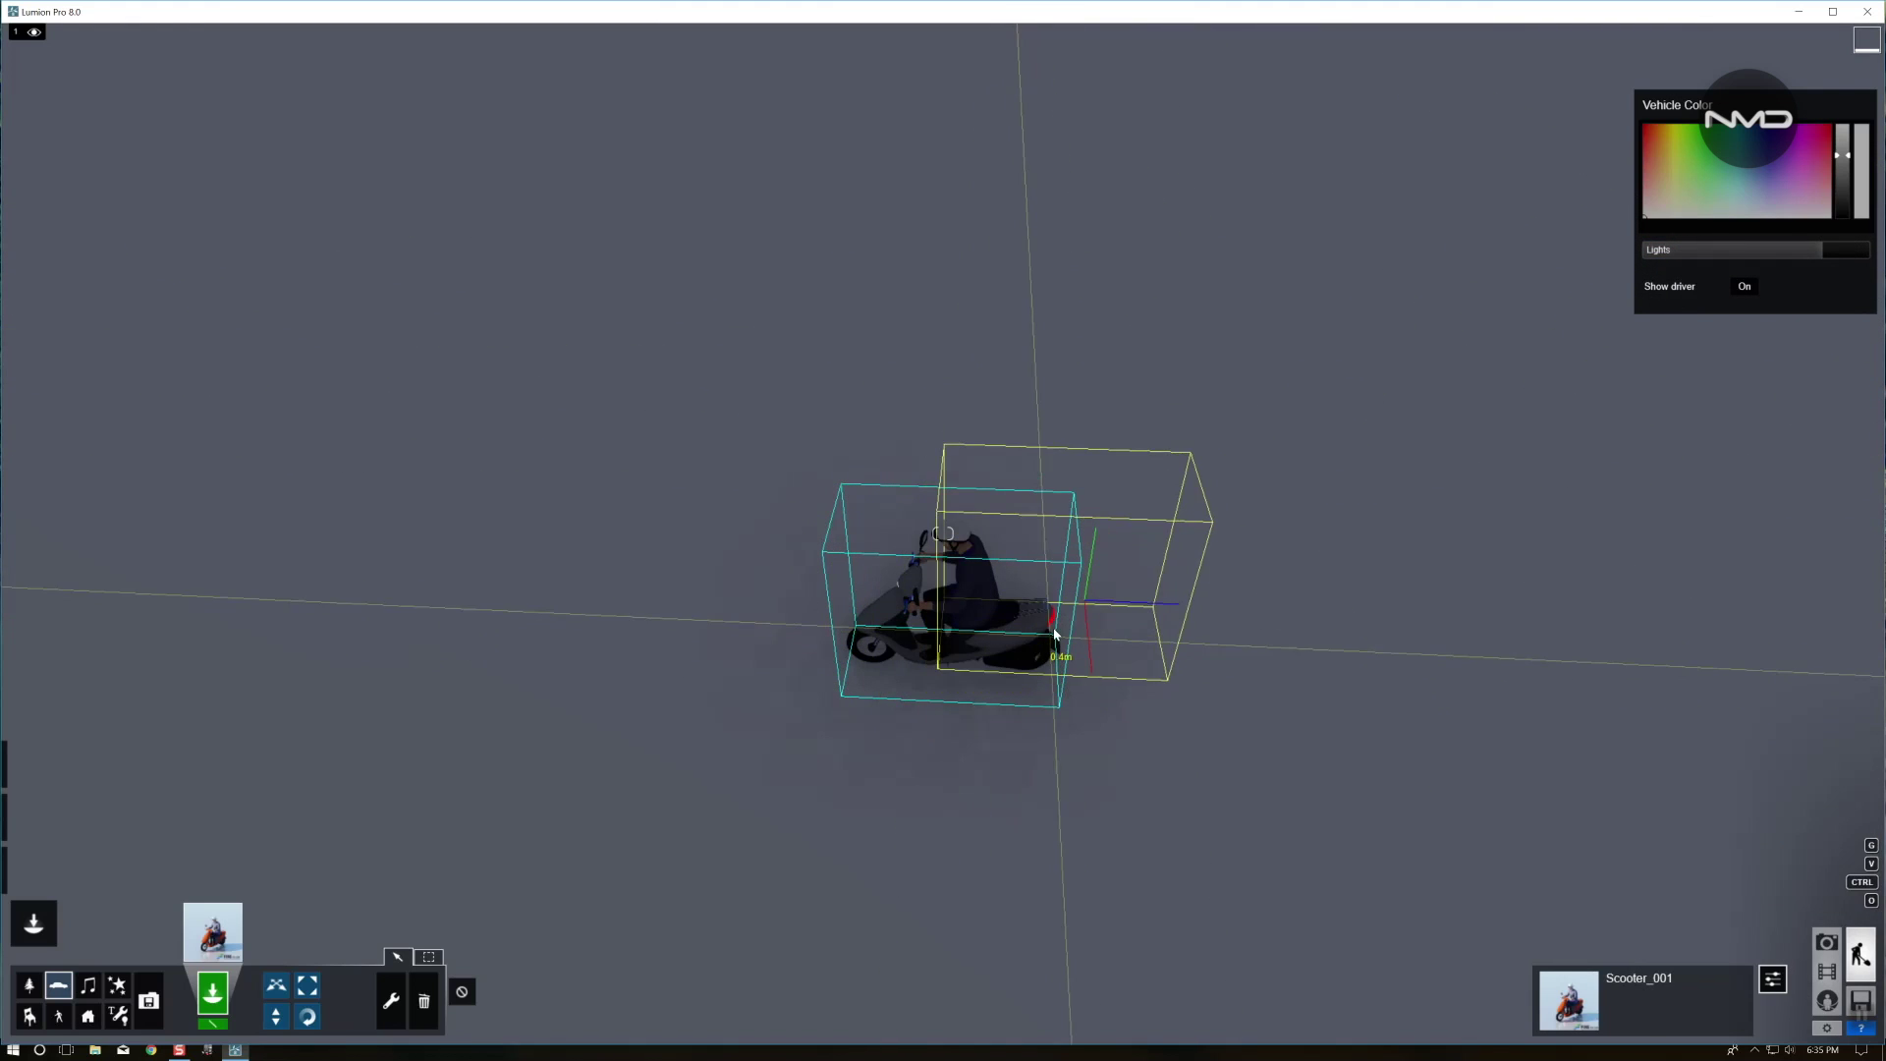
right_drag(693, 758, 498, 725)
right_drag(766, 638, 538, 905)
key(w)
key(s)
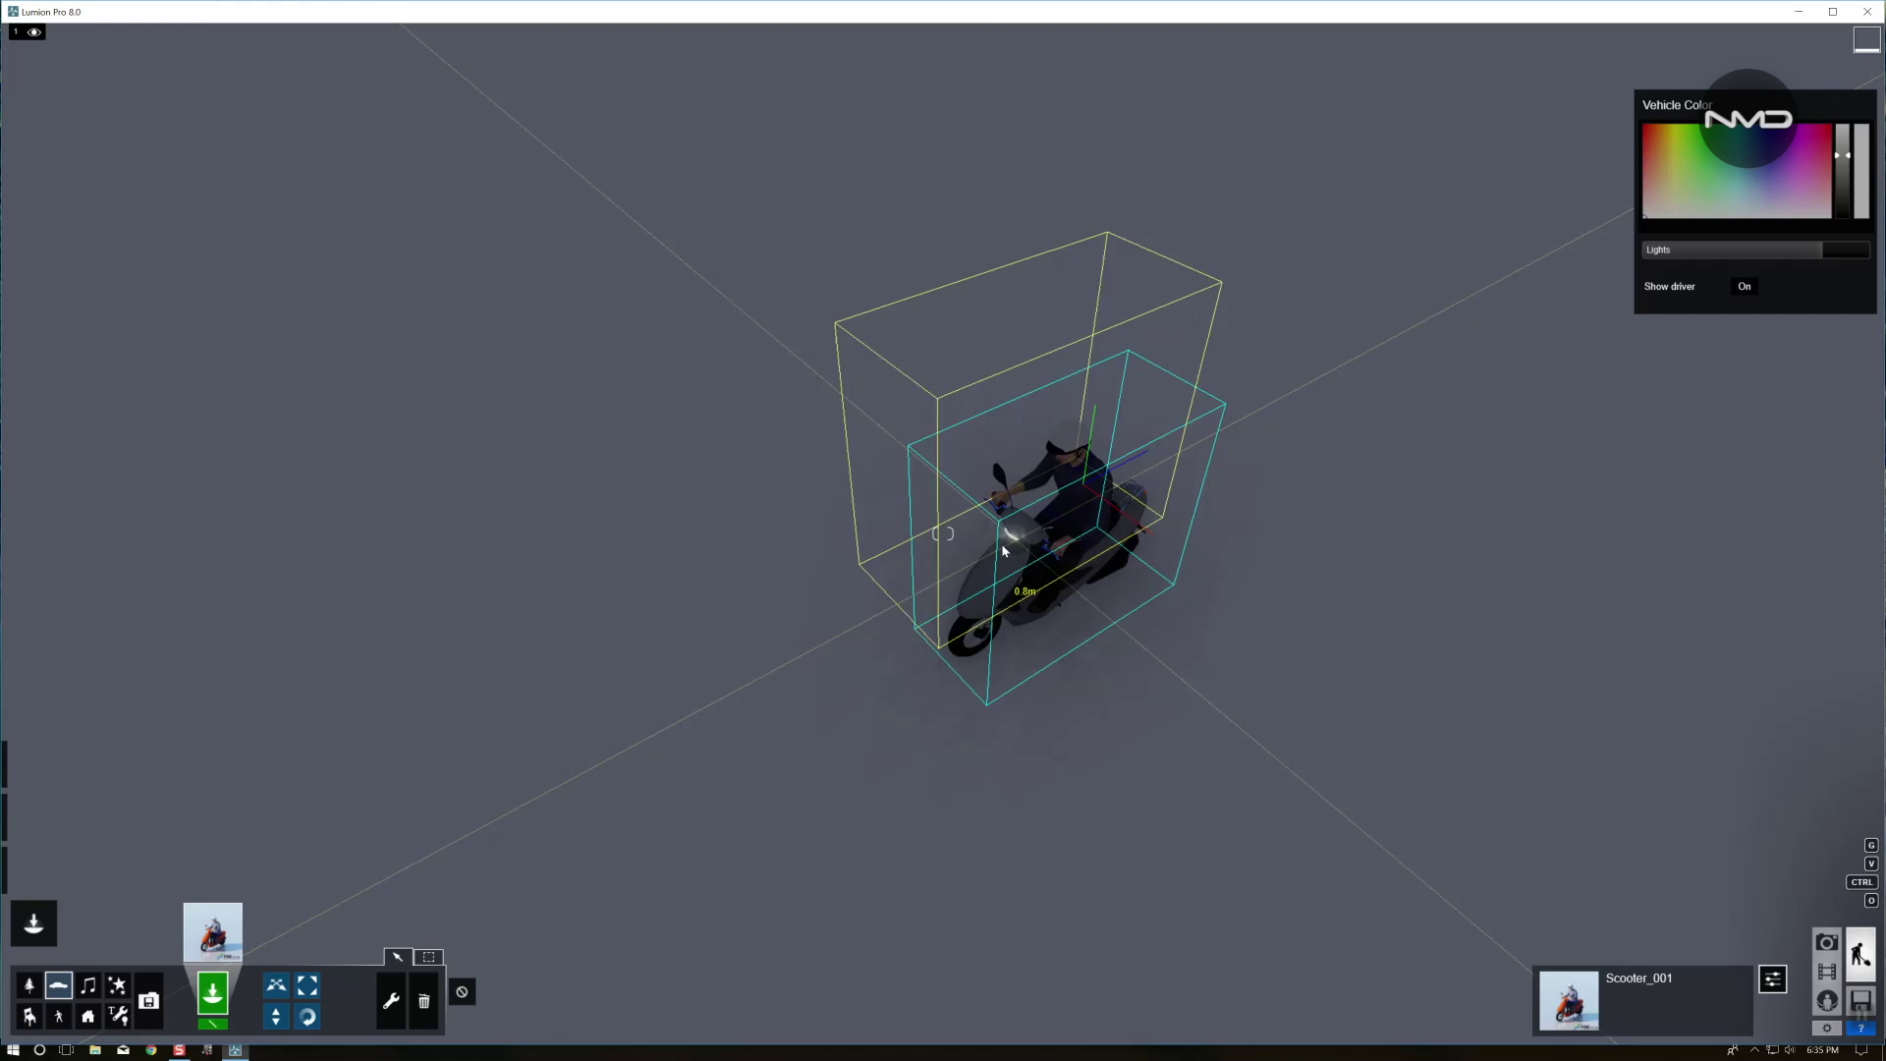
click(462, 992)
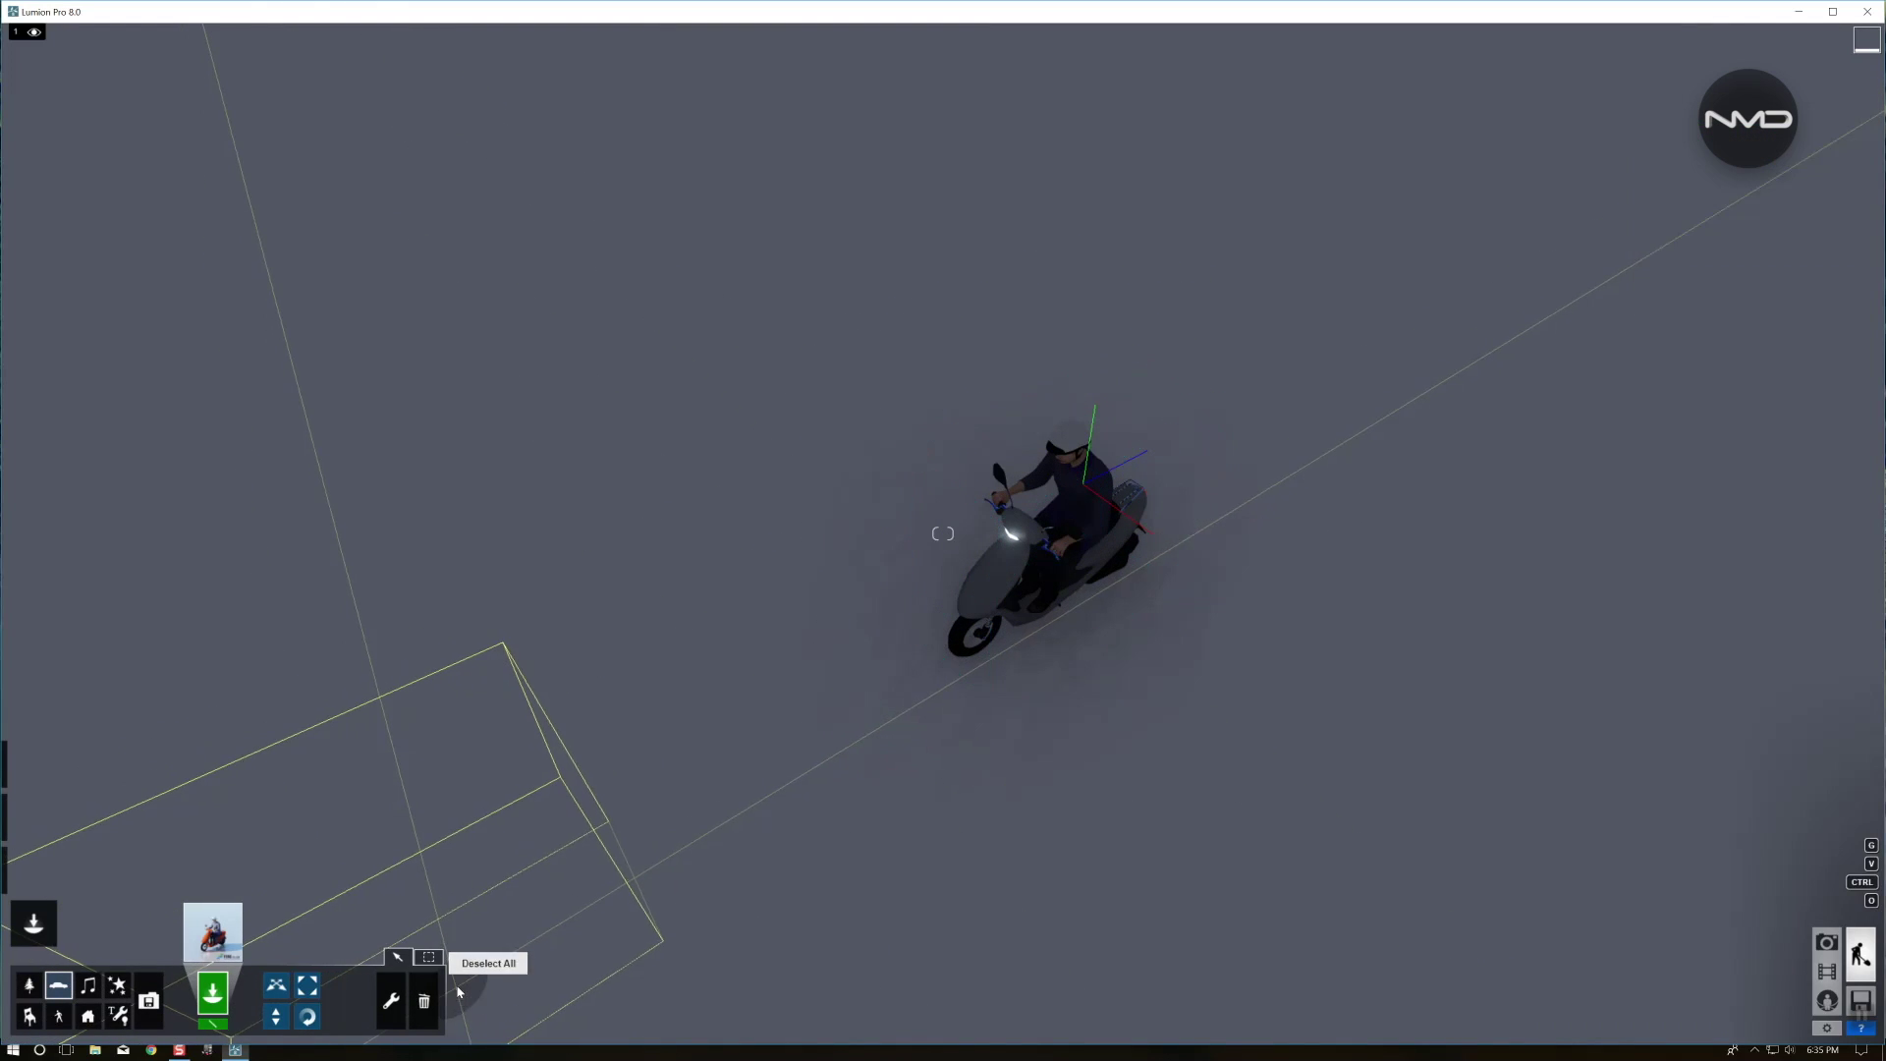
Choose the Lamp06 spotlight from the Lights And Utilities Library for placement
right_drag(1115, 776, 1383, 539)
drag(1382, 538, 1426, 749)
mouse_move(1424, 748)
right_down()
mouse_move(1277, 727)
mouse_move(1425, 786)
right_up()
right_drag(943, 533, 943, 668)
key(a)
key(q)
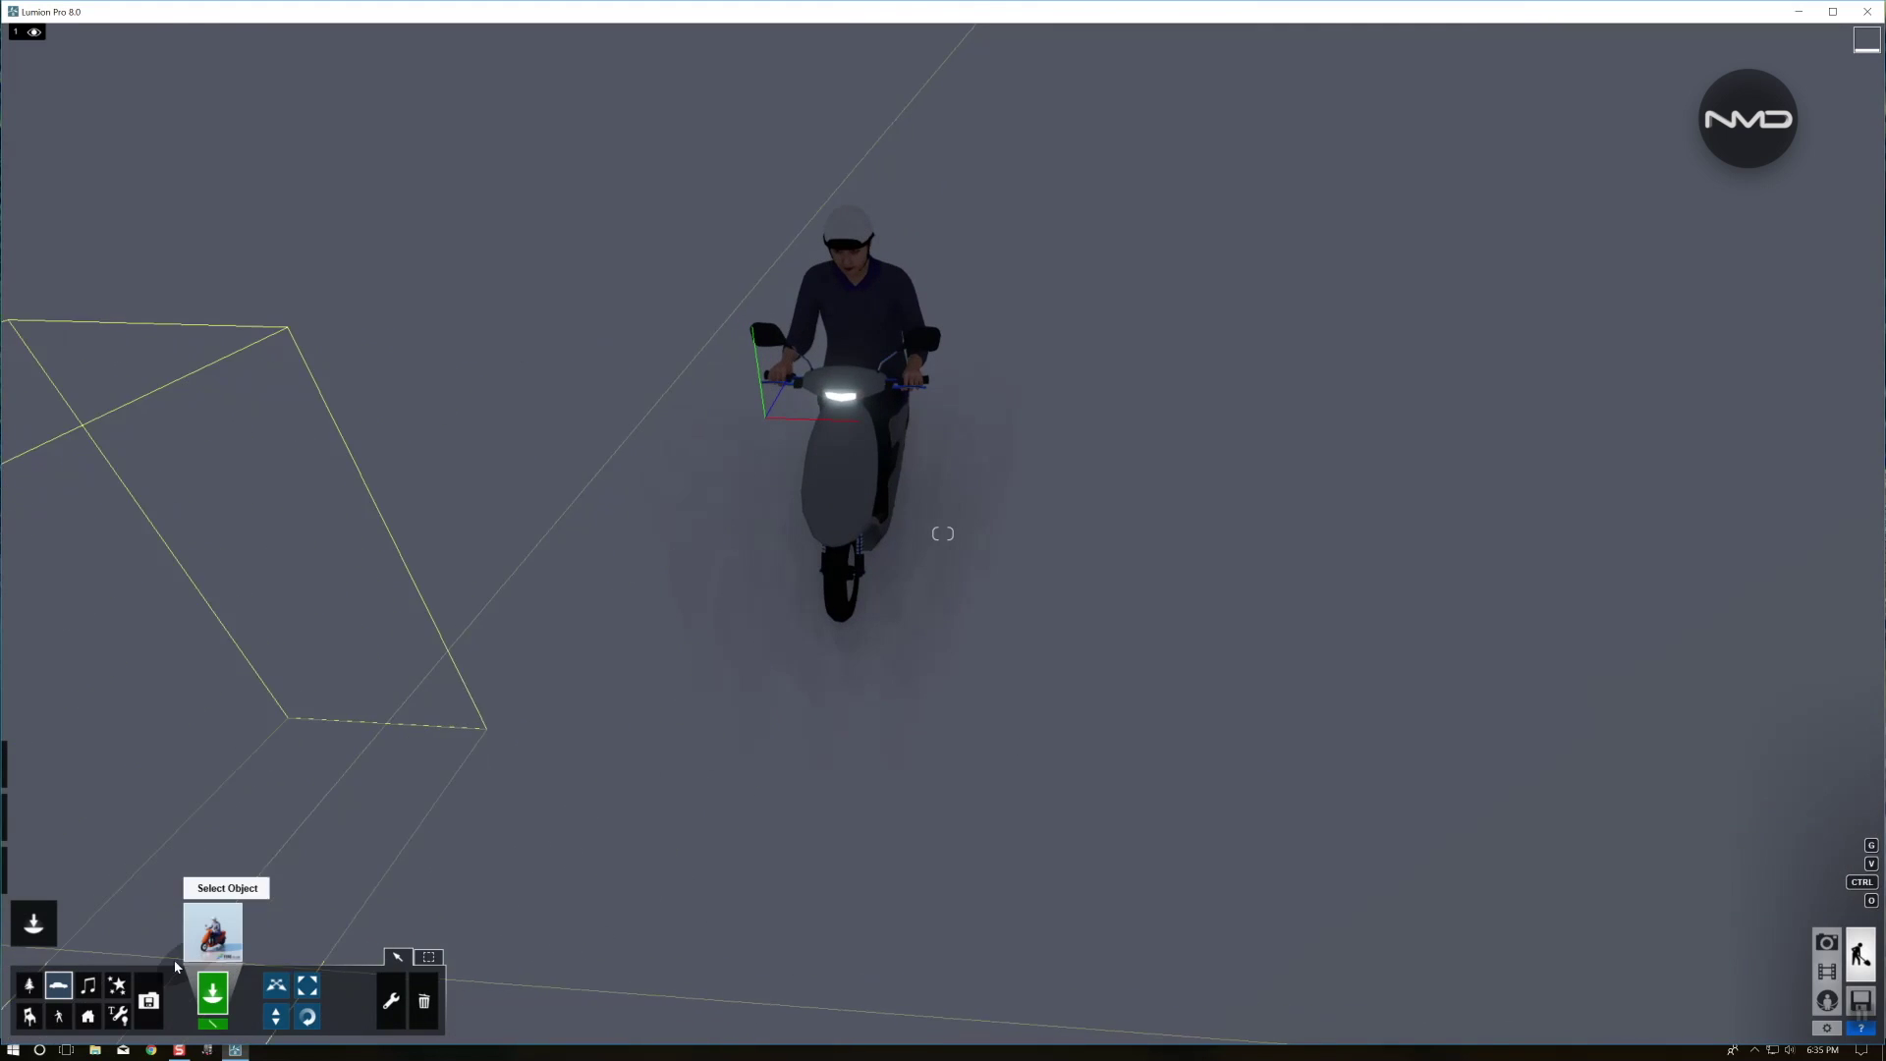
click(118, 1015)
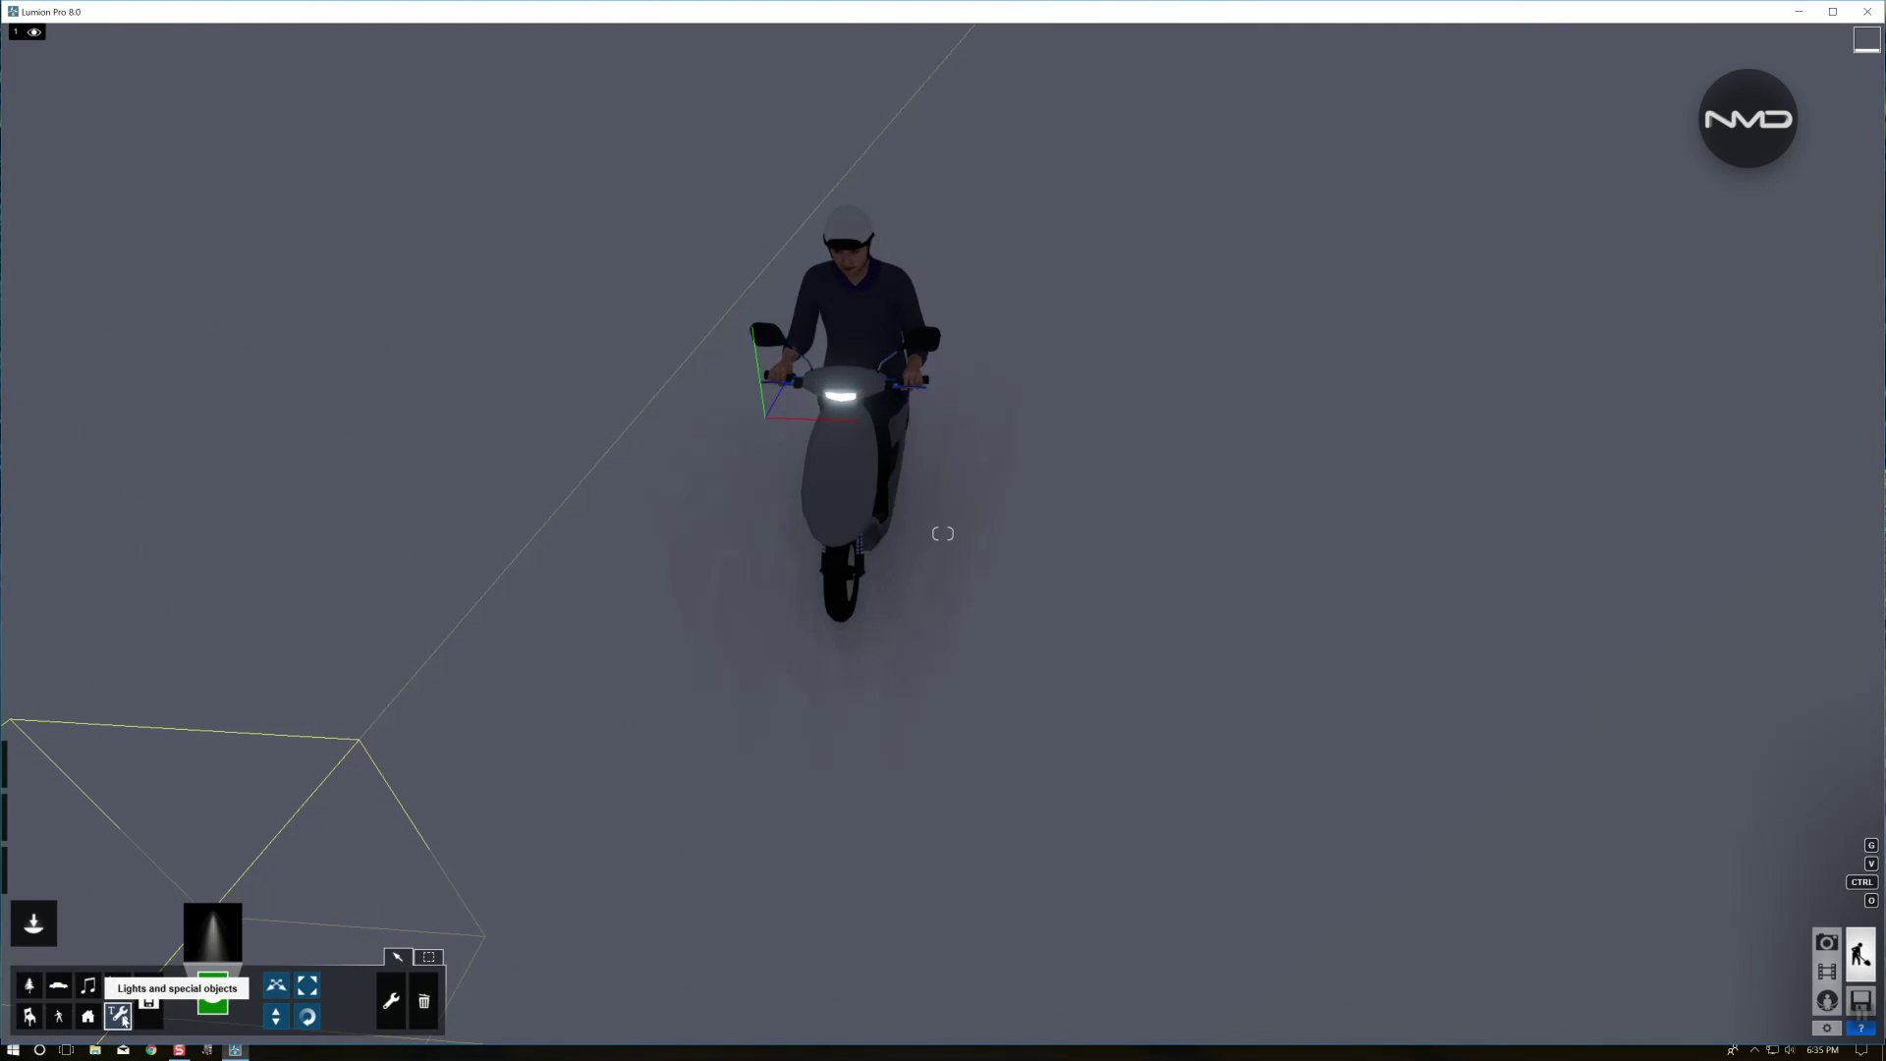
click(221, 936)
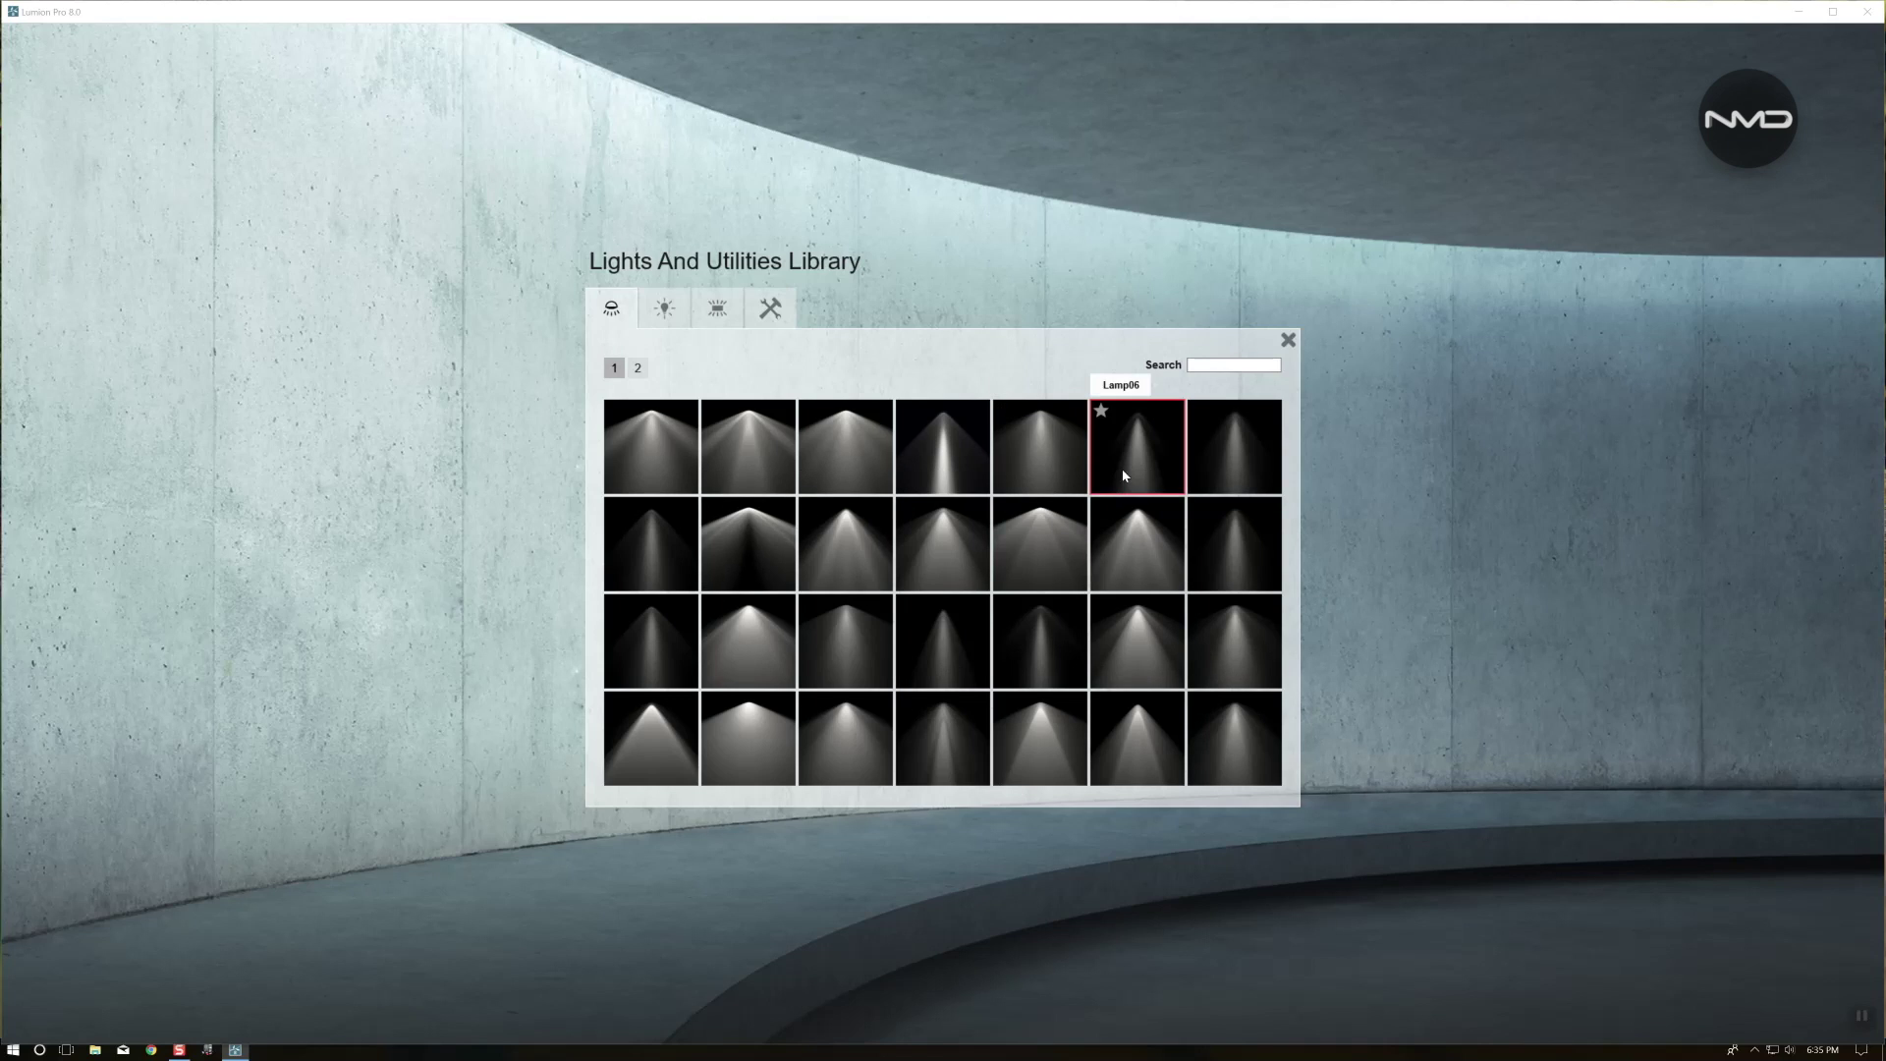
click(1141, 451)
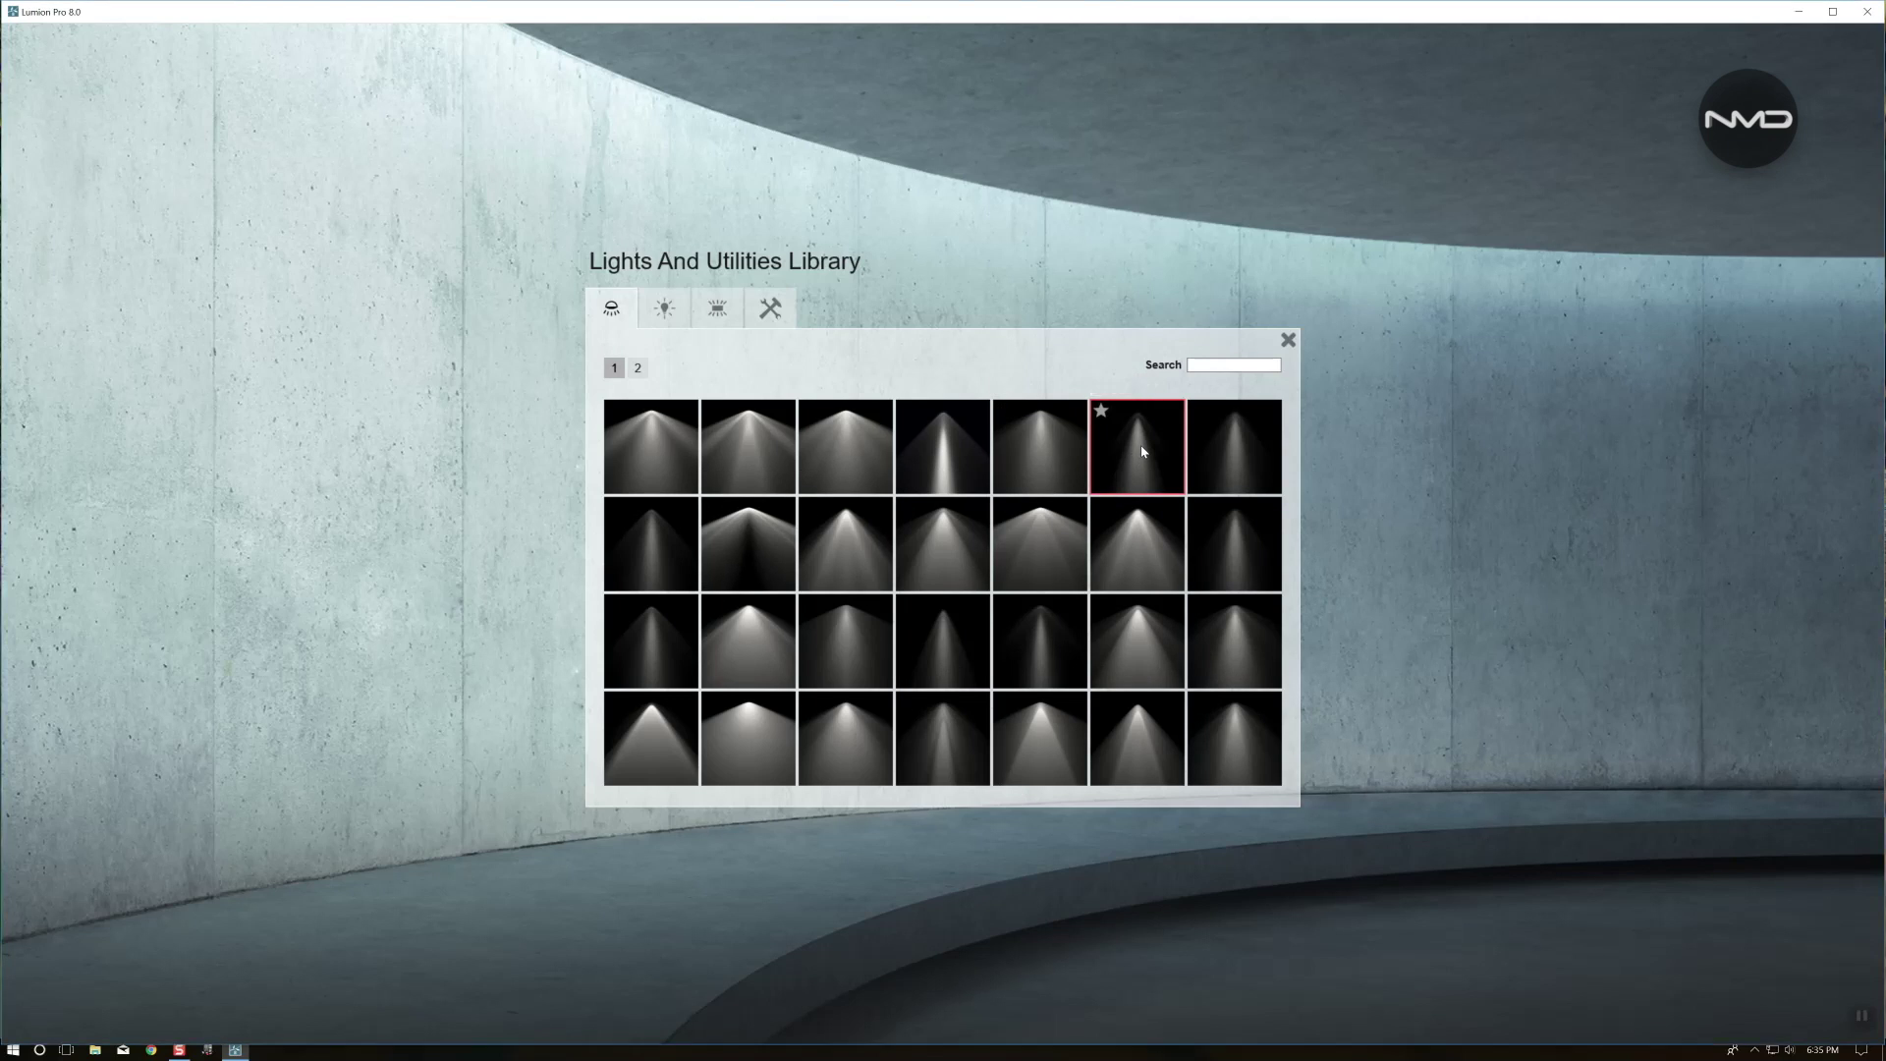
Place the Lamp06 spotlight directly on the scooter's headlight
right_drag(503, 589, 393, 628)
key(w)
right_drag(943, 533, 1071, 462)
key(e)
key(e)
right_drag(766, 658, 532, 601)
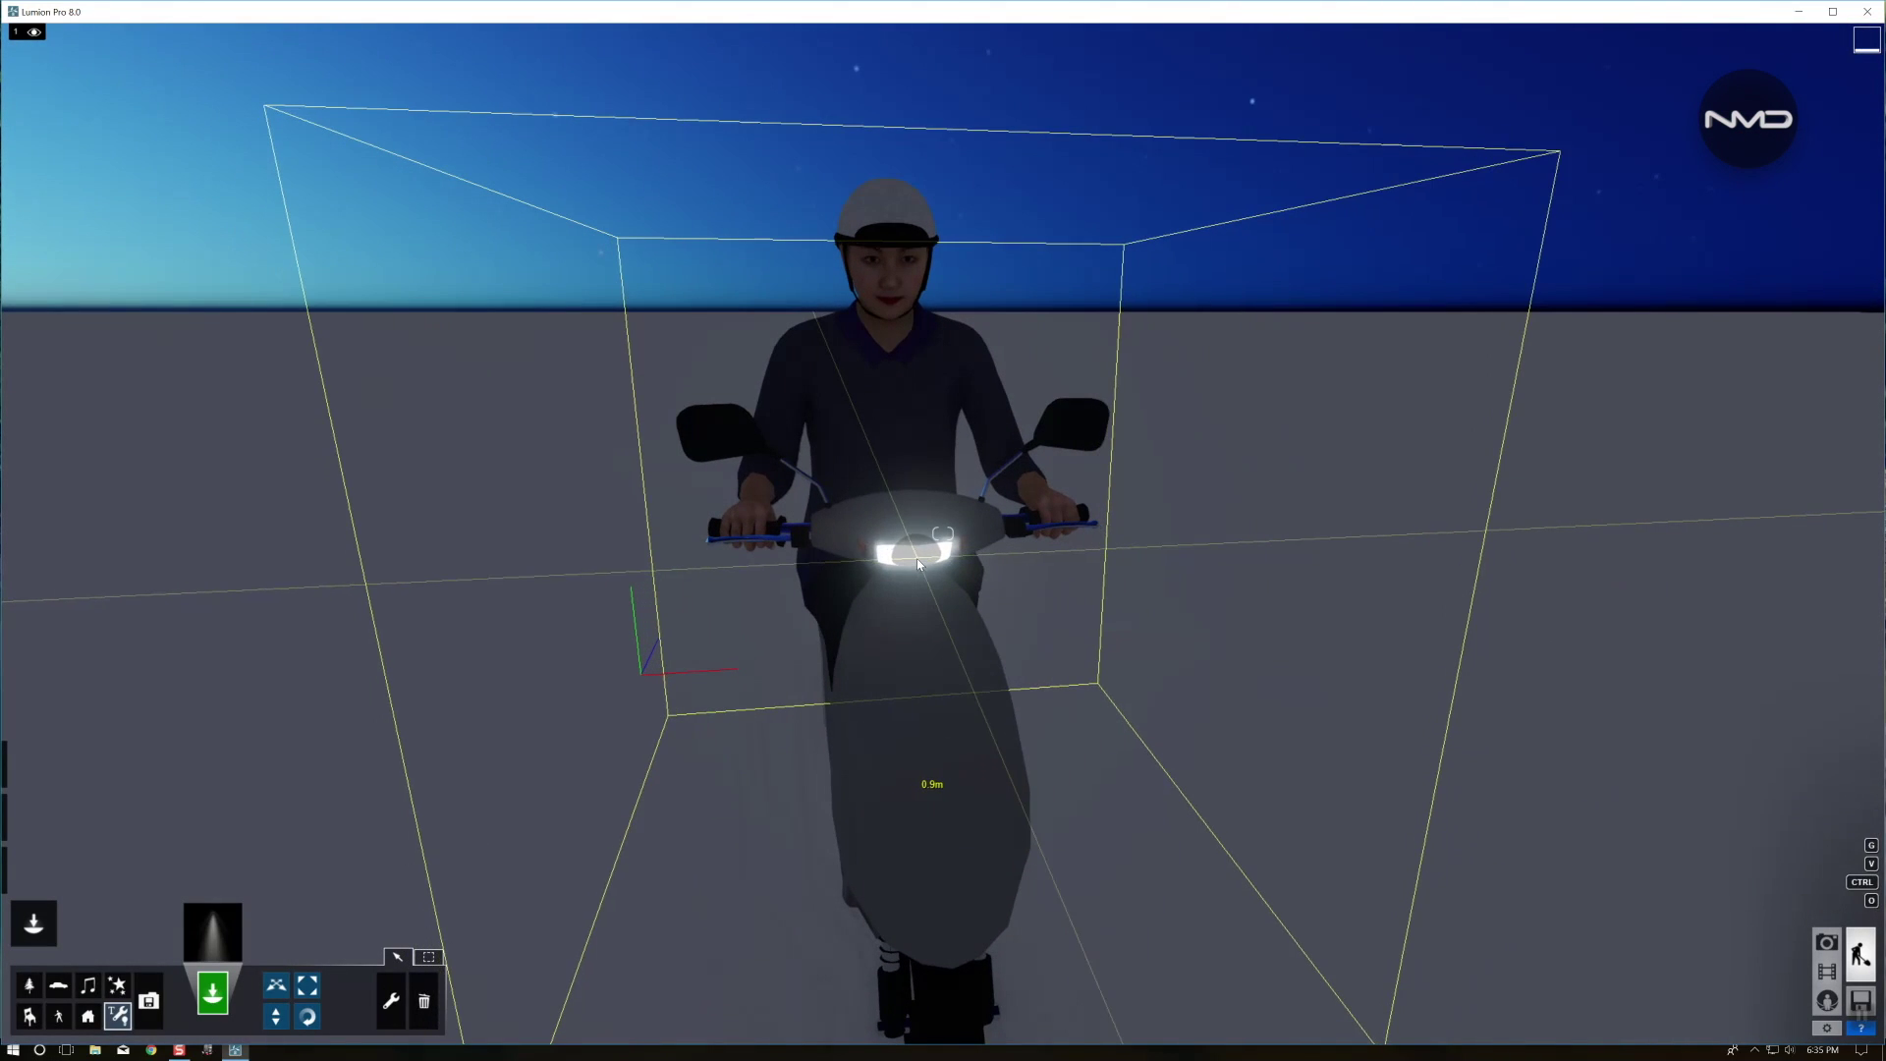
click(909, 565)
Set the headlight lamp's pitch to about 162° so its beam points ahead of the scooter
right_drag(910, 565, 854, 643)
key(e)
key(d)
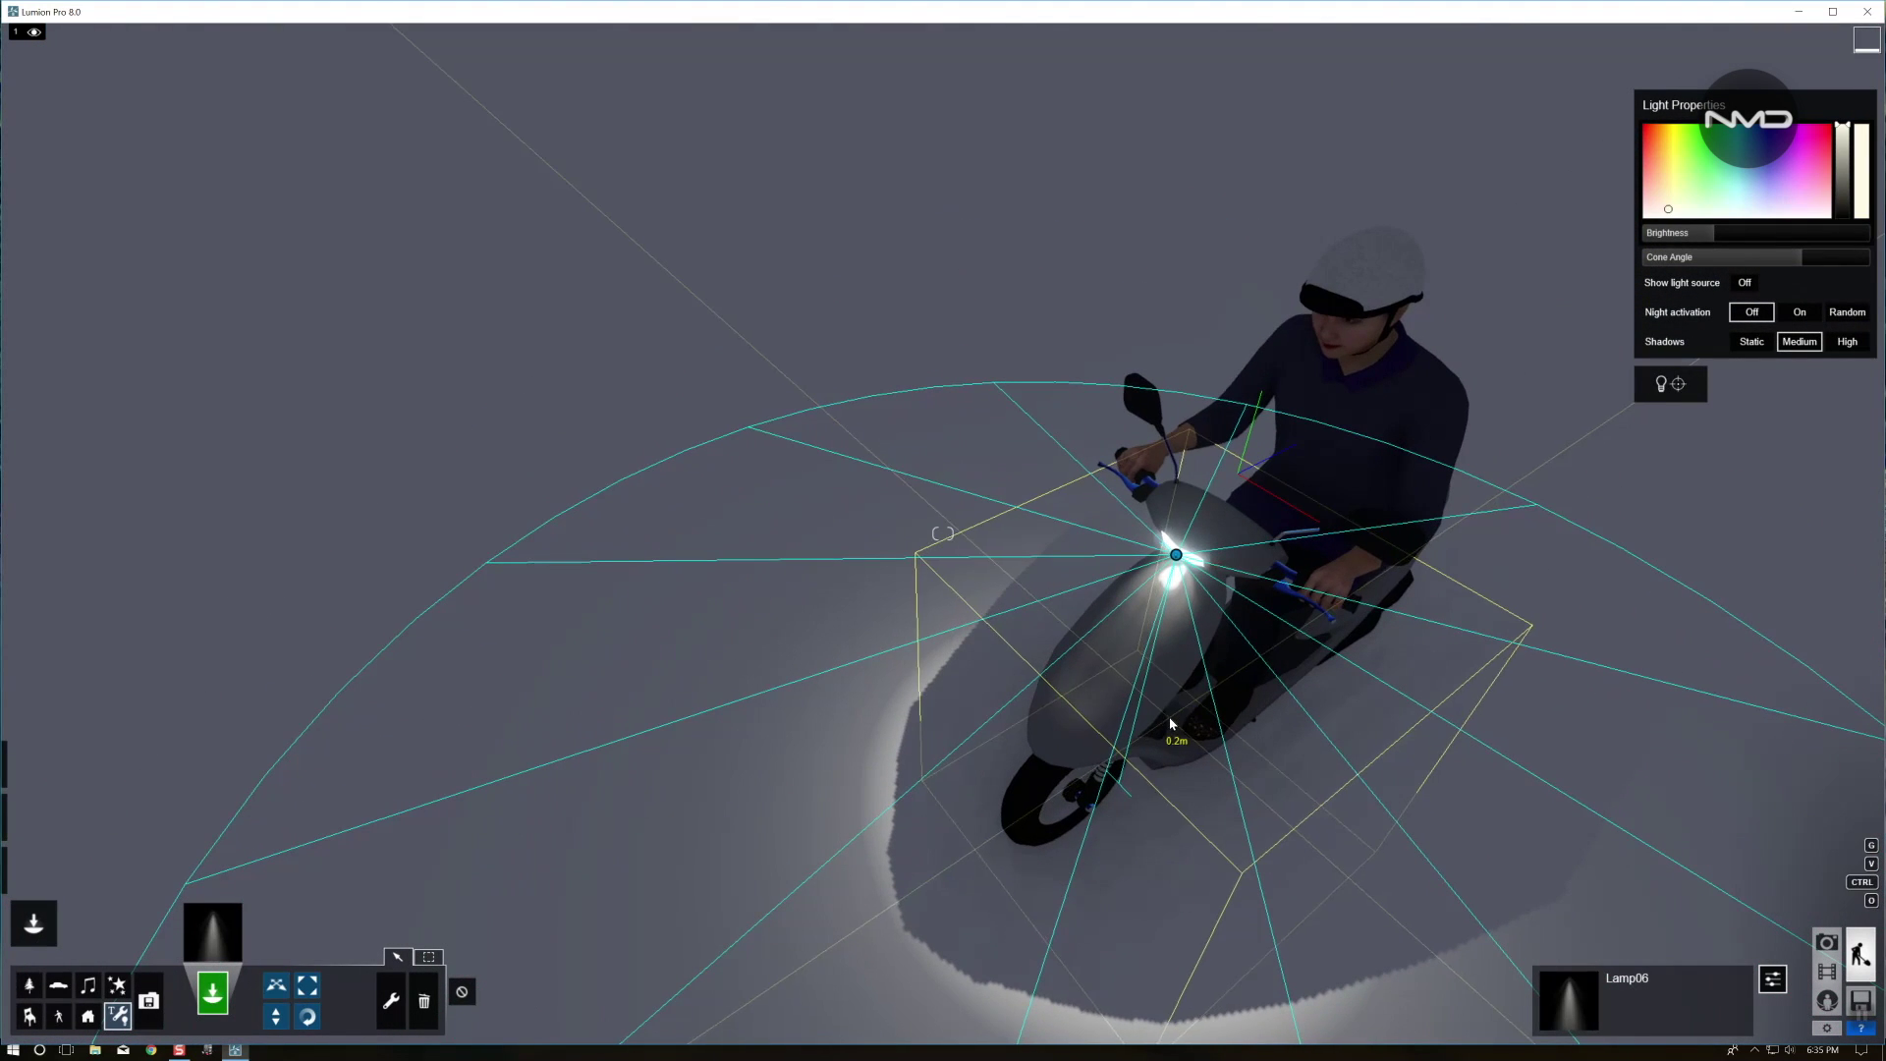
key(r)
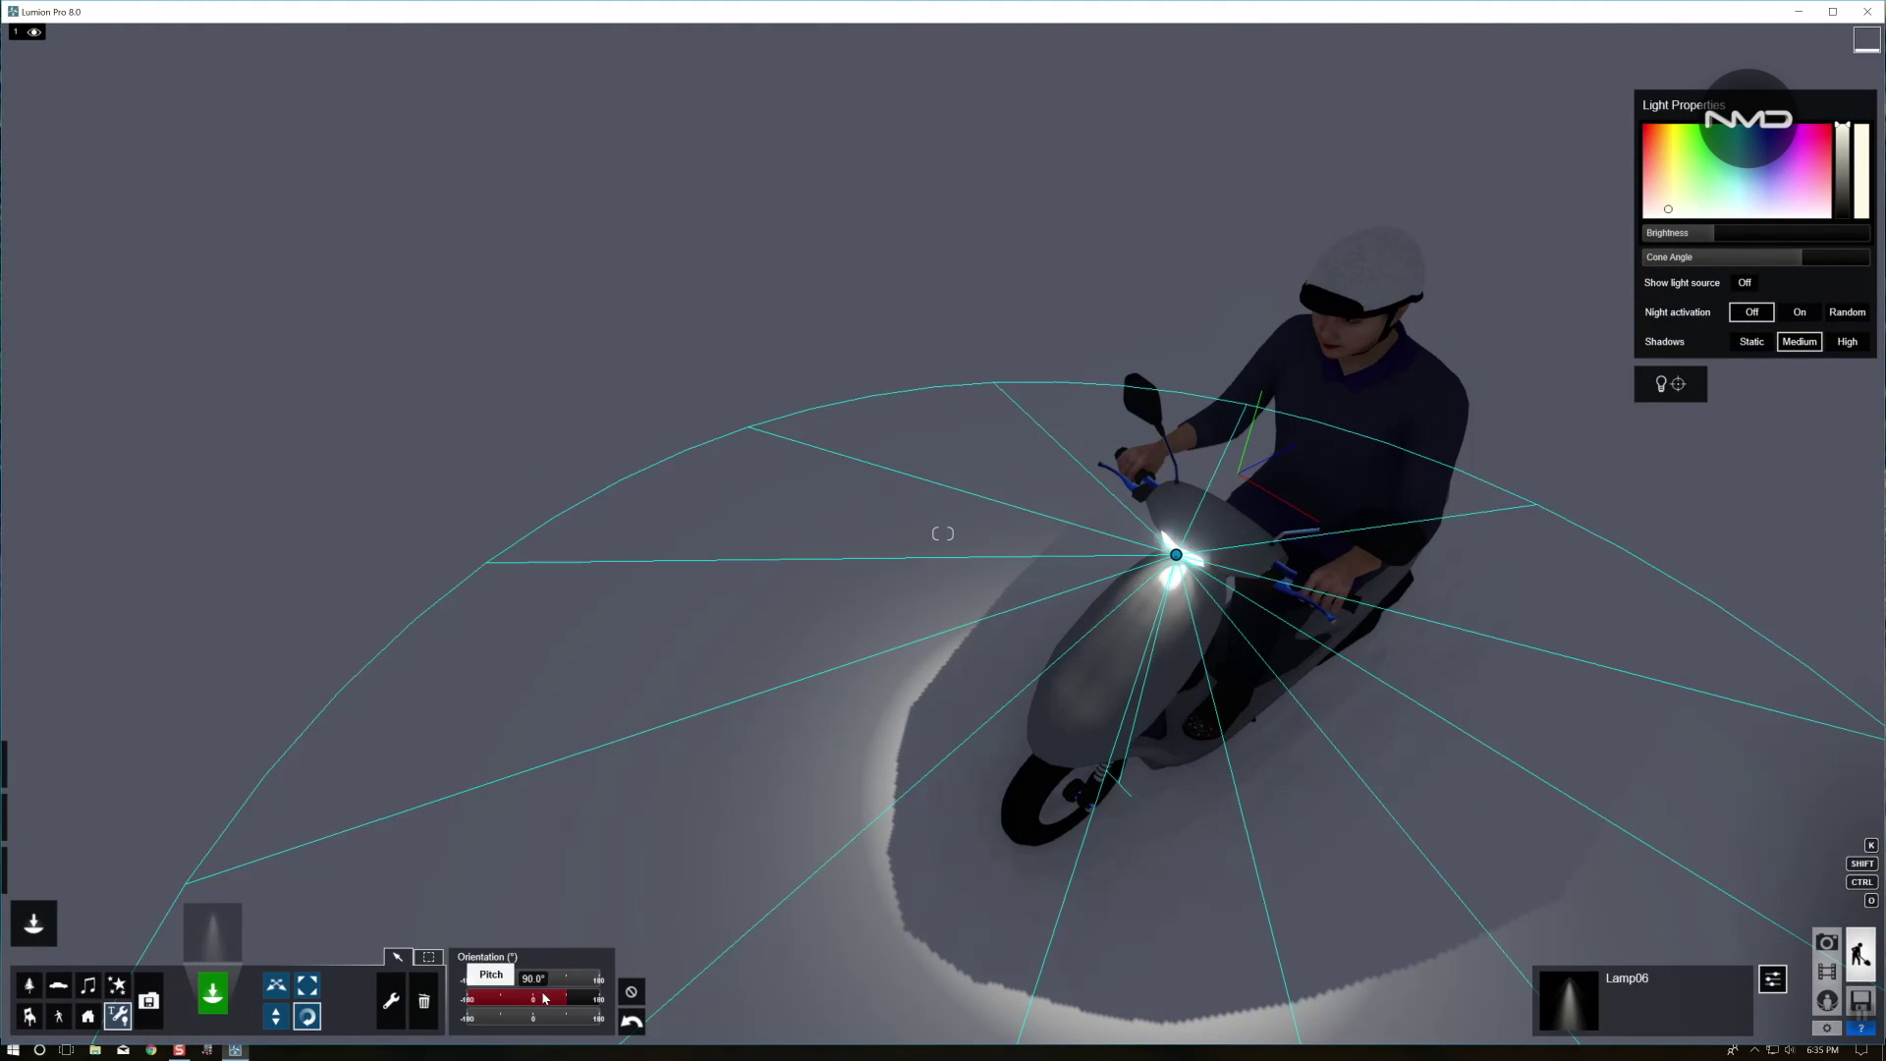
drag(562, 997, 595, 1000)
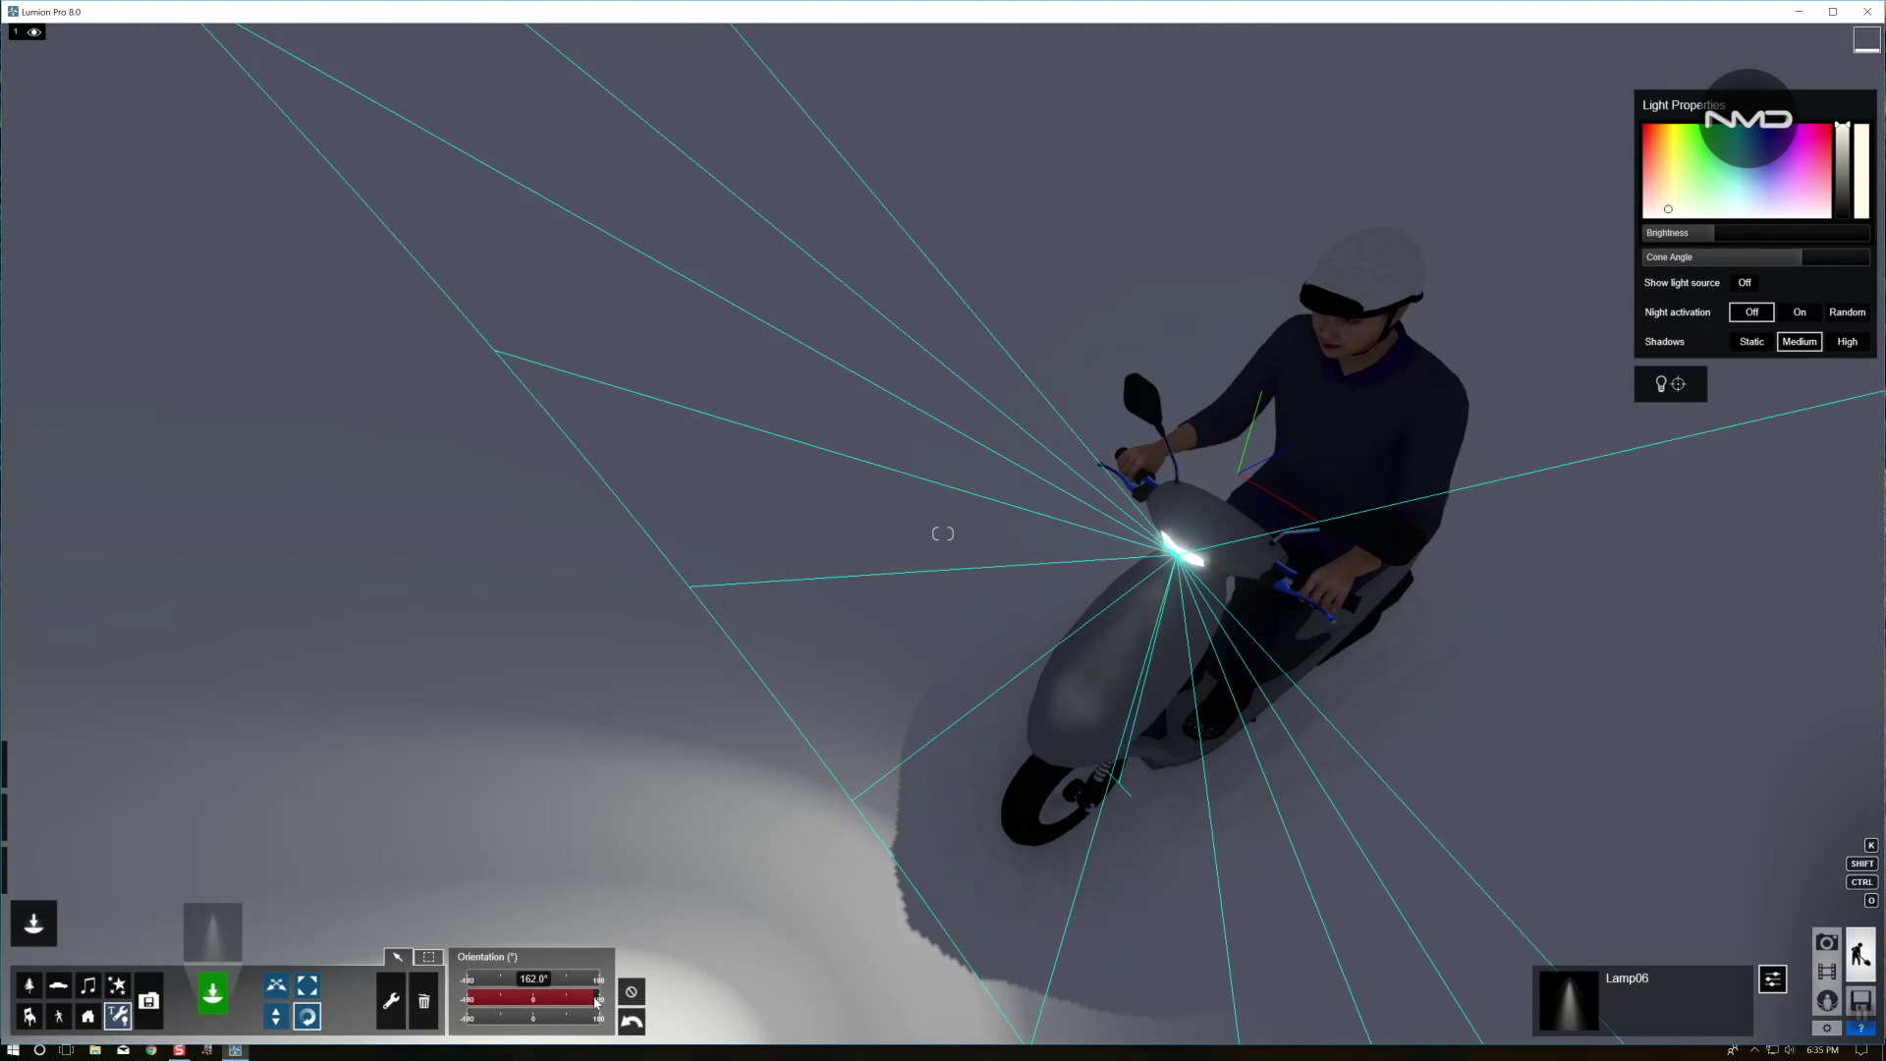
click(276, 984)
Slightly reduce the headlight lamp's brightness to about a quarter of its range
key(s)
key(d)
mouse_move(943, 534)
right_down()
mouse_move(747, 491)
mouse_move(815, 550)
mouse_move(938, 530)
mouse_move(1006, 550)
mouse_move(972, 708)
mouse_move(894, 712)
mouse_move(975, 531)
right_up()
key(s)
key(w)
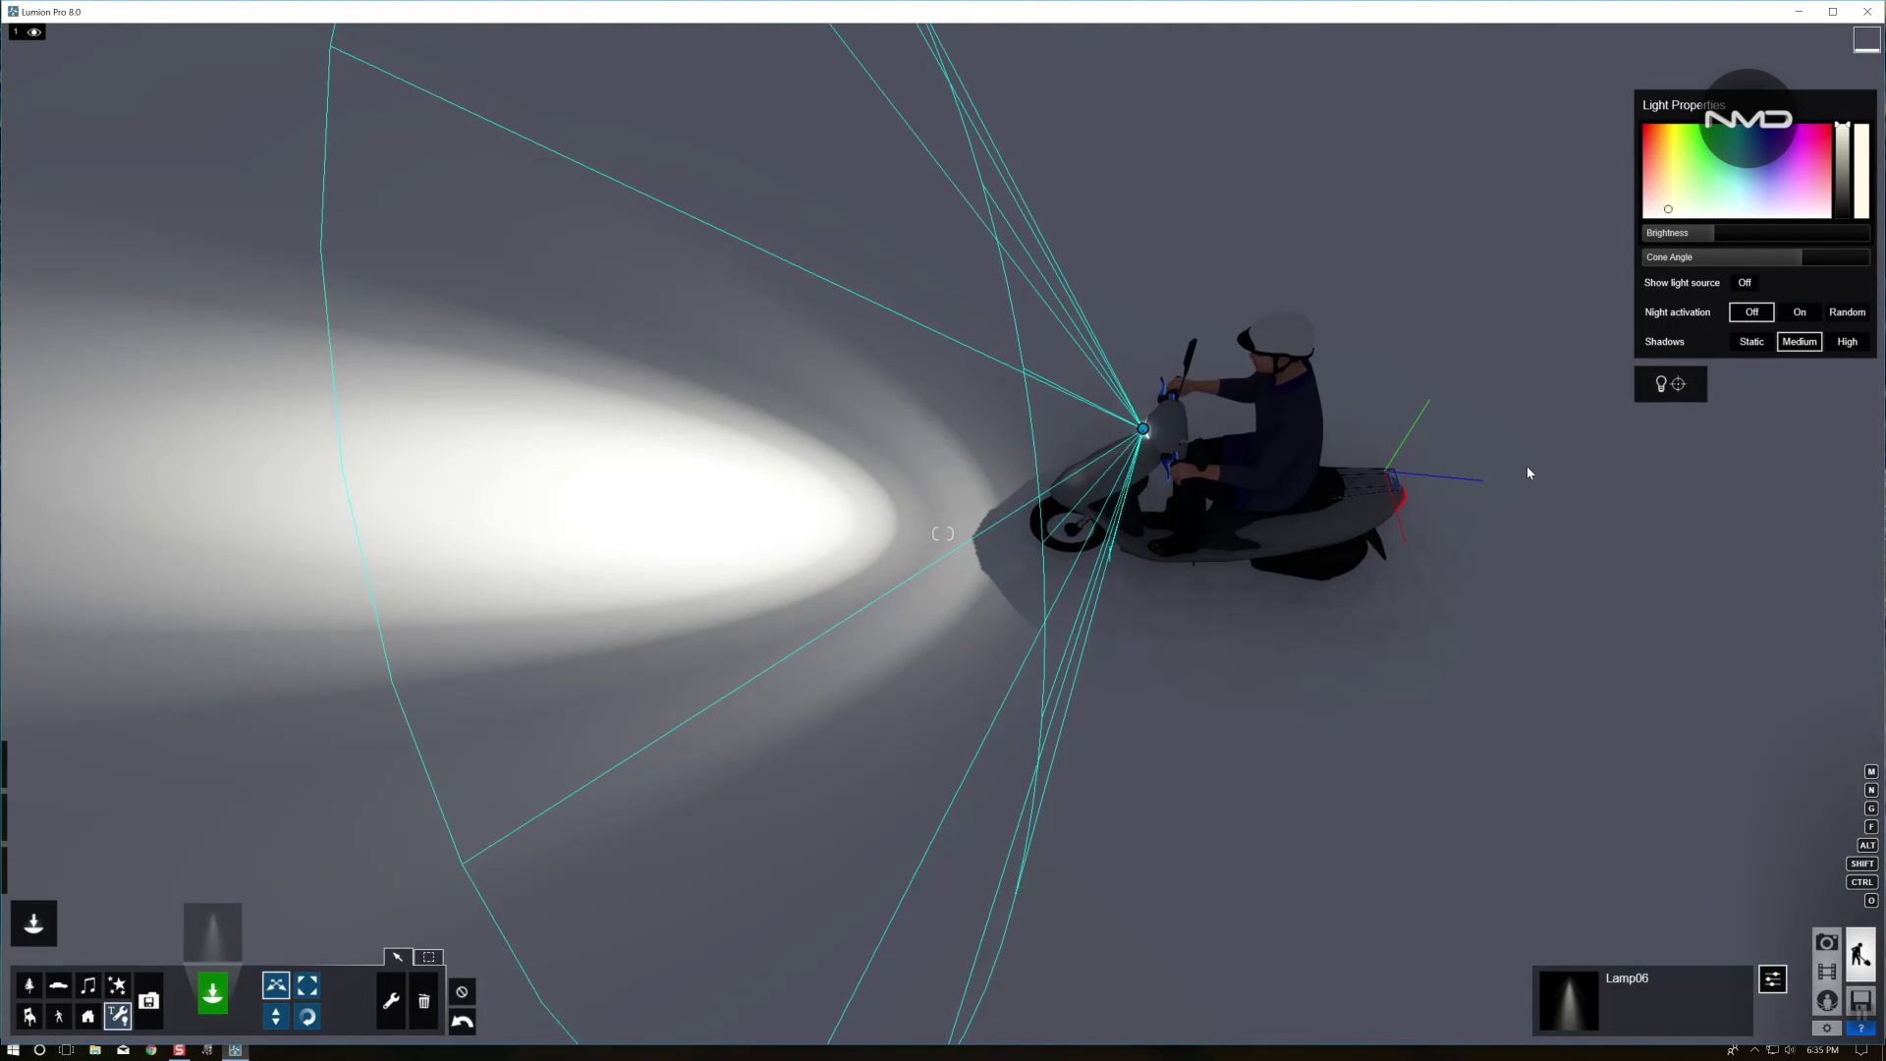
drag(1712, 236, 1700, 233)
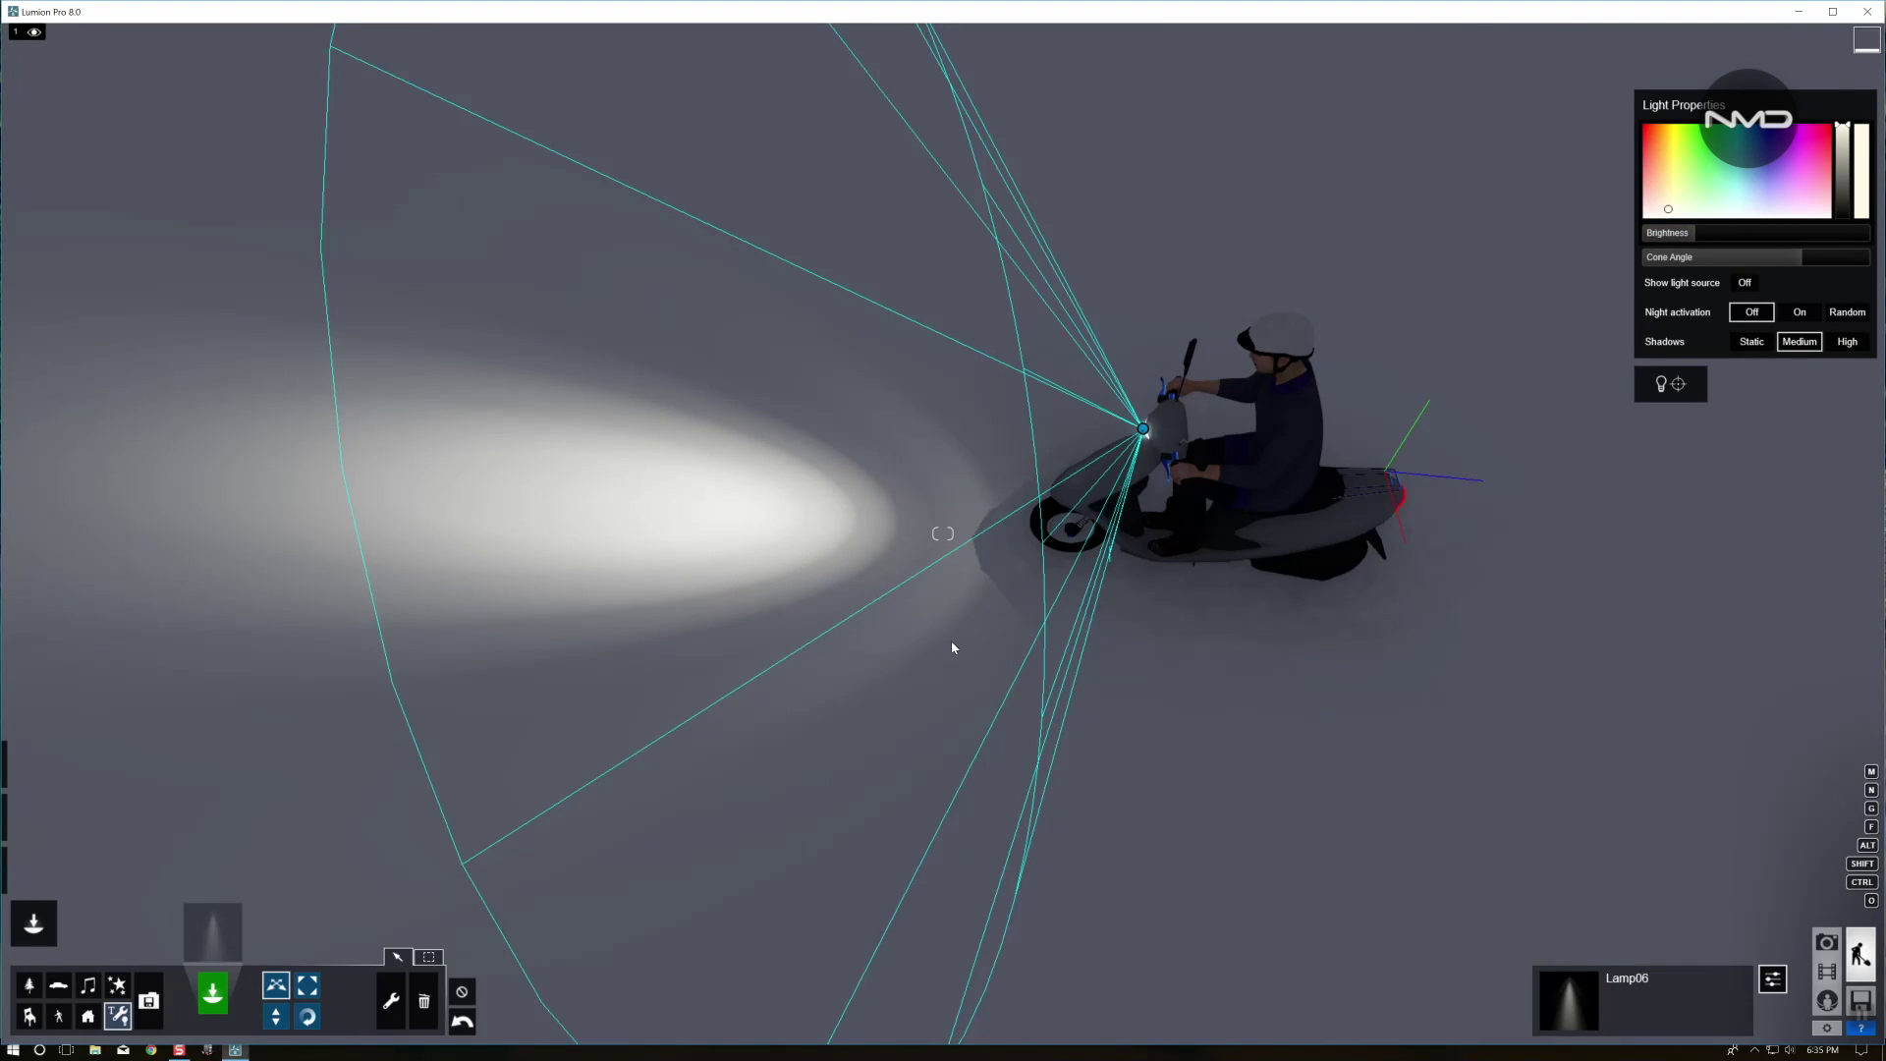
Place a second Lamp06 spotlight on the scooter's red tail light
right_drag(952, 648, 1277, 432)
right_drag(943, 534, 862, 800)
key(s)
key(w)
key(s)
key(w)
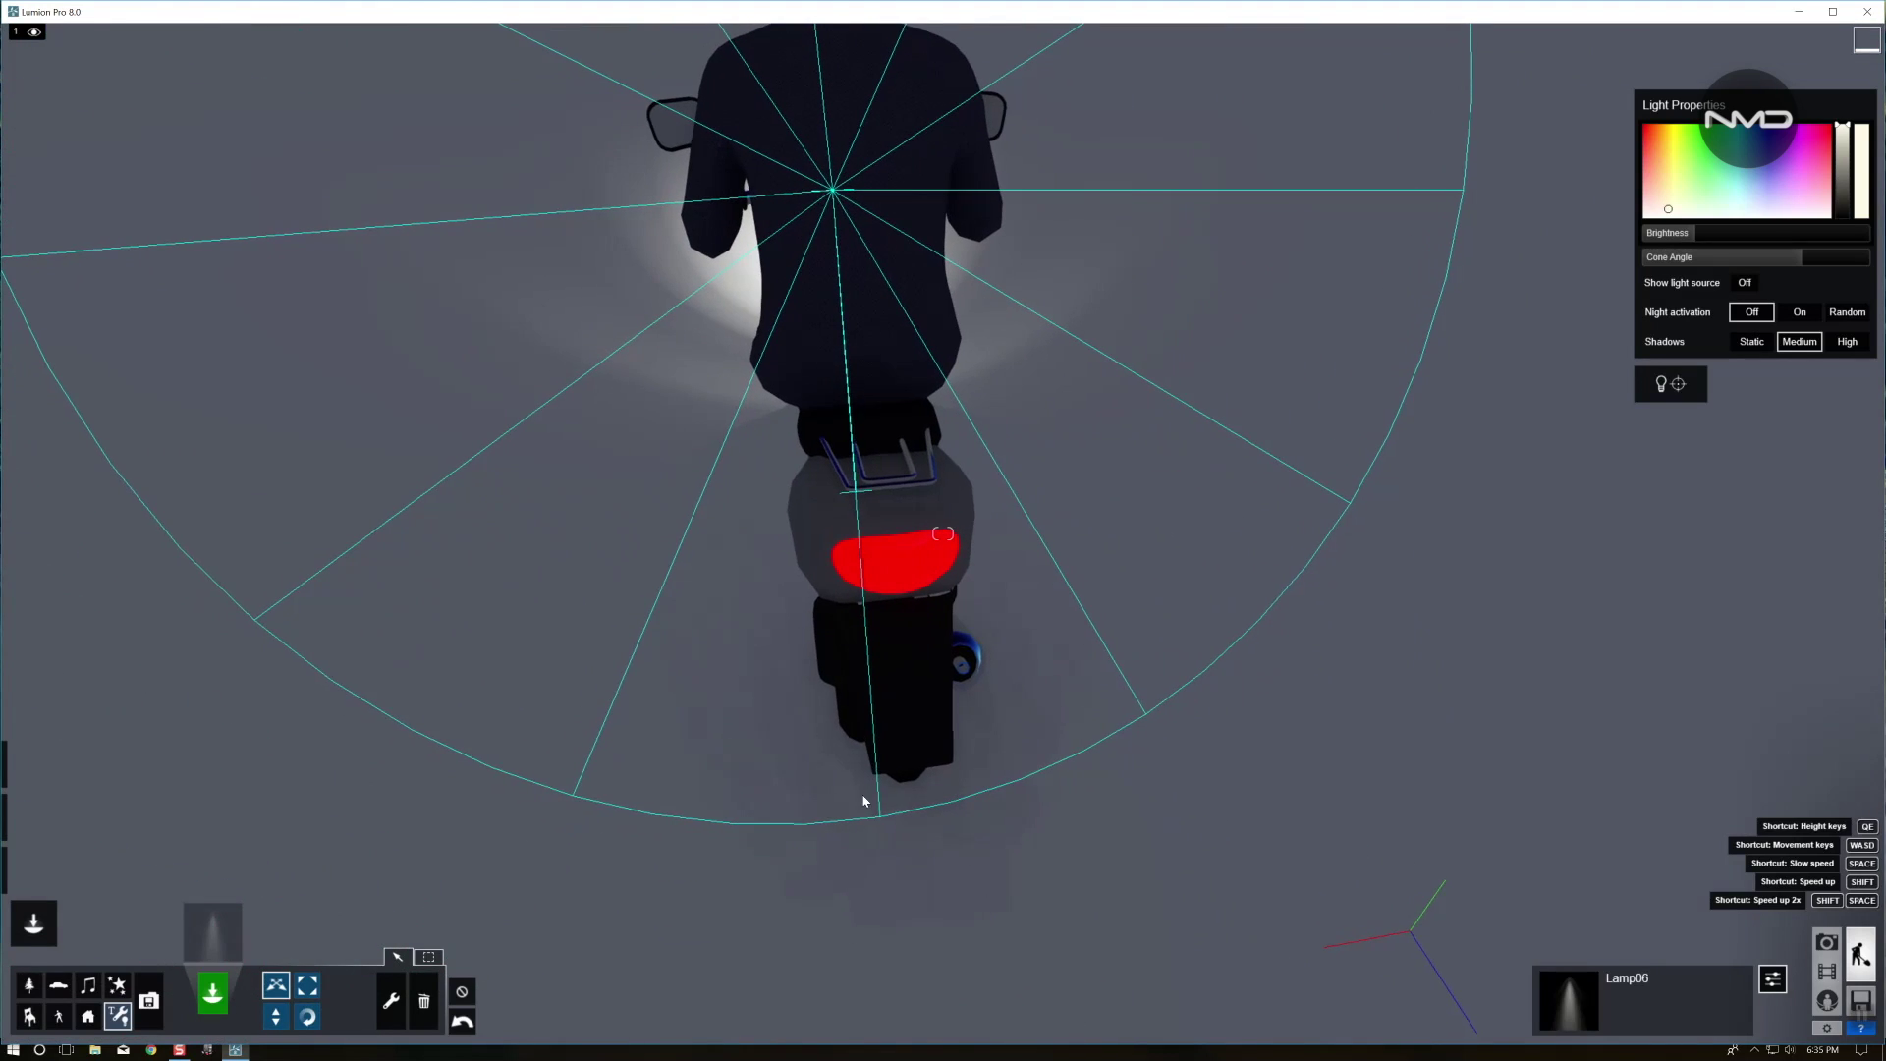
click(214, 994)
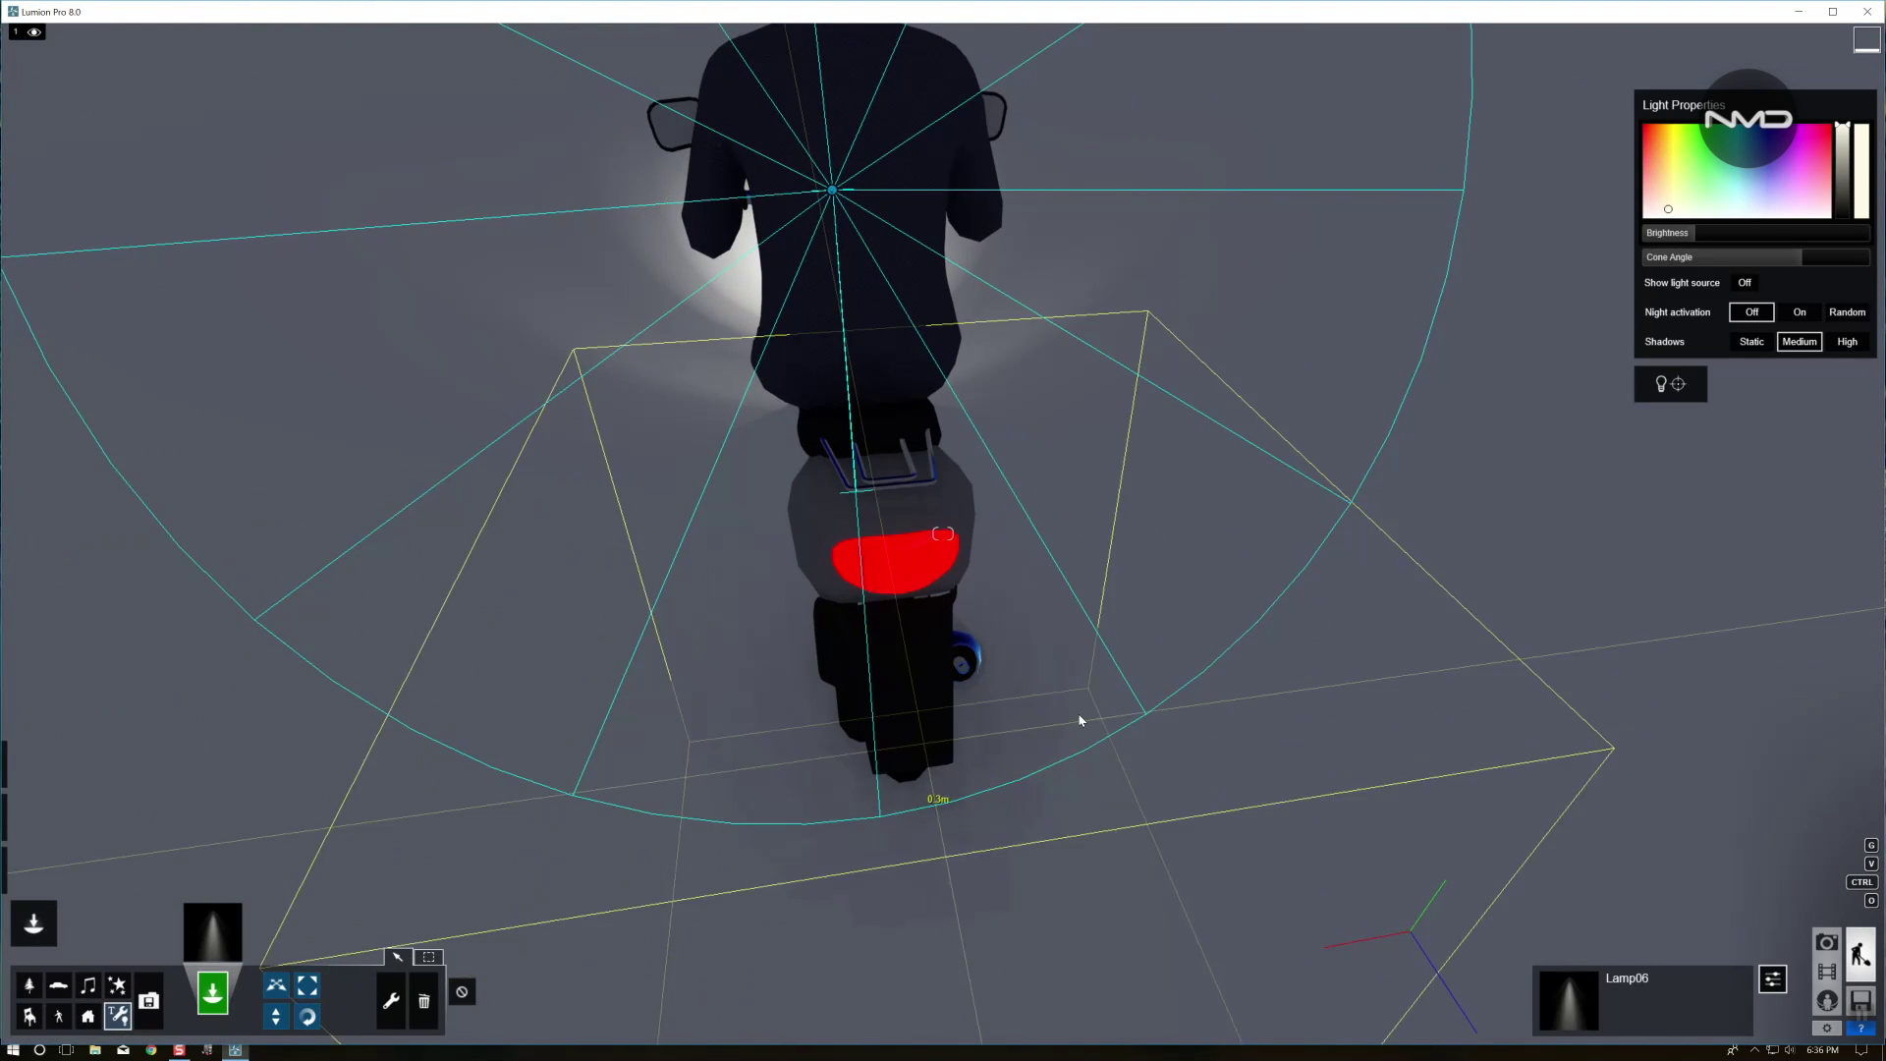
click(902, 576)
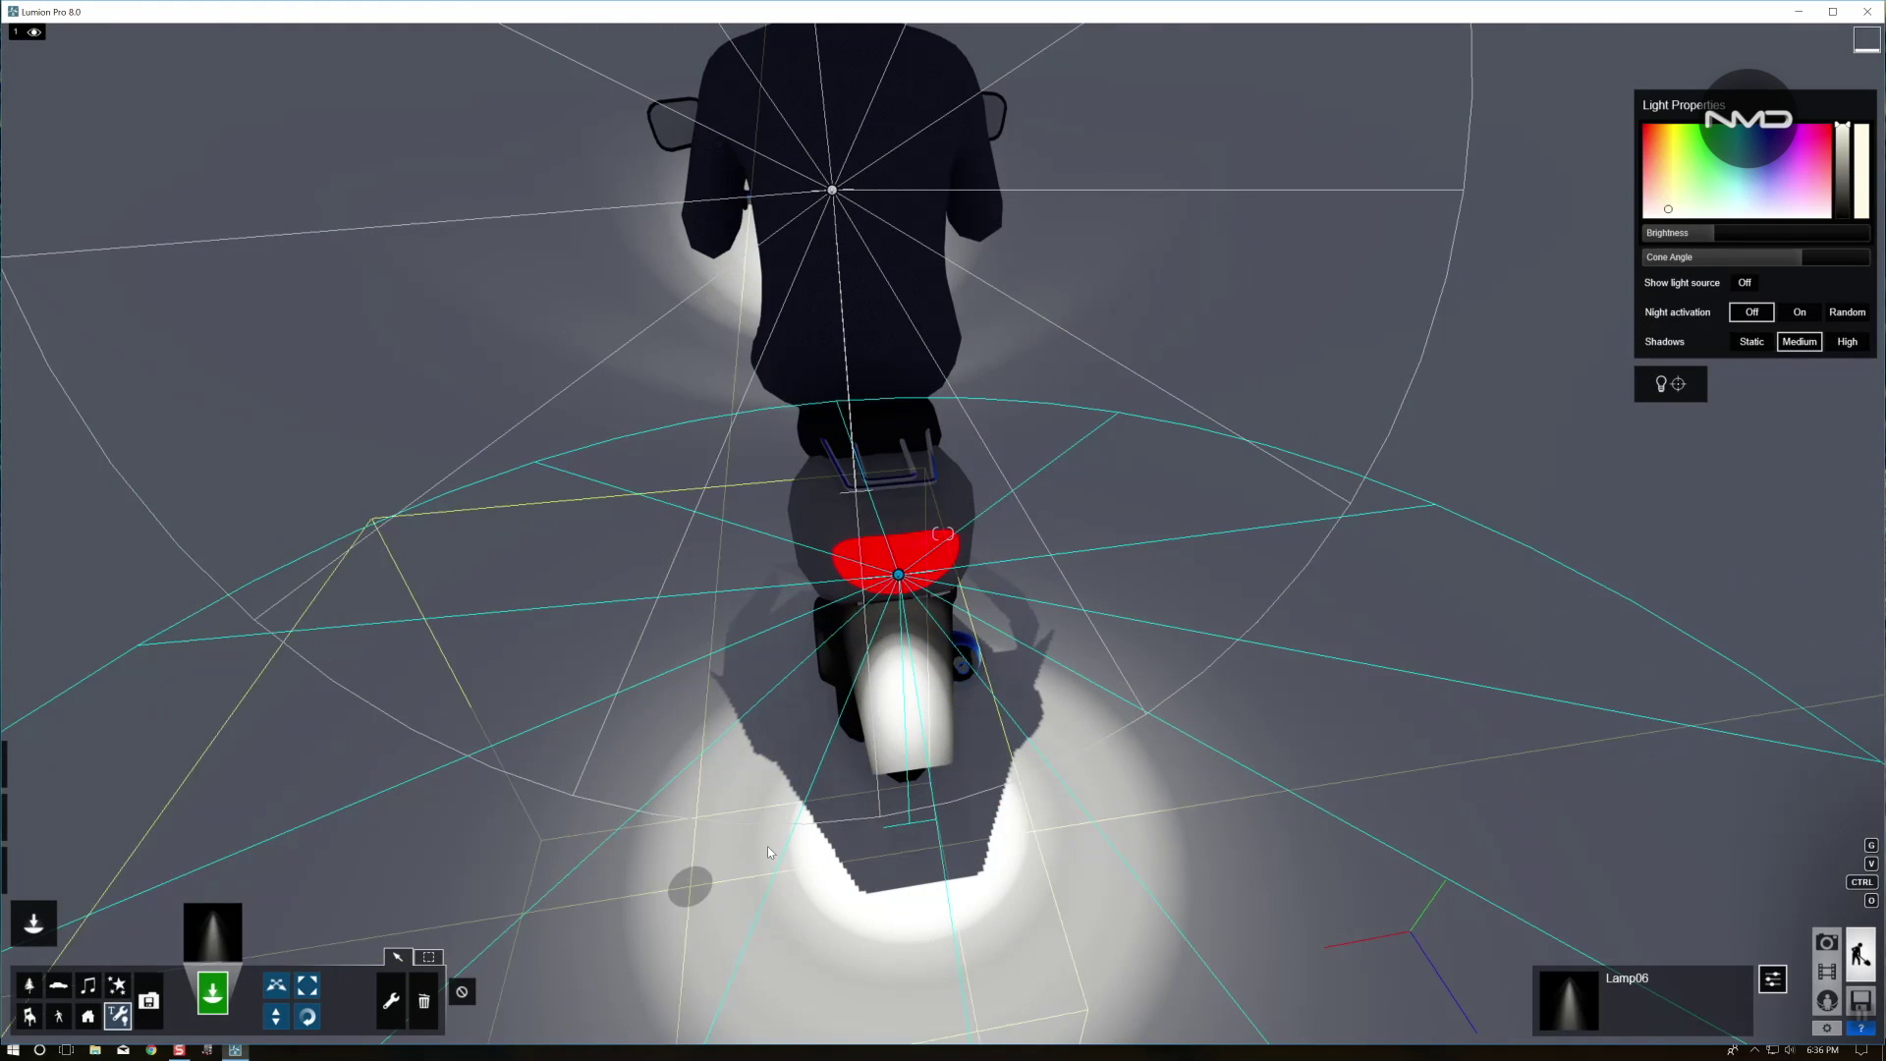
Adjust the tail lamp's pitch so its beam points onto the ground behind the scooter
key(r)
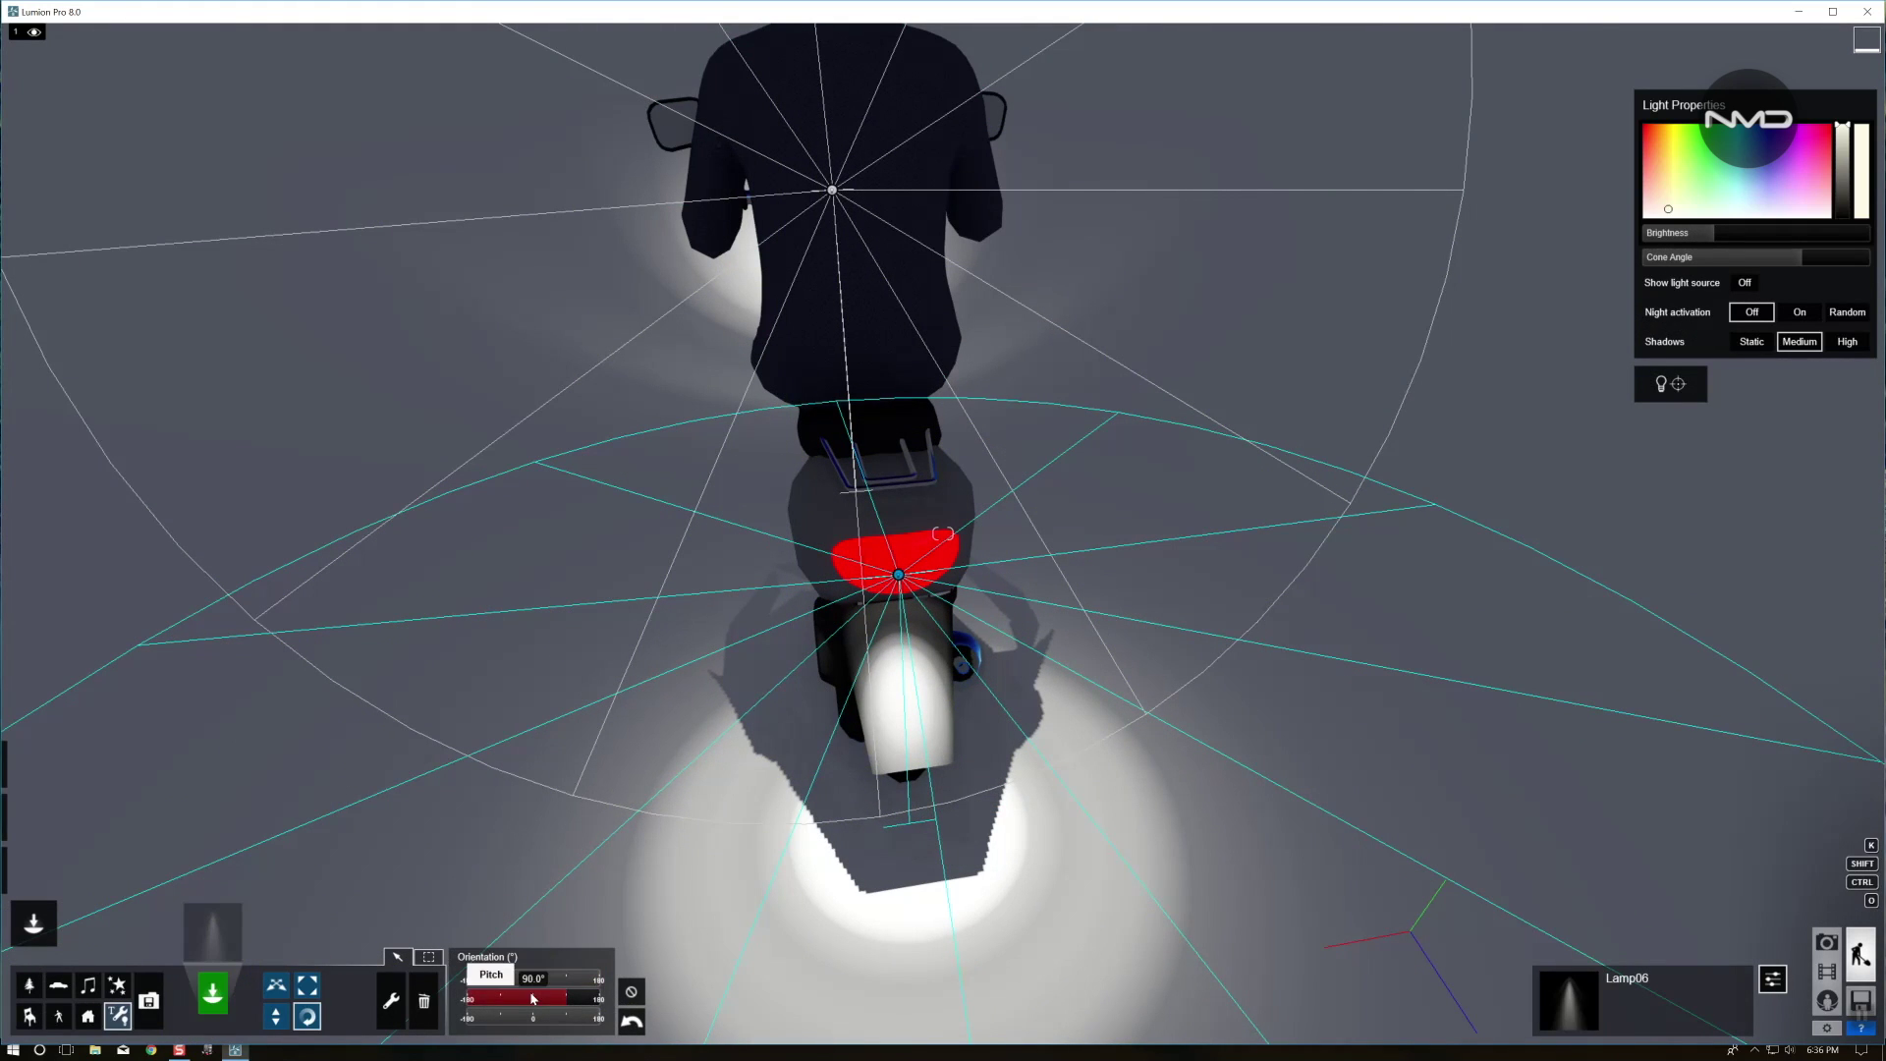
drag(565, 996, 546, 1002)
key(m)
Set the tail lamp's colour to pure red and lower its brightness to a faint glow
key(a)
right_drag(943, 534, 850, 660)
key(s)
key(w)
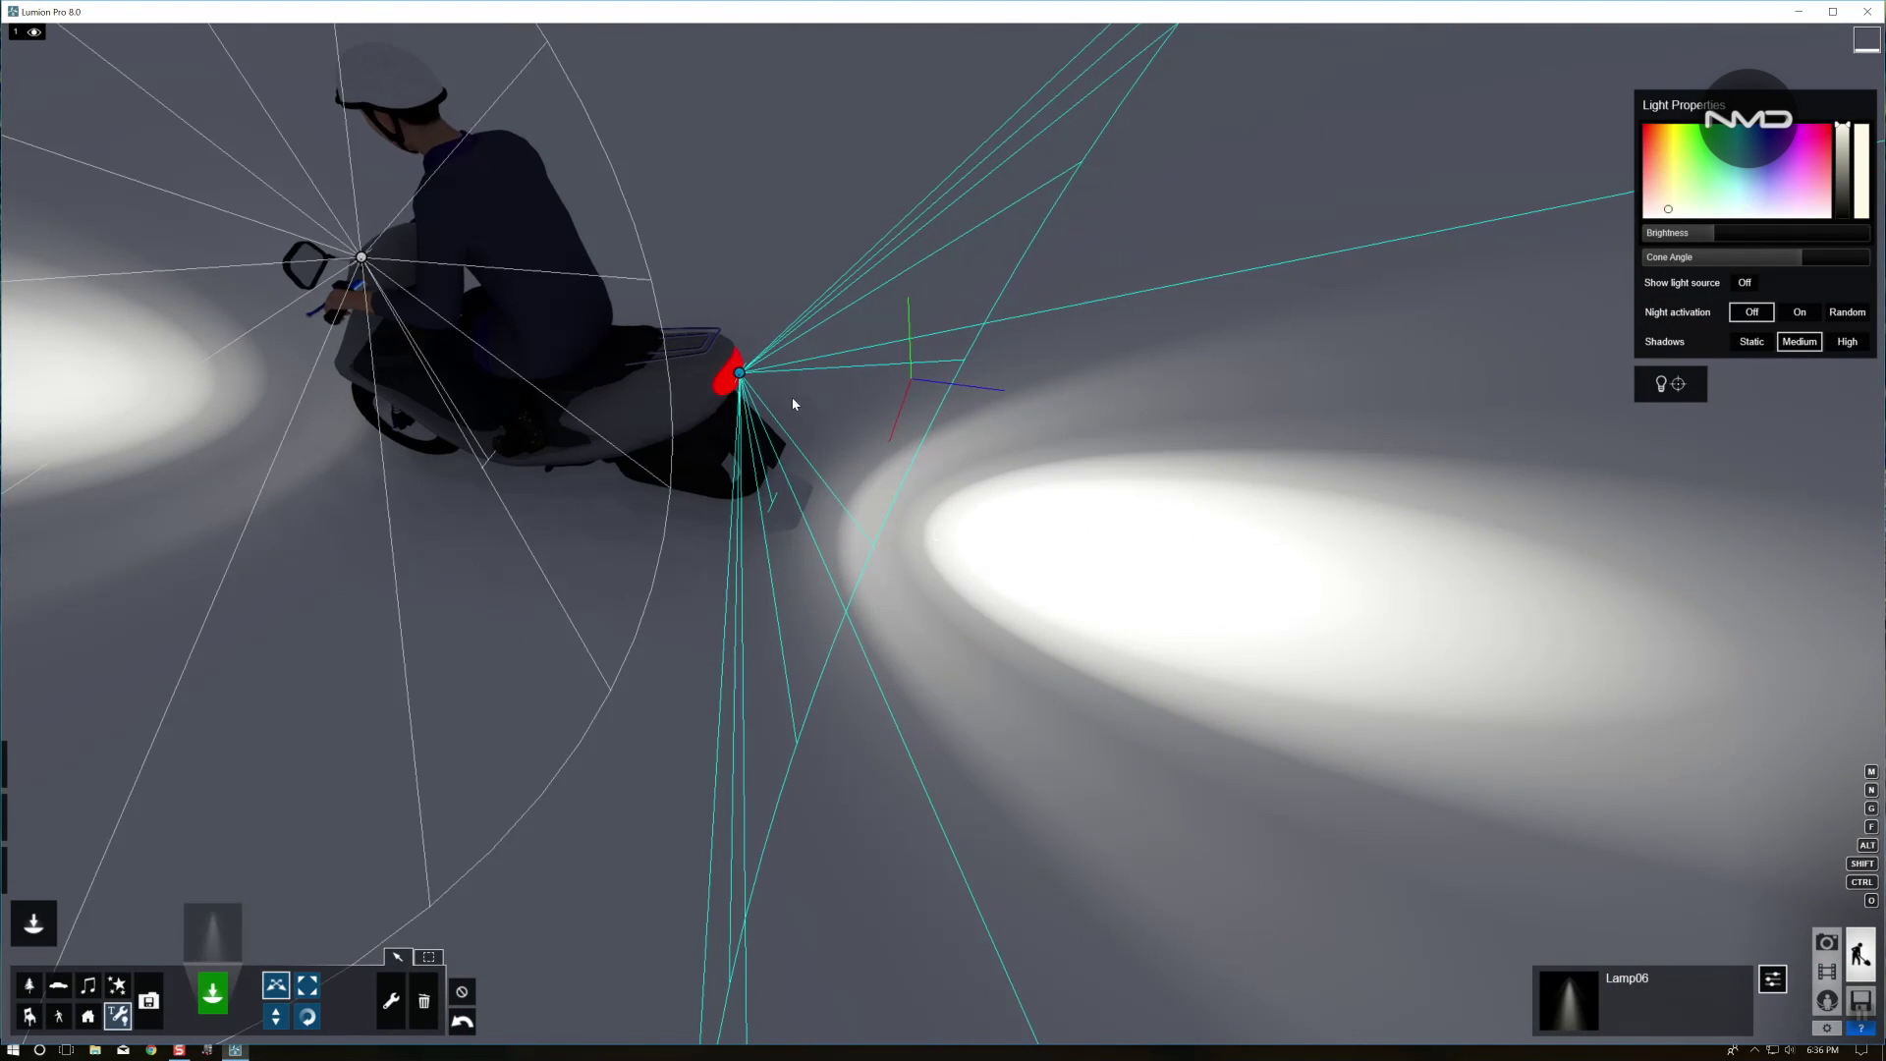
drag(1822, 143, 1831, 133)
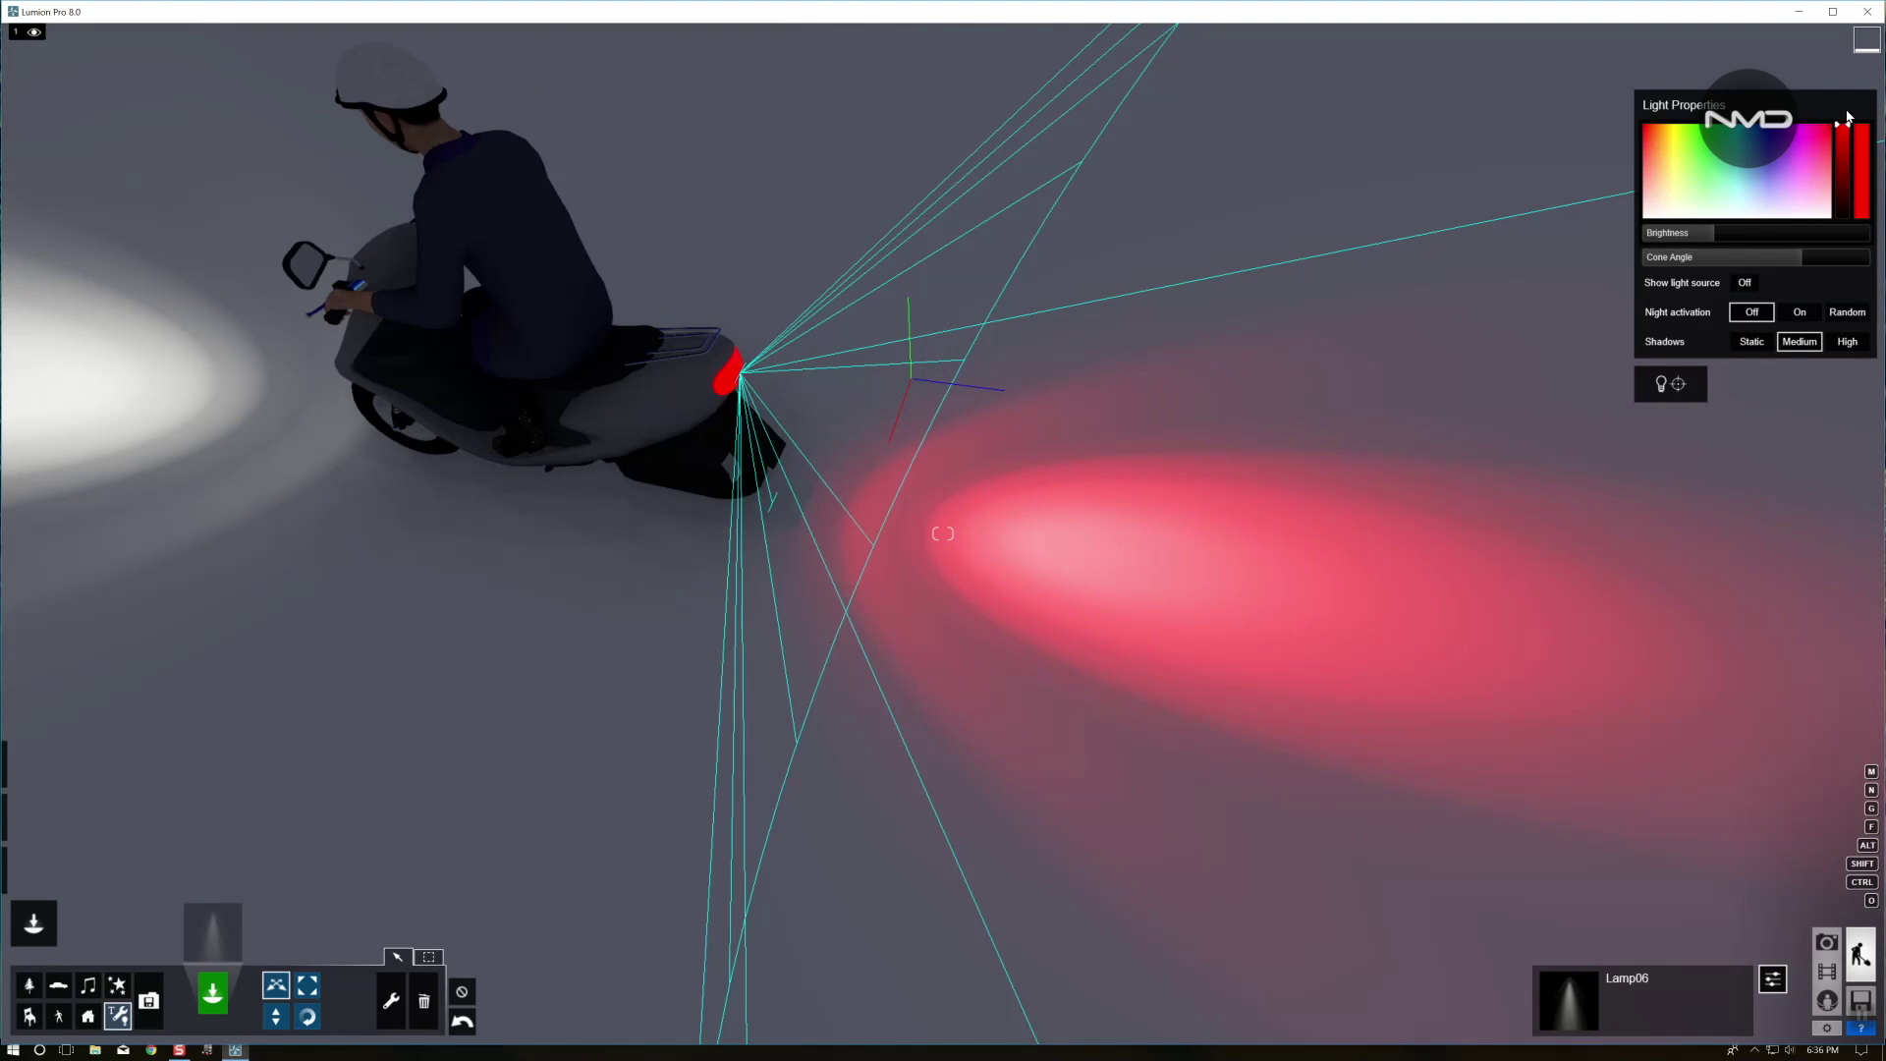
drag(1710, 238, 1673, 236)
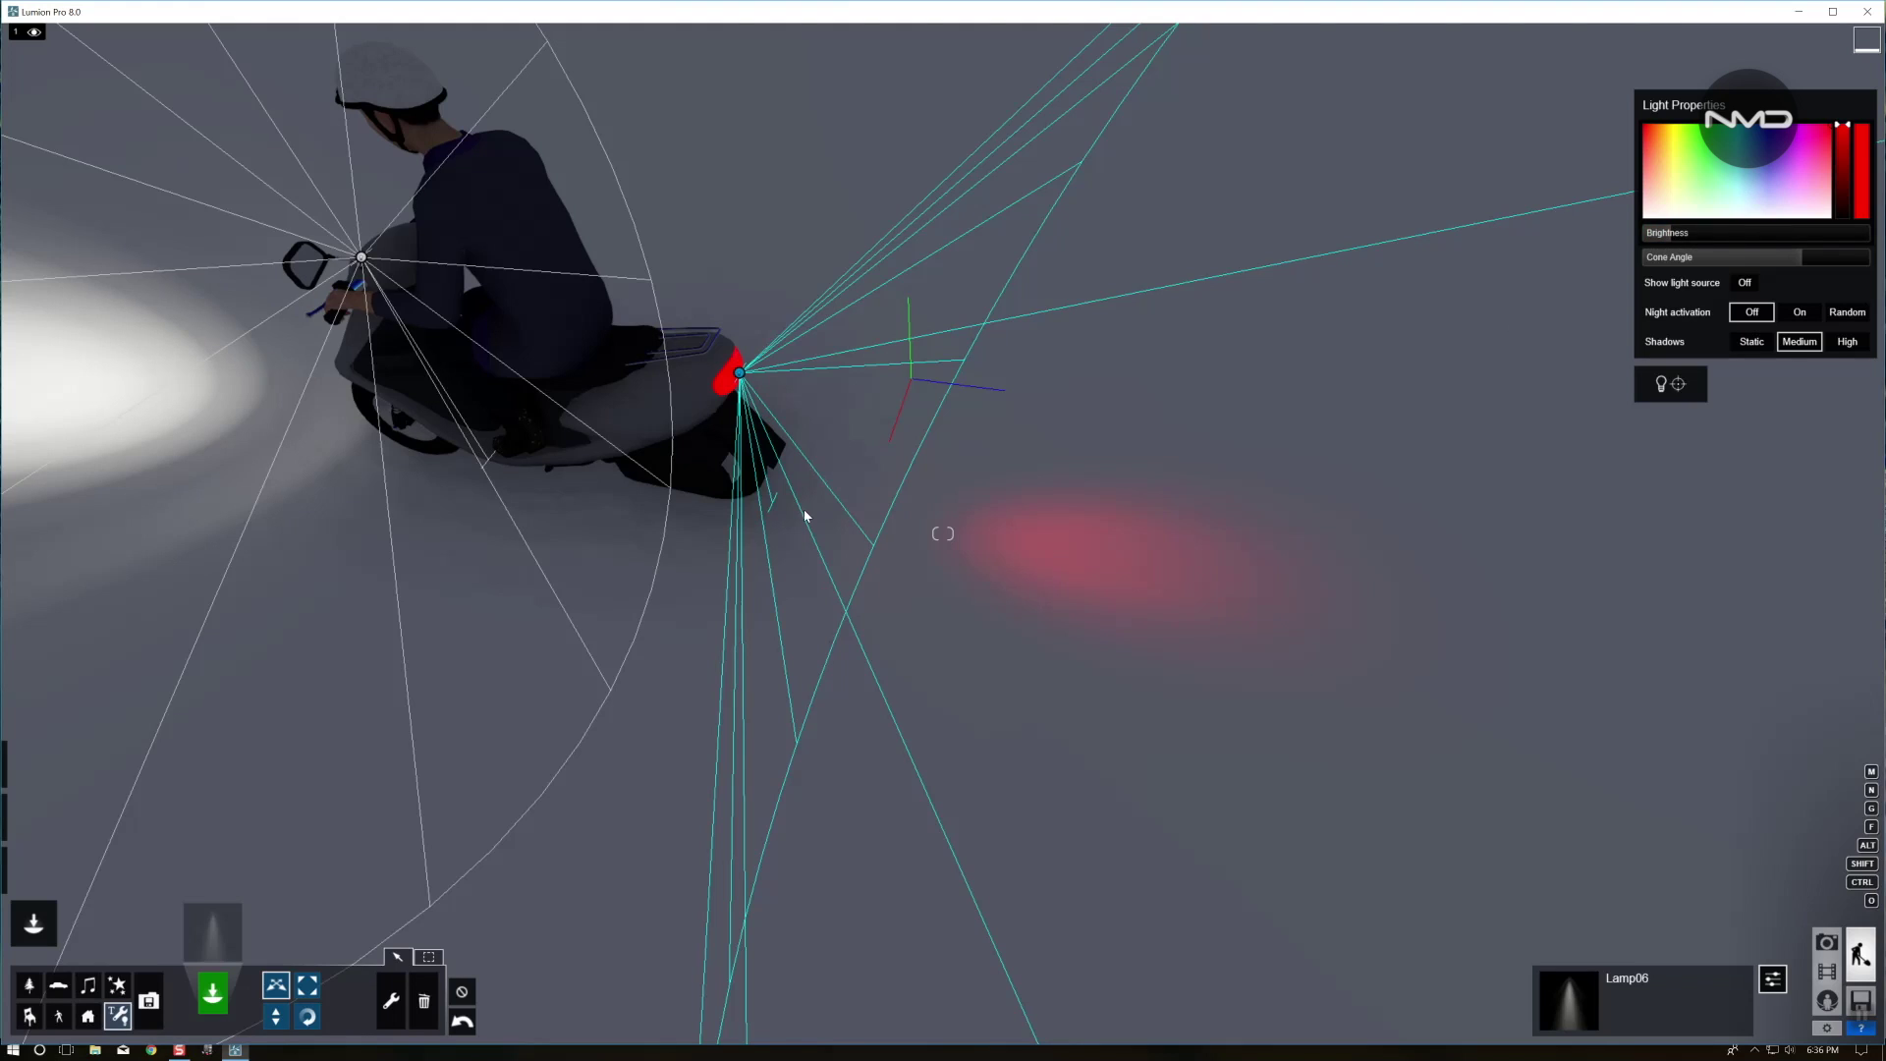
Select the scooter together with its headlight and tail lamps and combine all three into one group
right_drag(805, 517, 472, 393)
right_drag(943, 534, 877, 503)
key(s)
key(w)
key(s)
key(w)
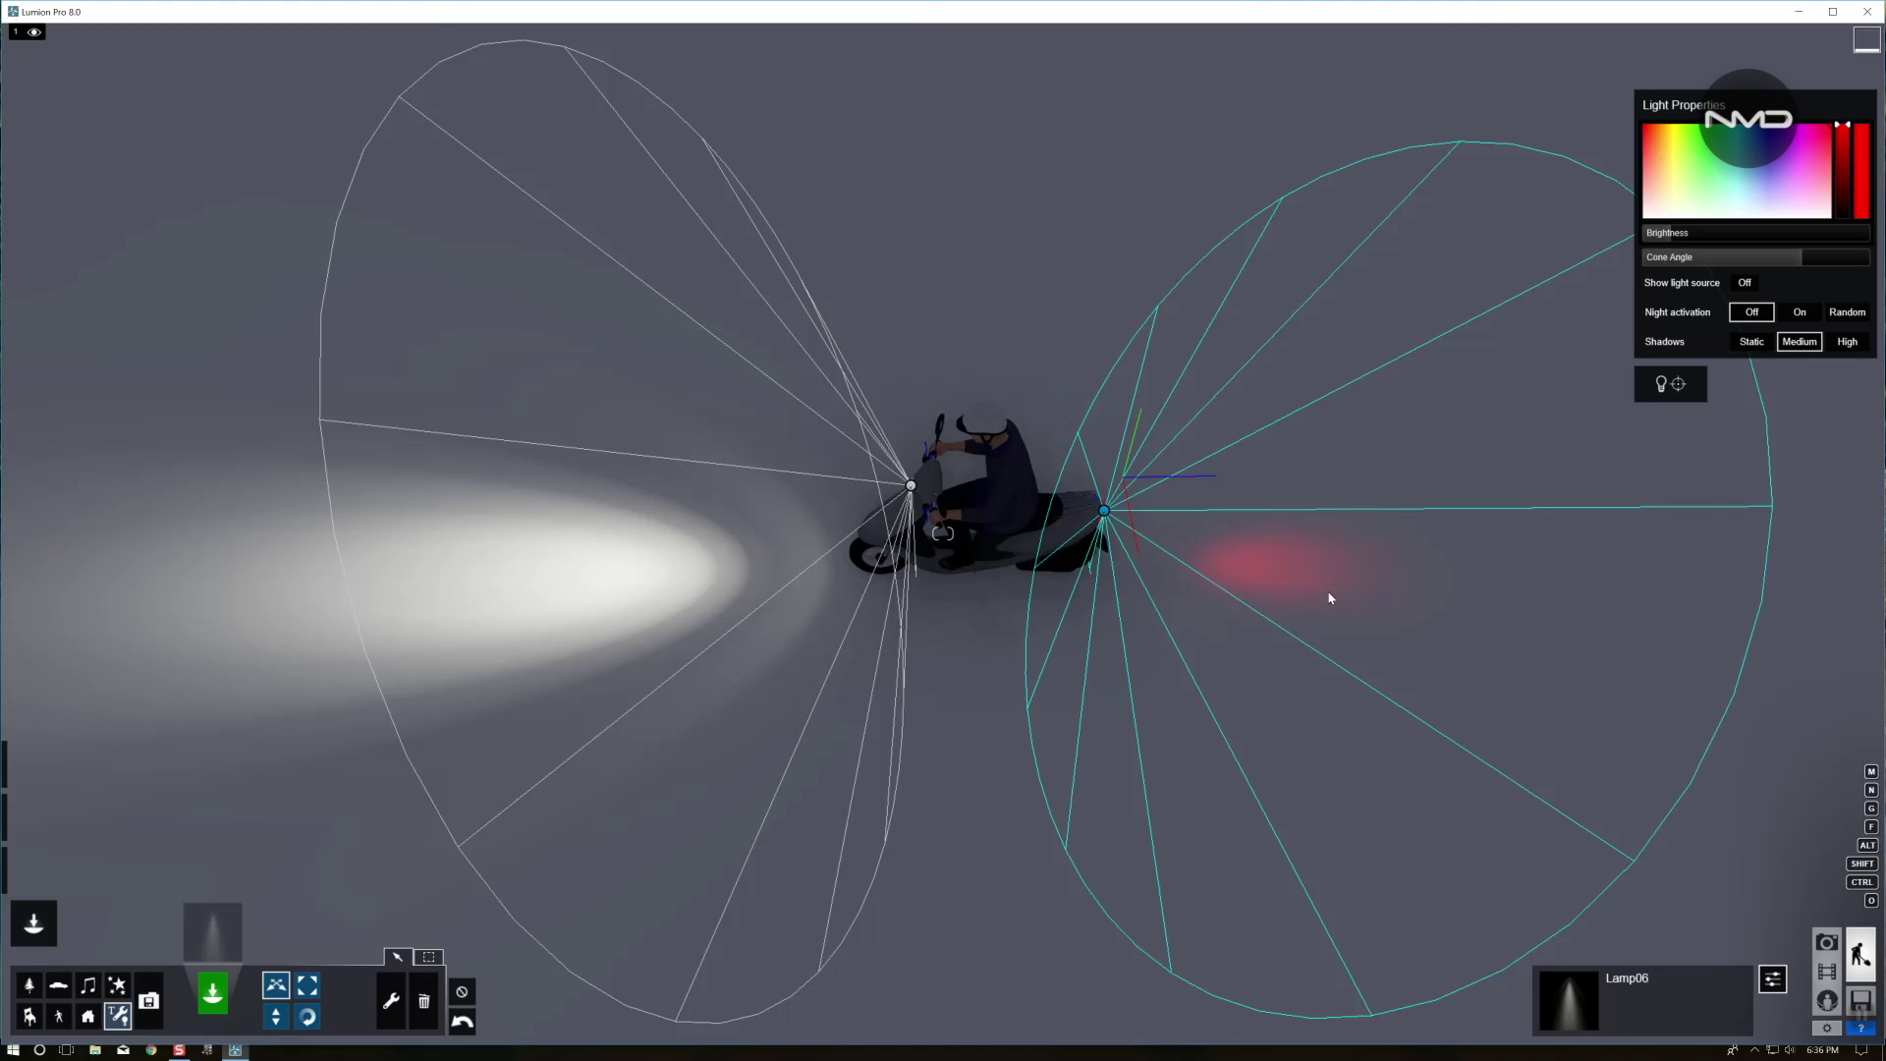
click(428, 957)
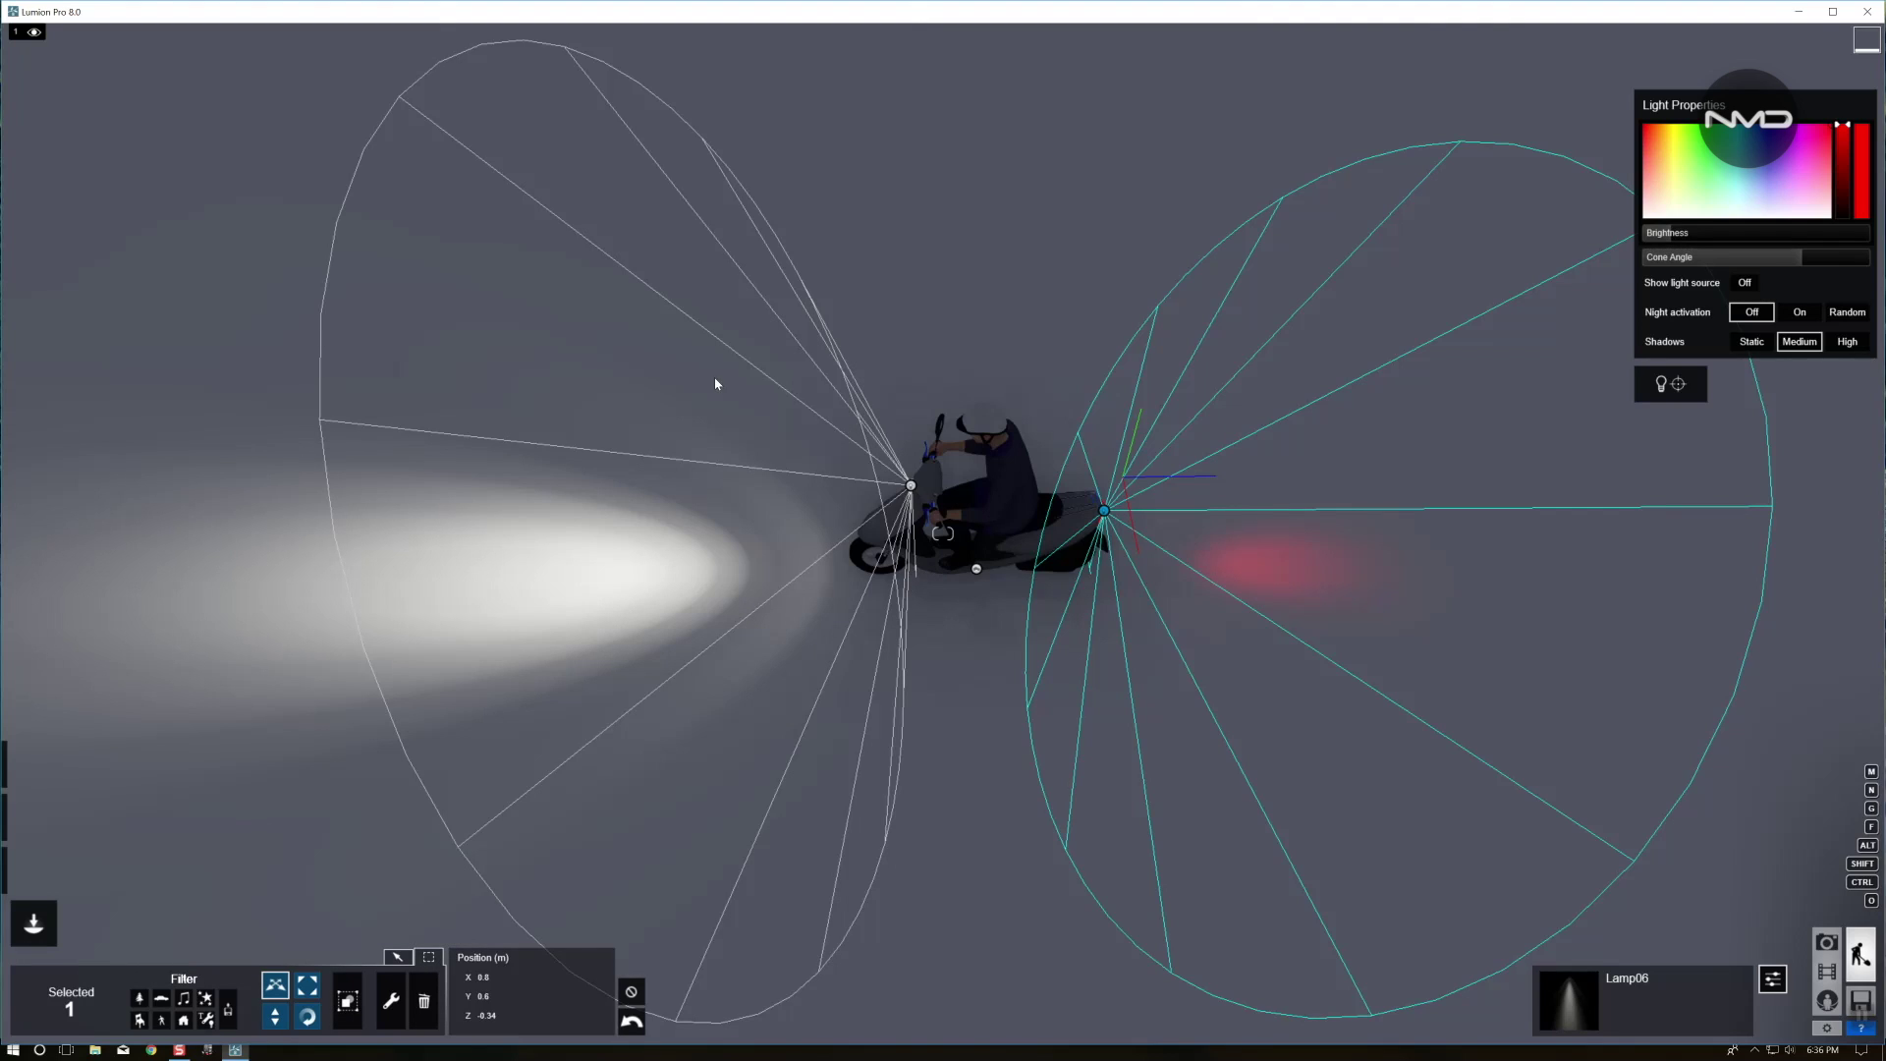
ctrl+drag(639, 244, 1435, 792)
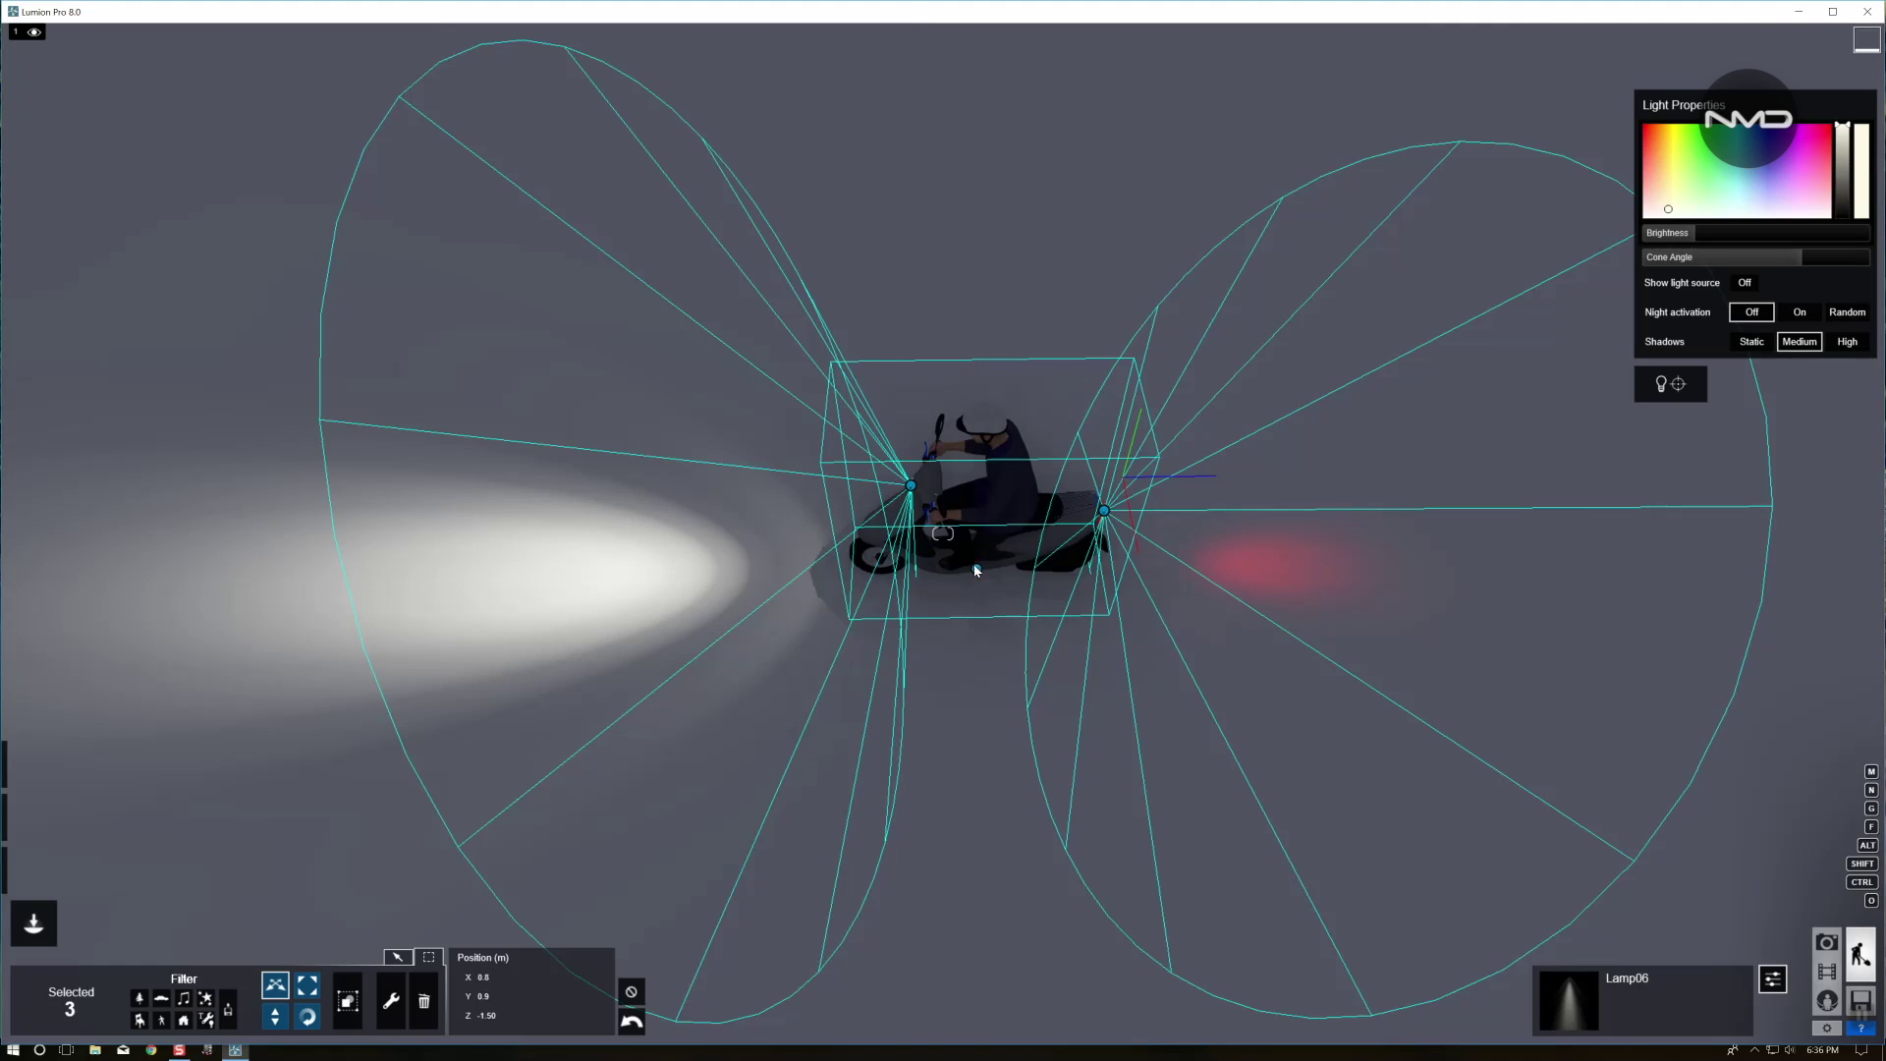
click(346, 1004)
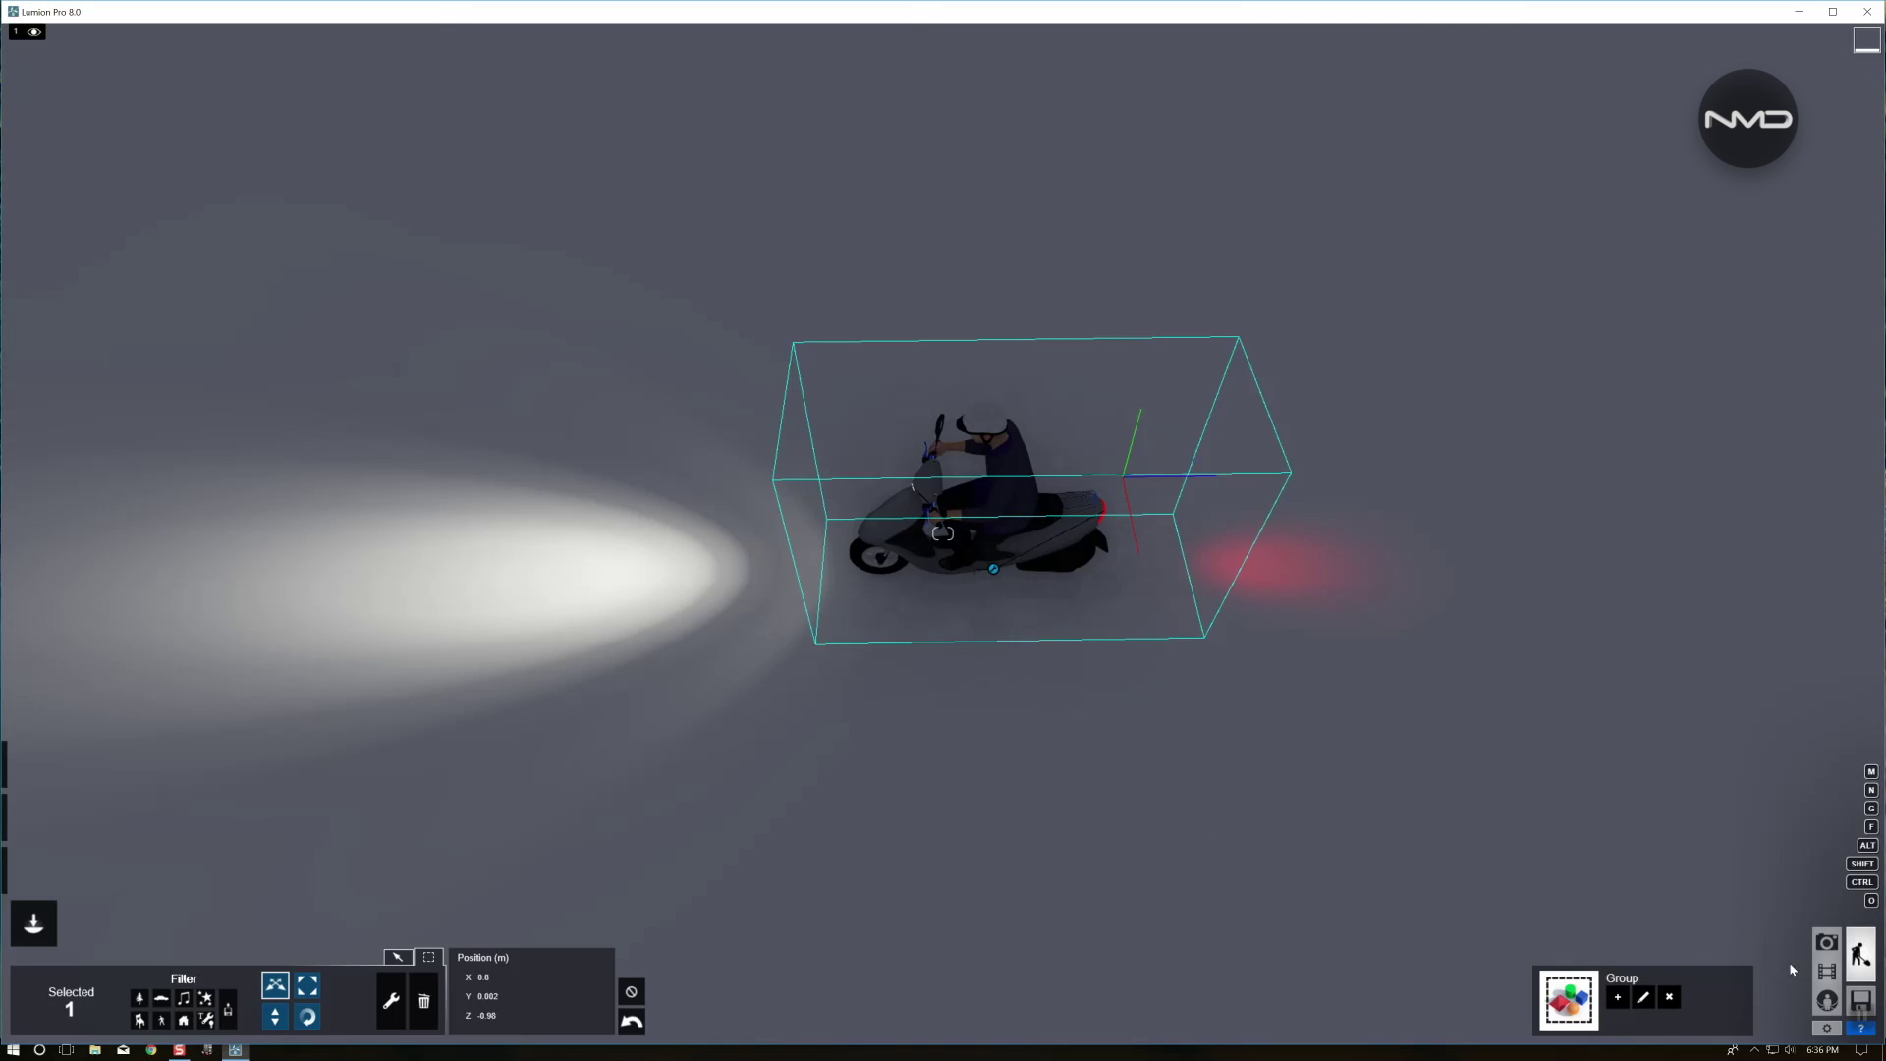
Record a new flythrough clip of the grouped scooter in empty movie slot 7 and save it
click(1829, 972)
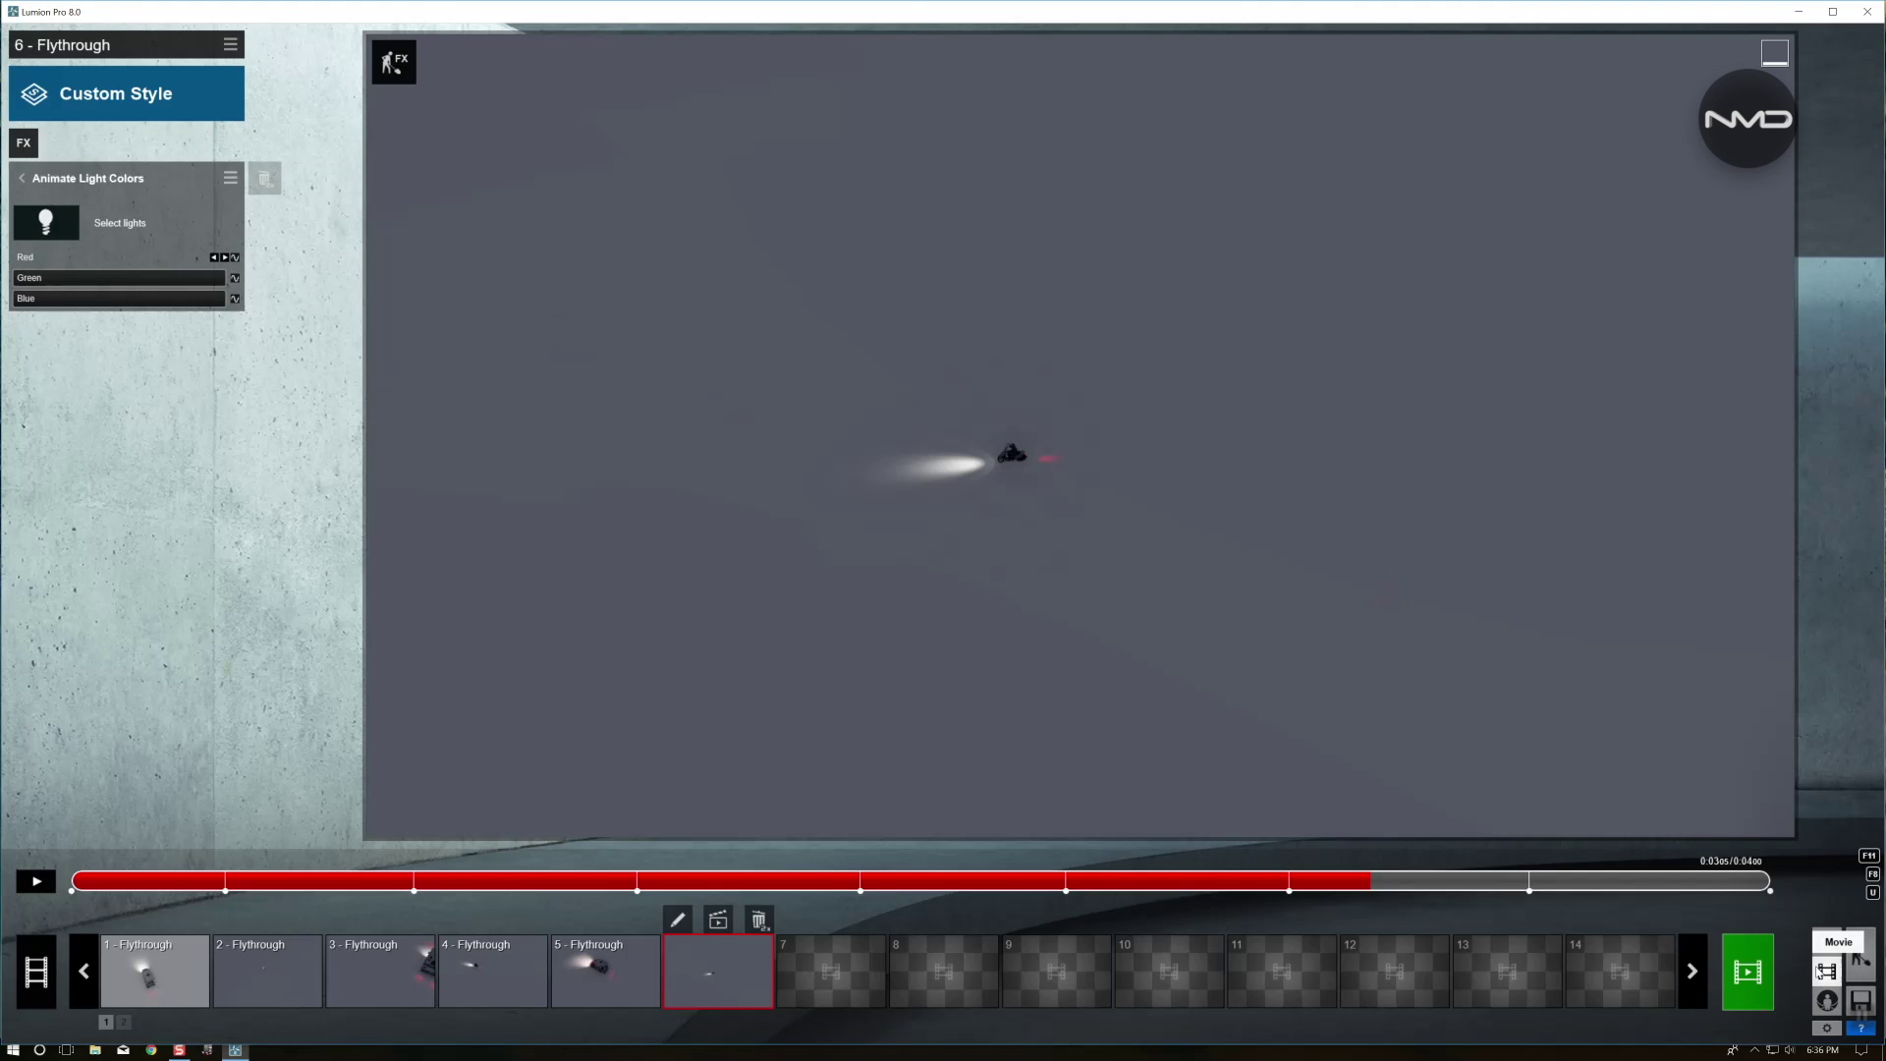
click(812, 962)
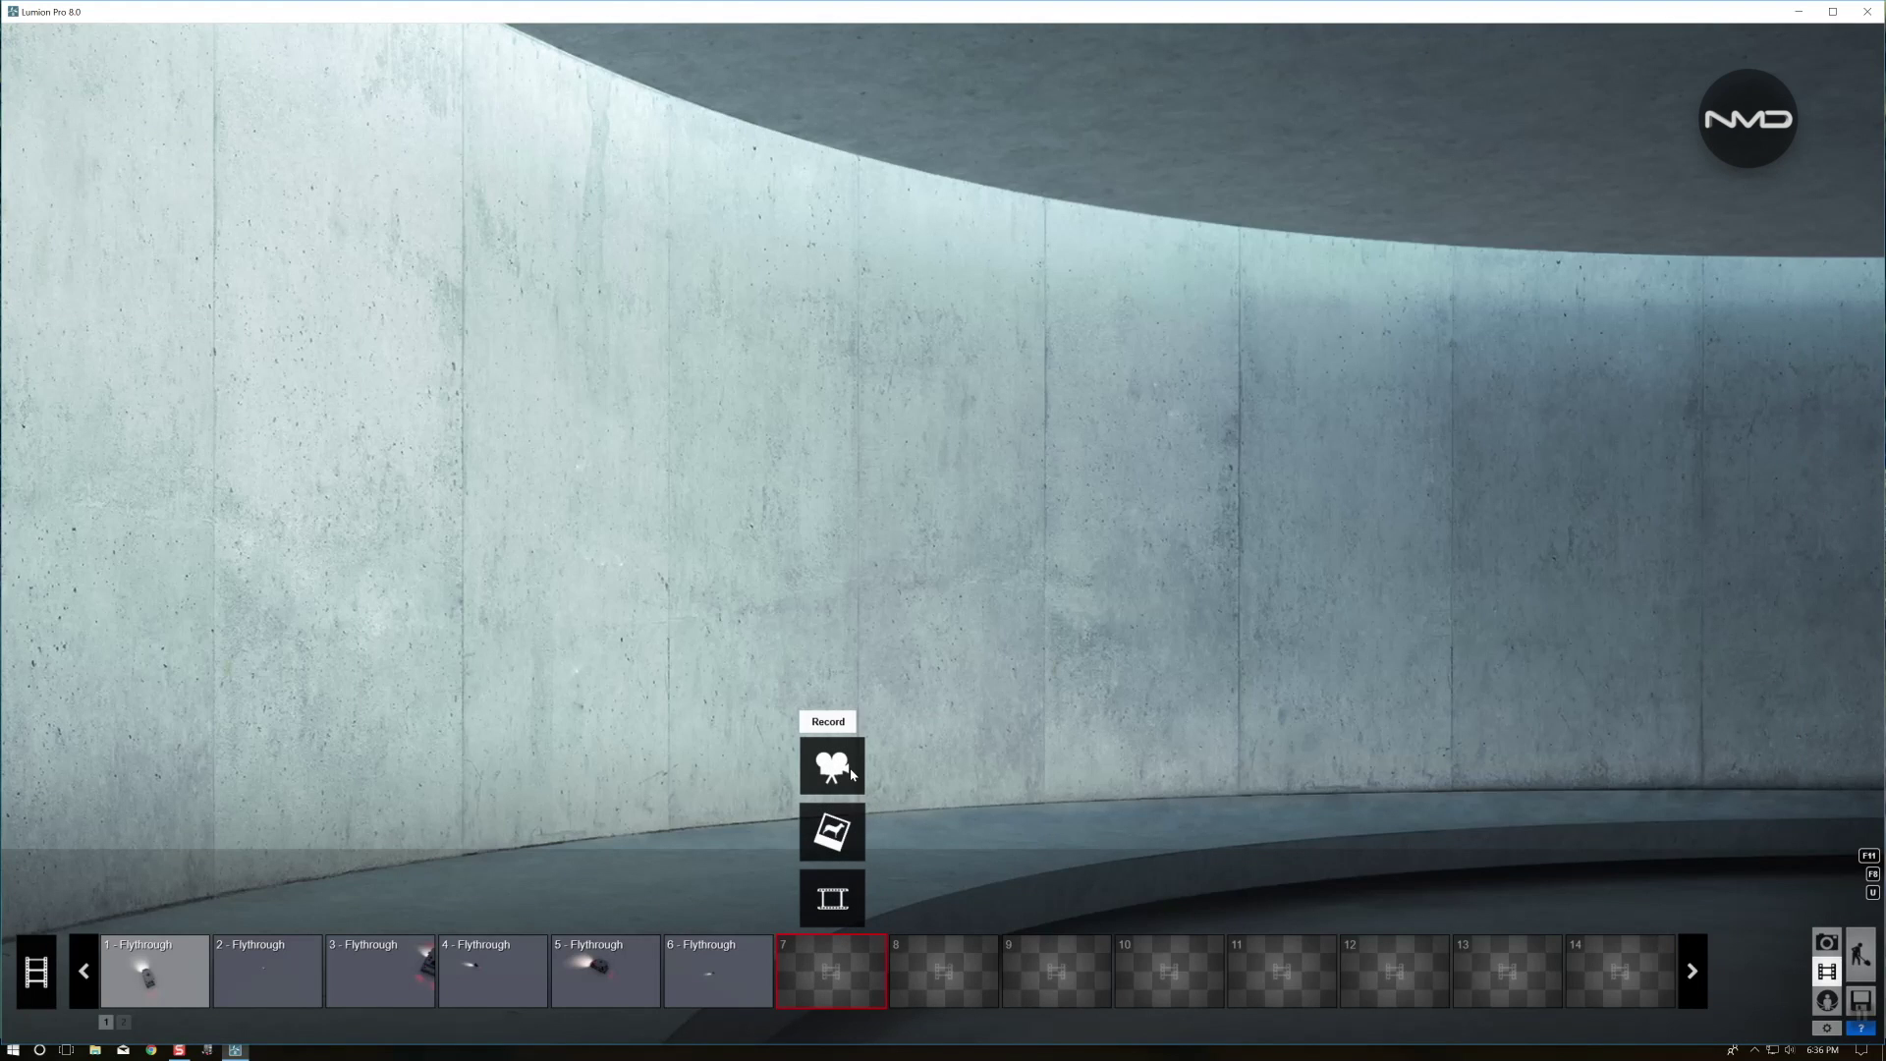
click(850, 769)
click(932, 925)
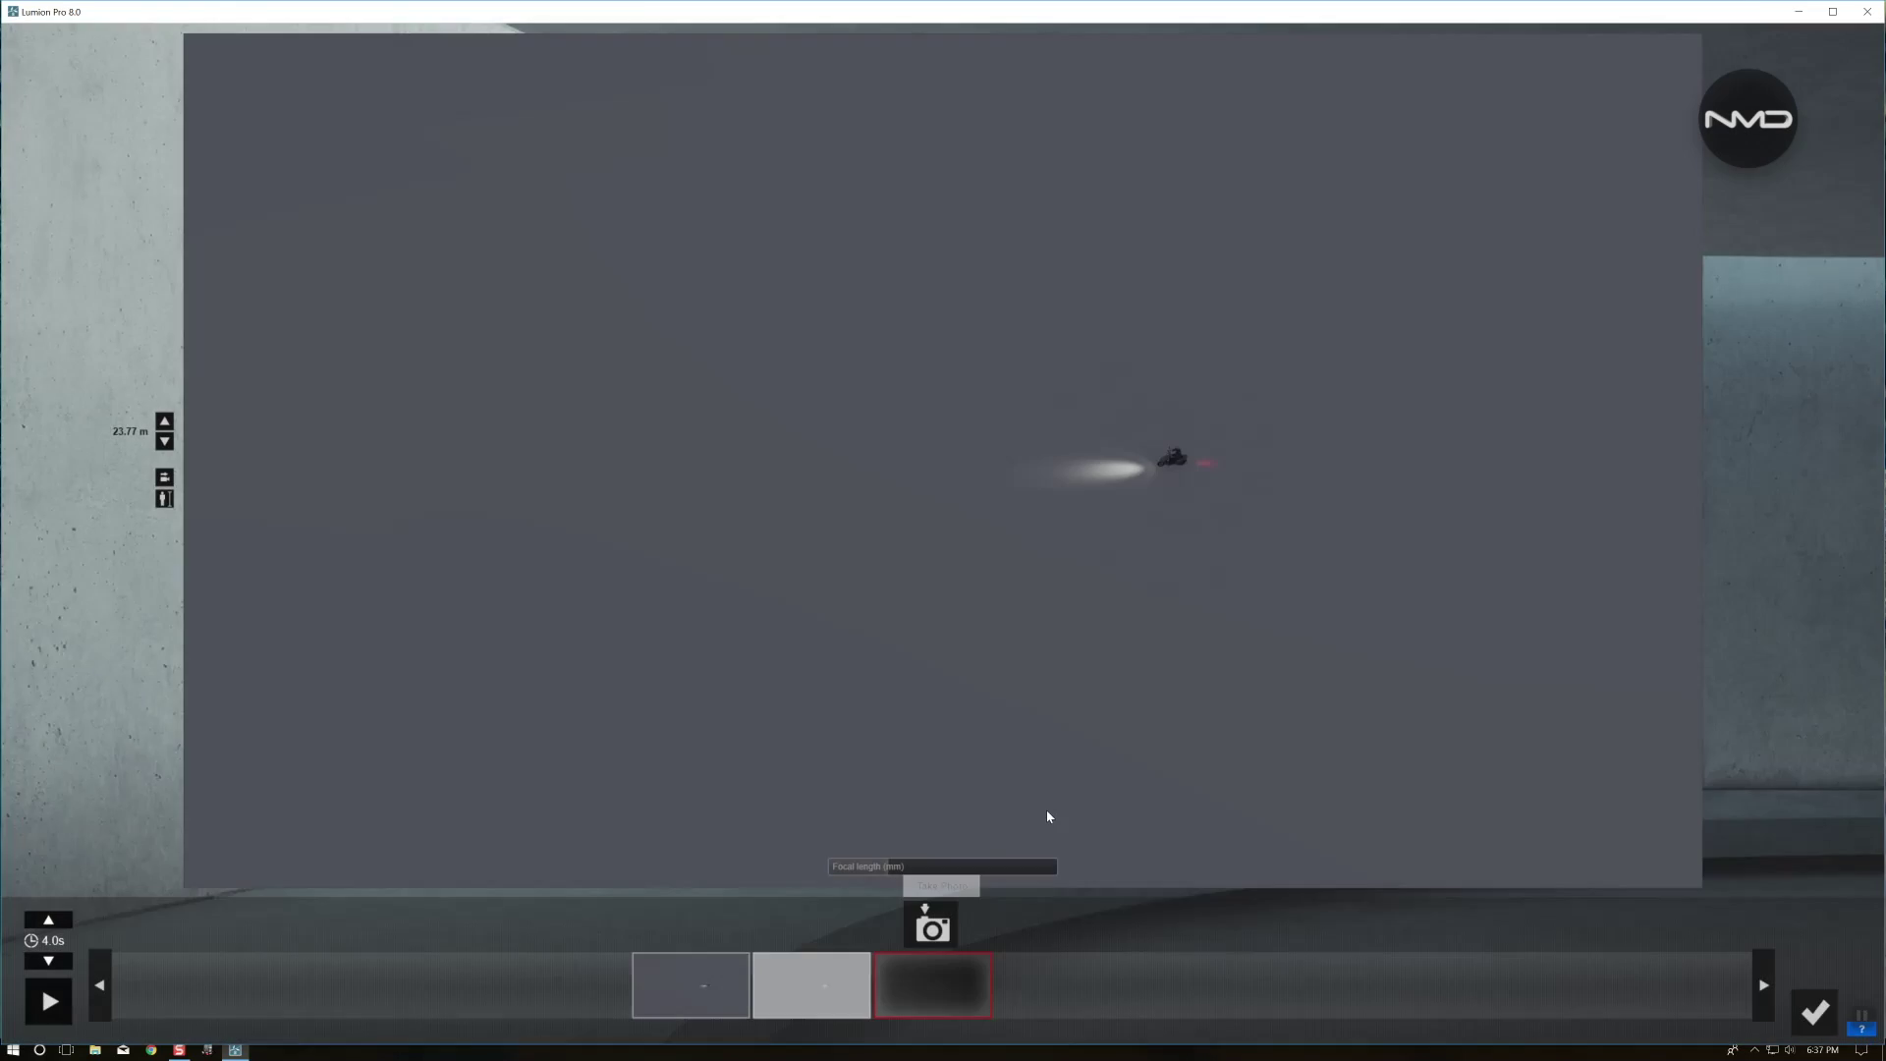
click(1815, 1011)
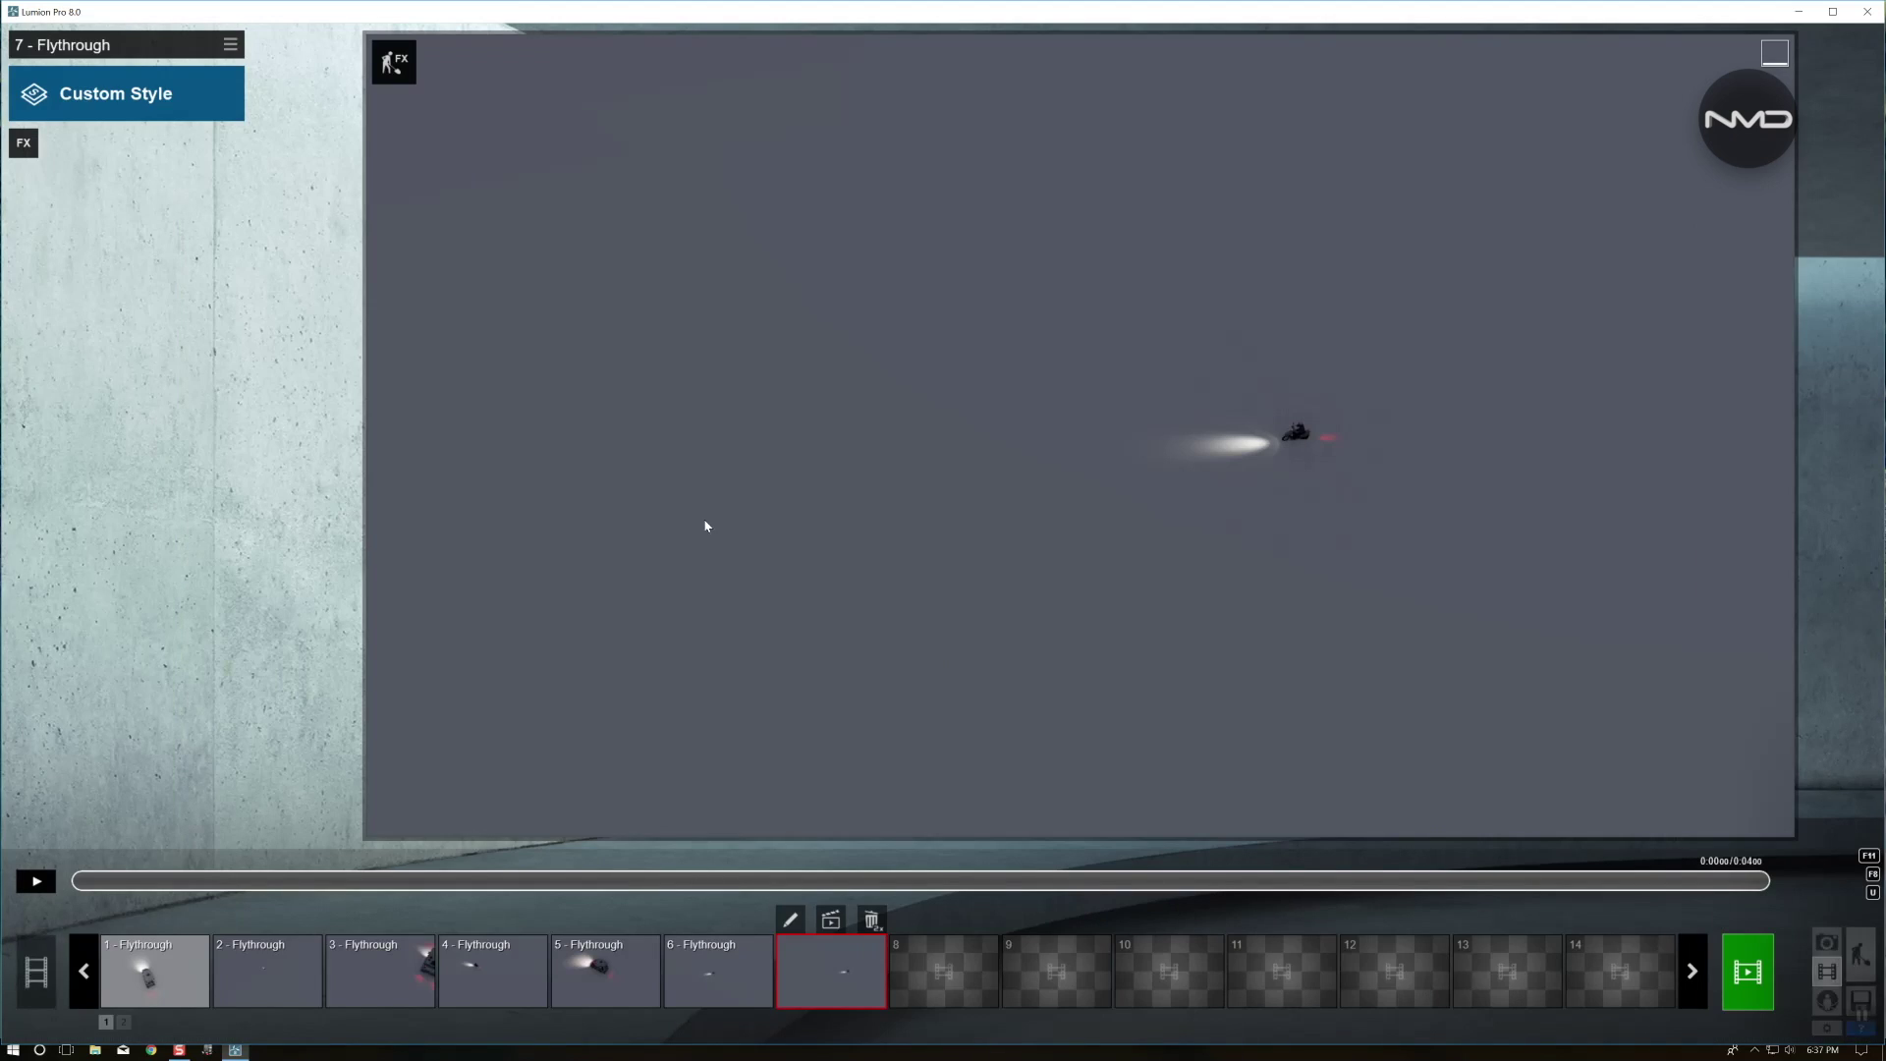
Add a Mass Move effect to clip 7 and open it for path editing
click(23, 145)
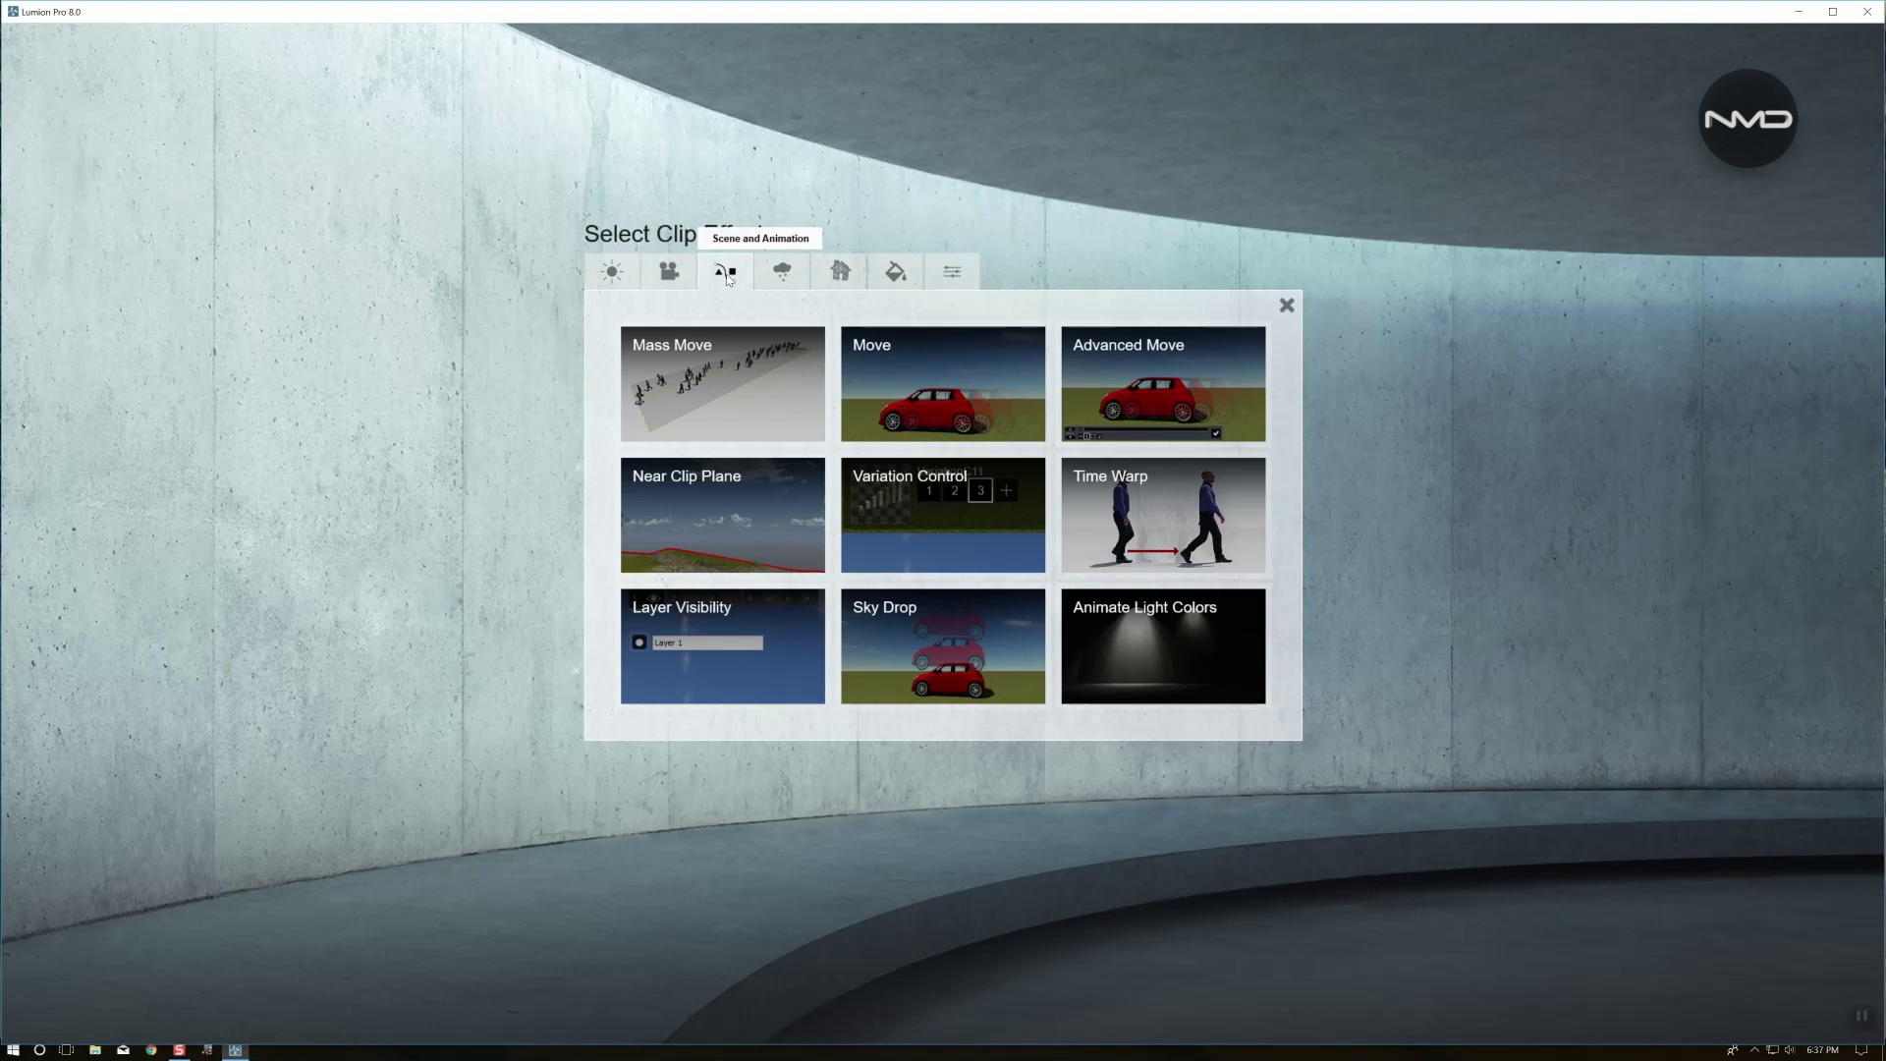
click(717, 375)
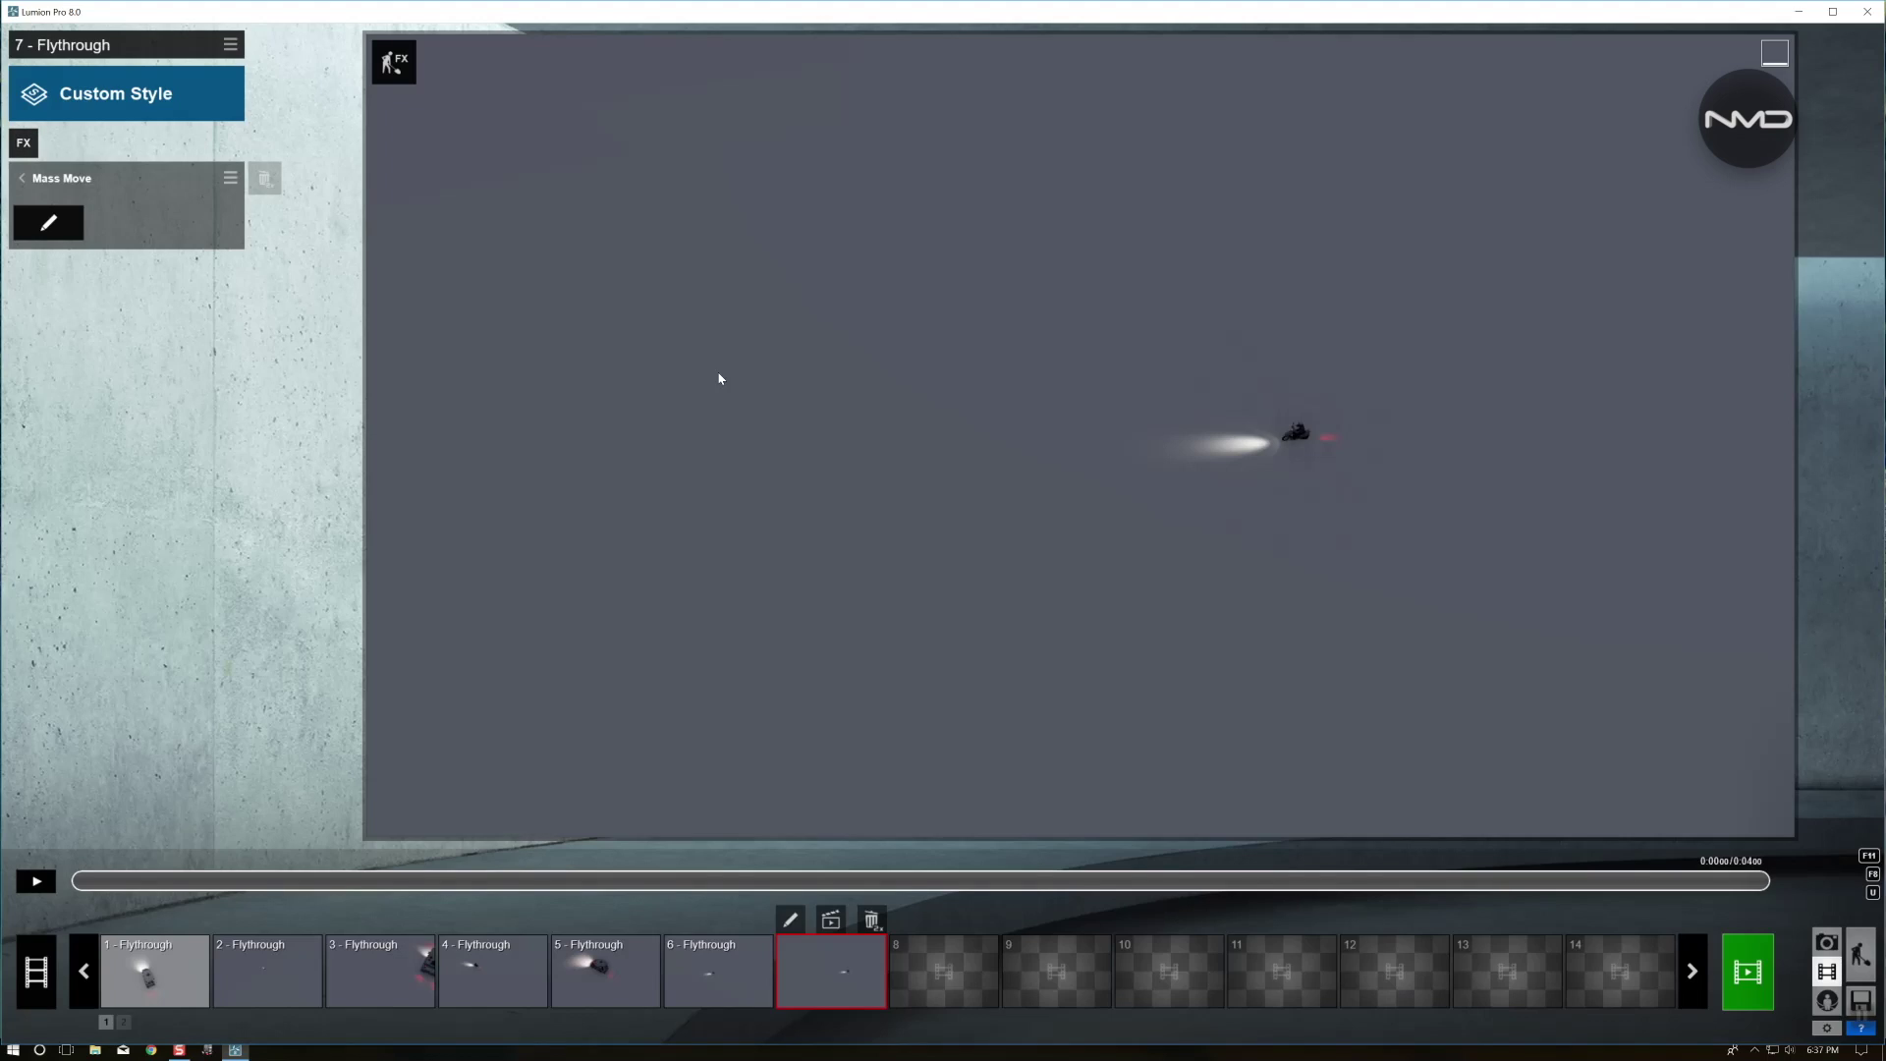
click(47, 224)
Draw a four-point bending path through the scooter, set its width to 2.84 m and speed to 18.79 km/h, recalculate it and apply it
click(1308, 539)
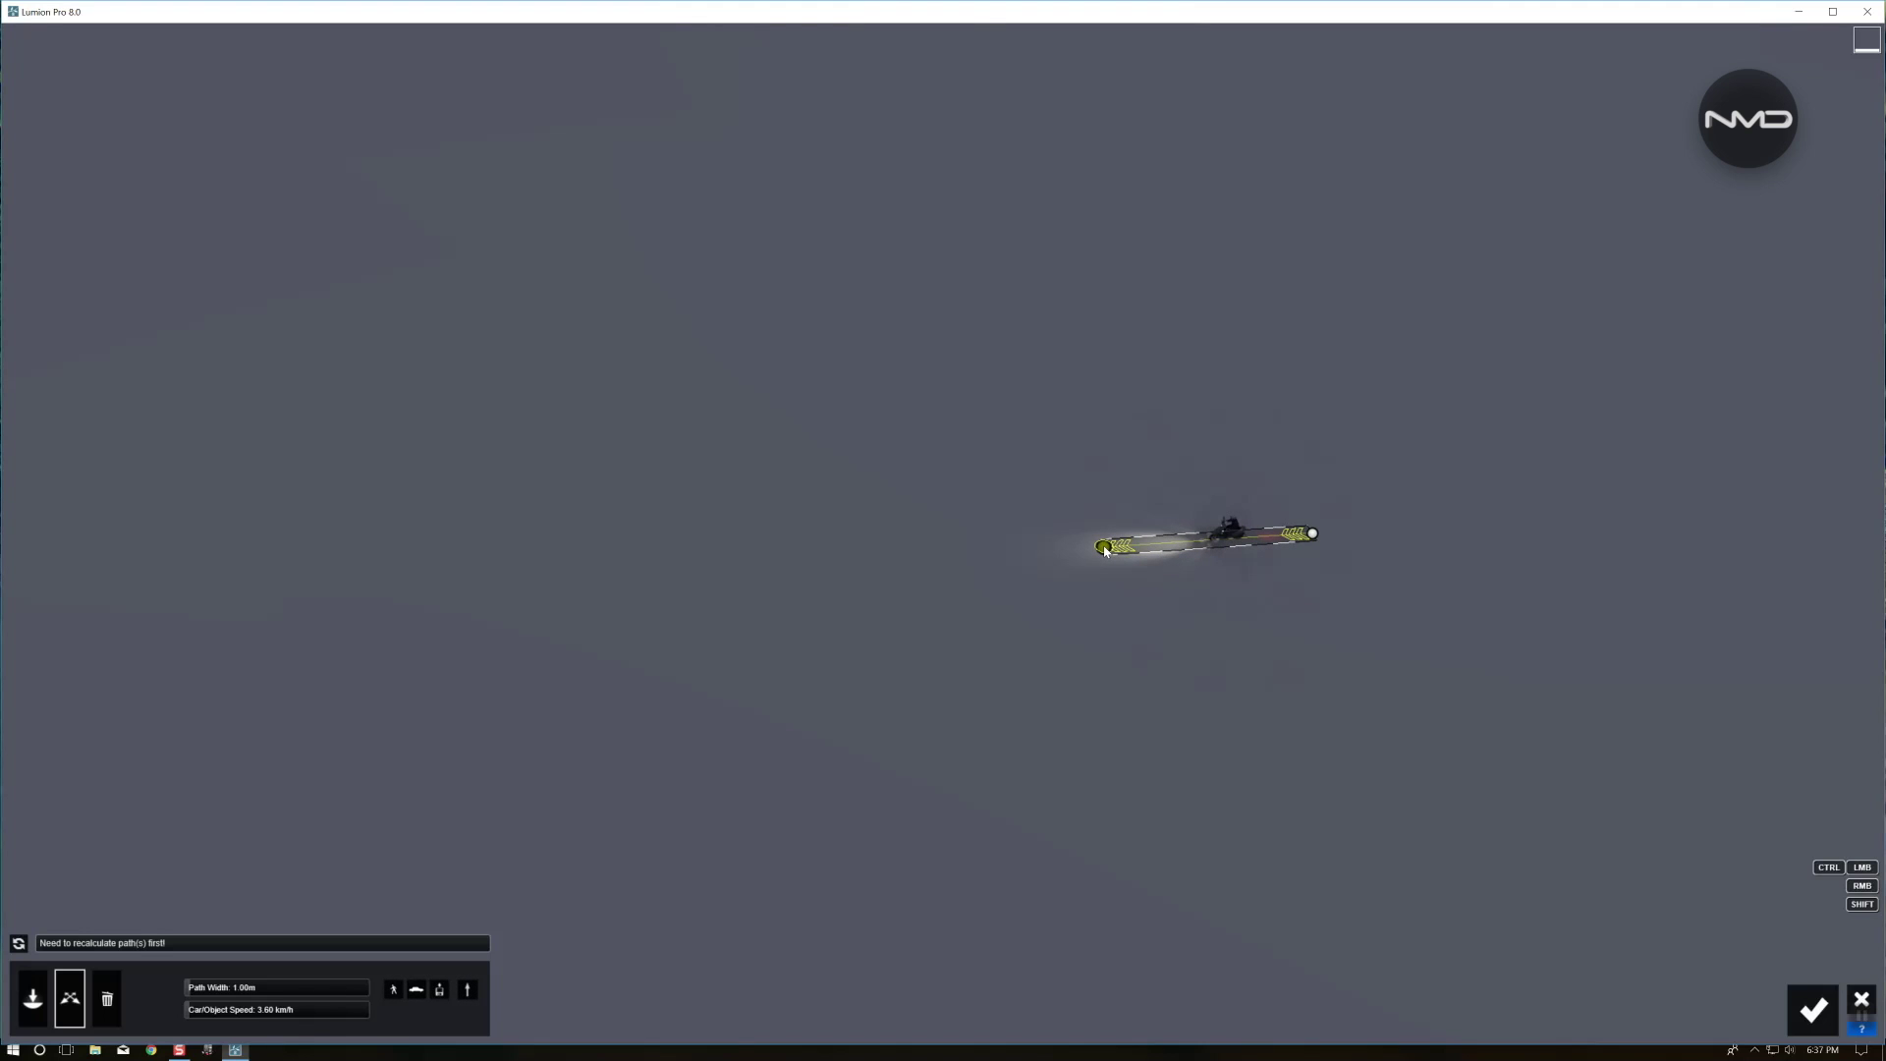
click(1104, 547)
click(967, 481)
right_drag(786, 625, 399, 596)
key(w)
key(w)
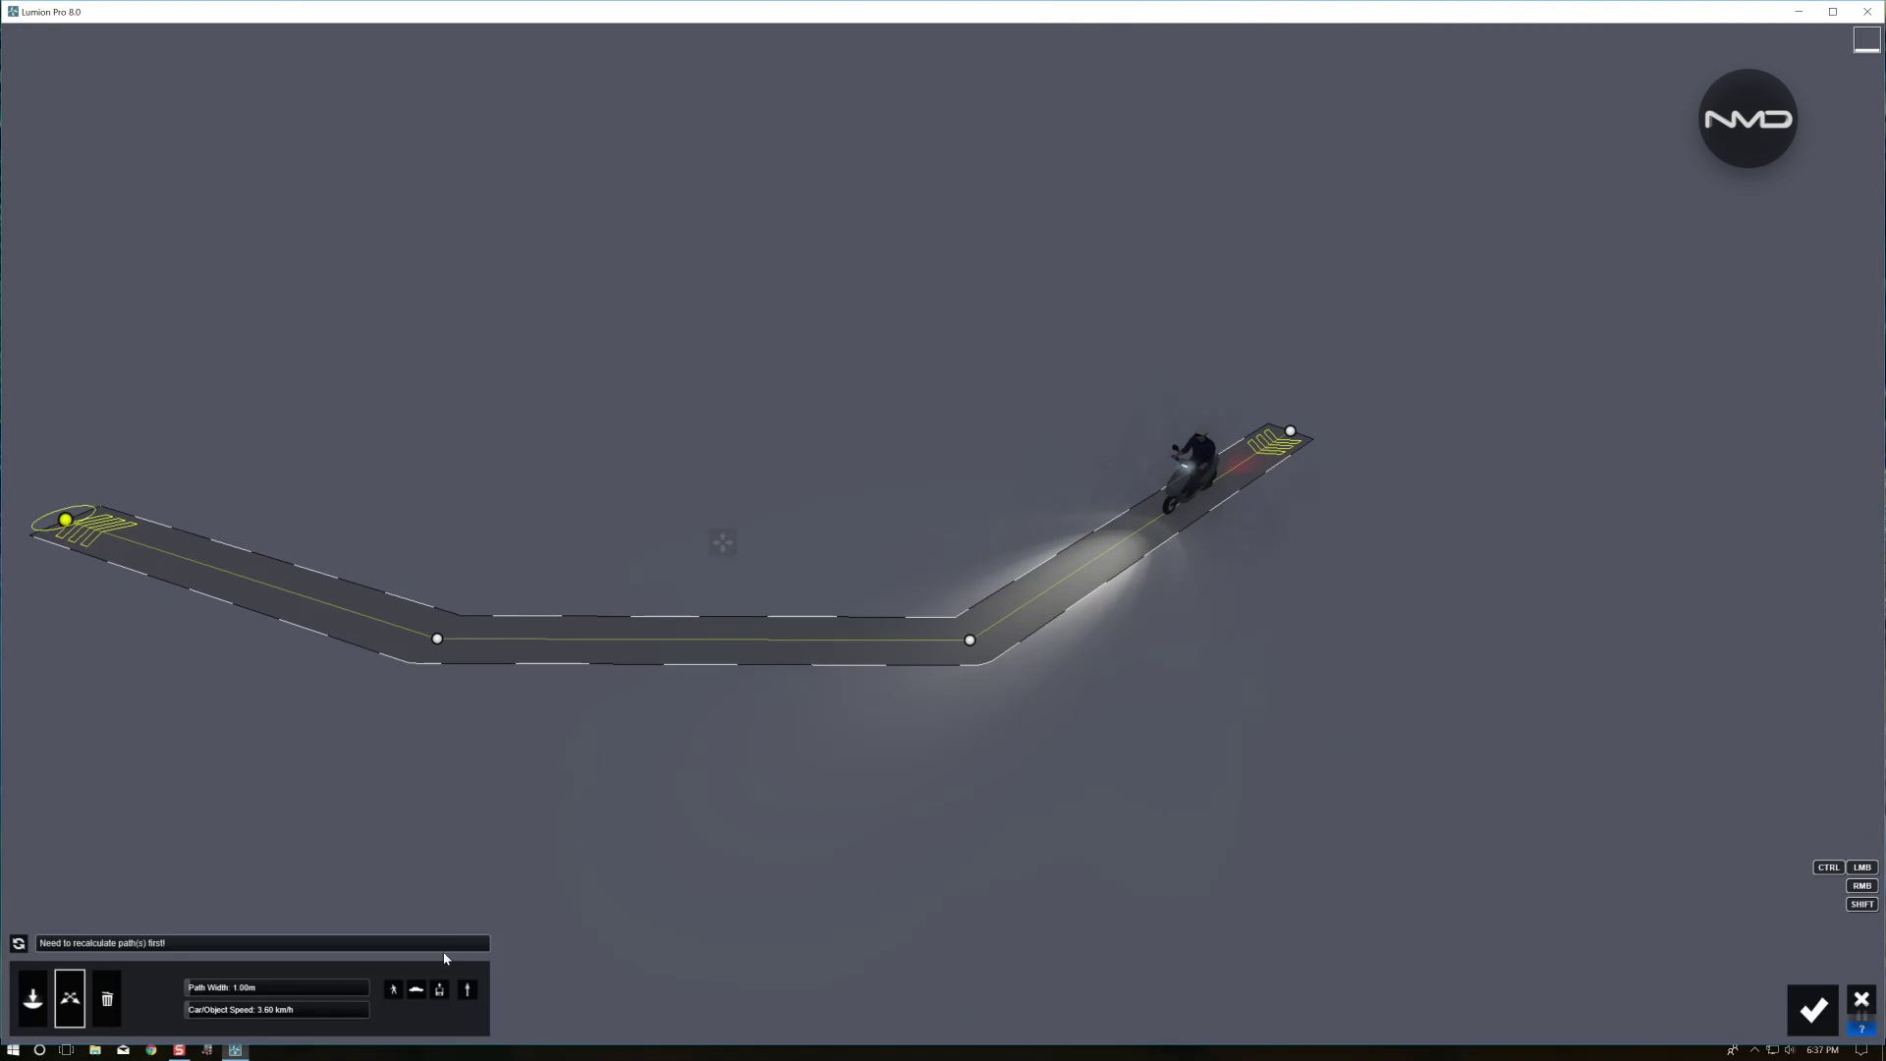
drag(202, 992, 210, 990)
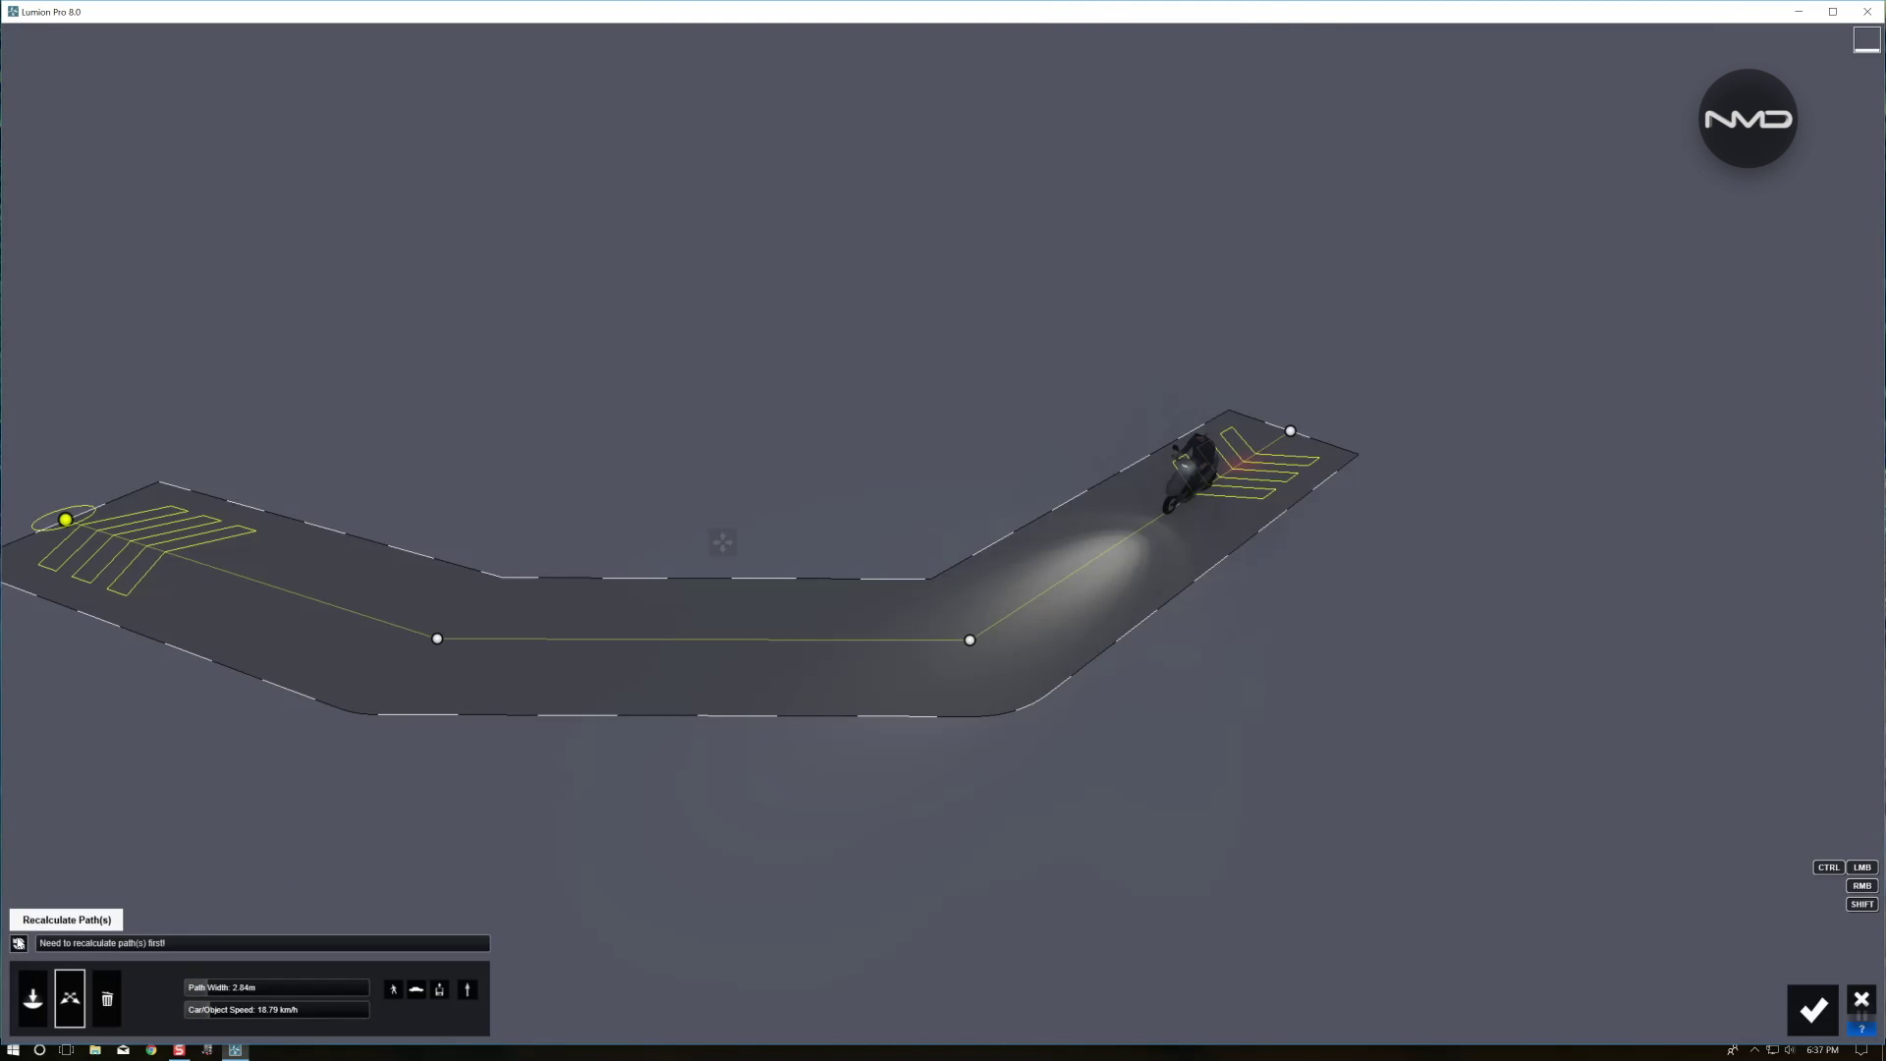
click(1814, 1008)
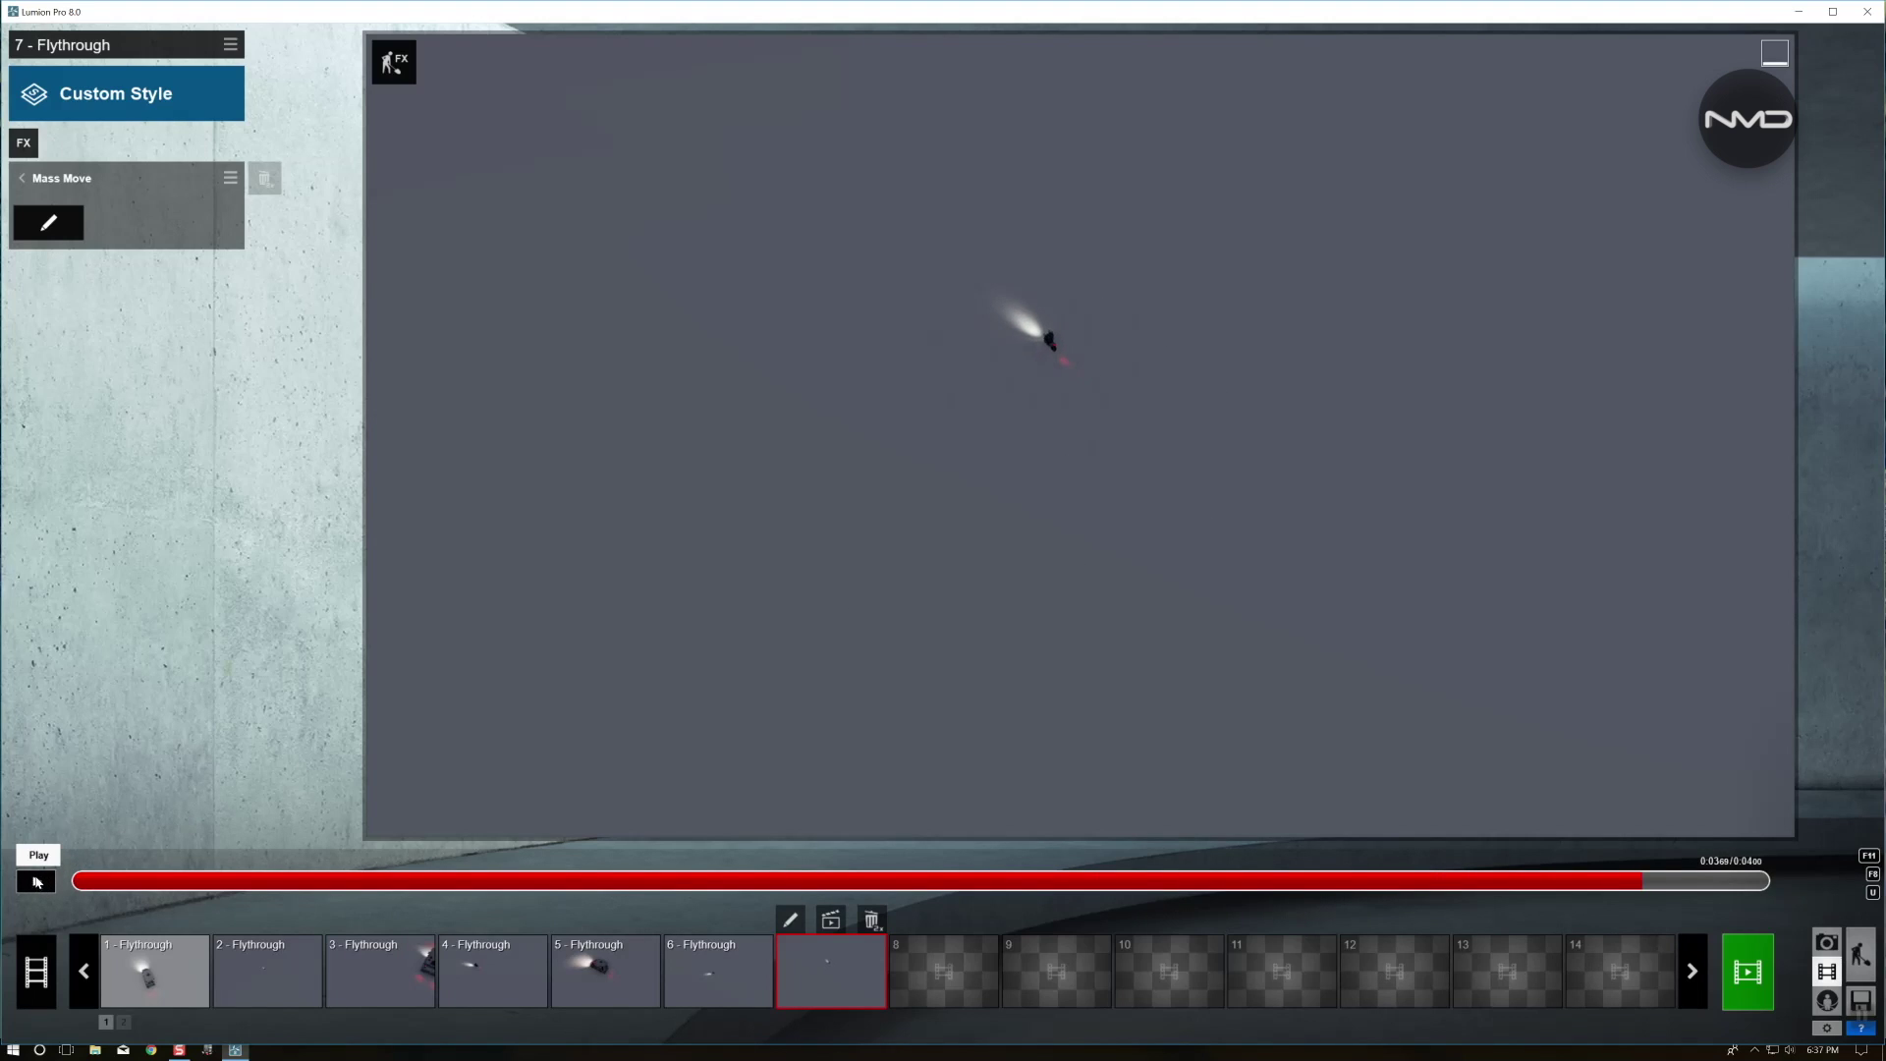
Return to build mode and delete the grouped scooter from the scene
click(1862, 955)
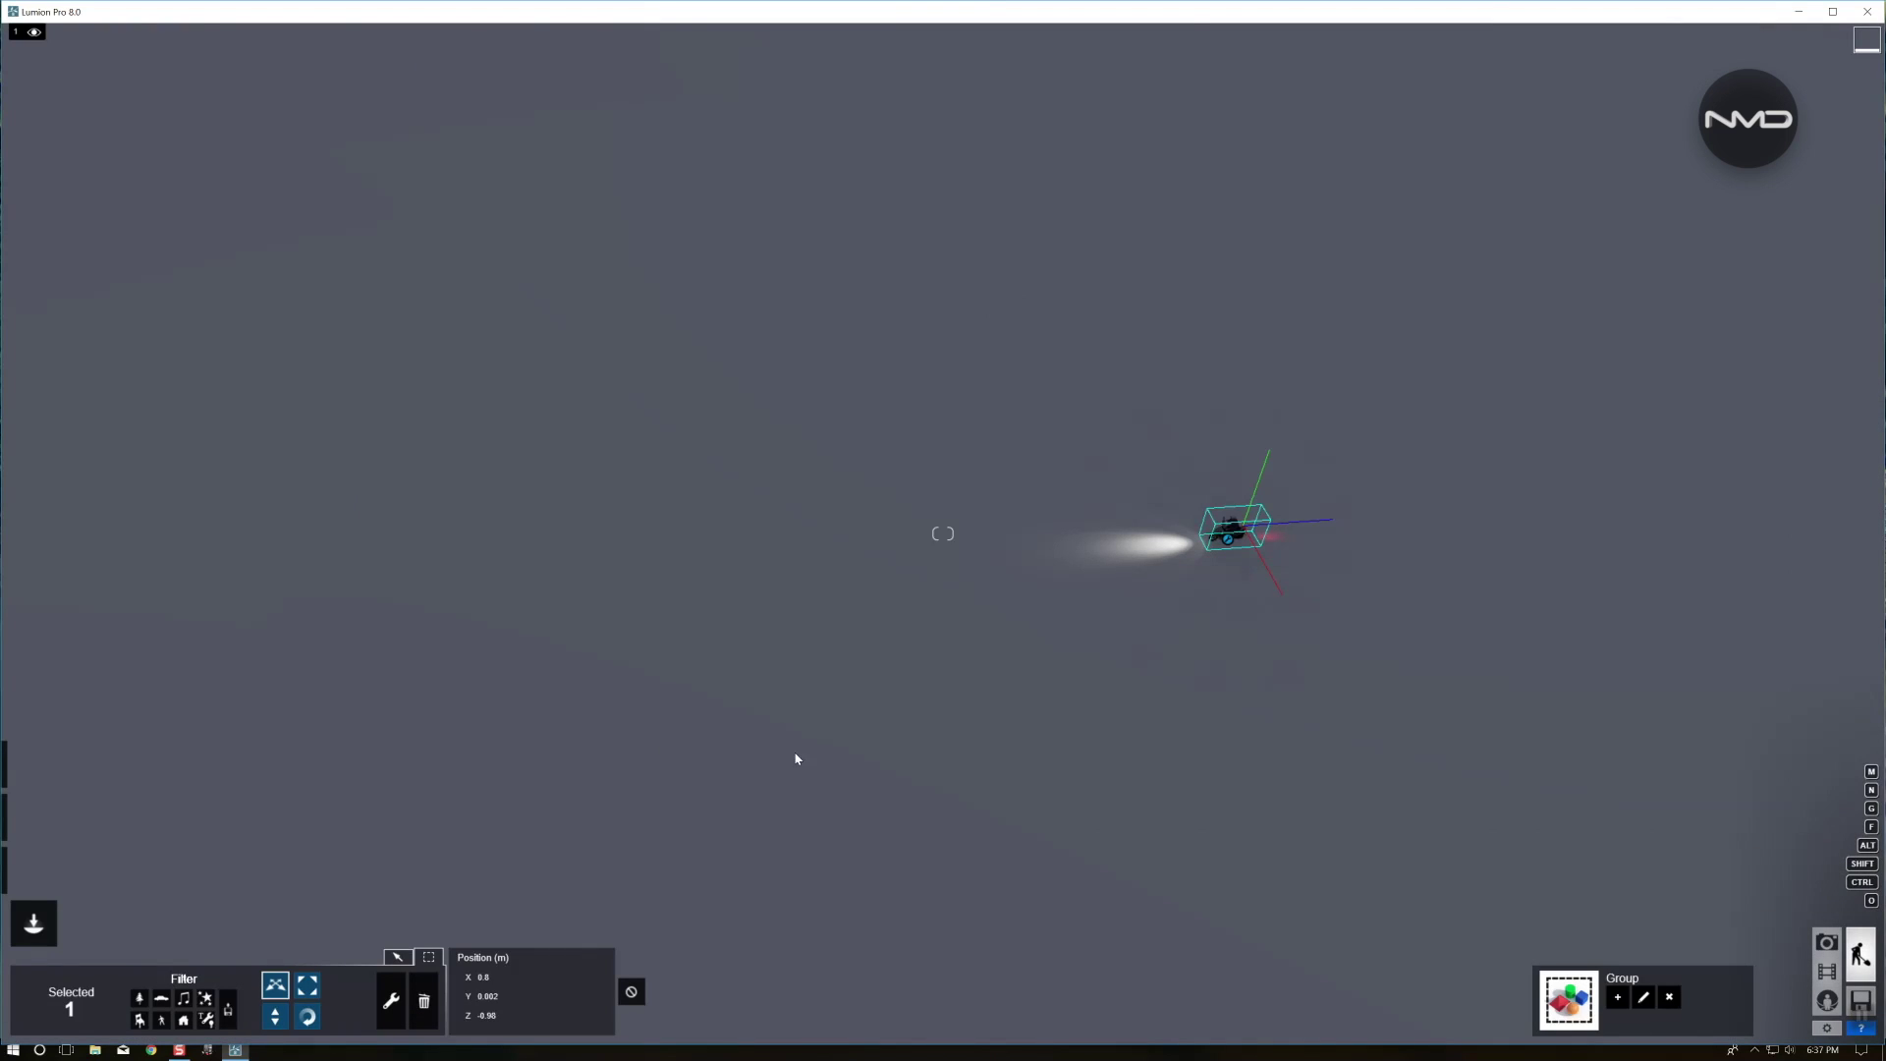
click(424, 994)
right_drag(511, 884, 786, 874)
key(w)
right_drag(1130, 746, 972, 829)
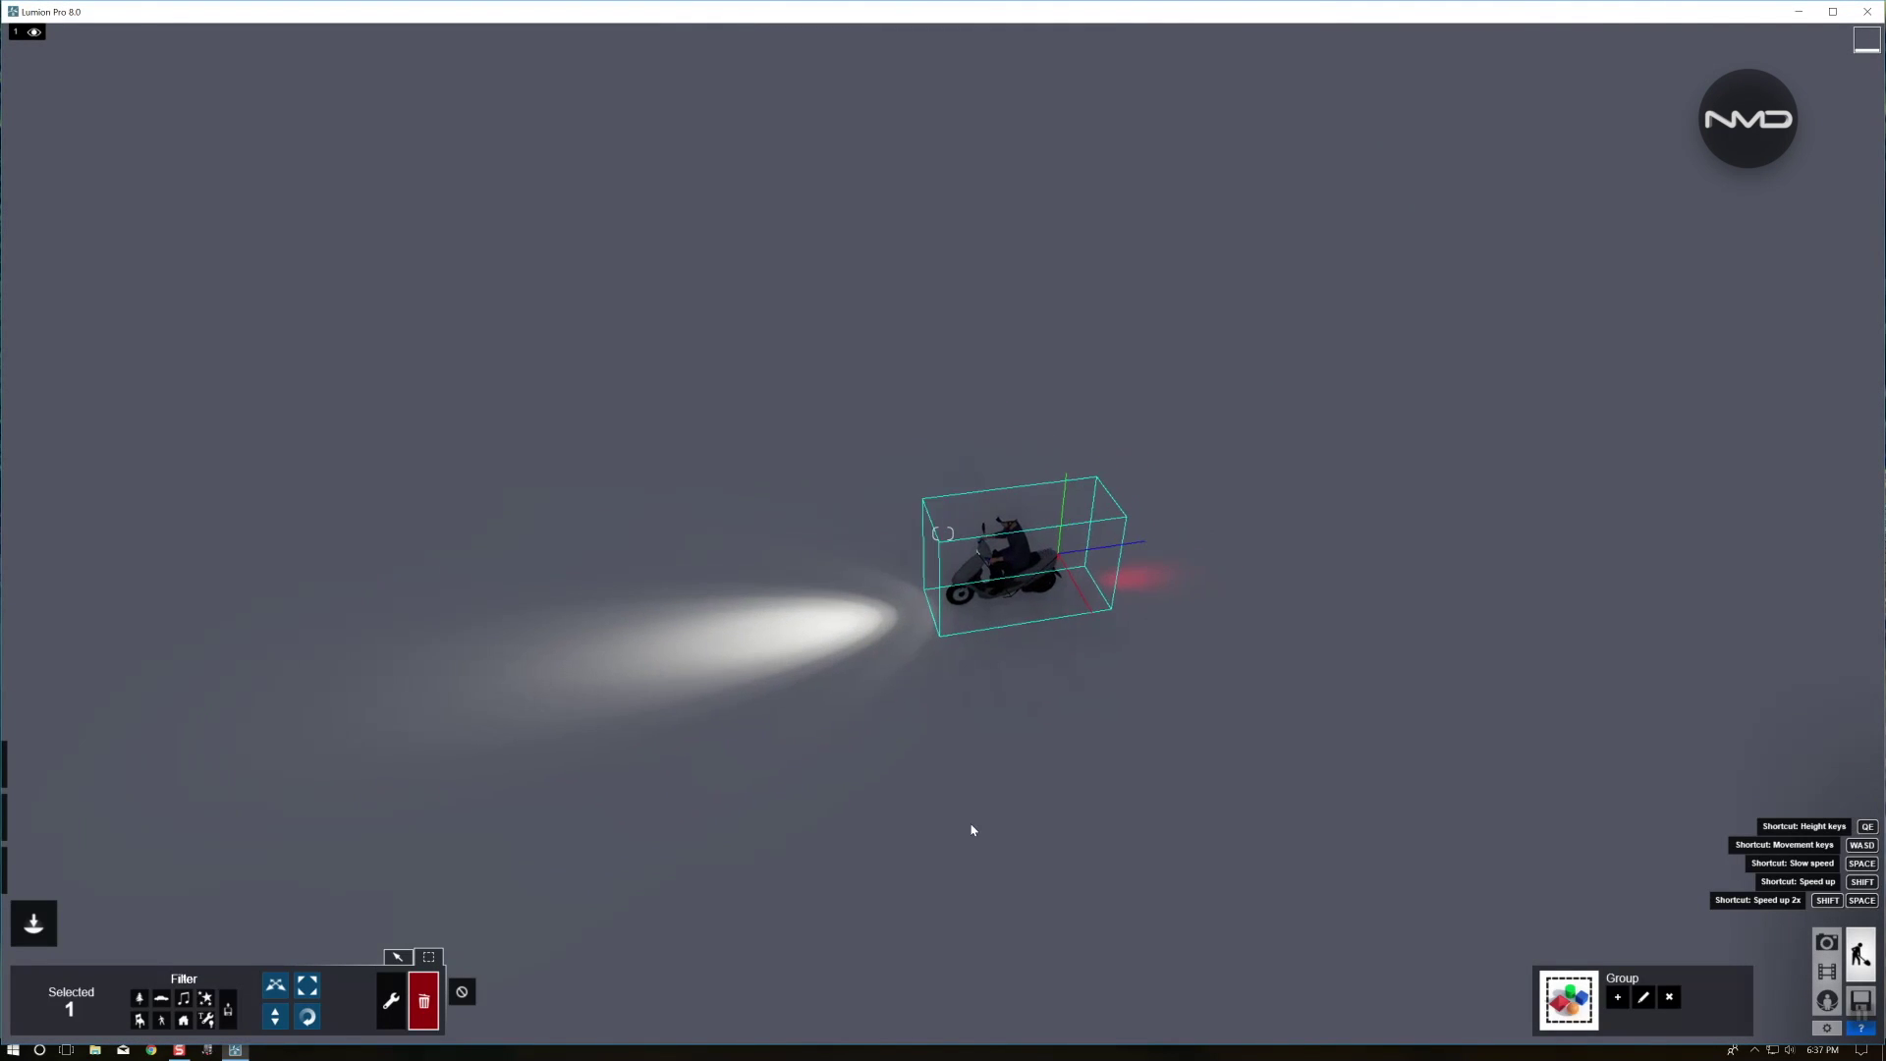
key(Delete)
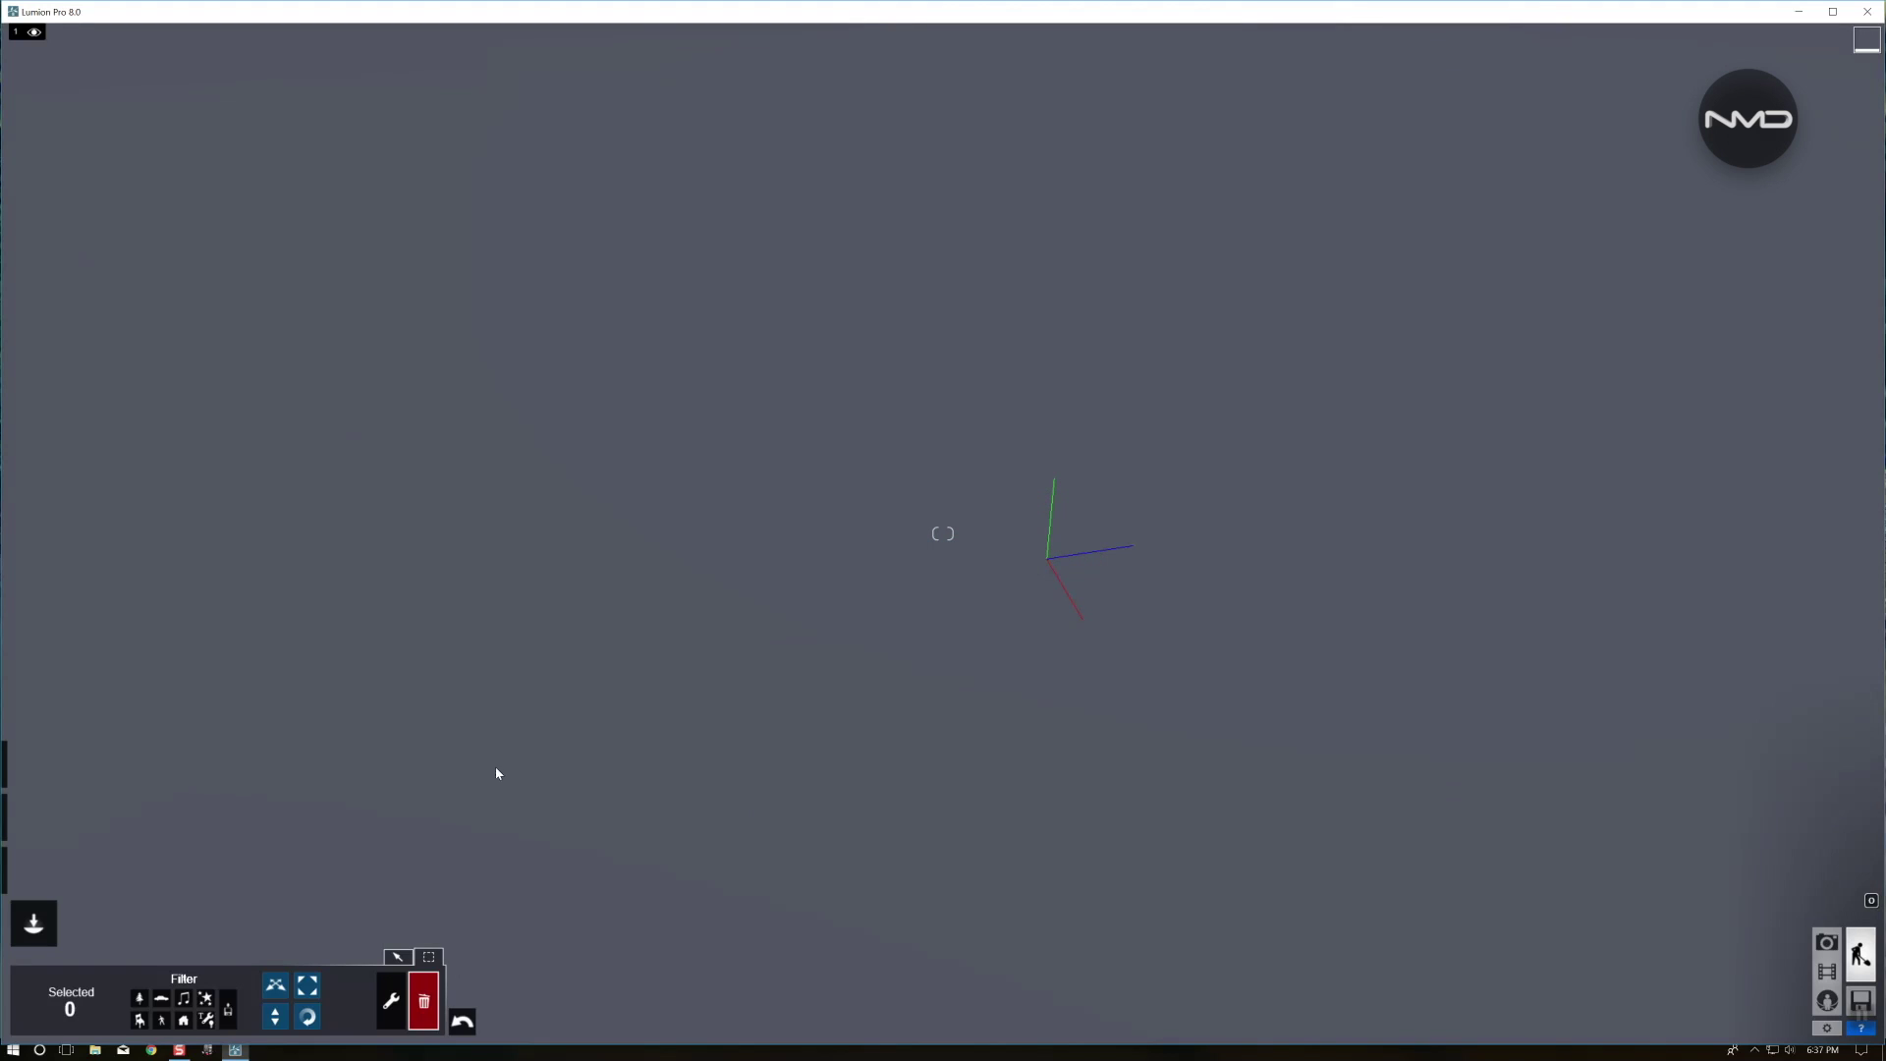
Place the Ambulance_US_001 vehicle from the Emergency transport category on the empty ground
click(399, 959)
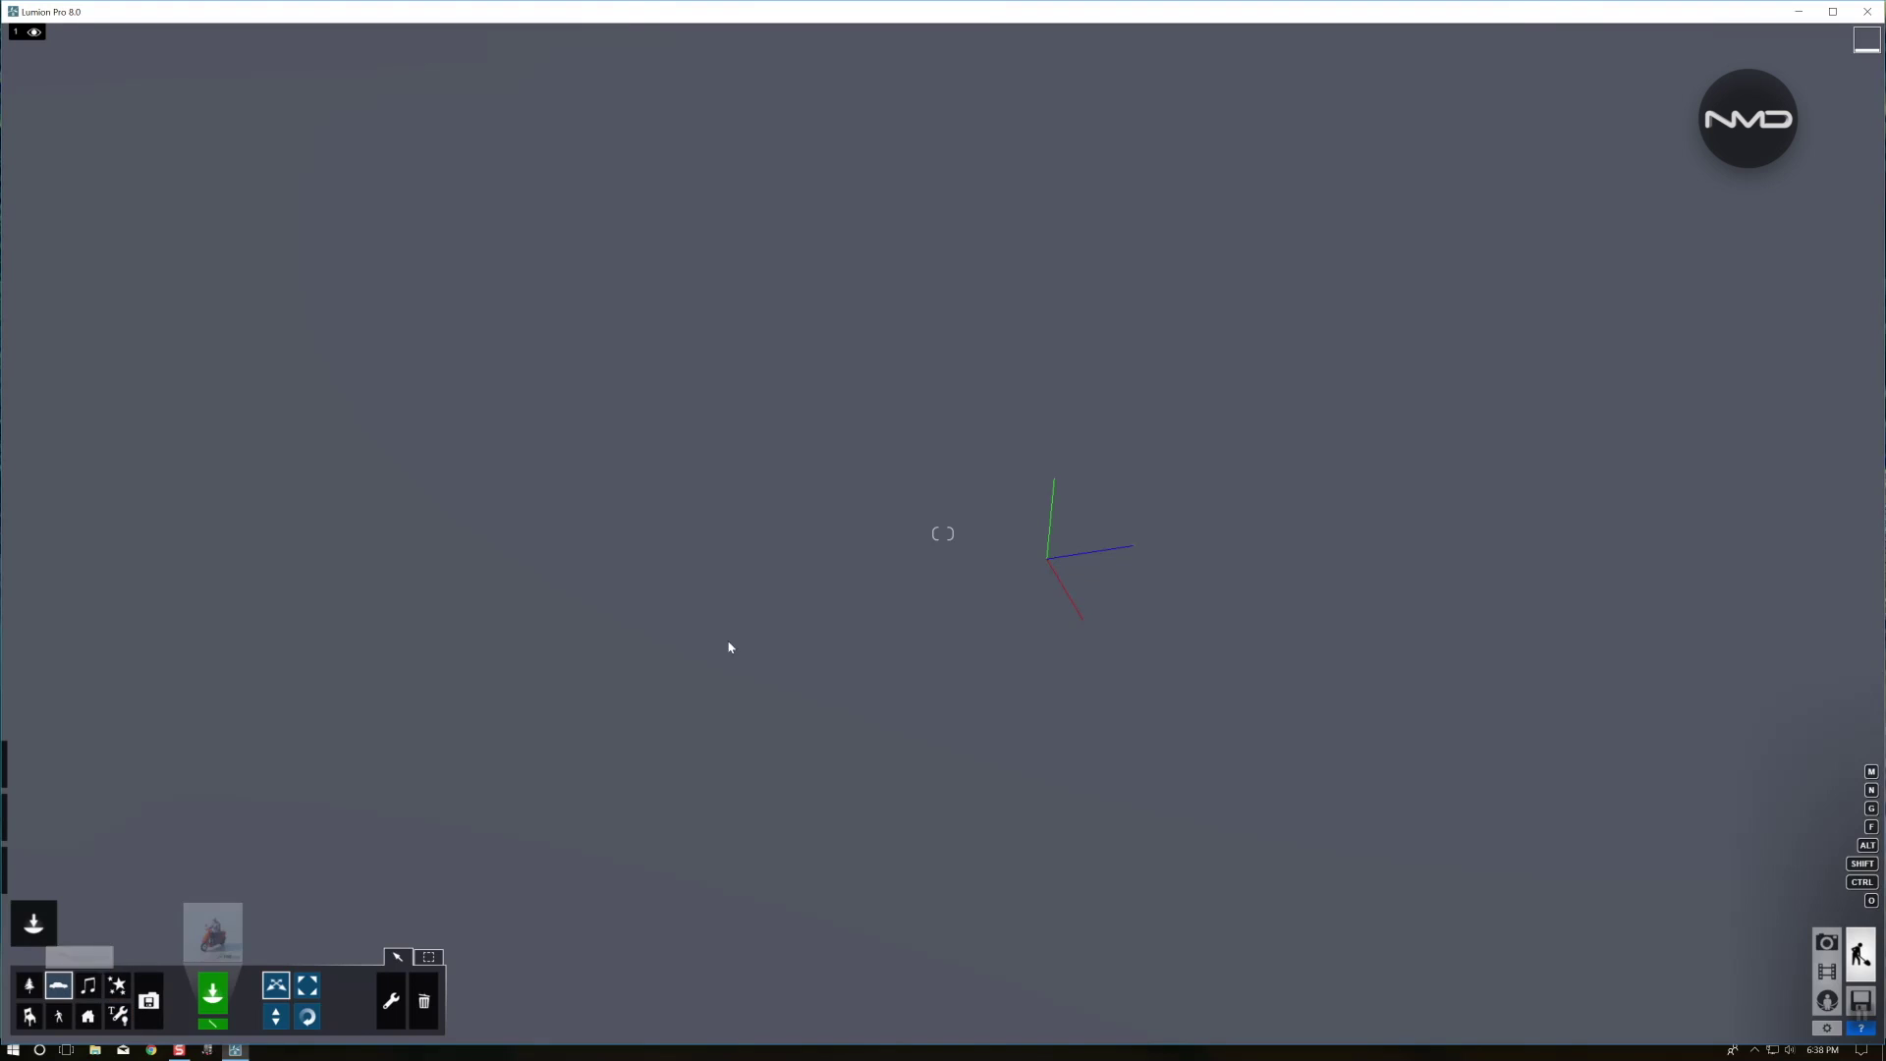
click(229, 940)
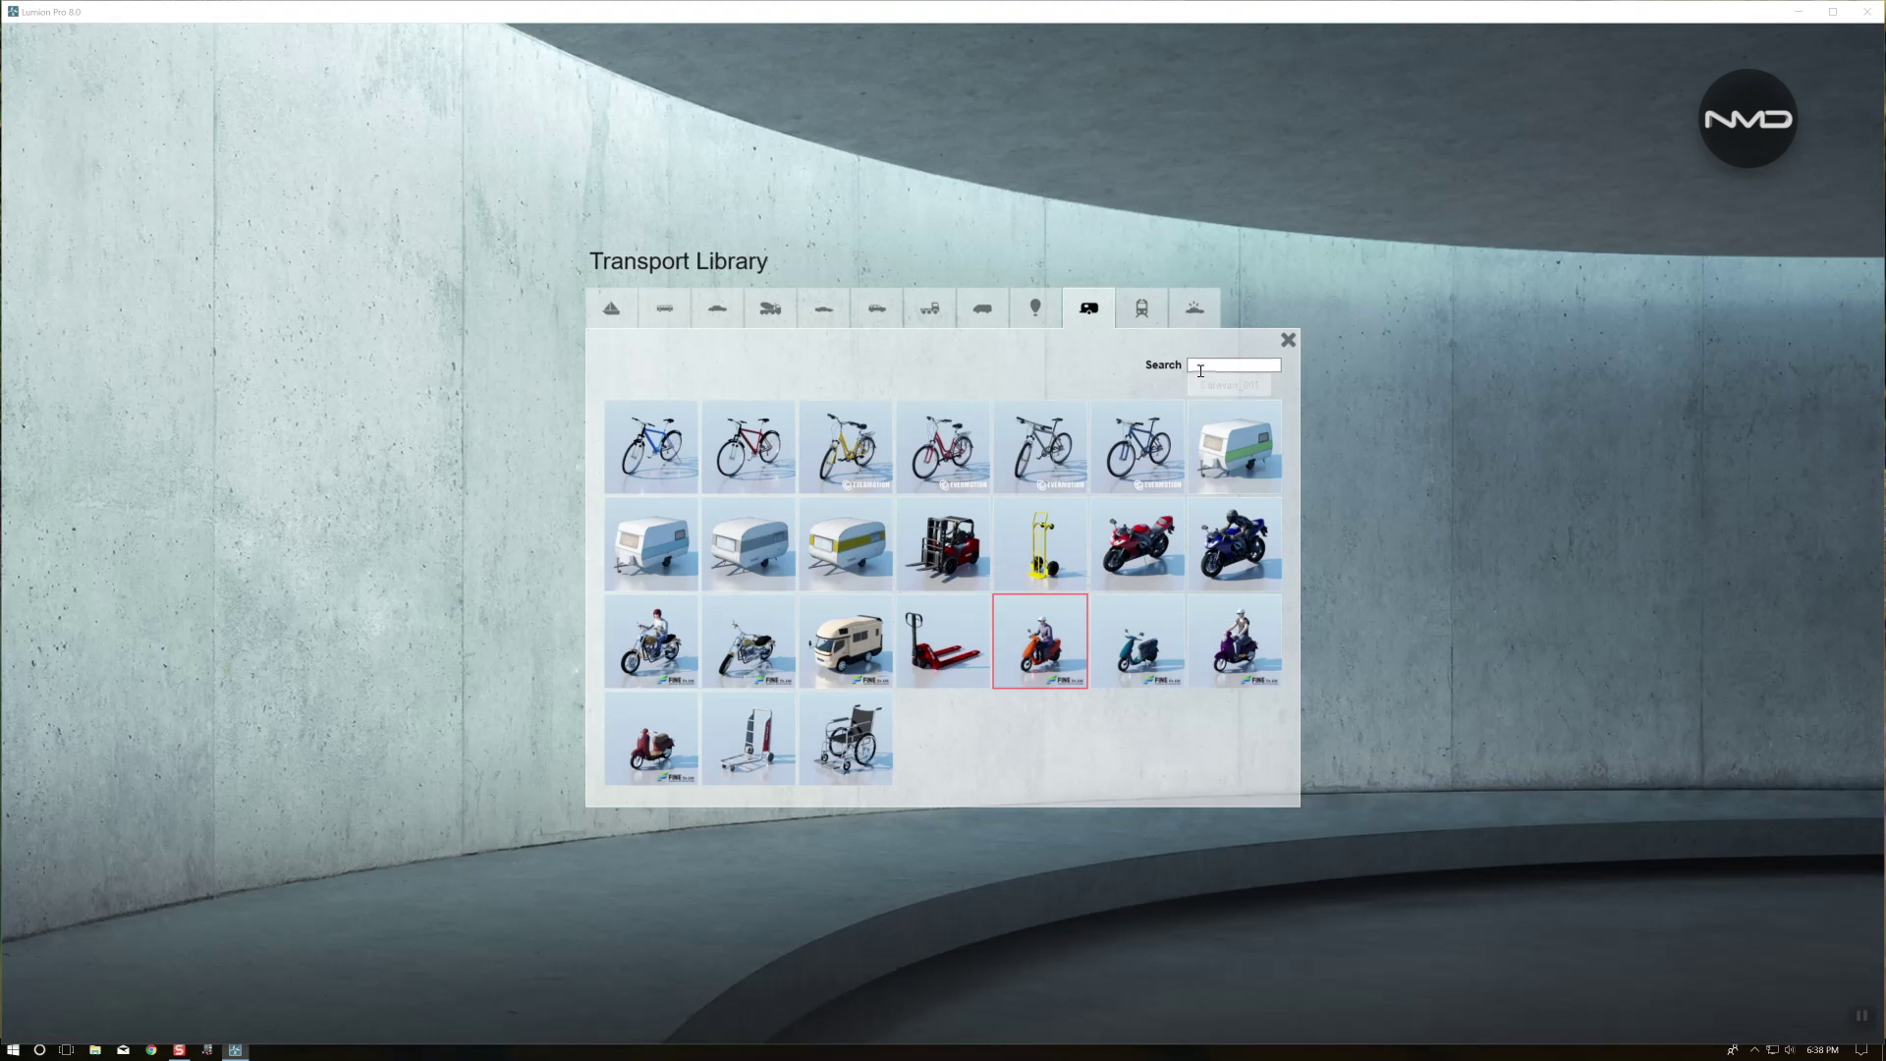
click(1195, 310)
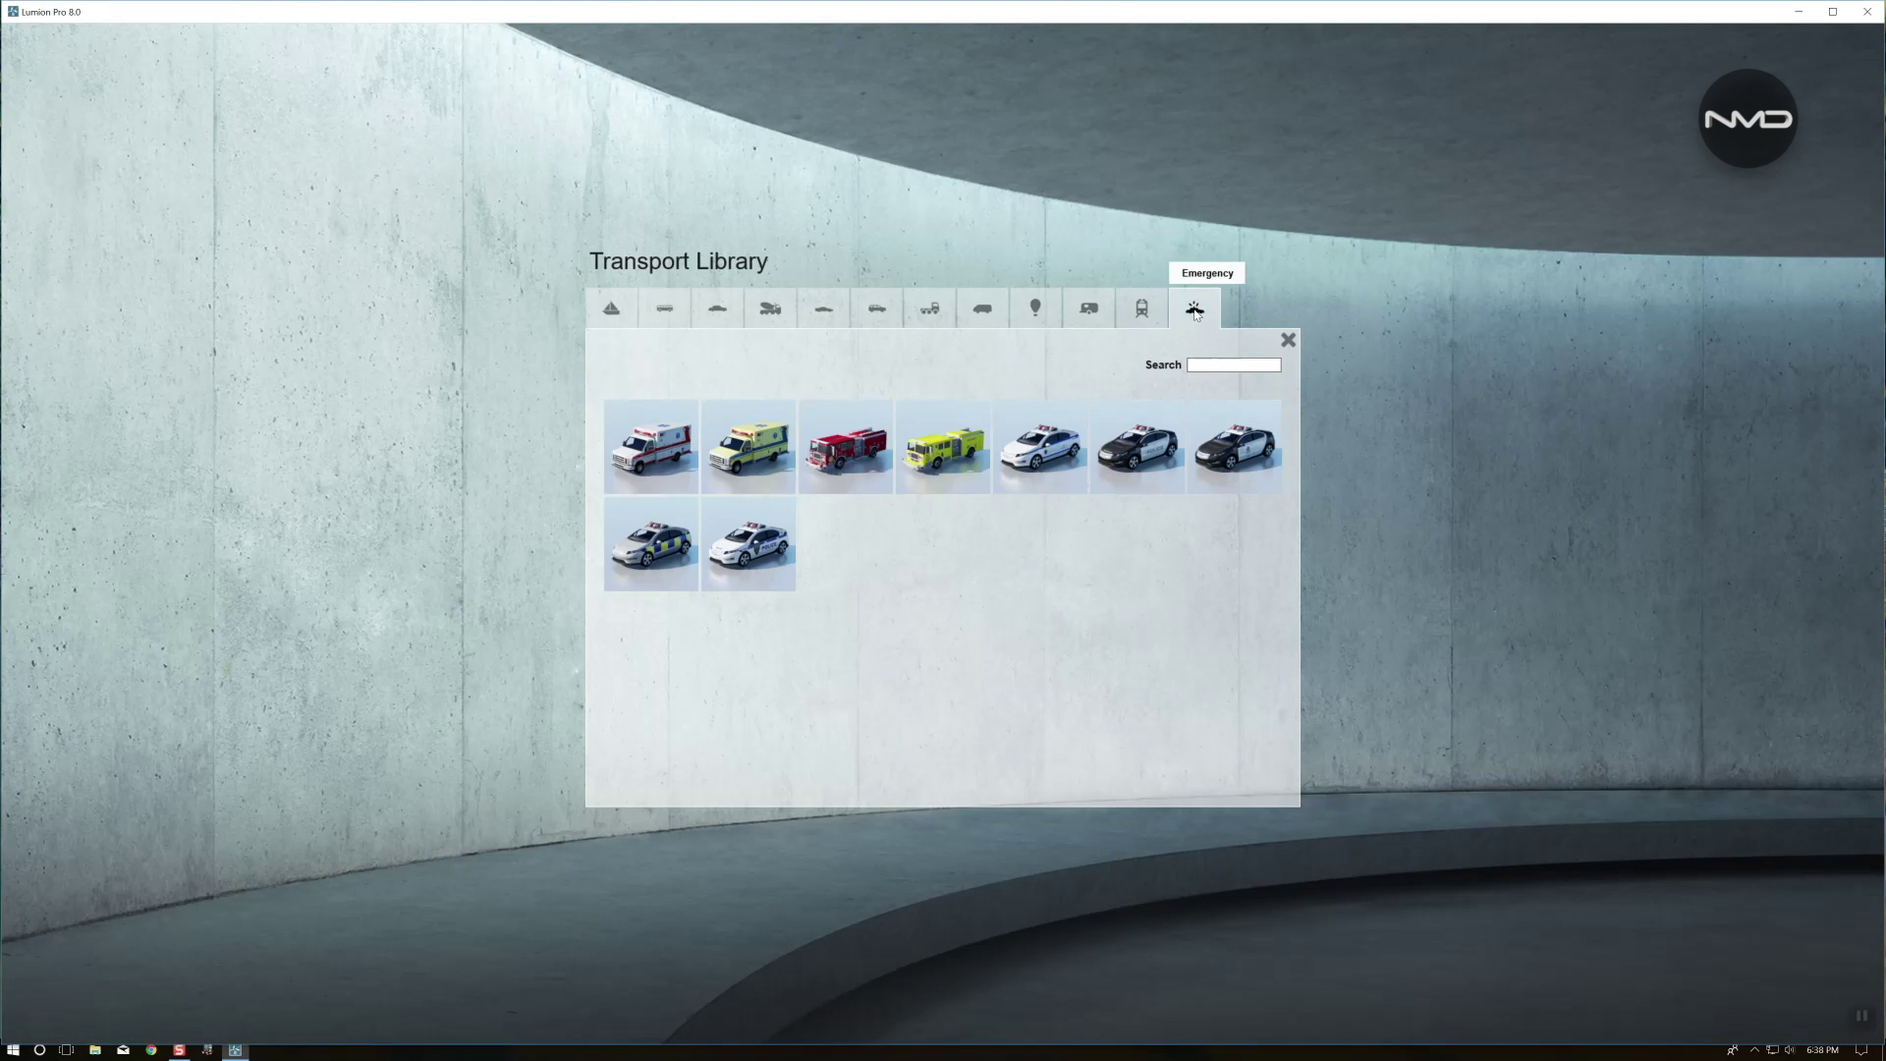
click(651, 451)
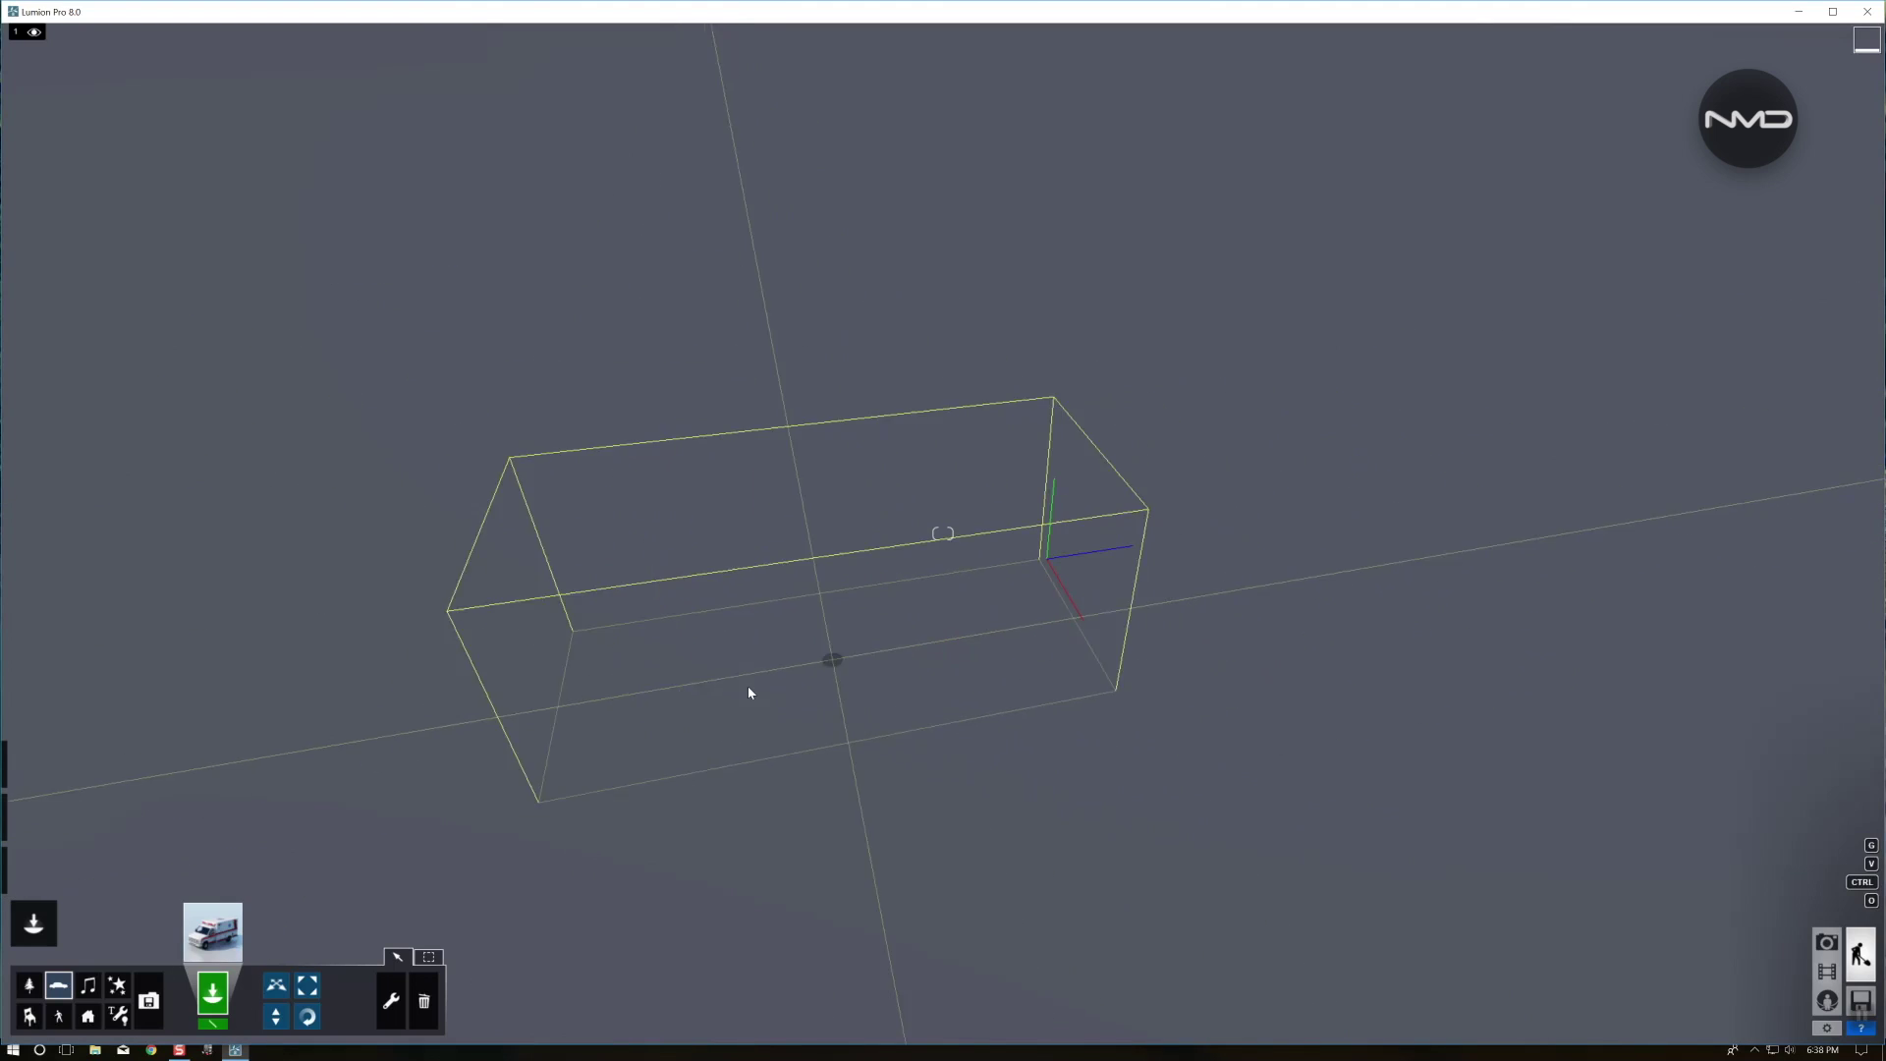
click(685, 703)
Raise the ambulance's Lights setting to about 80 percent of its range
right_drag(1159, 724, 1149, 724)
right_drag(943, 533, 1844, 418)
key(s)
drag(1670, 253, 1818, 254)
Examine the ambulance's glowing tail lights, roof lights and headlights from behind and from the front
key(a)
mouse_move(1561, 614)
right_down()
mouse_move(1228, 560)
mouse_move(1572, 629)
right_up()
right_drag(943, 533, 275, 388)
key(w)
key(s)
key(w)
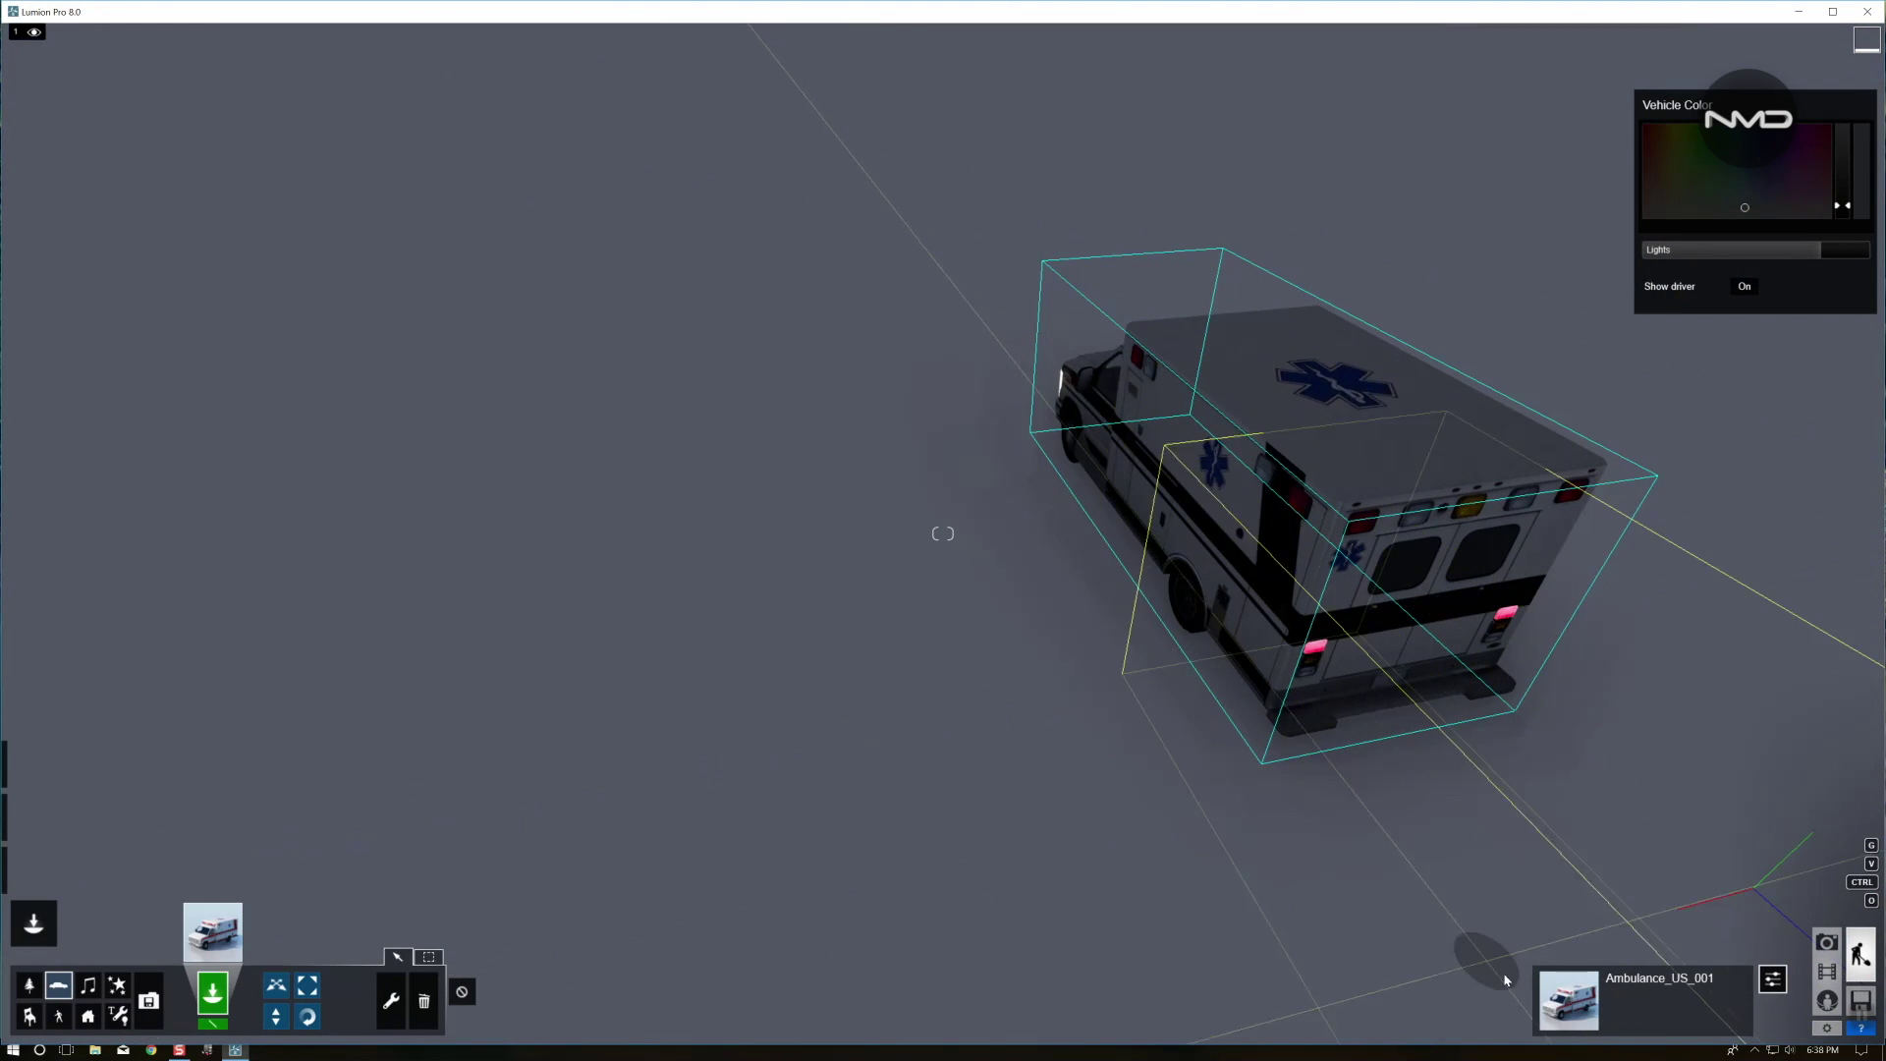
right_drag(1503, 977, 806, 393)
key(e)
right_drag(943, 534, 816, 234)
key(w)
key(s)
key(w)
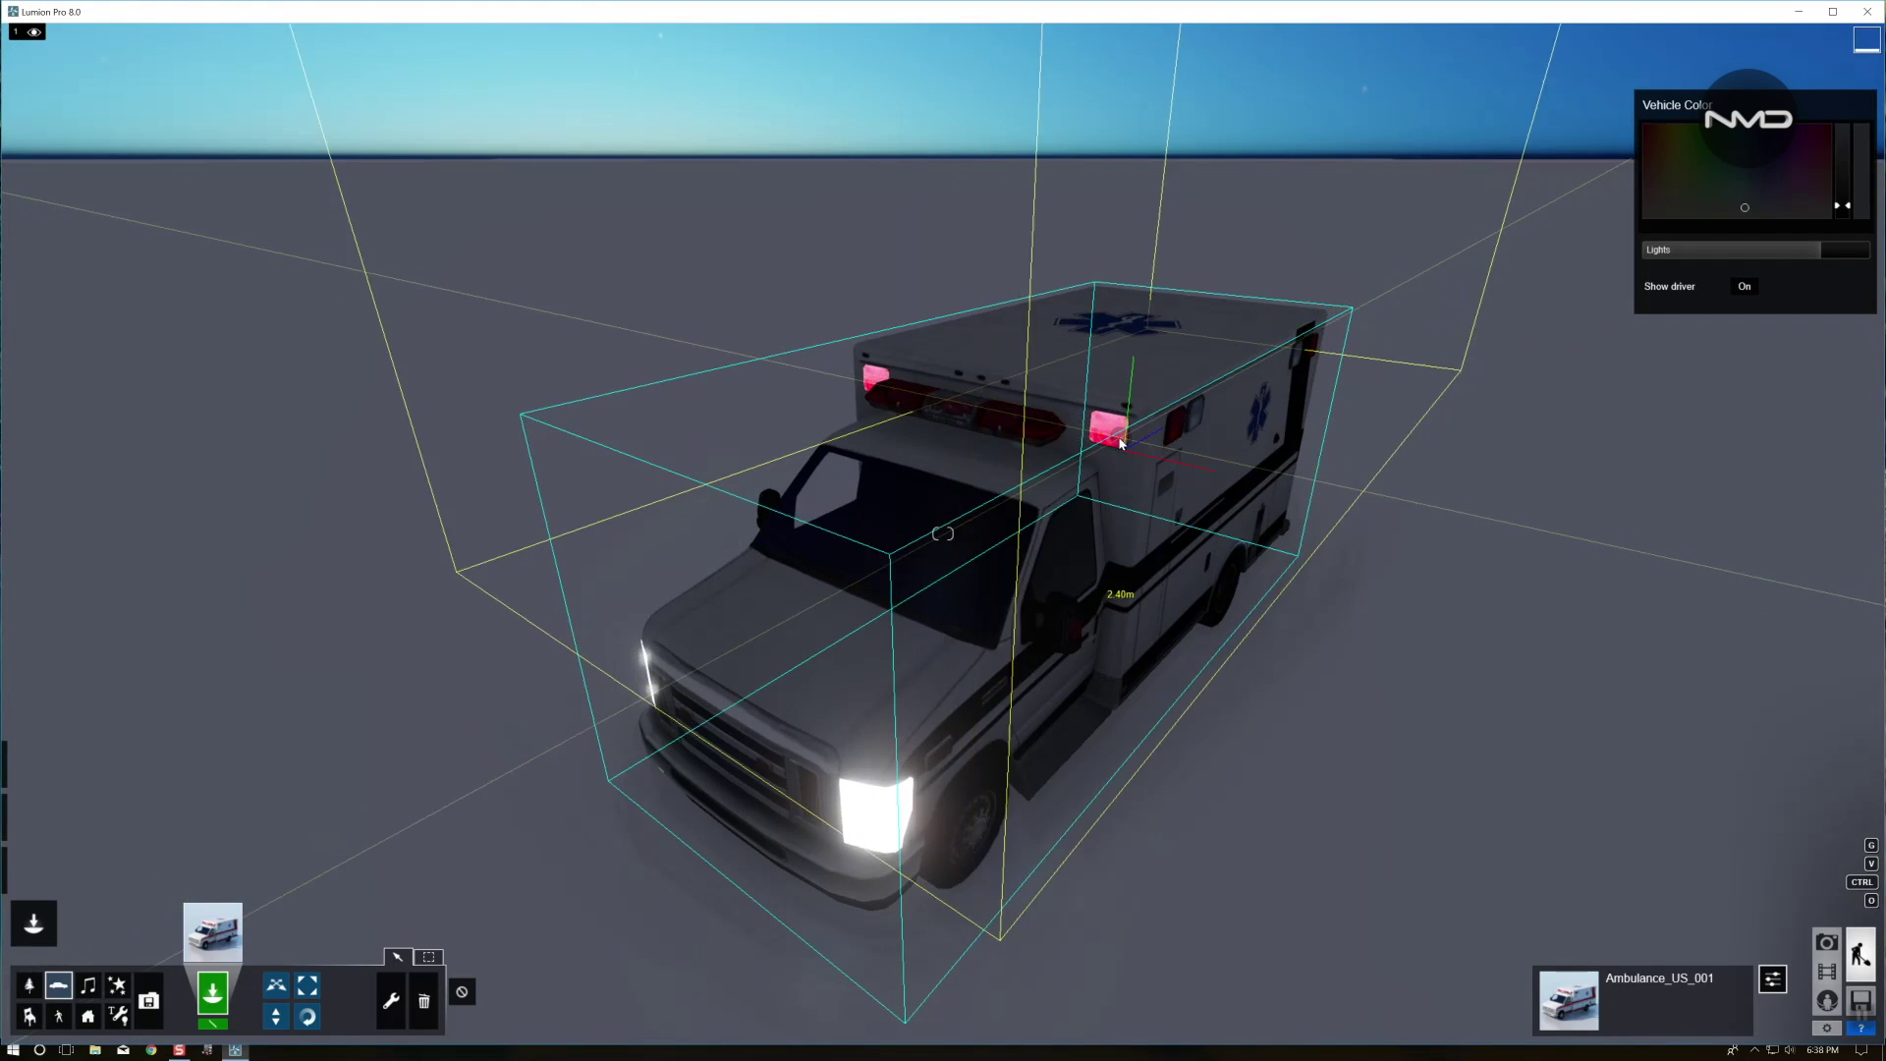
right_drag(1110, 467, 864, 462)
key(w)
key(s)
right_drag(943, 534, 918, 496)
key(w)
key(s)
key(w)
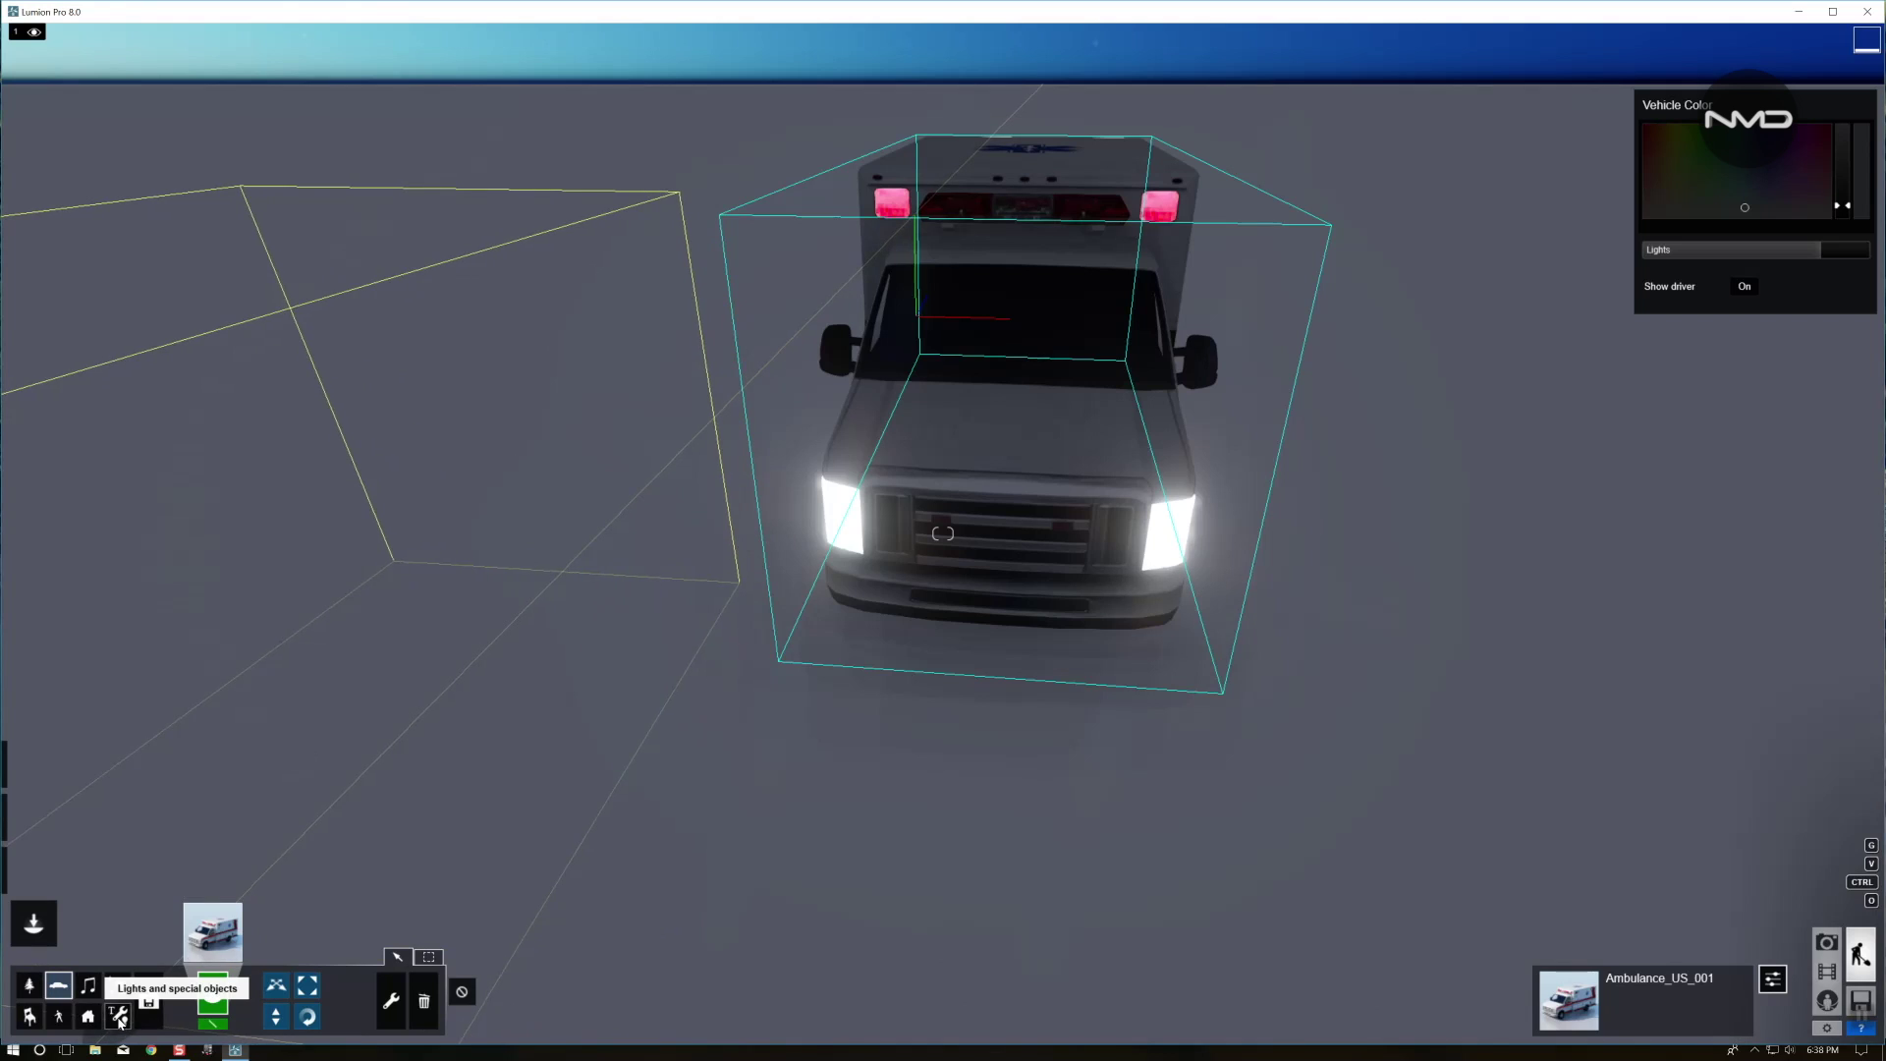
Place a Lamp30 spotlight from the lights library at the ambulance's driver-side headlight
click(118, 1016)
click(214, 938)
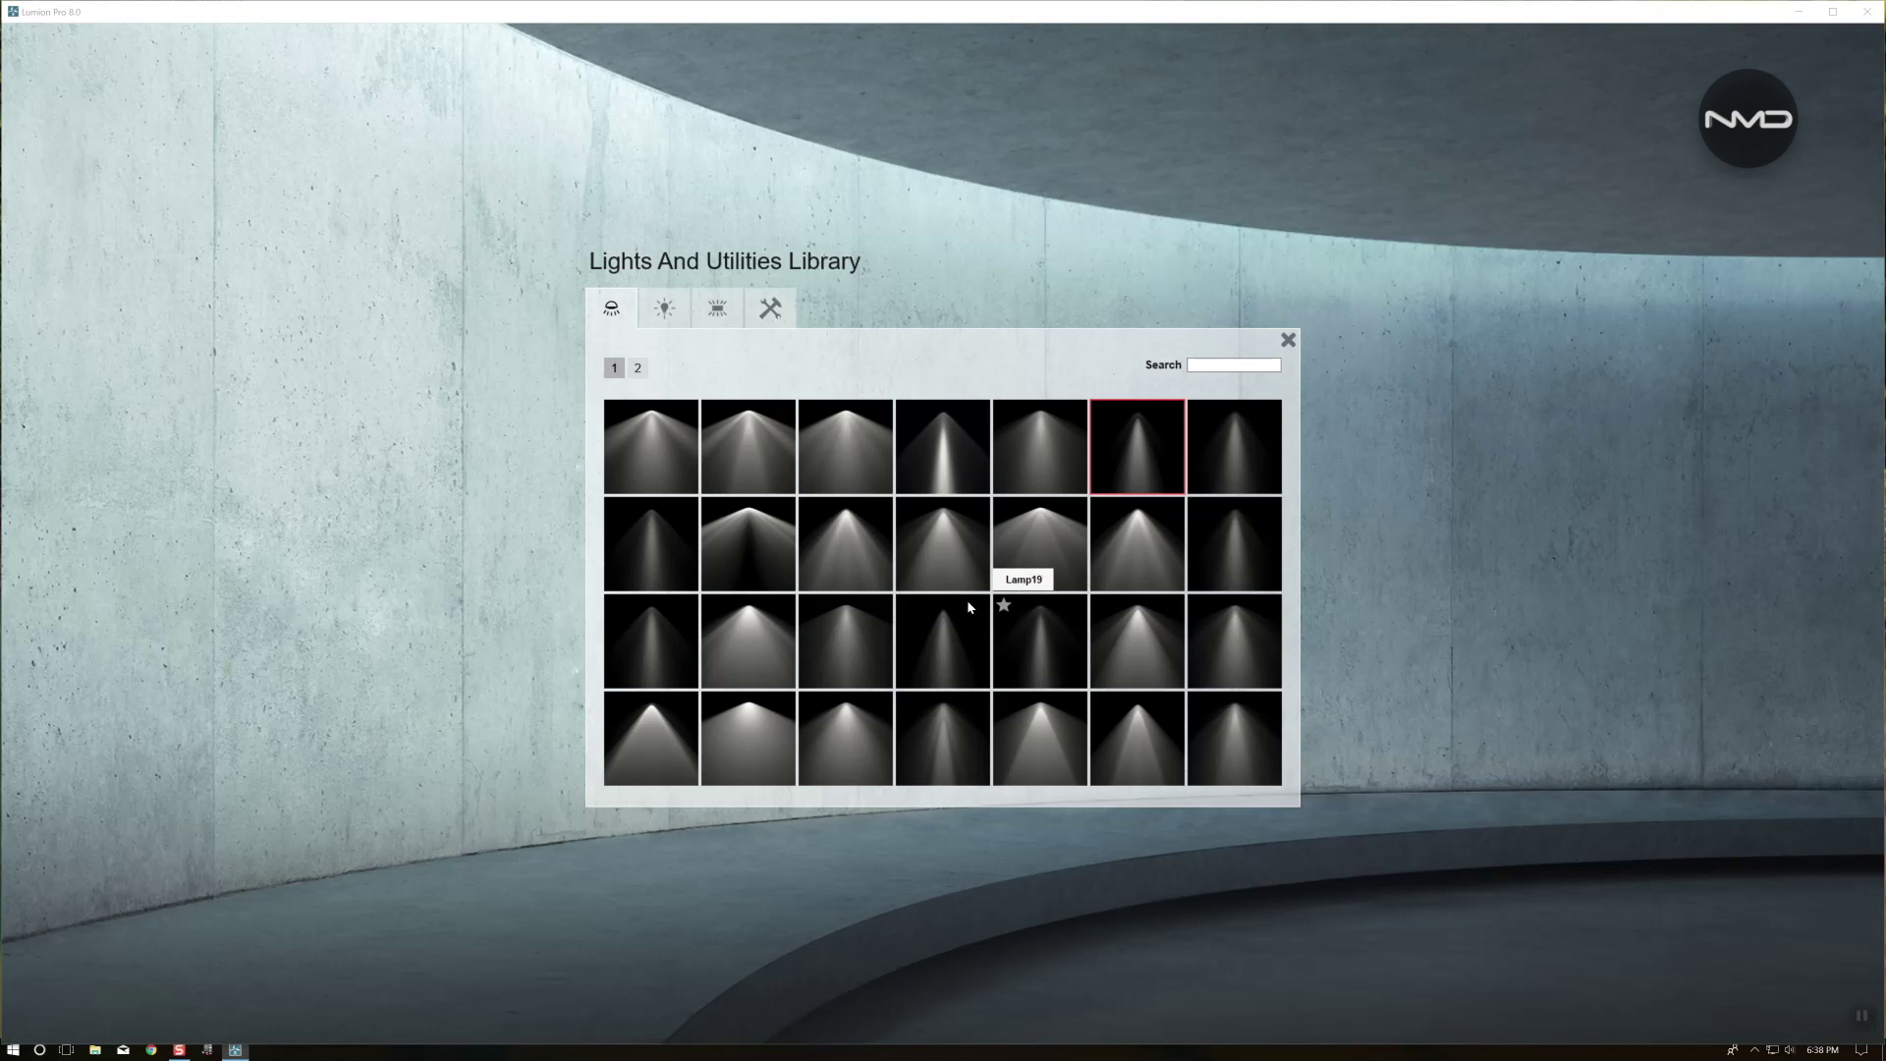
click(637, 369)
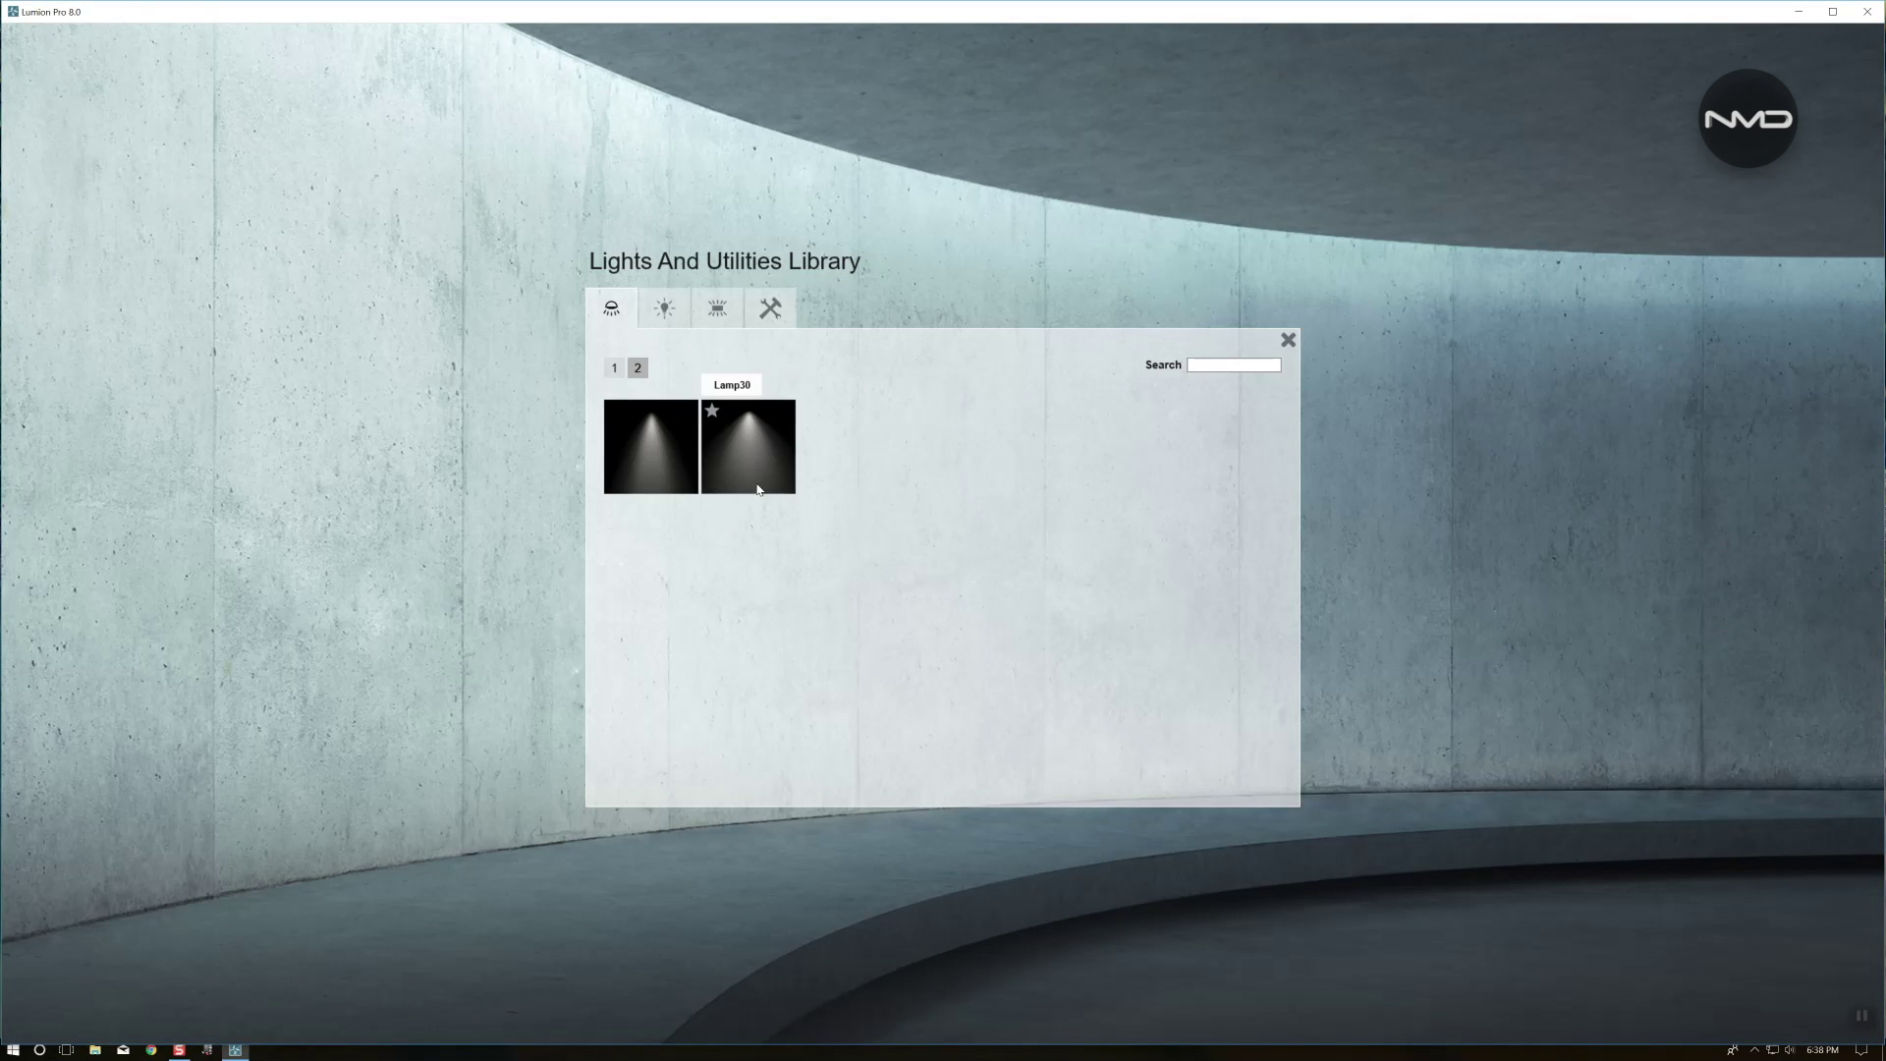
click(749, 440)
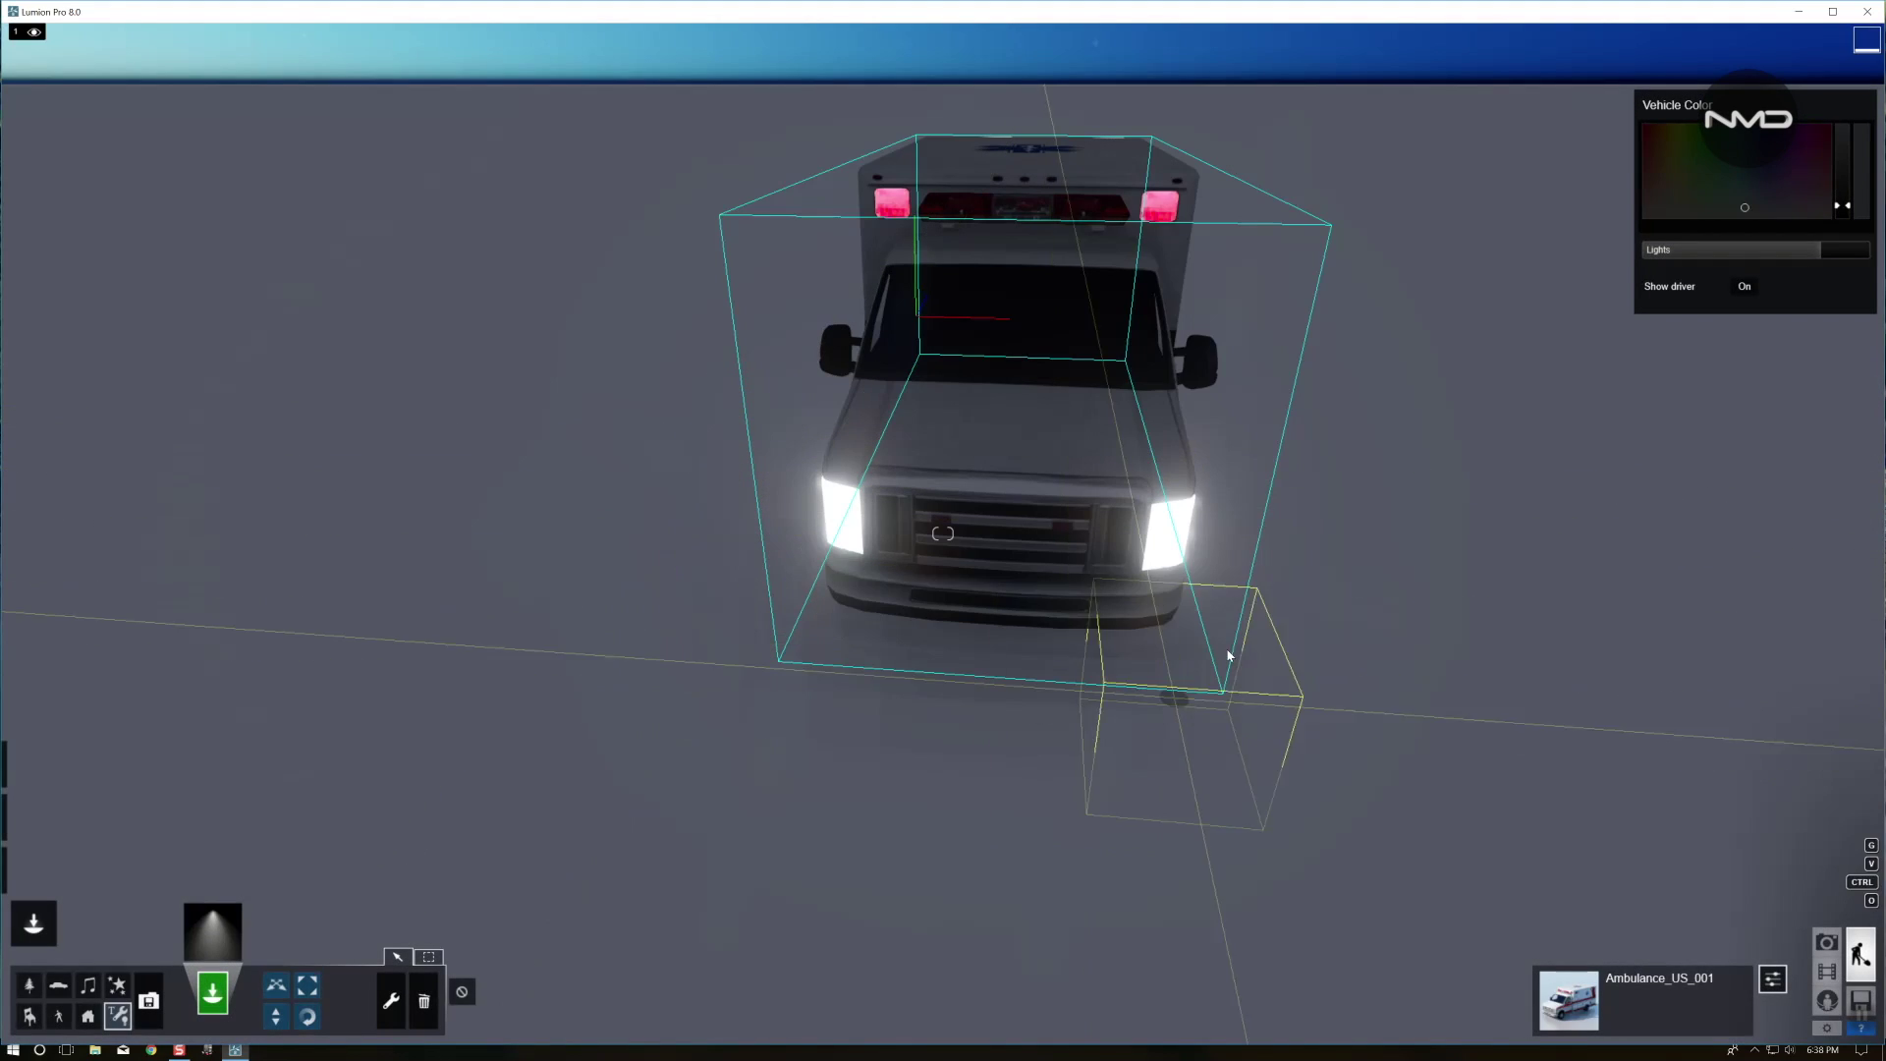
click(1144, 539)
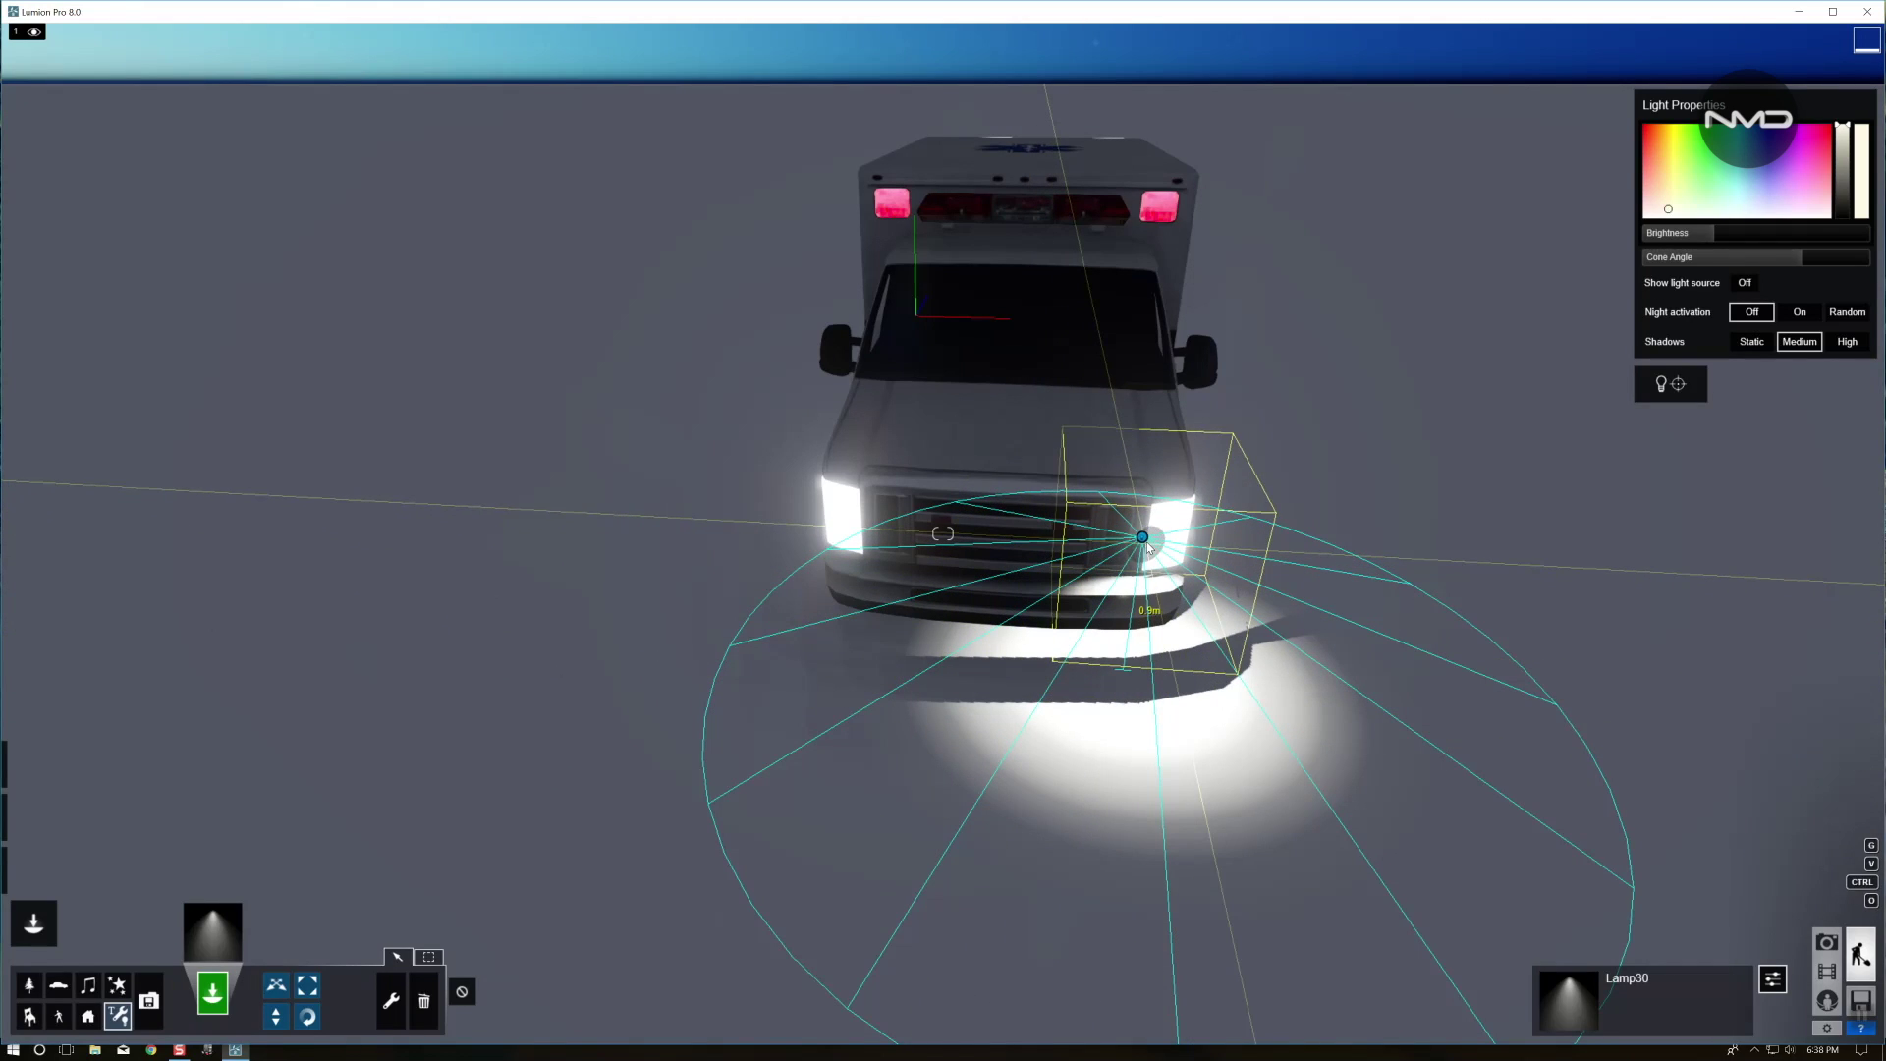
Pitch the headlight lamp so its beam lands on the ground ahead of the ambulance, and lower its brightness slightly
click(1137, 543)
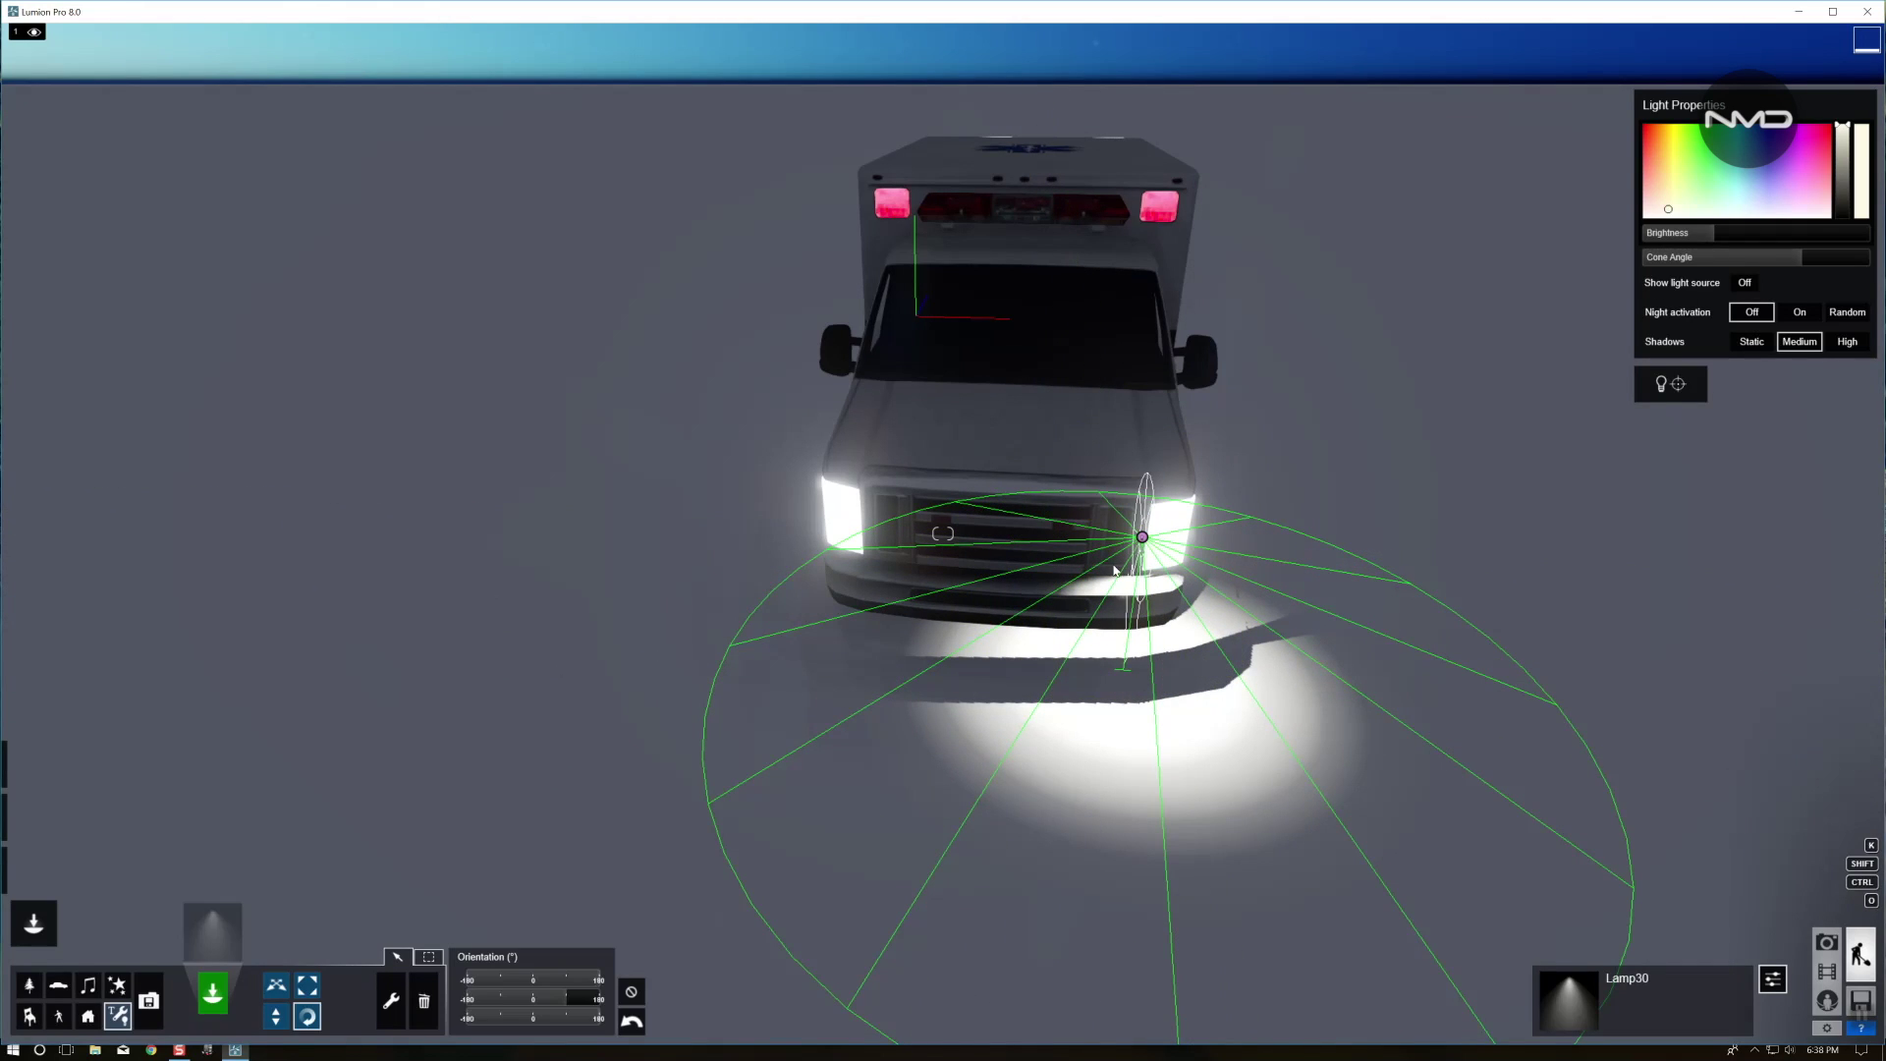
drag(569, 1001, 598, 1004)
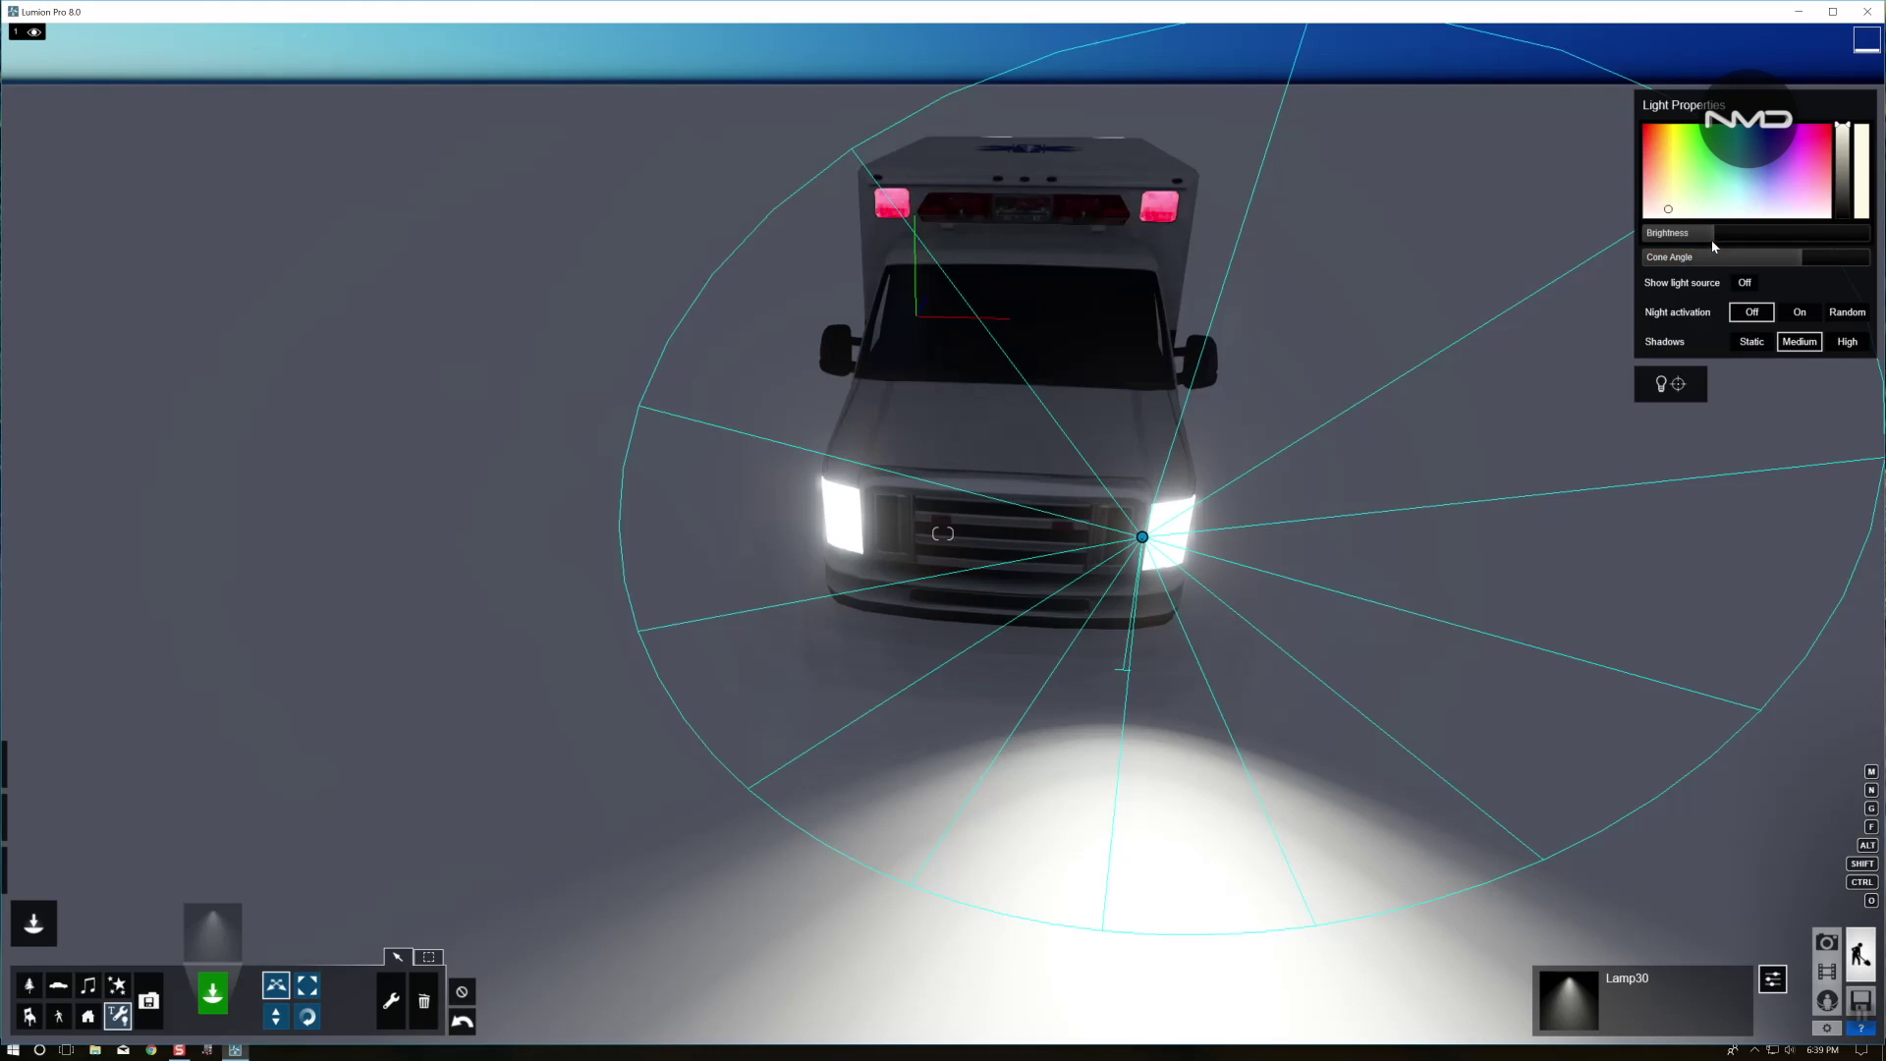
drag(1711, 240, 1707, 232)
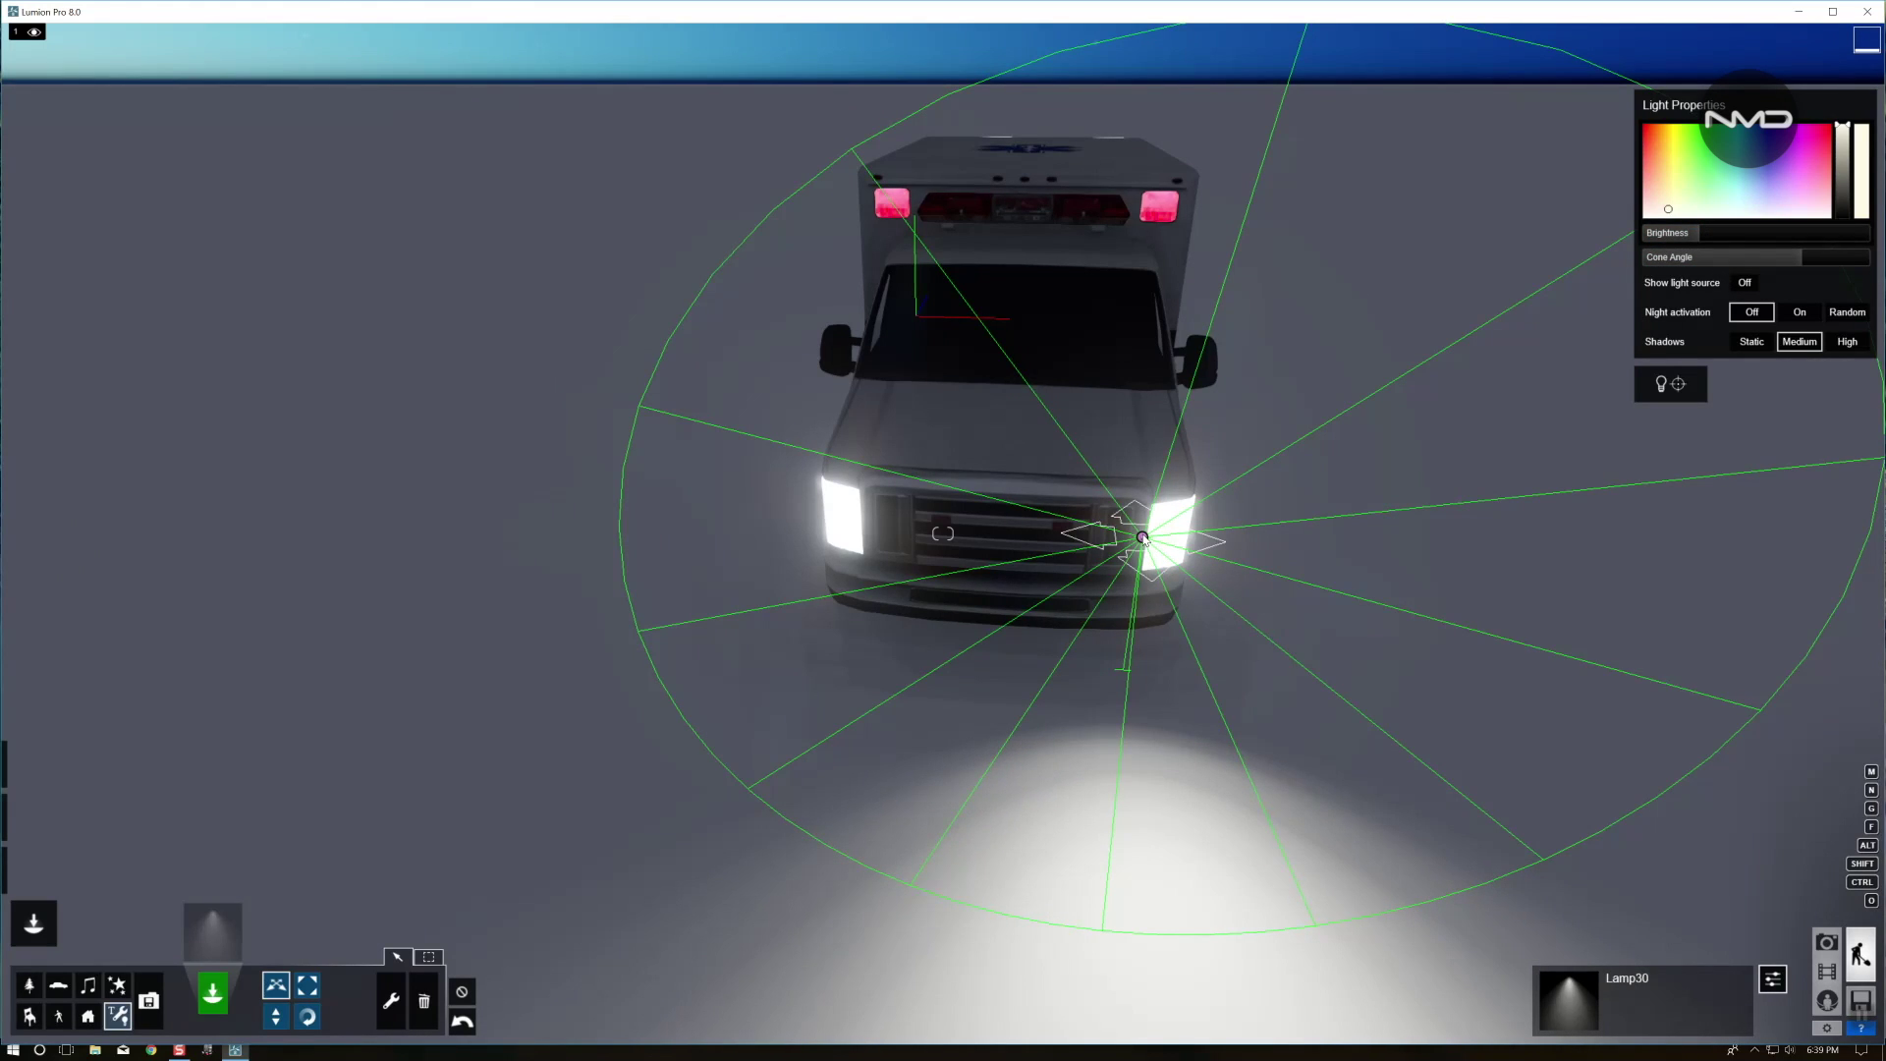
Centre the lamp on the driver-side headlight and place a copy of it on the other headlight
drag(1142, 537, 1170, 547)
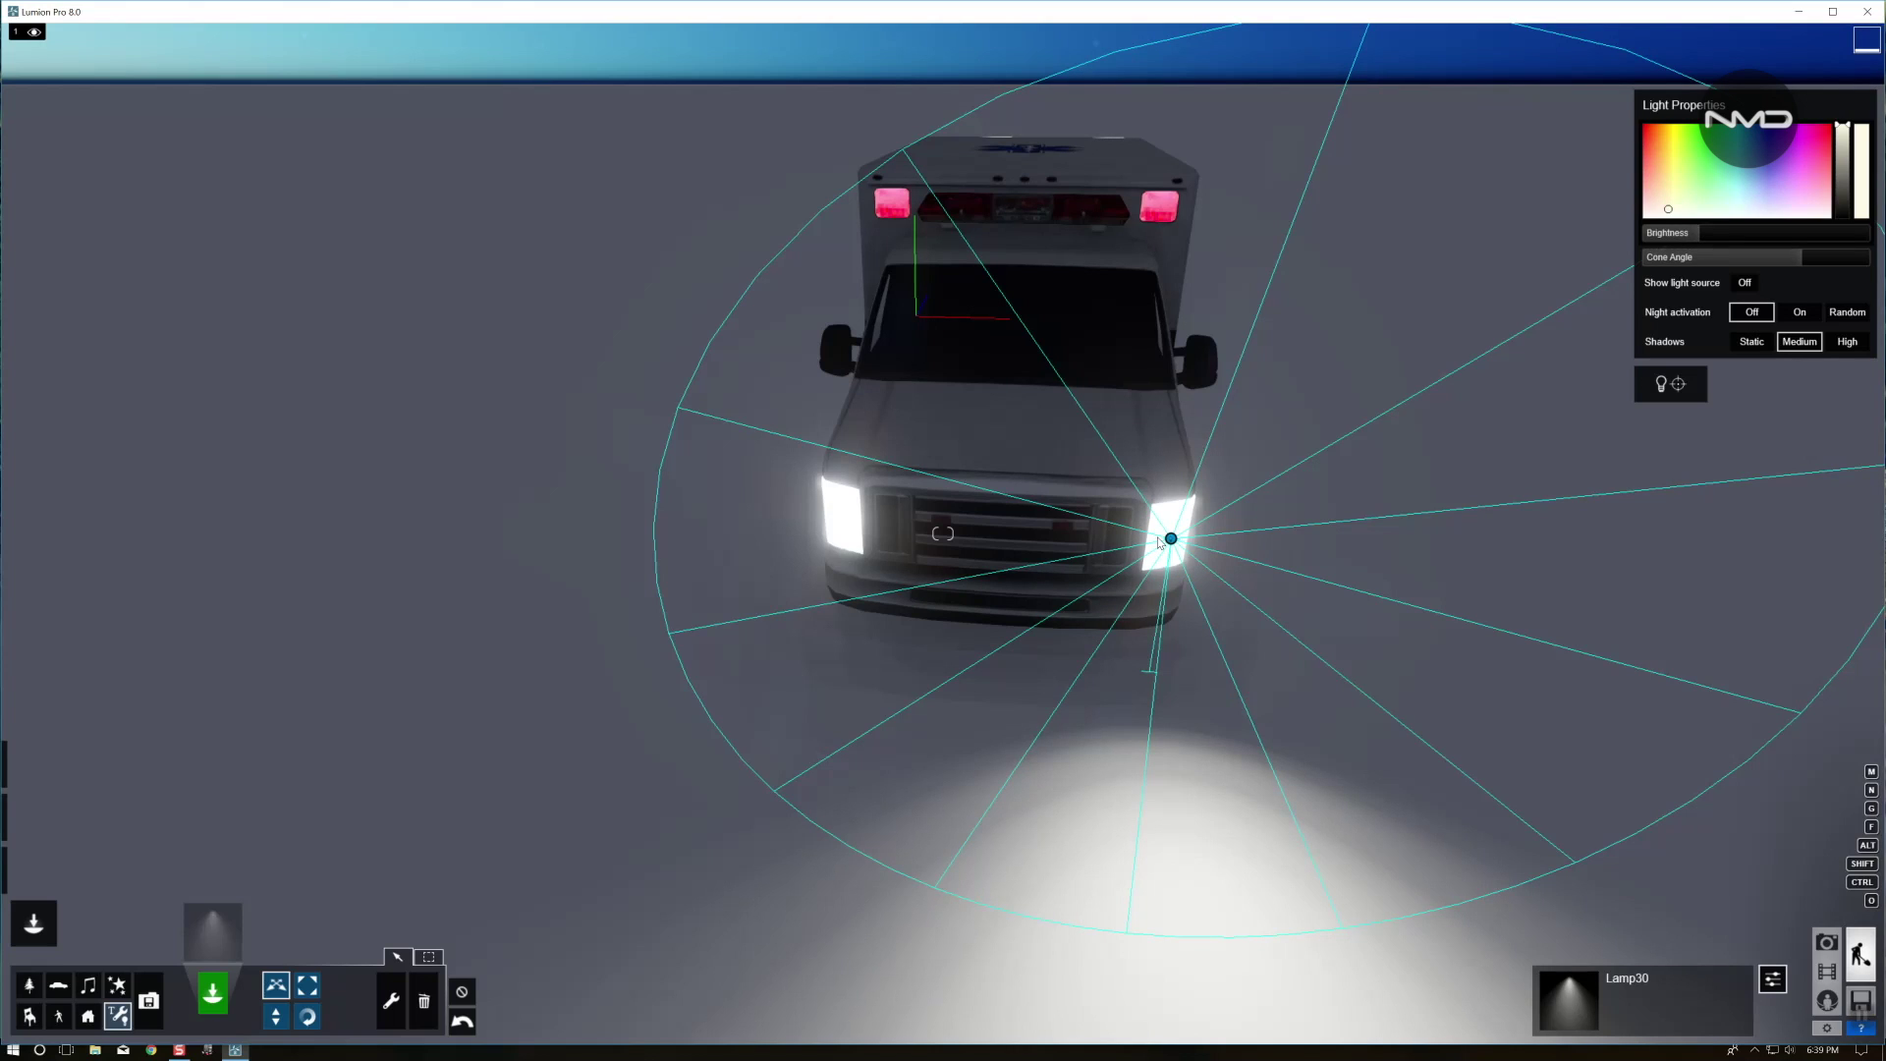
drag(1171, 538, 847, 538)
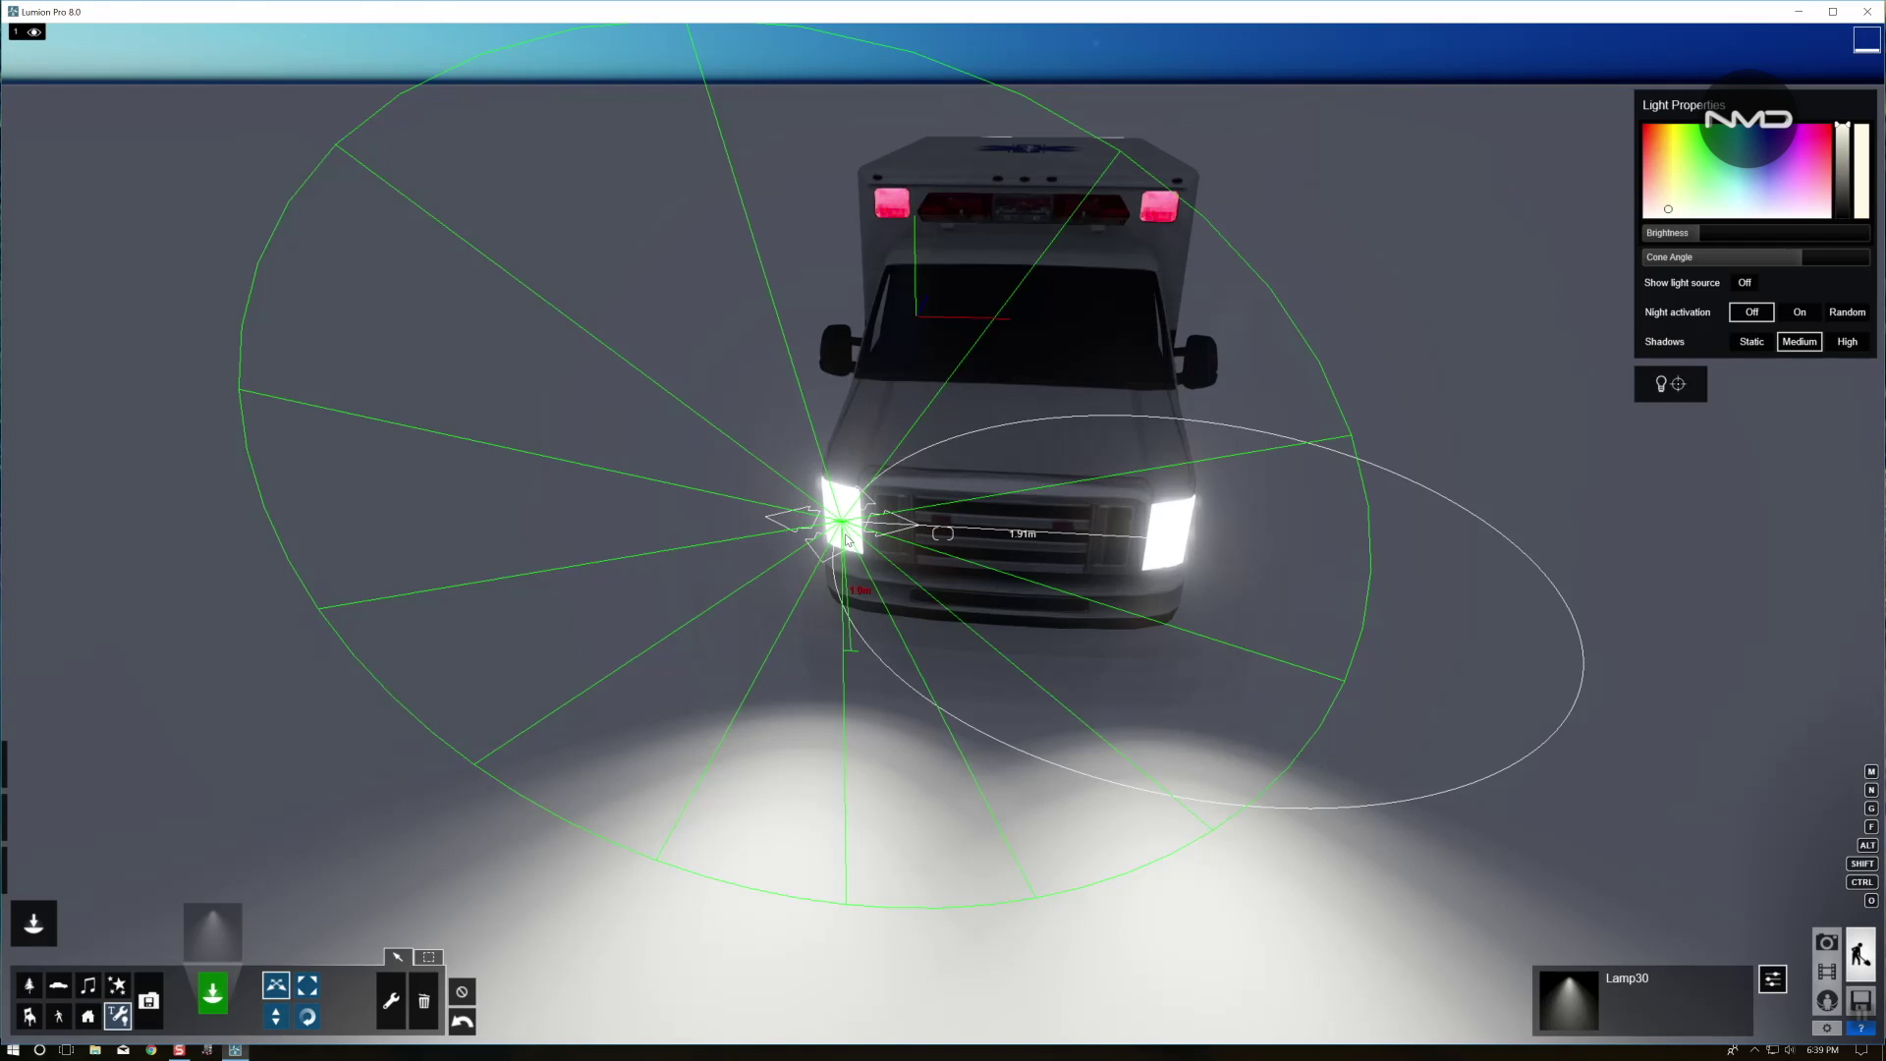
alt+drag(846, 538, 846, 539)
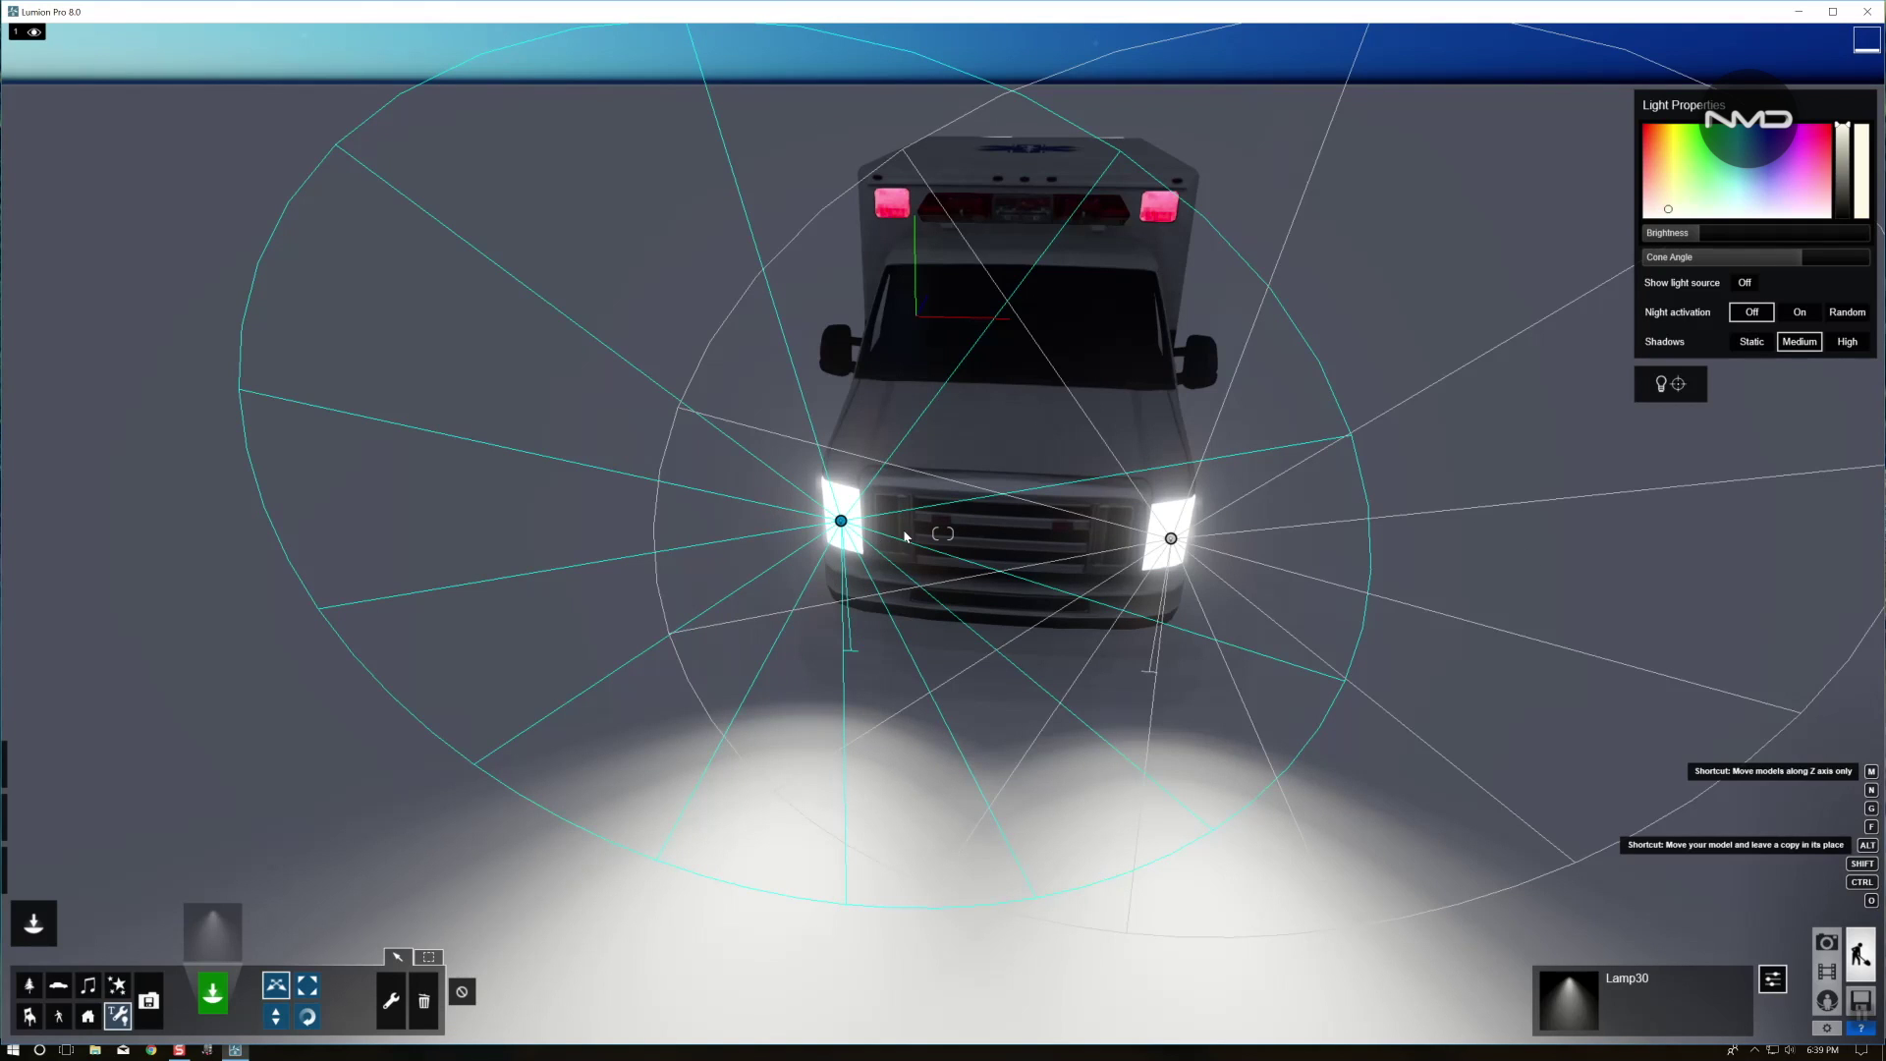
Place a Lamp29 spotlight on the driver-side tail light at the rear of the ambulance
key(s)
right_drag(989, 728, 904, 805)
key(w)
right_drag(943, 534, 943, 628)
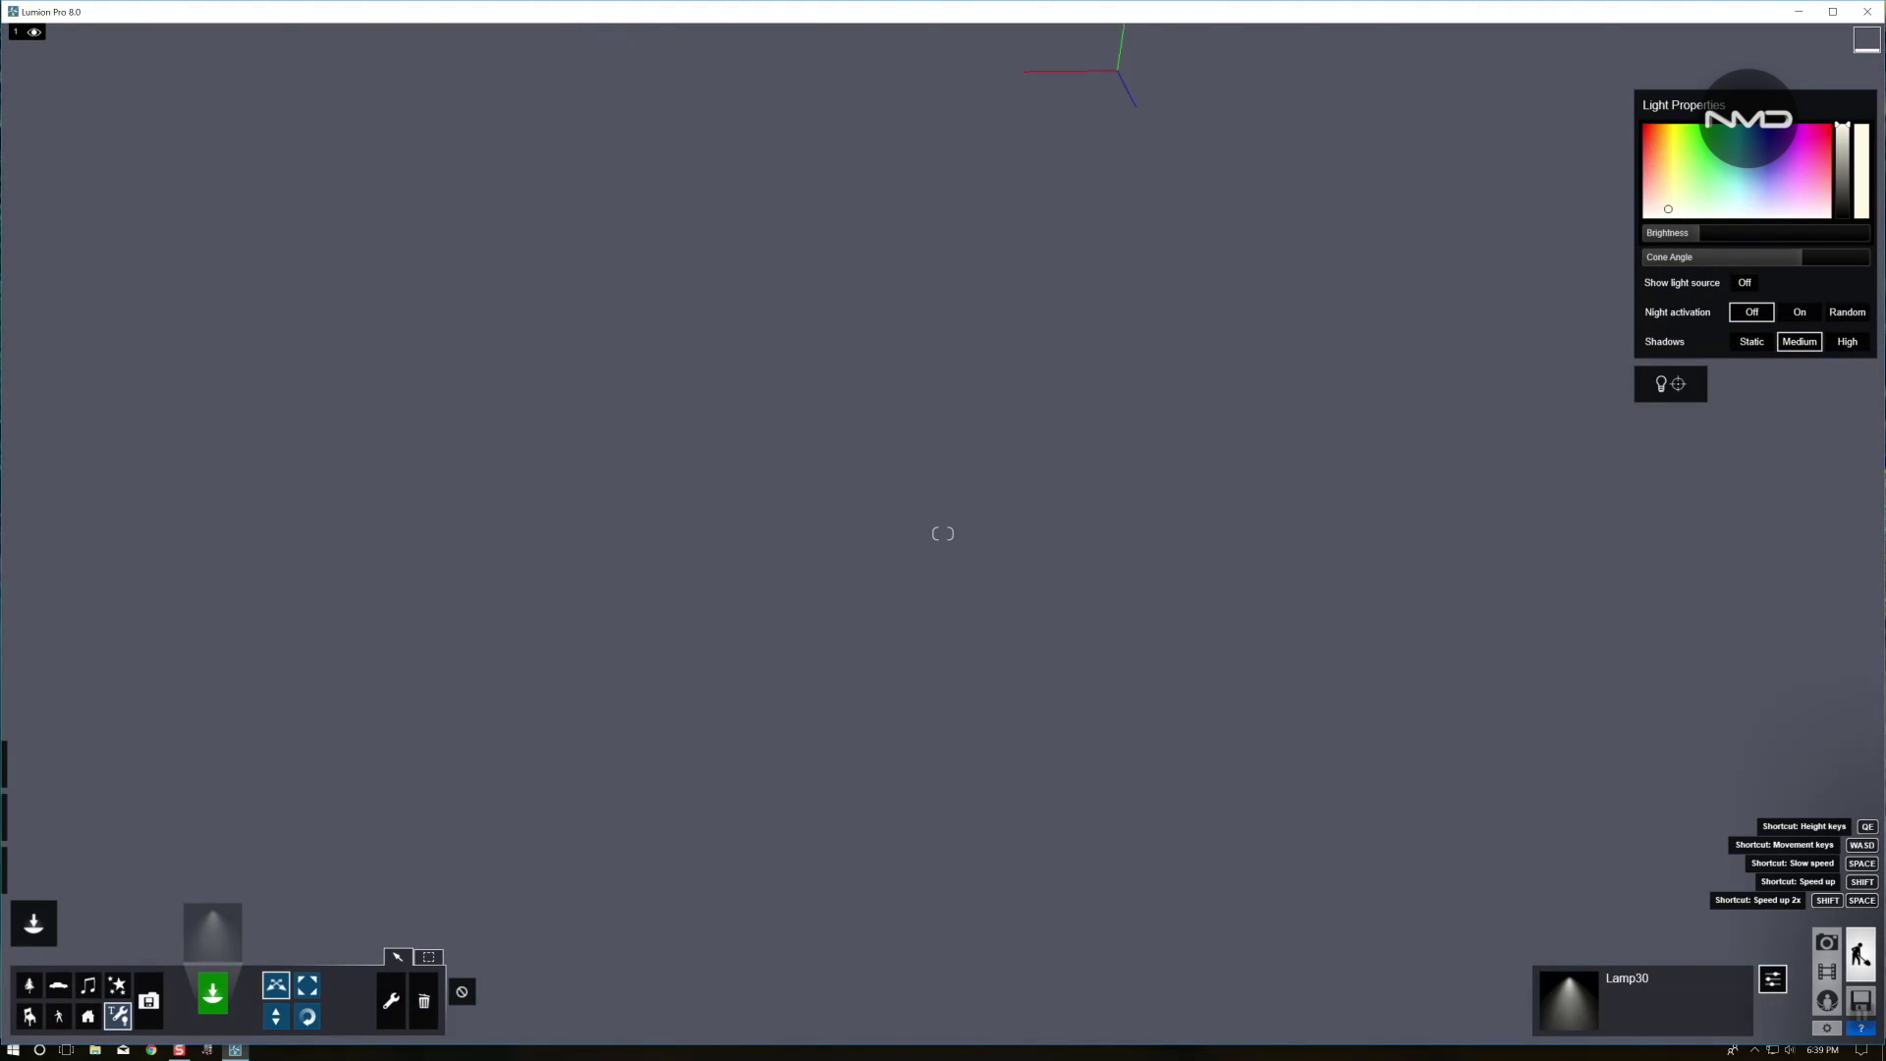
right_drag(942, 533, 884, 747)
key(w)
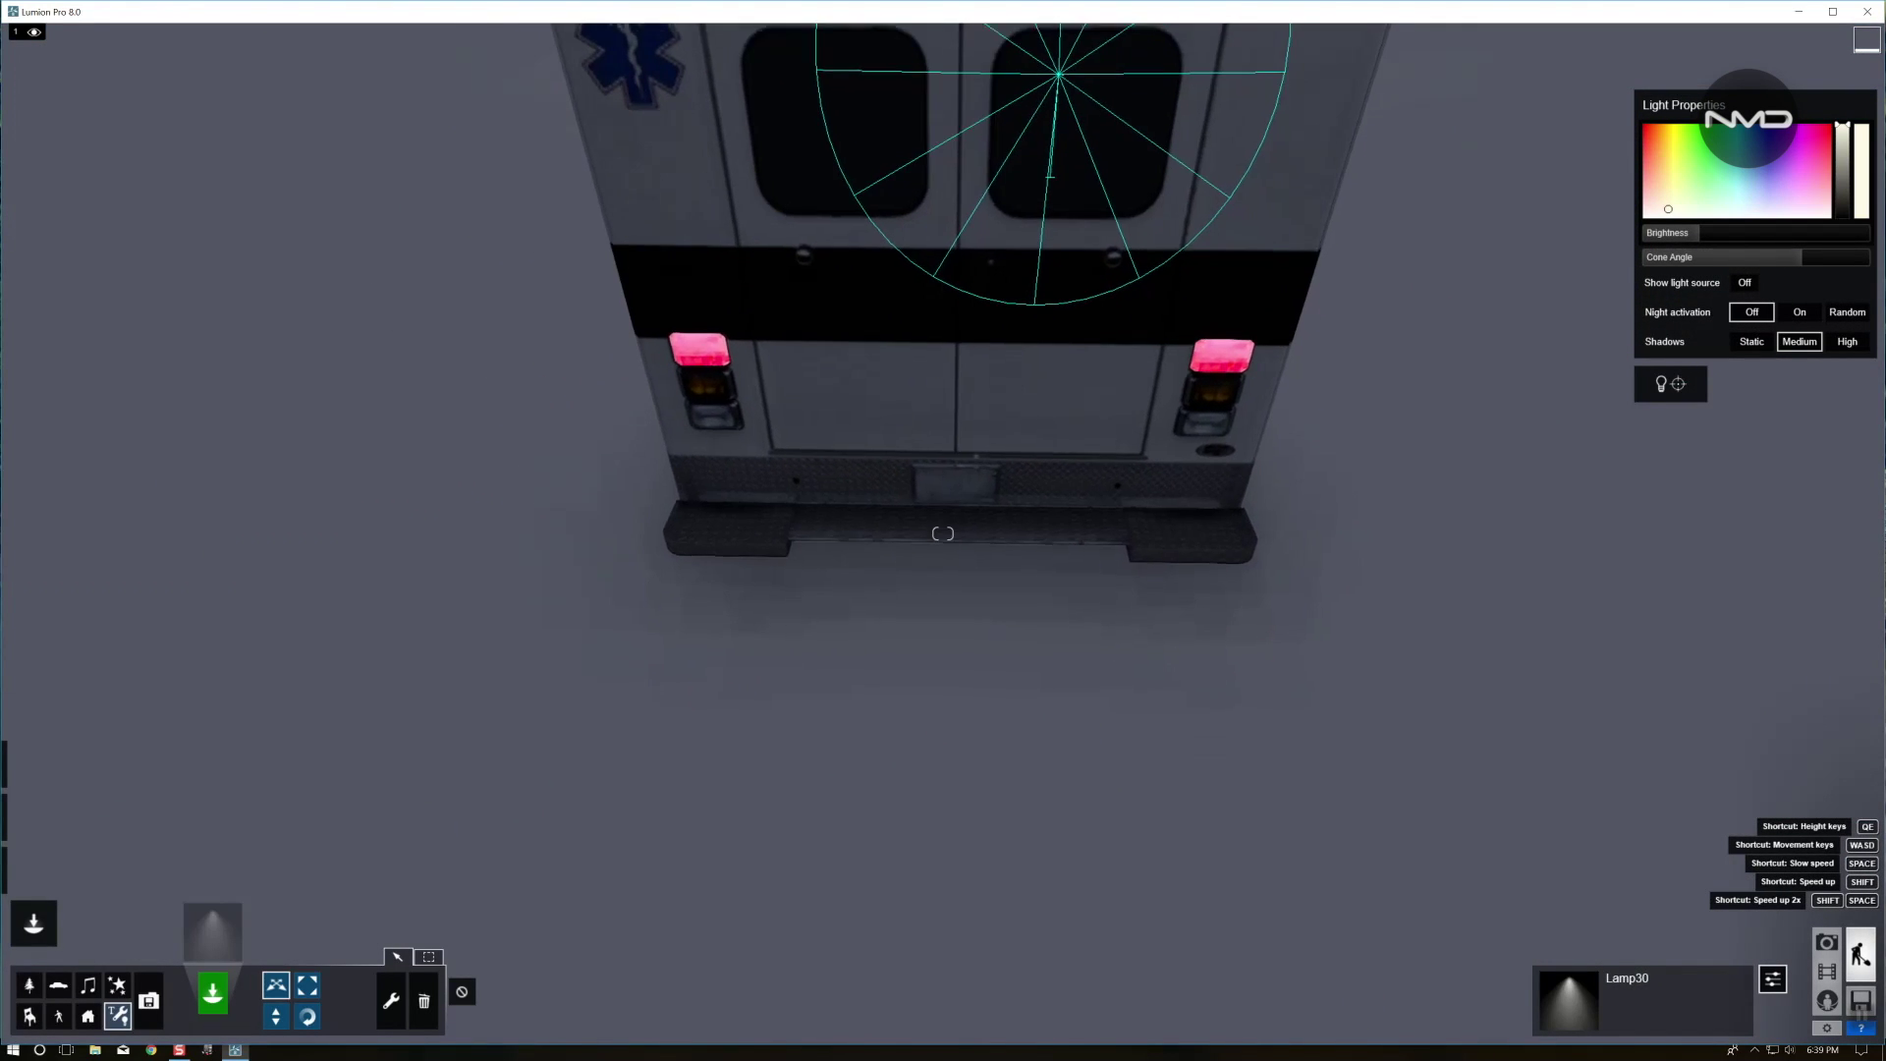
key(s)
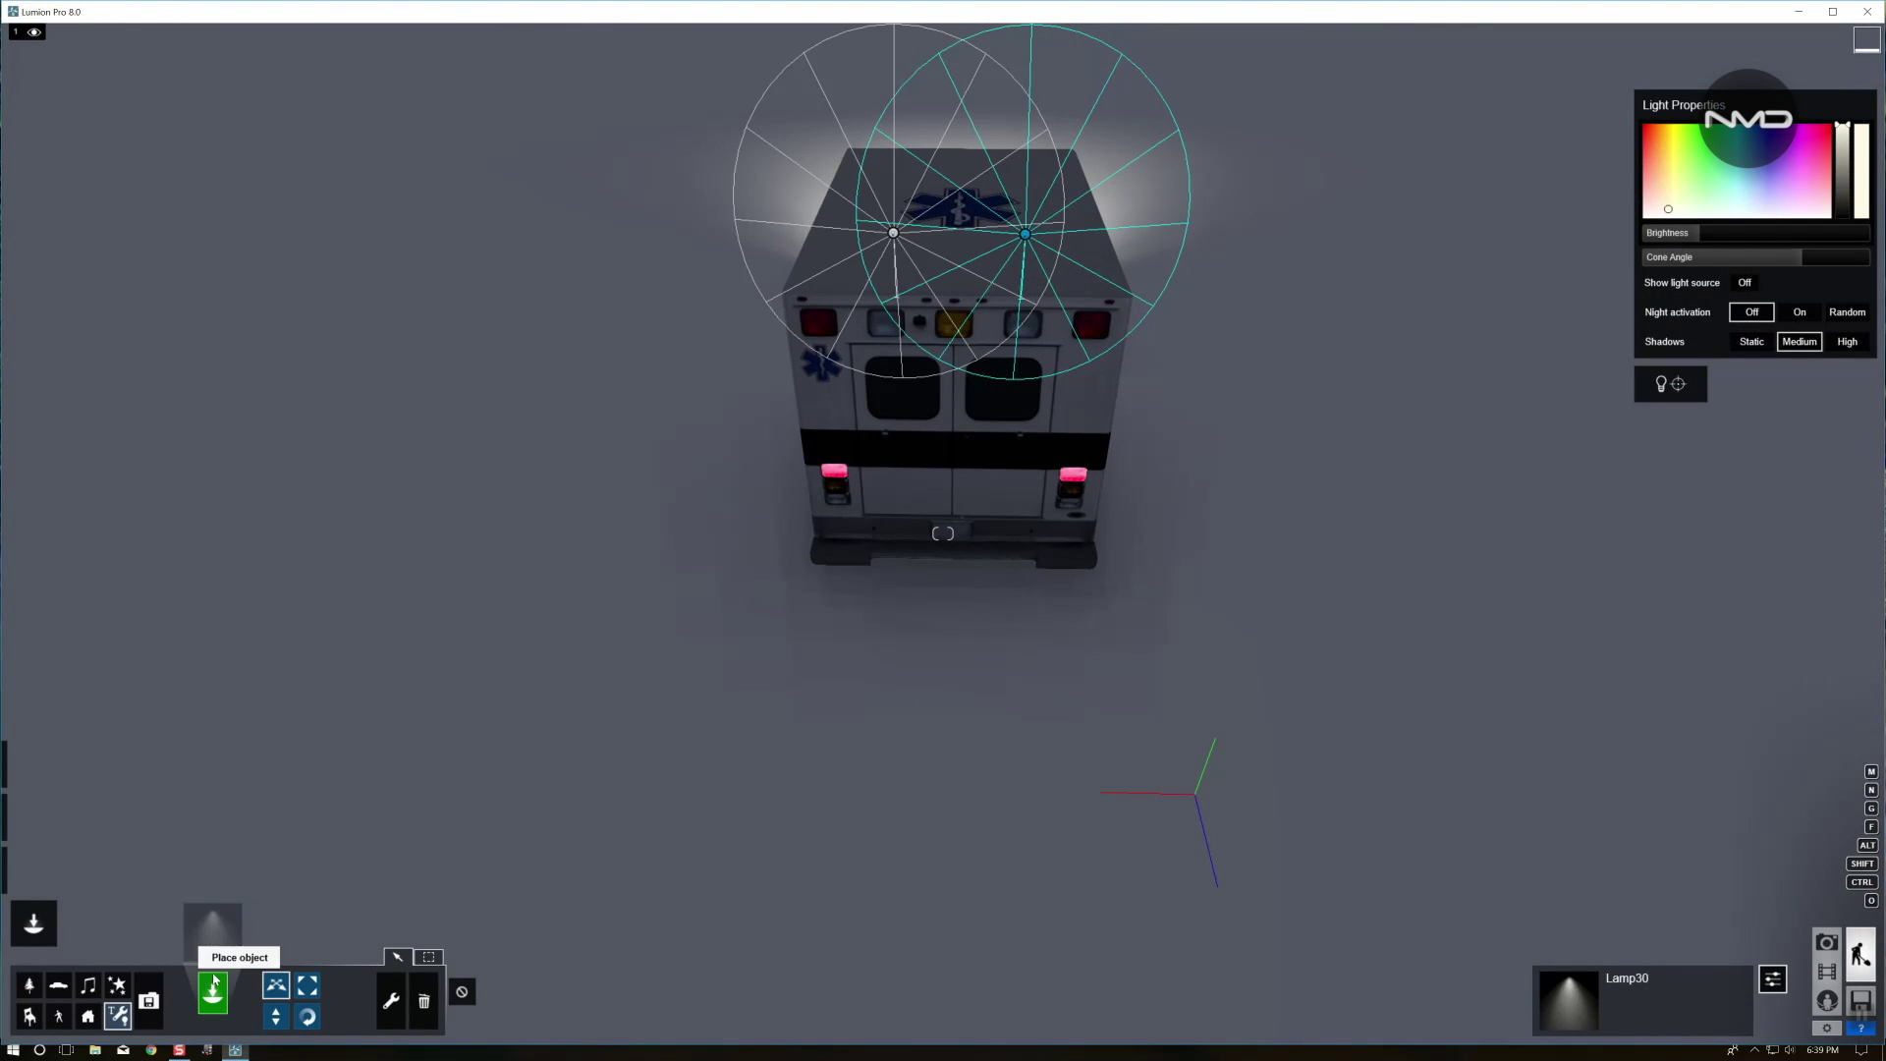
click(213, 935)
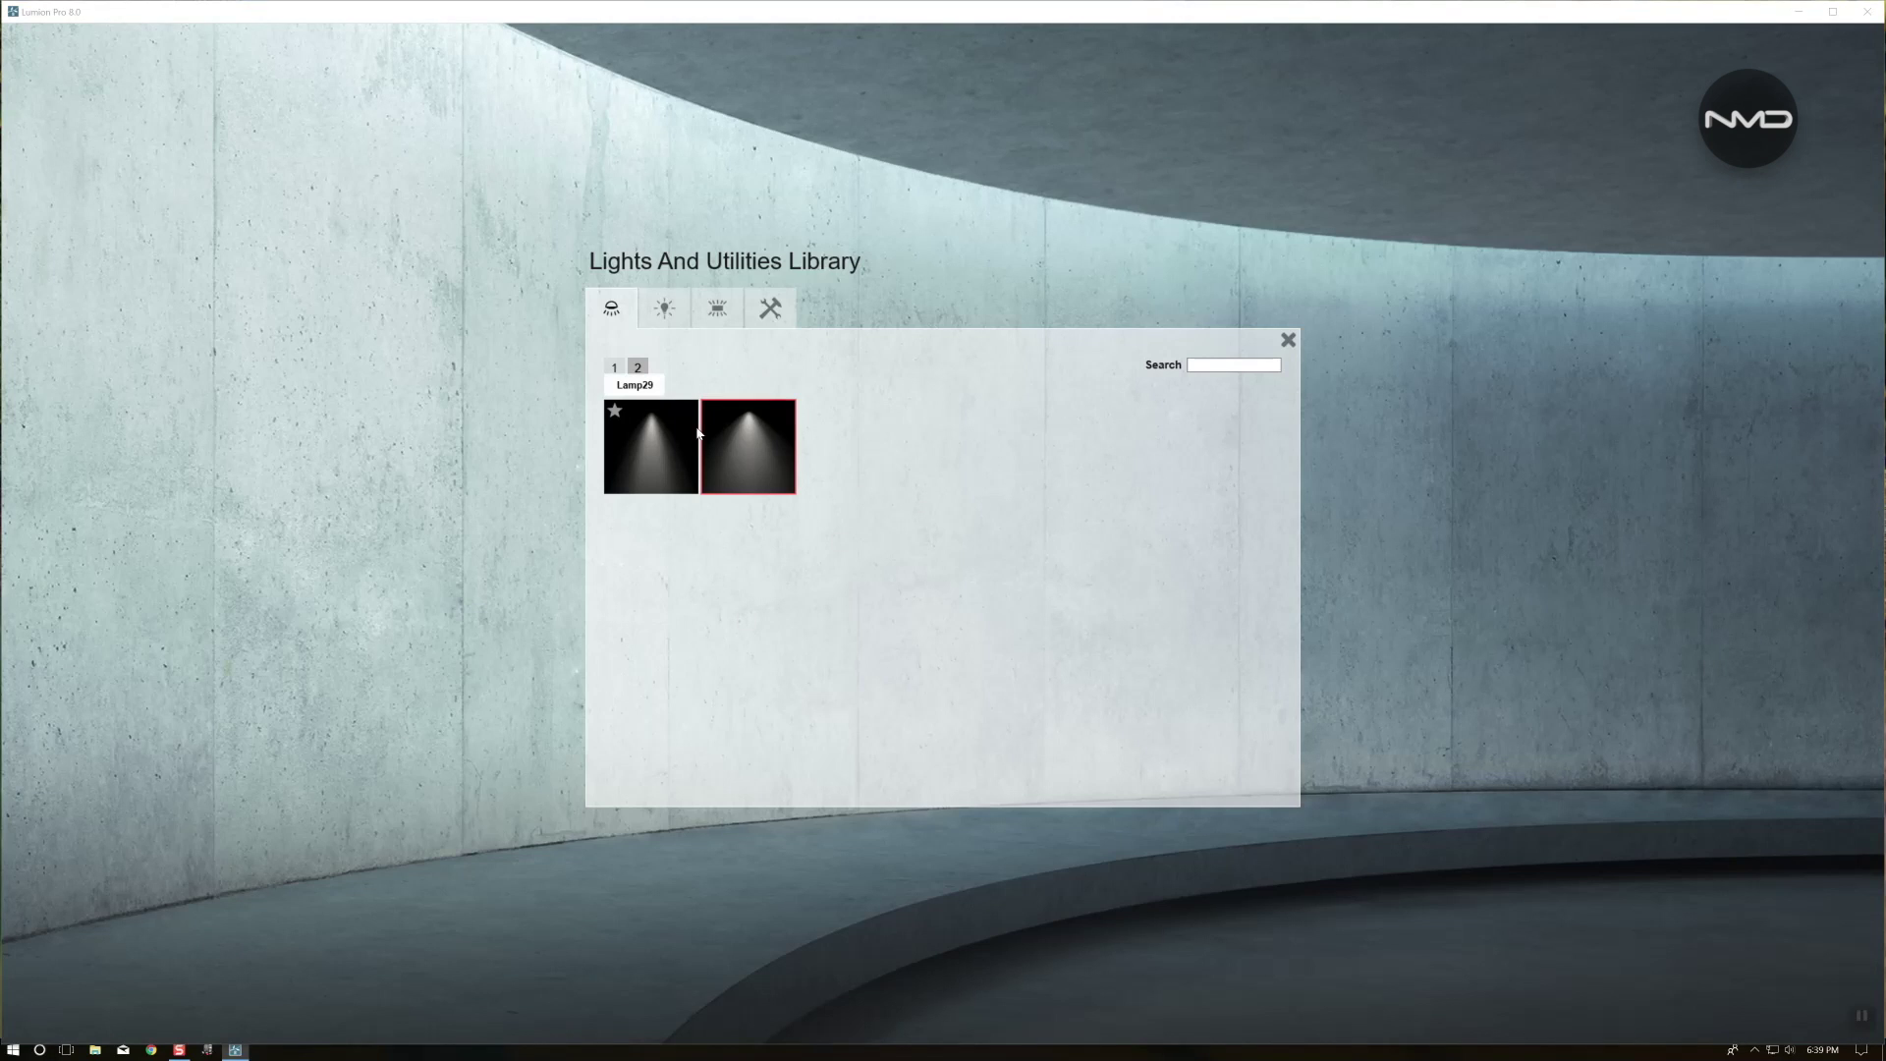
click(654, 445)
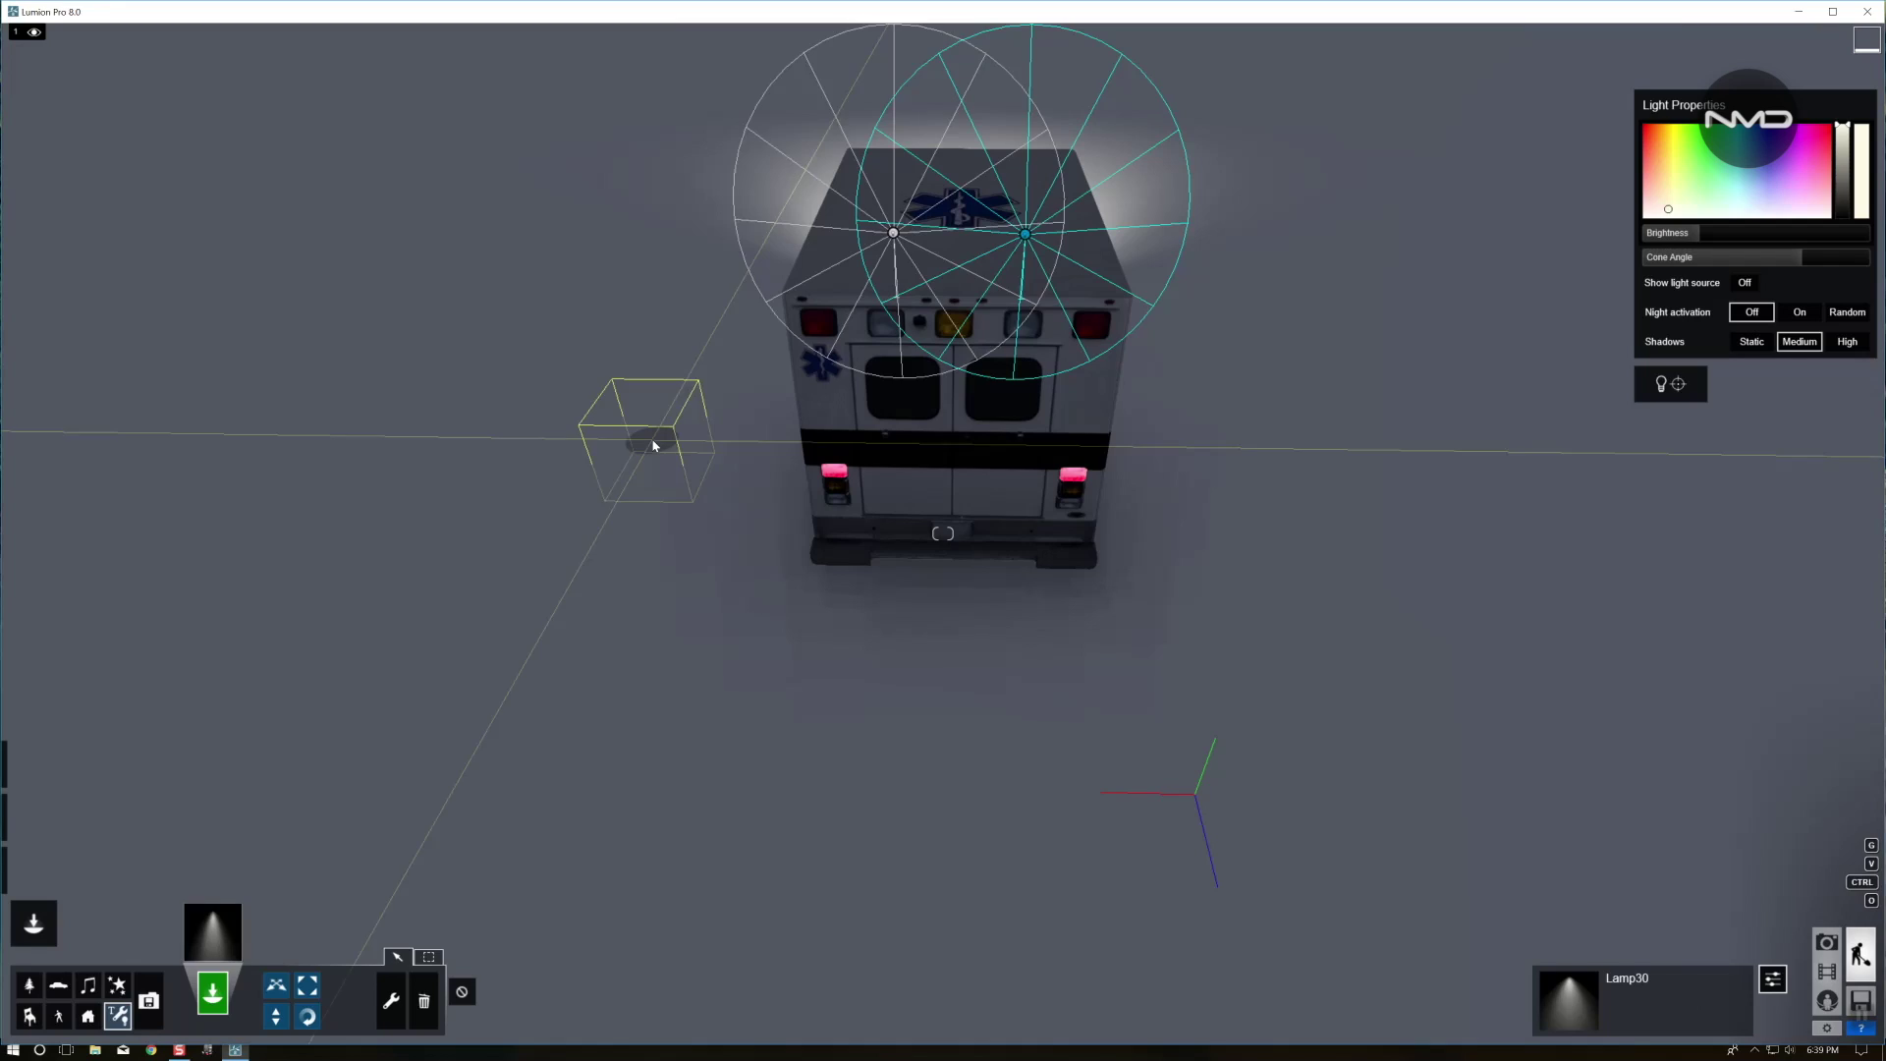
scroll(942, 533, up, 6)
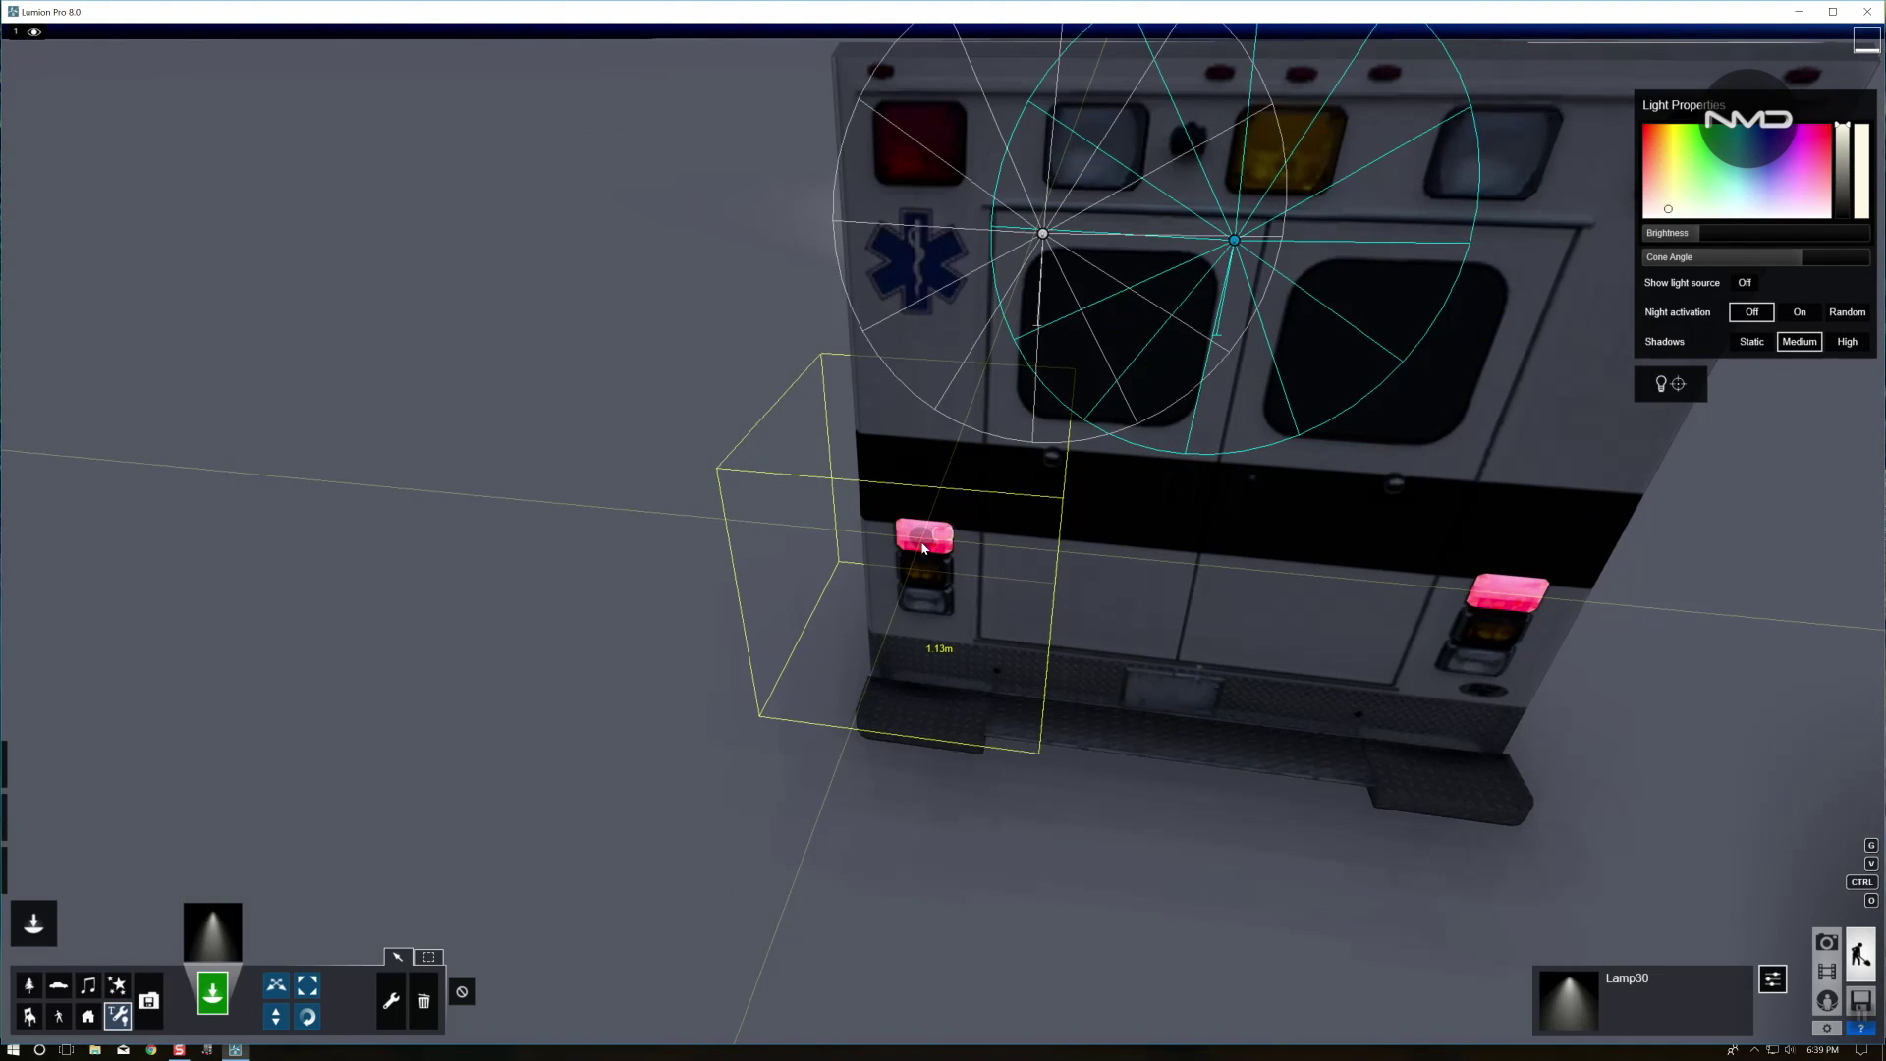
click(923, 547)
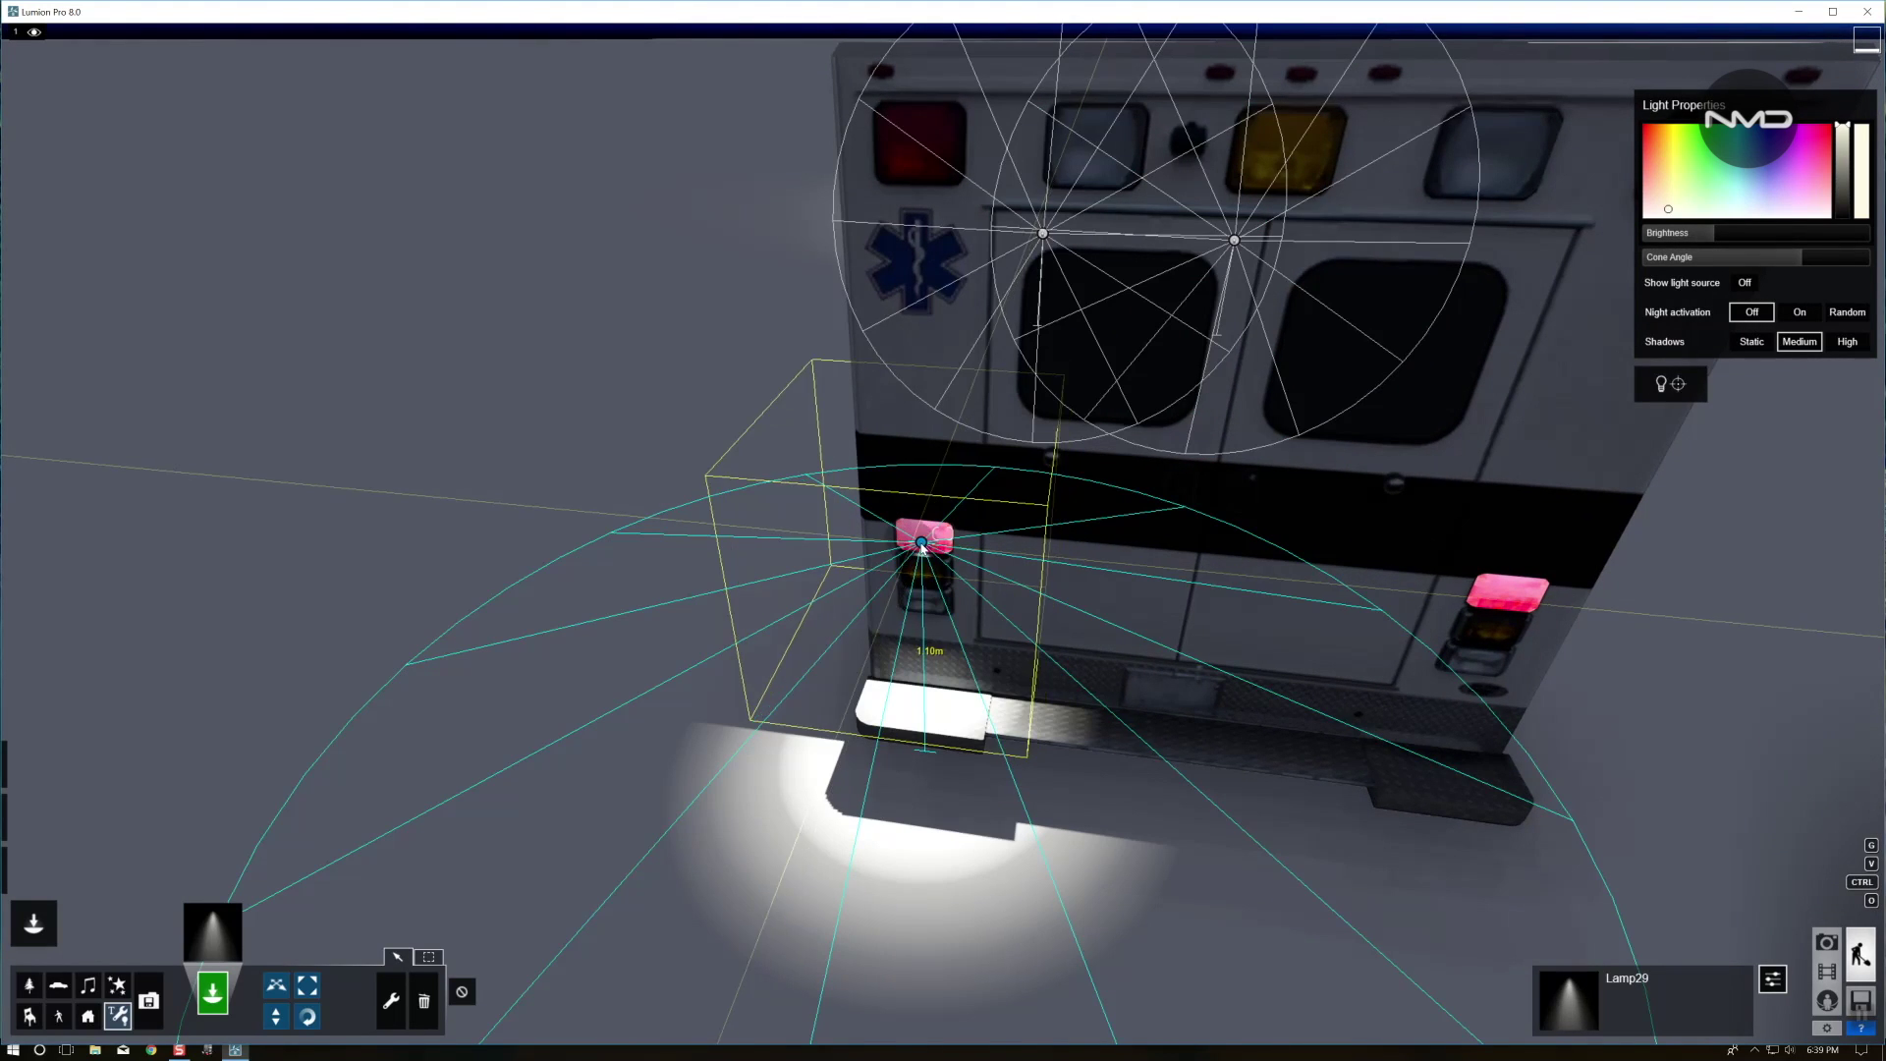
Pitch the tail light lamp so its beam lands on the ground behind the ambulance
scroll(934, 533, down, 5)
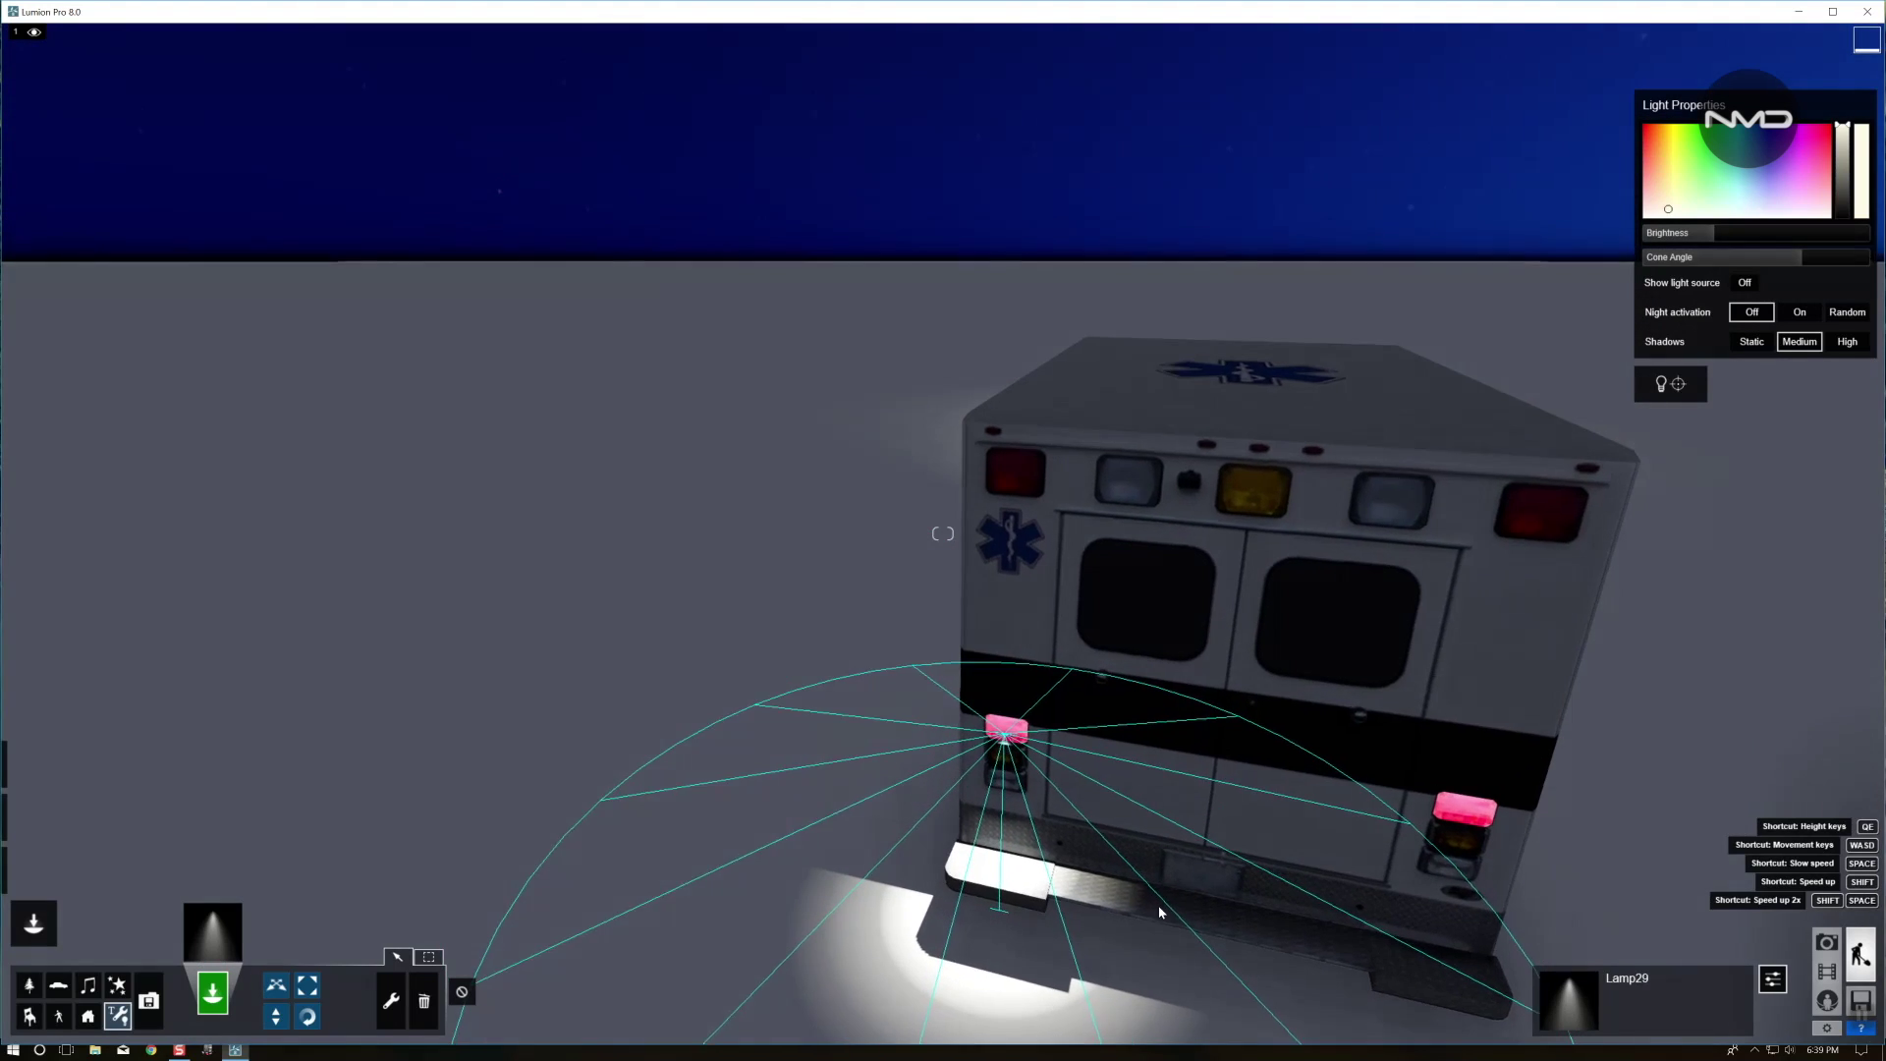
click(308, 1015)
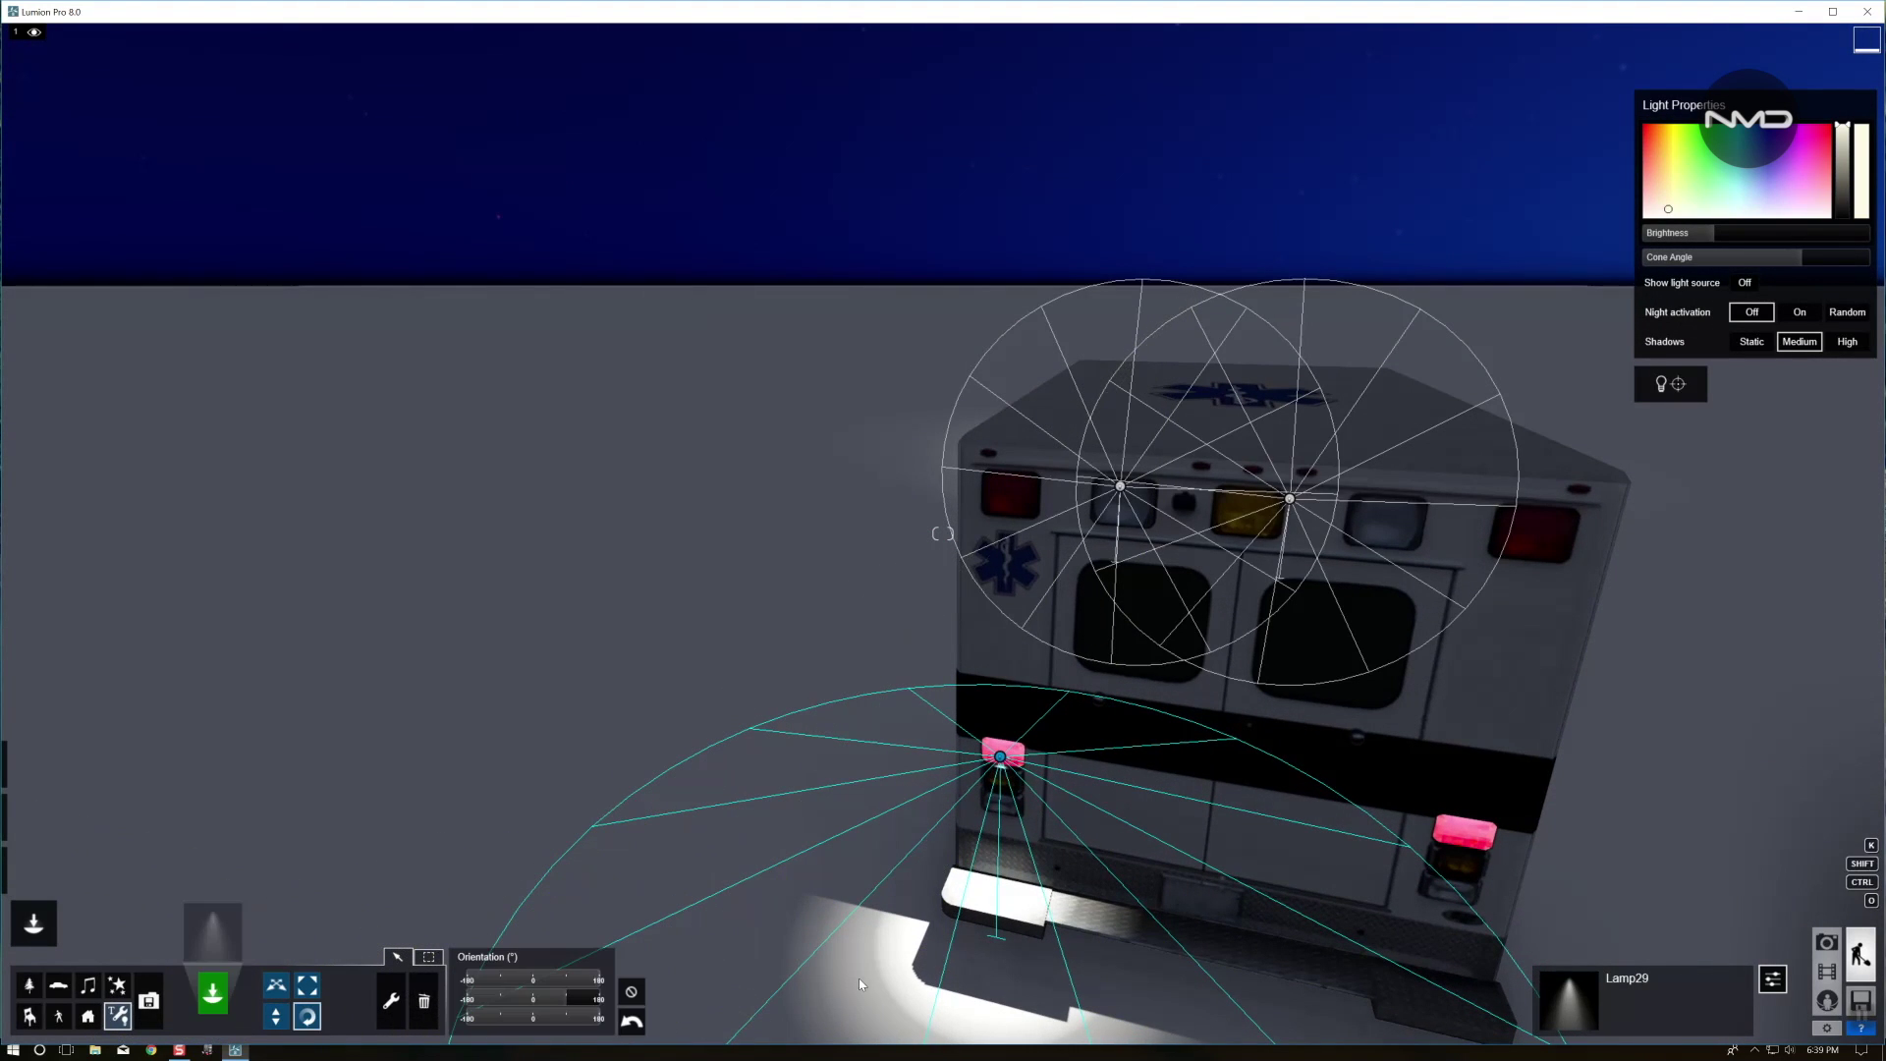
drag(563, 1000, 543, 999)
key(m)
Colour the tail light lamp pure red and dim its brightness to 7.7
scroll(1090, 889, down, 6)
right_drag(1090, 889, 1090, 1026)
scroll(1090, 889, up, 5)
right_drag(936, 551, 935, 603)
scroll(935, 603, down, 4)
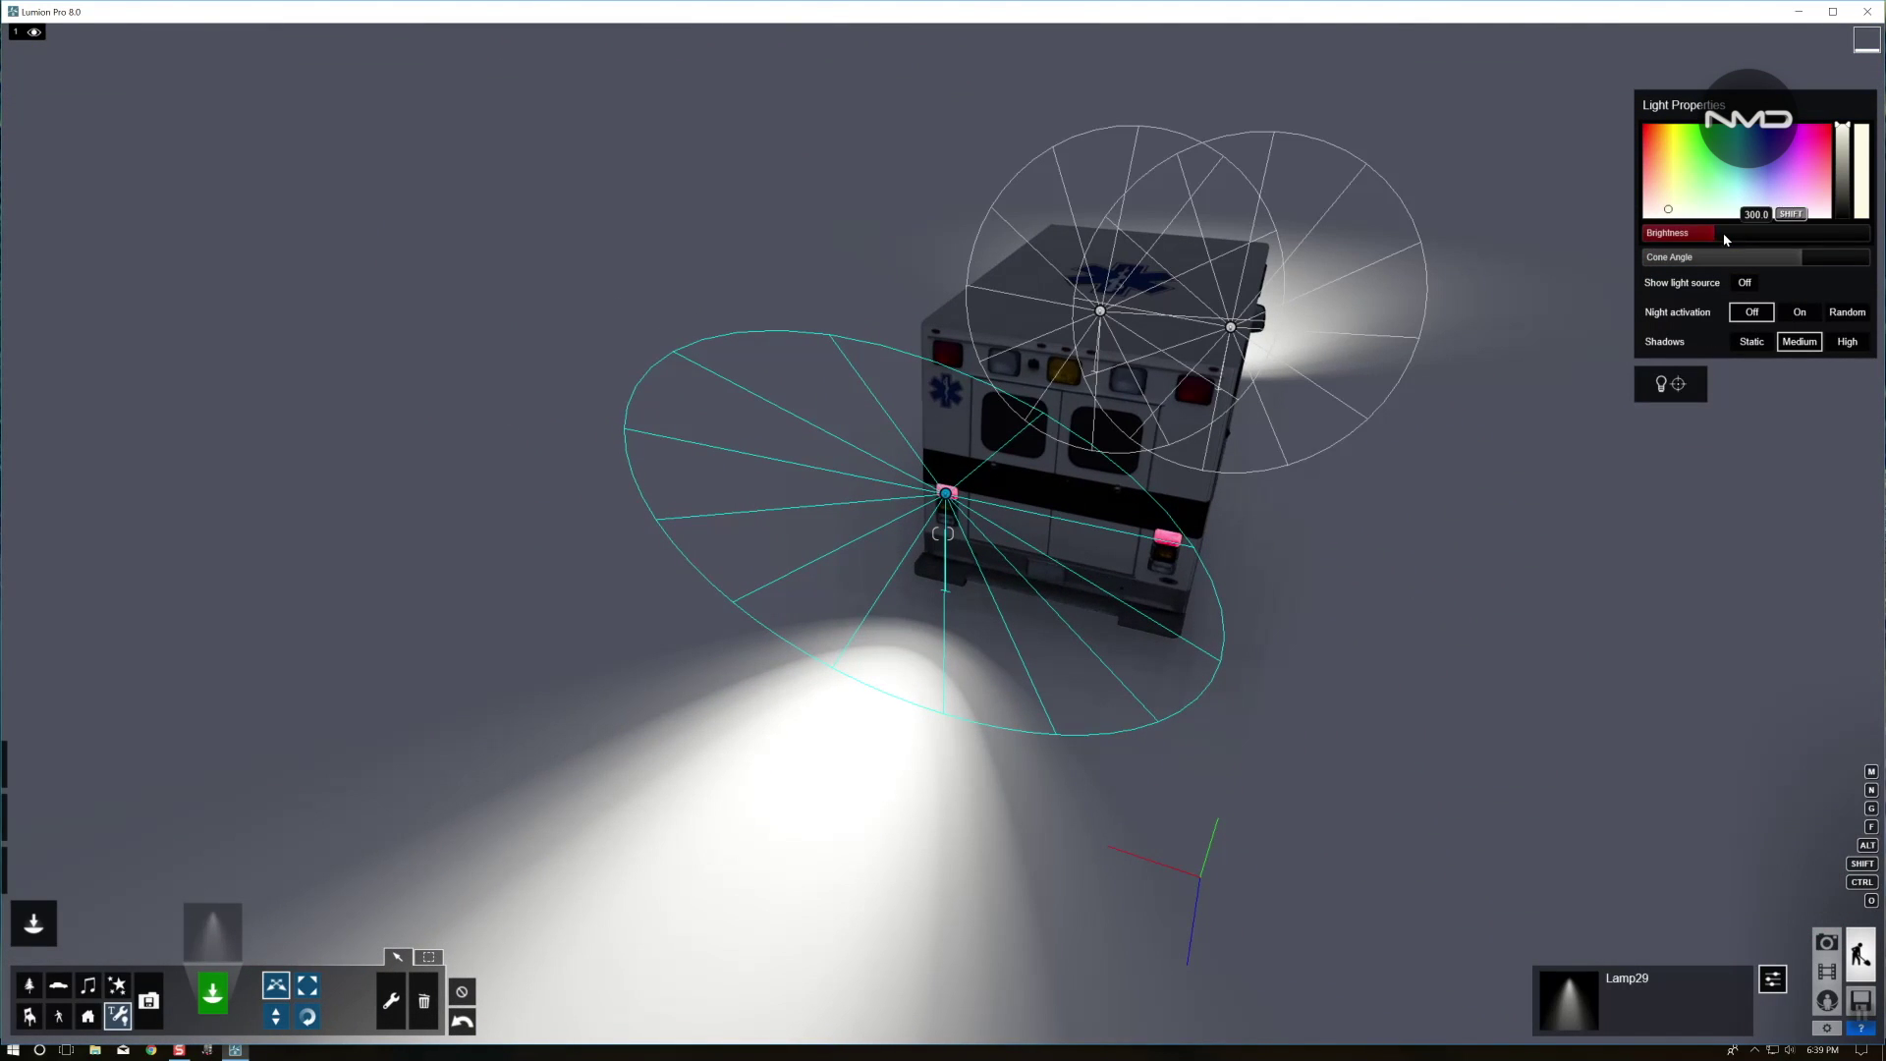
drag(1790, 159, 1843, 122)
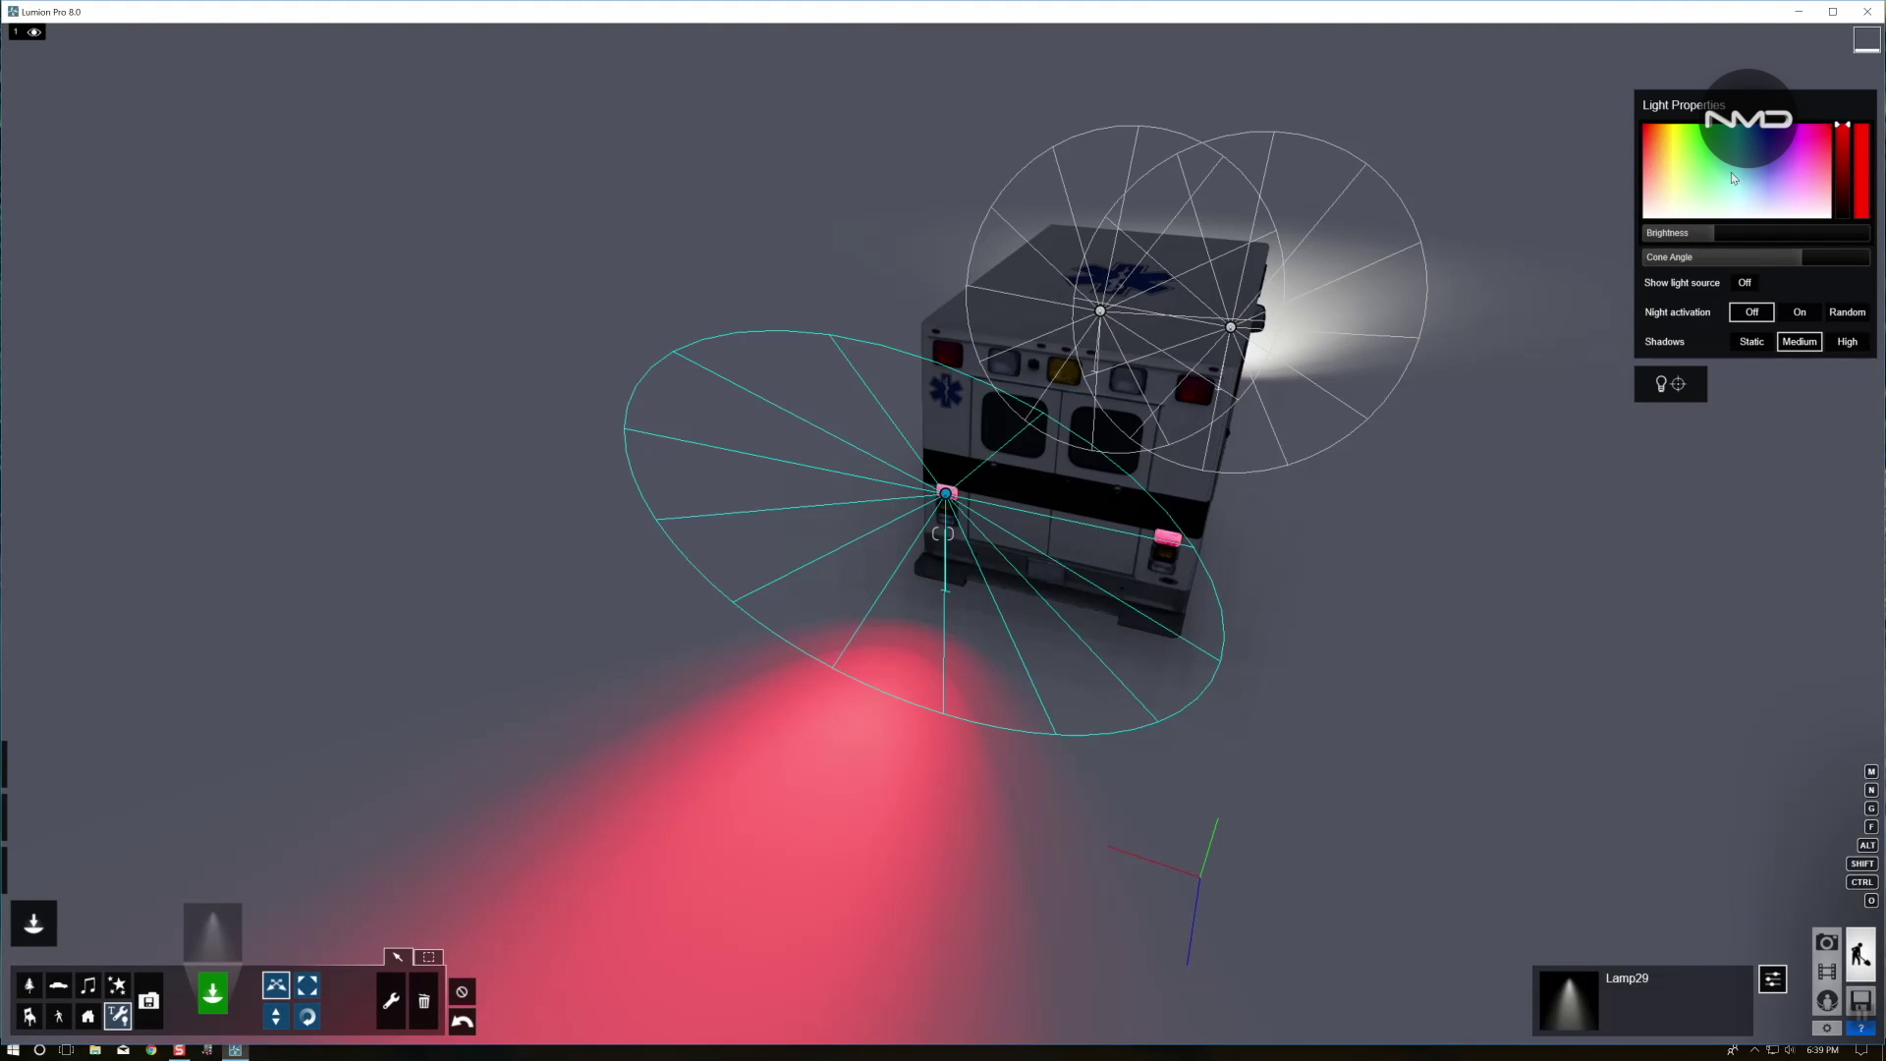
drag(1703, 234, 1686, 240)
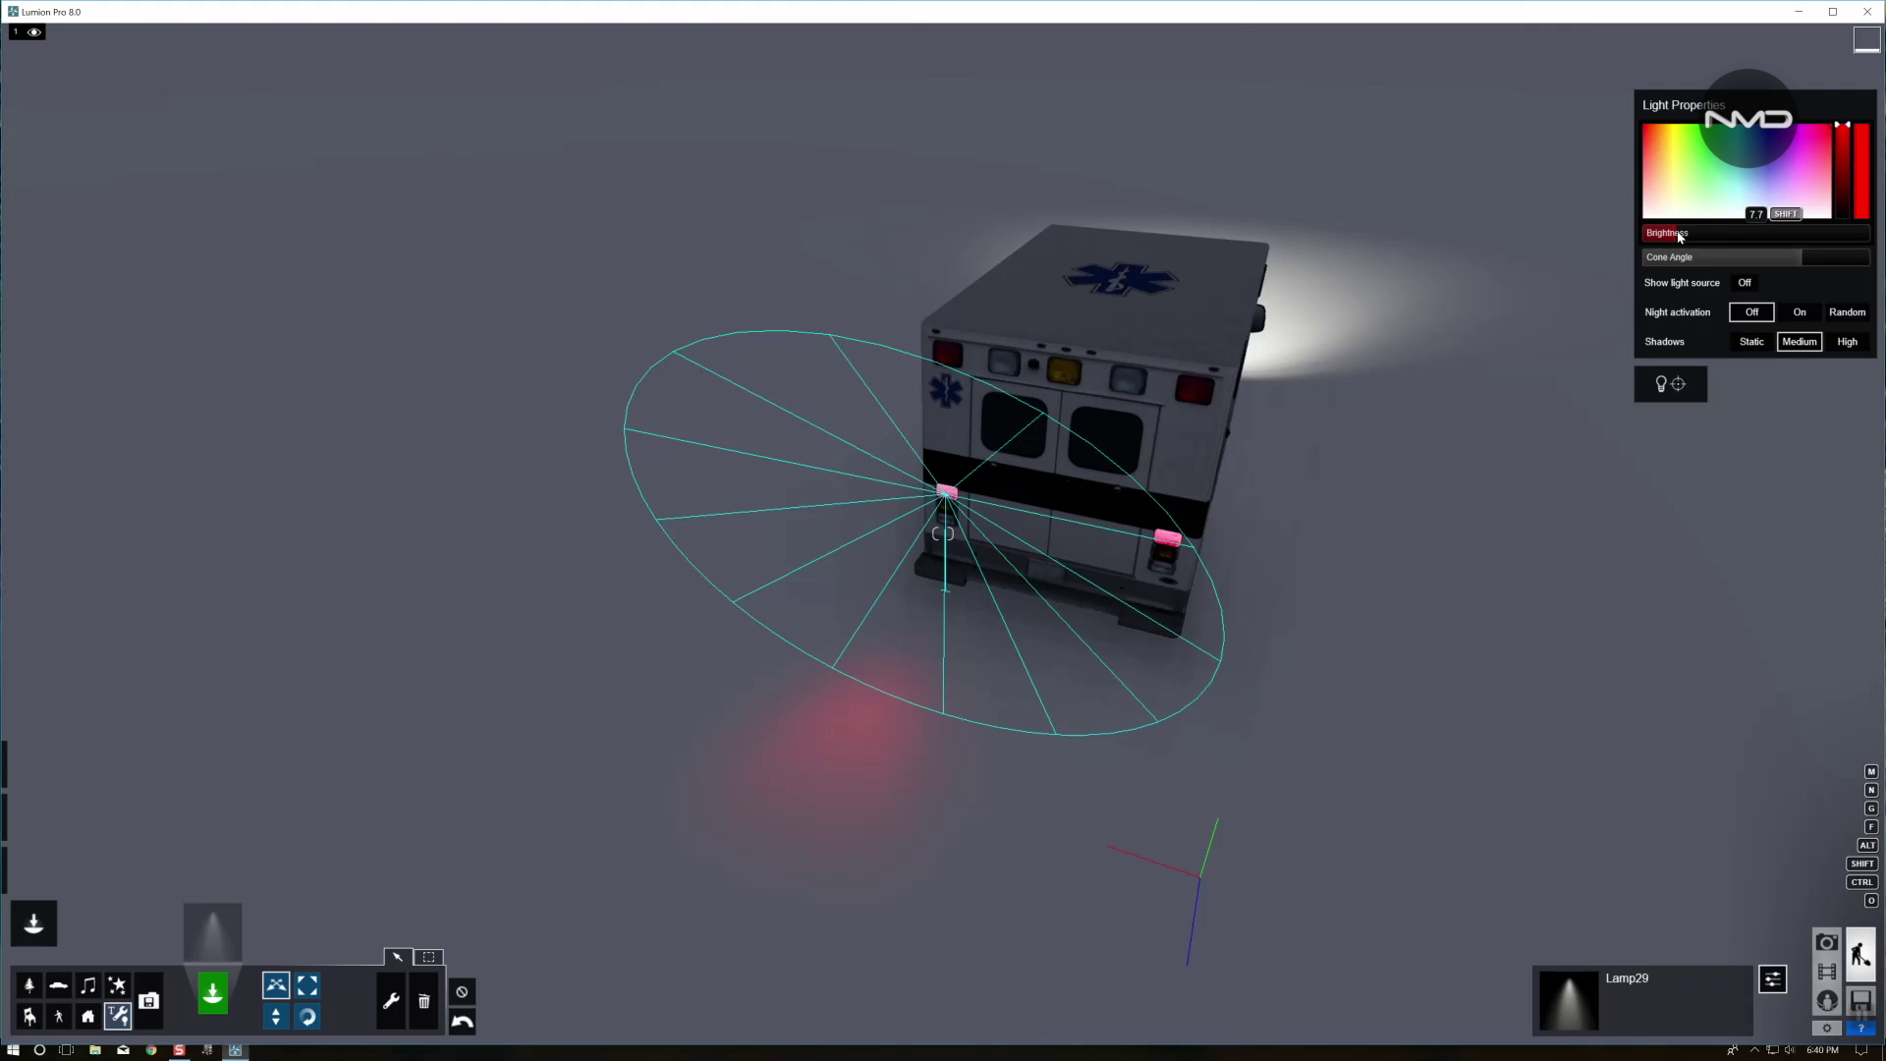
Place a copy of the red lamp on the passenger-side tail light
right_drag(787, 674, 792, 741)
key(w)
key(s)
key(a)
key(w)
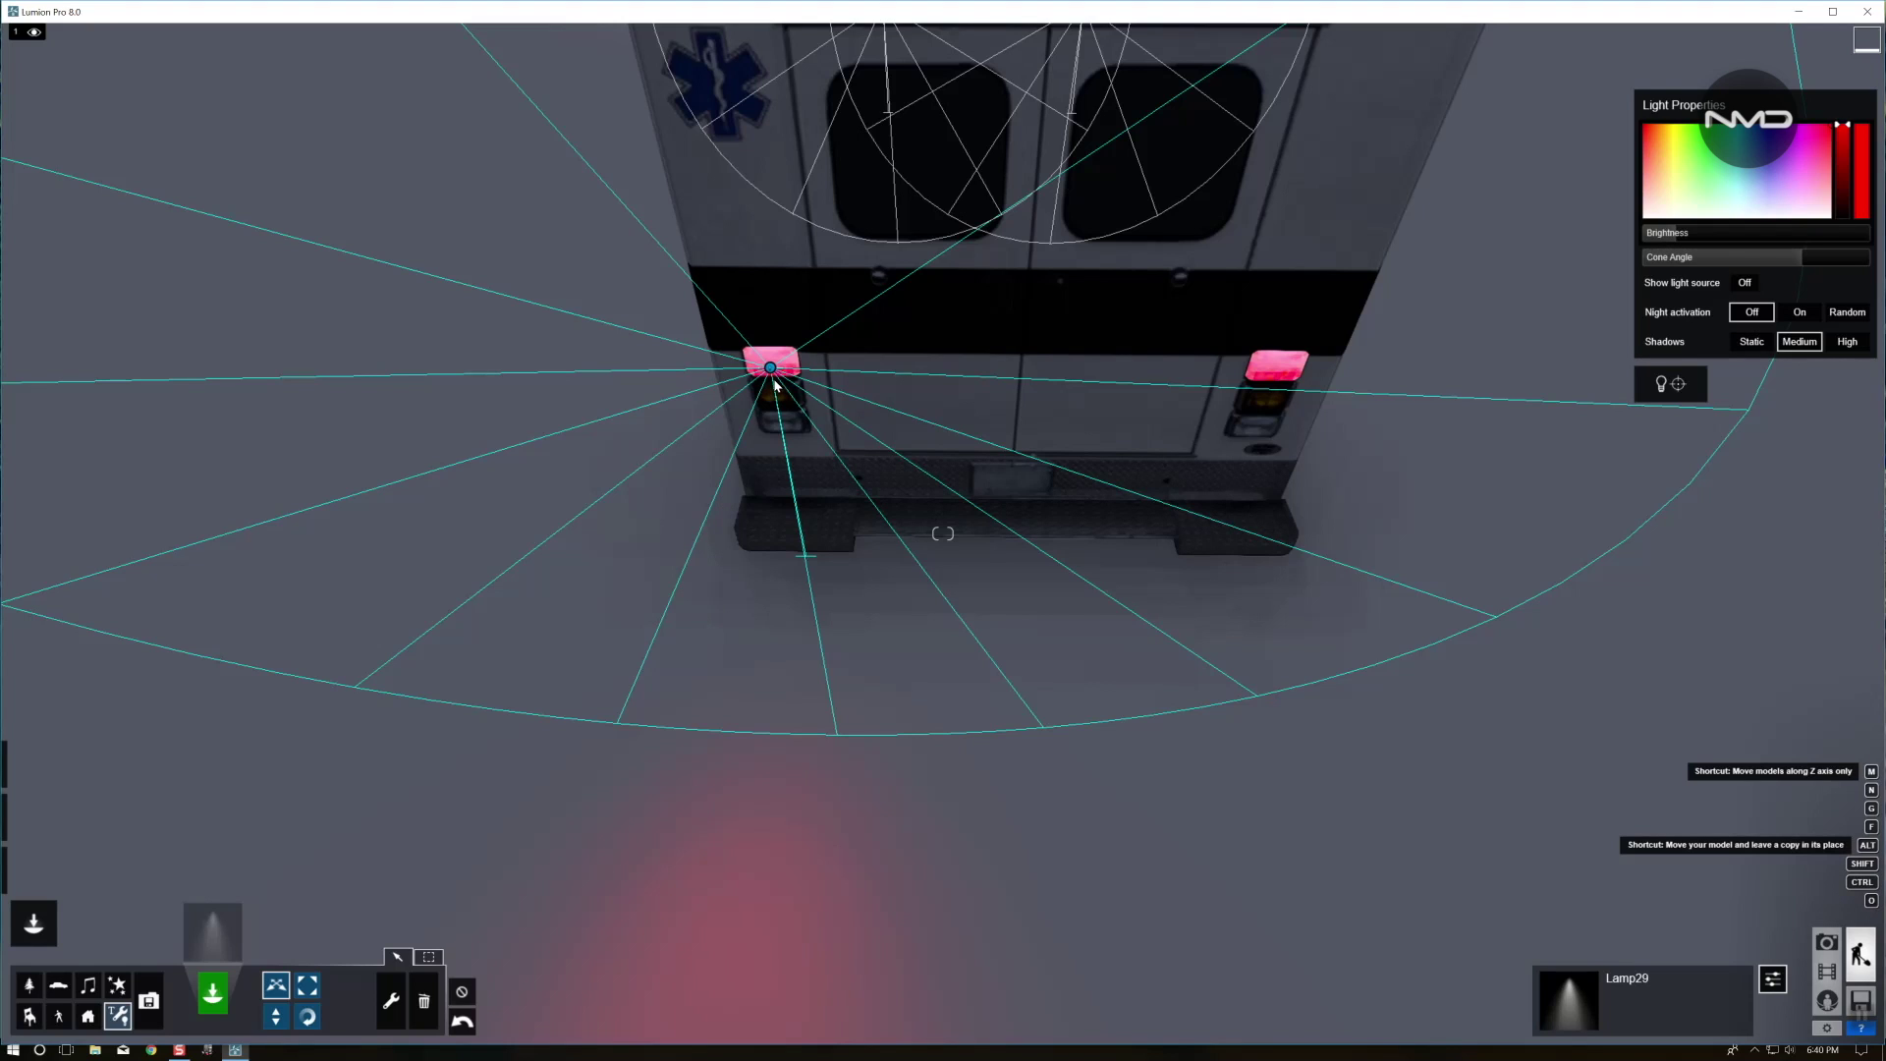
alt+drag(771, 369, 1280, 373)
Place a new Lamp29 spotlight on the passenger-side warning light high on the front of the ambulance's box
right_drag(1186, 515, 1081, 353)
key(s)
key(w)
right_drag(943, 534, 962, 684)
key(w)
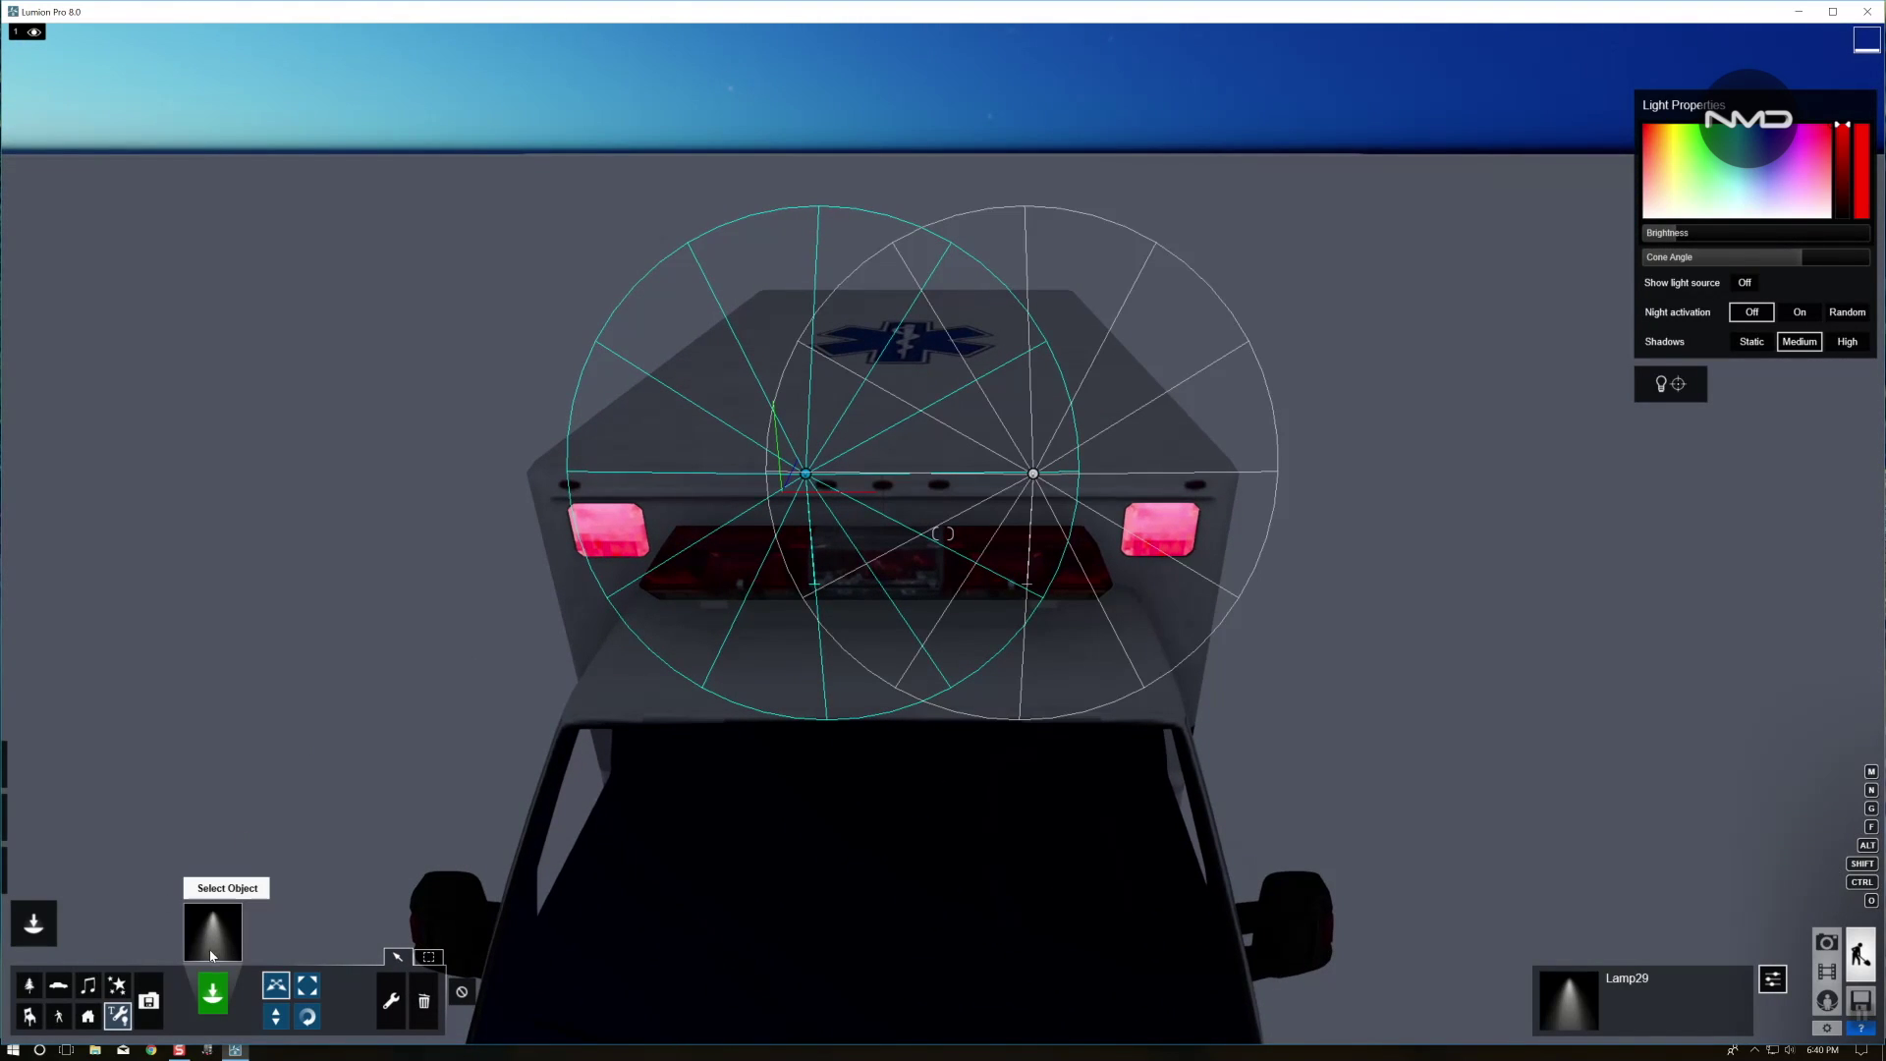
click(212, 997)
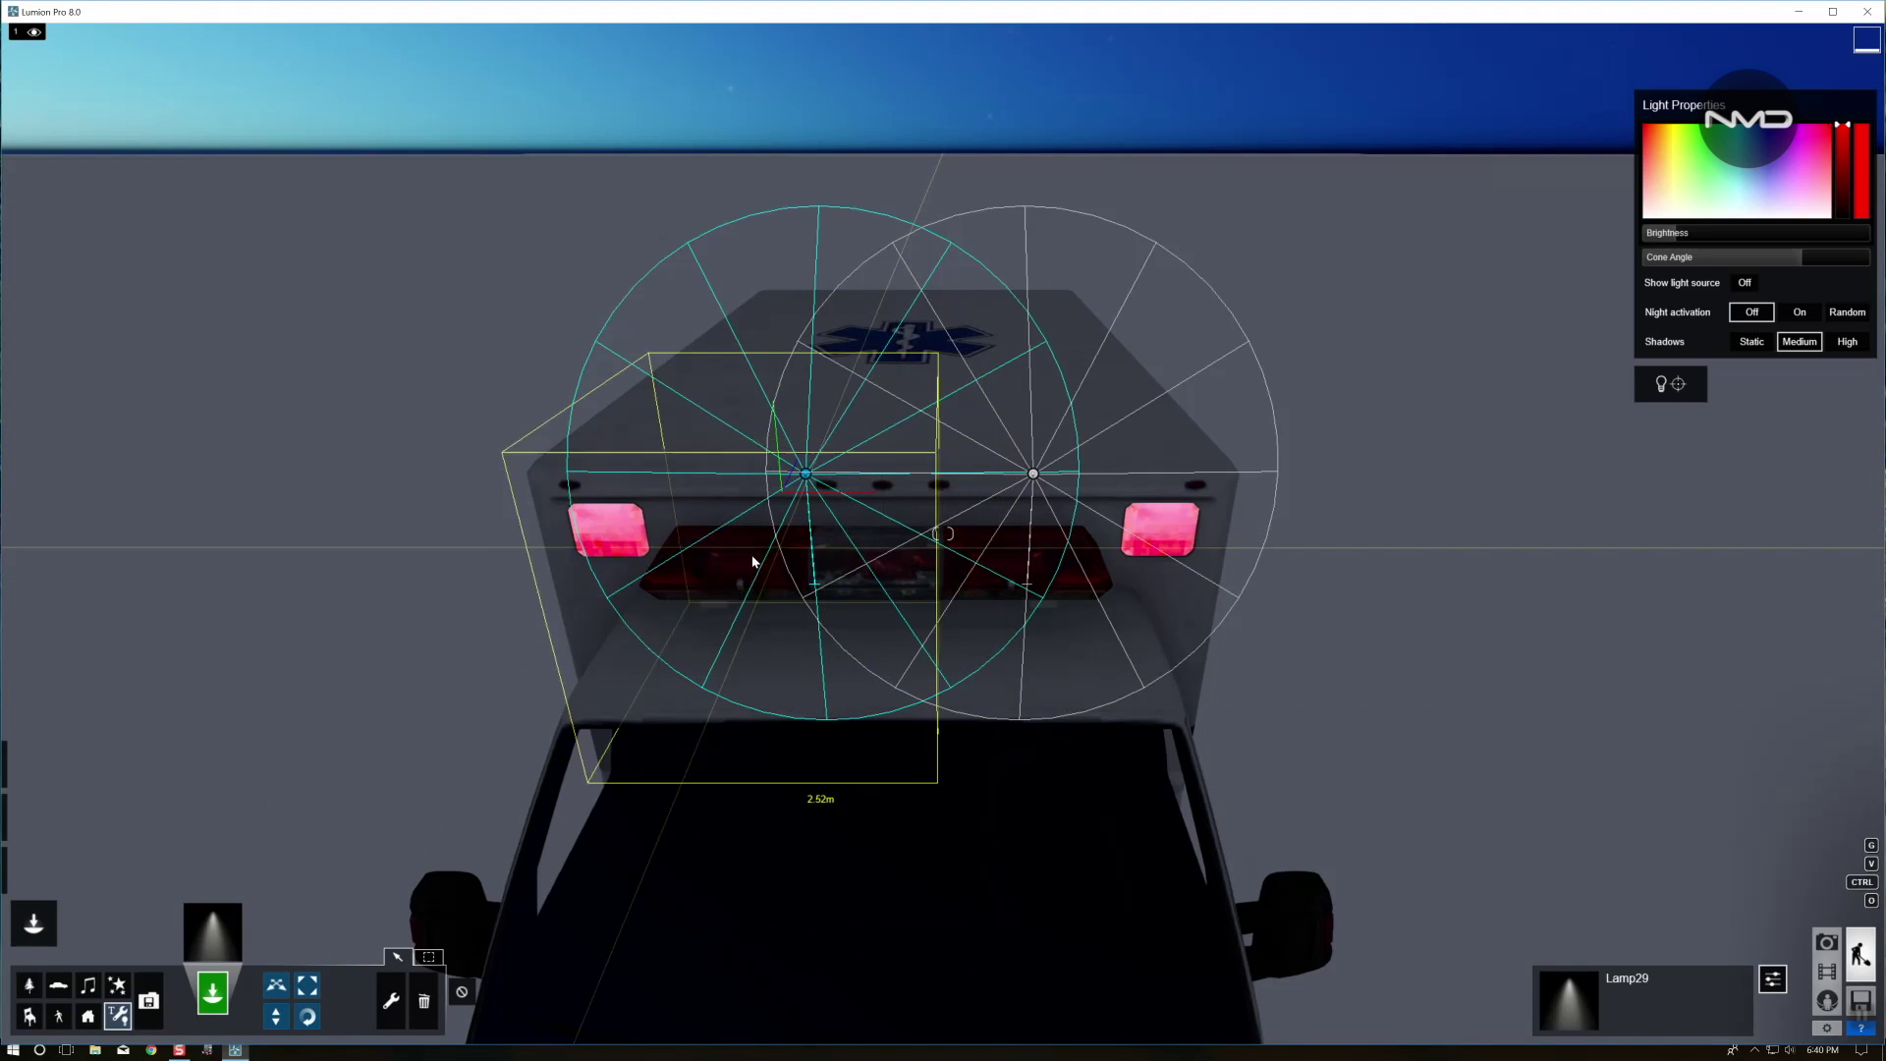
click(607, 542)
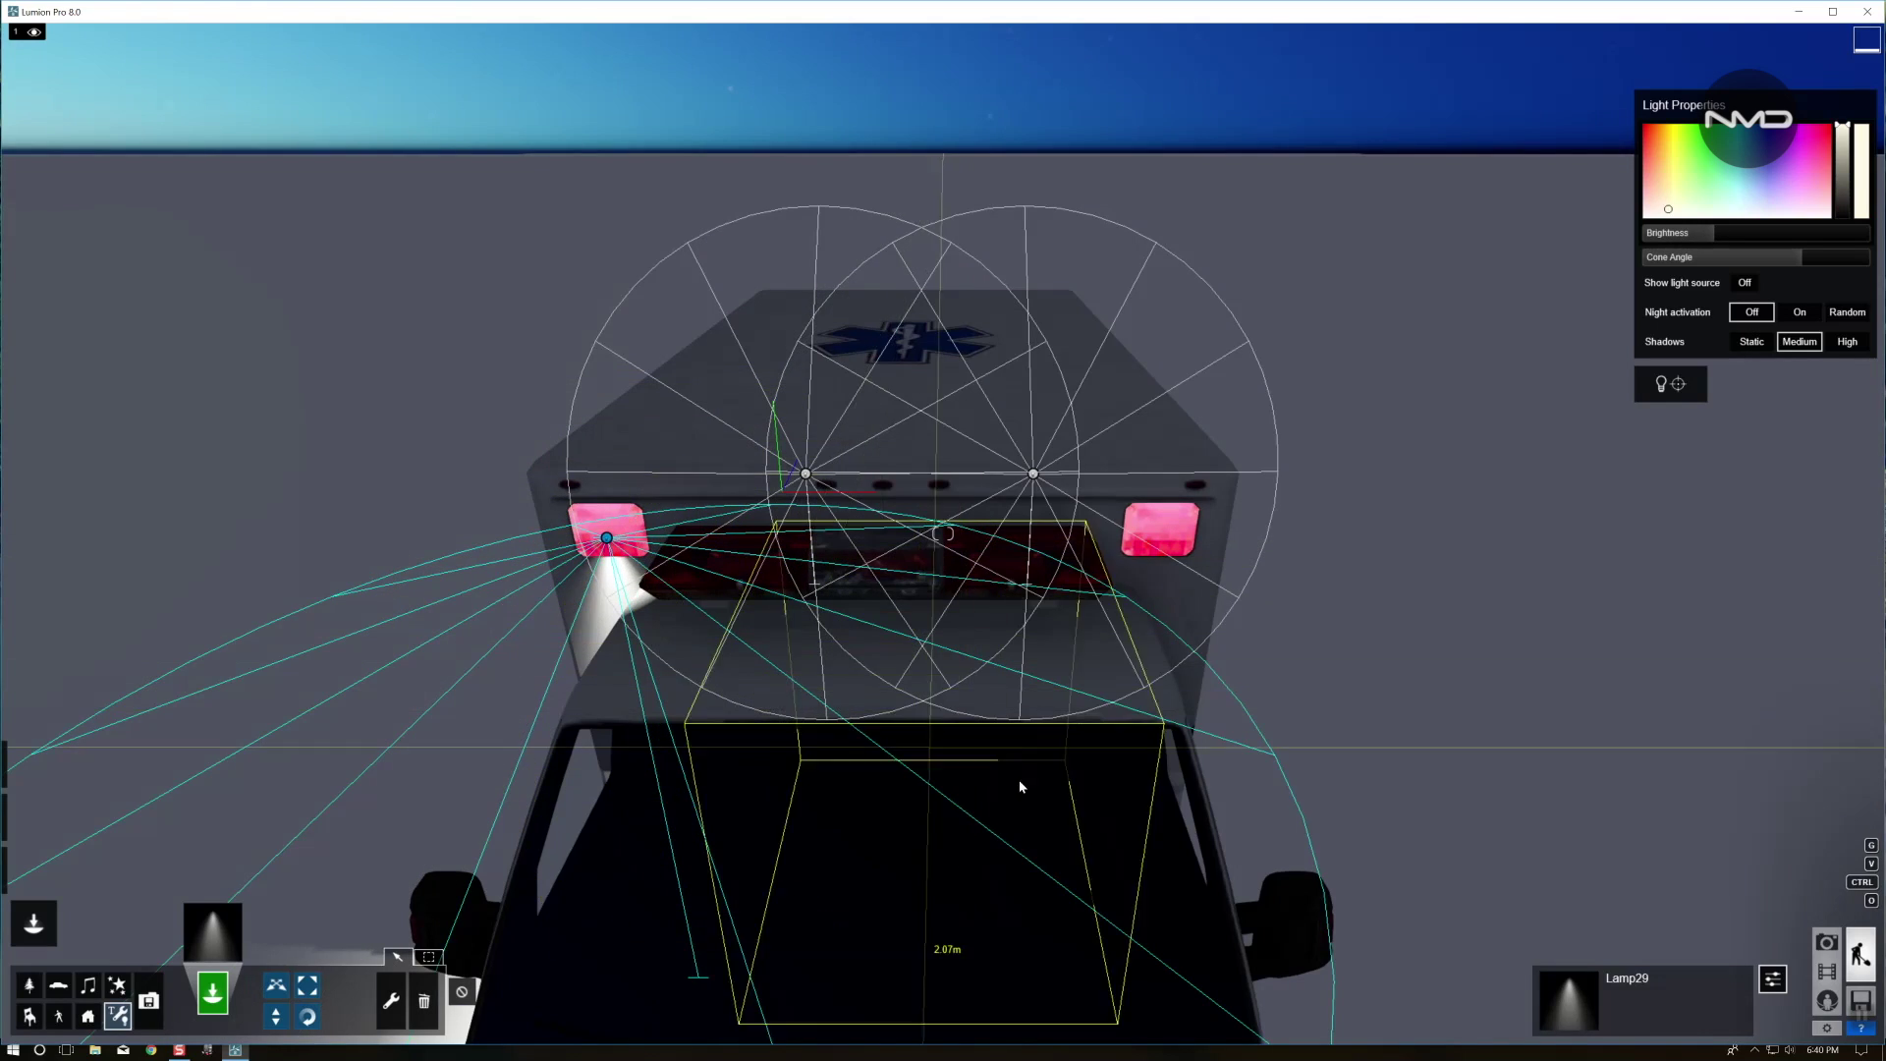
Rotate the warning light lamp to 170.0° so its beam shines forward over the ambulance's cab
right_drag(1019, 787, 982, 629)
key(w)
right_drag(1238, 471, 1128, 606)
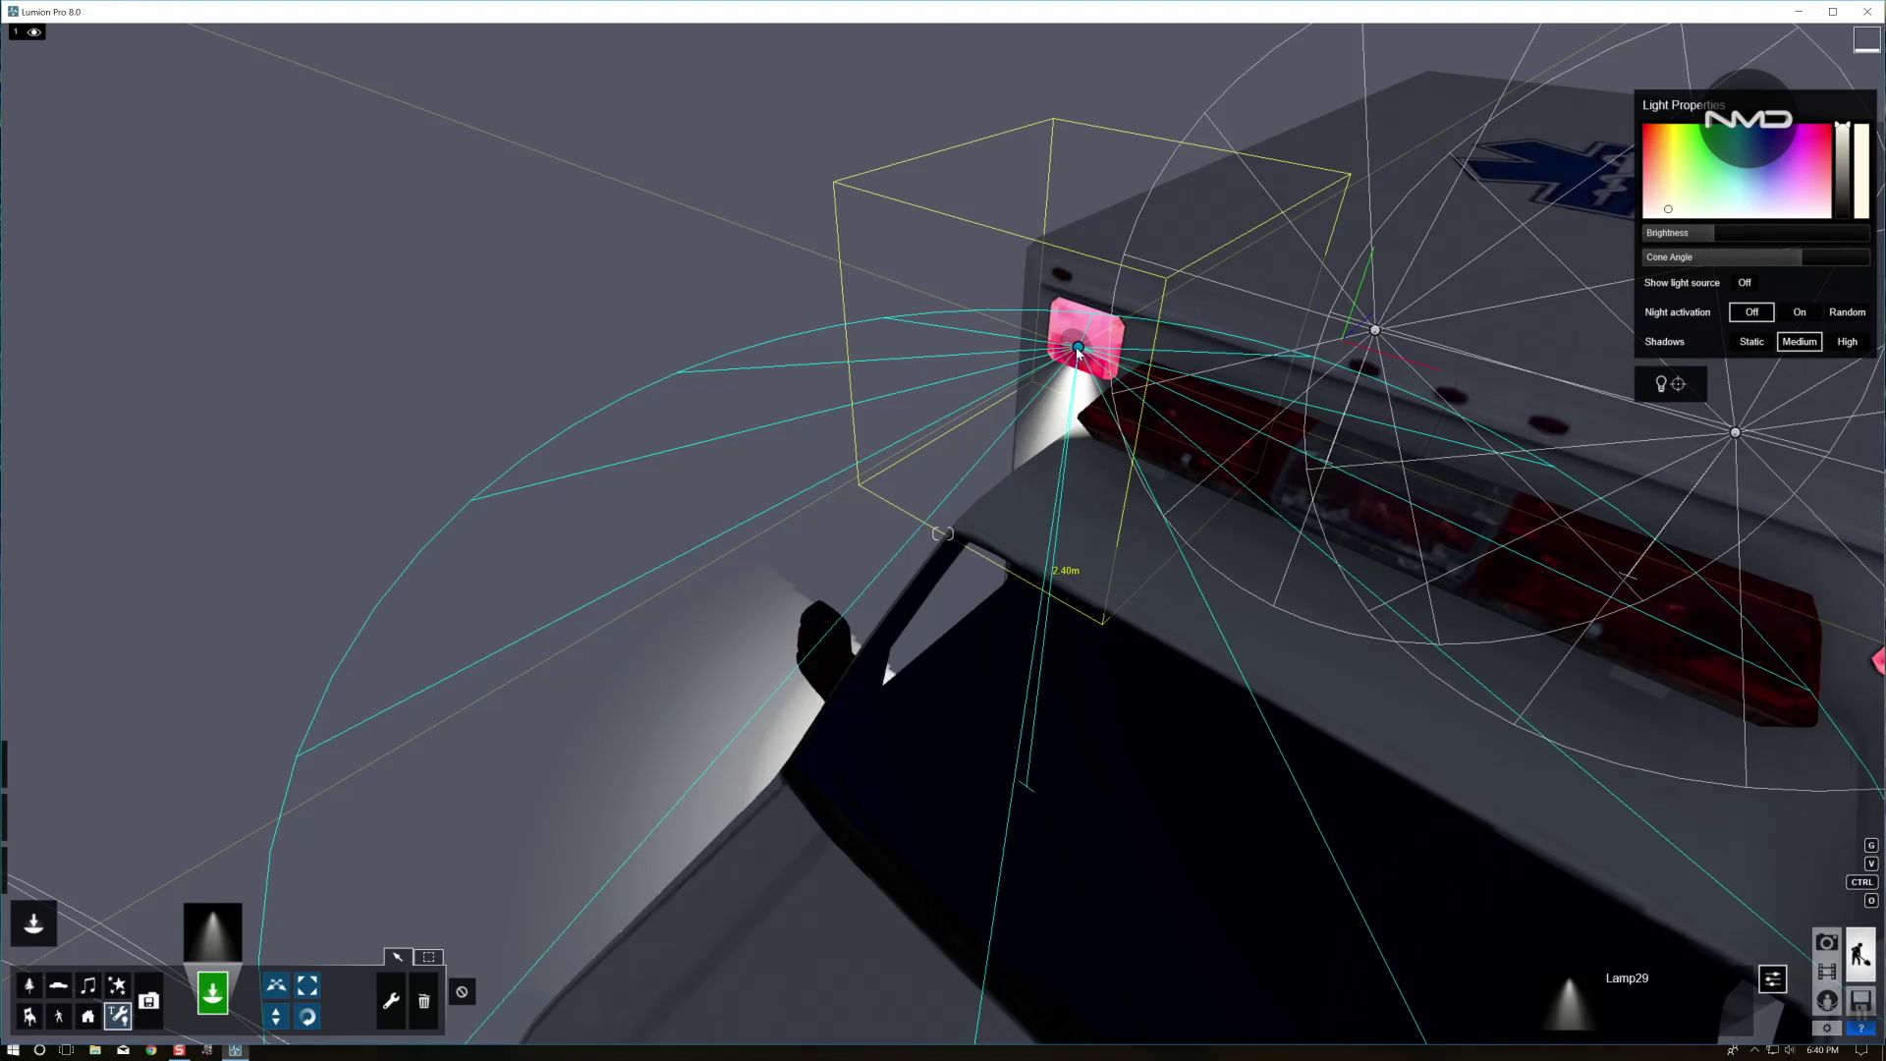
click(306, 1016)
drag(564, 1001, 596, 1009)
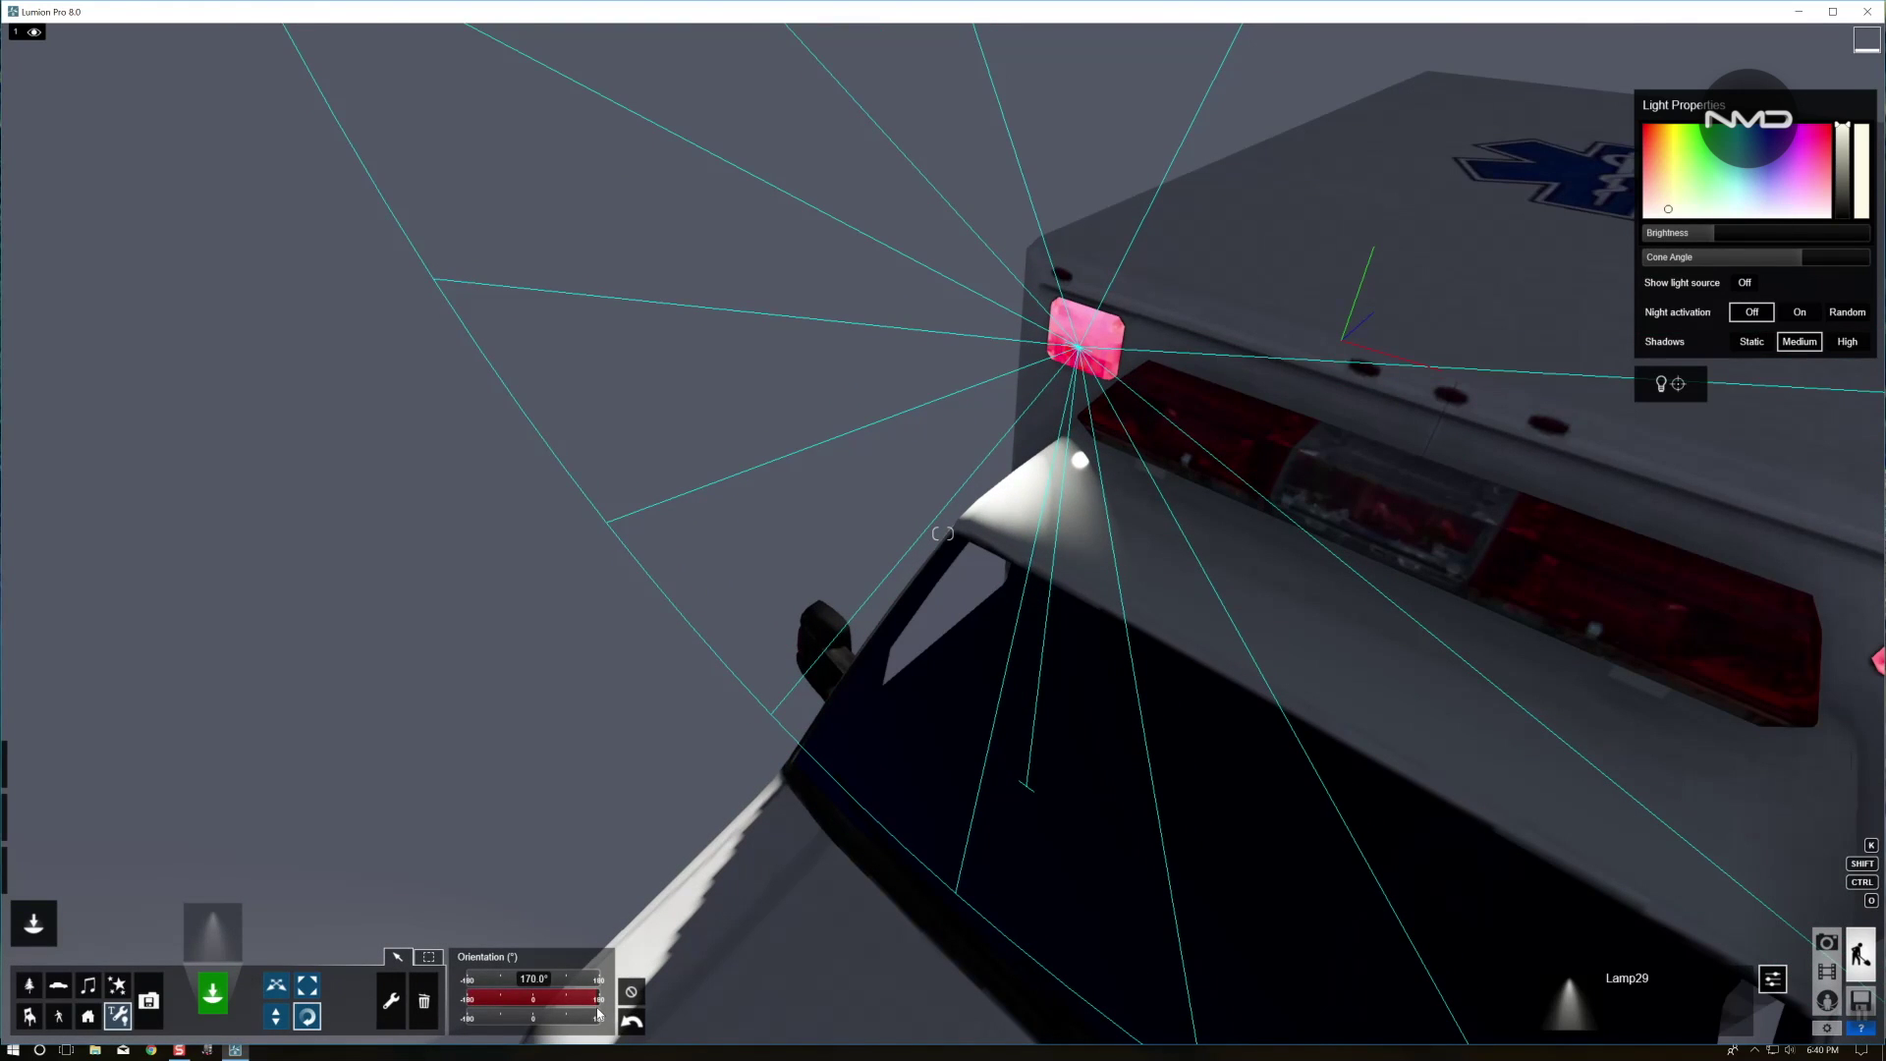
Colour the warning light lamp pure red and lower its brightness slightly
click(276, 986)
right_drag(754, 635, 1519, 219)
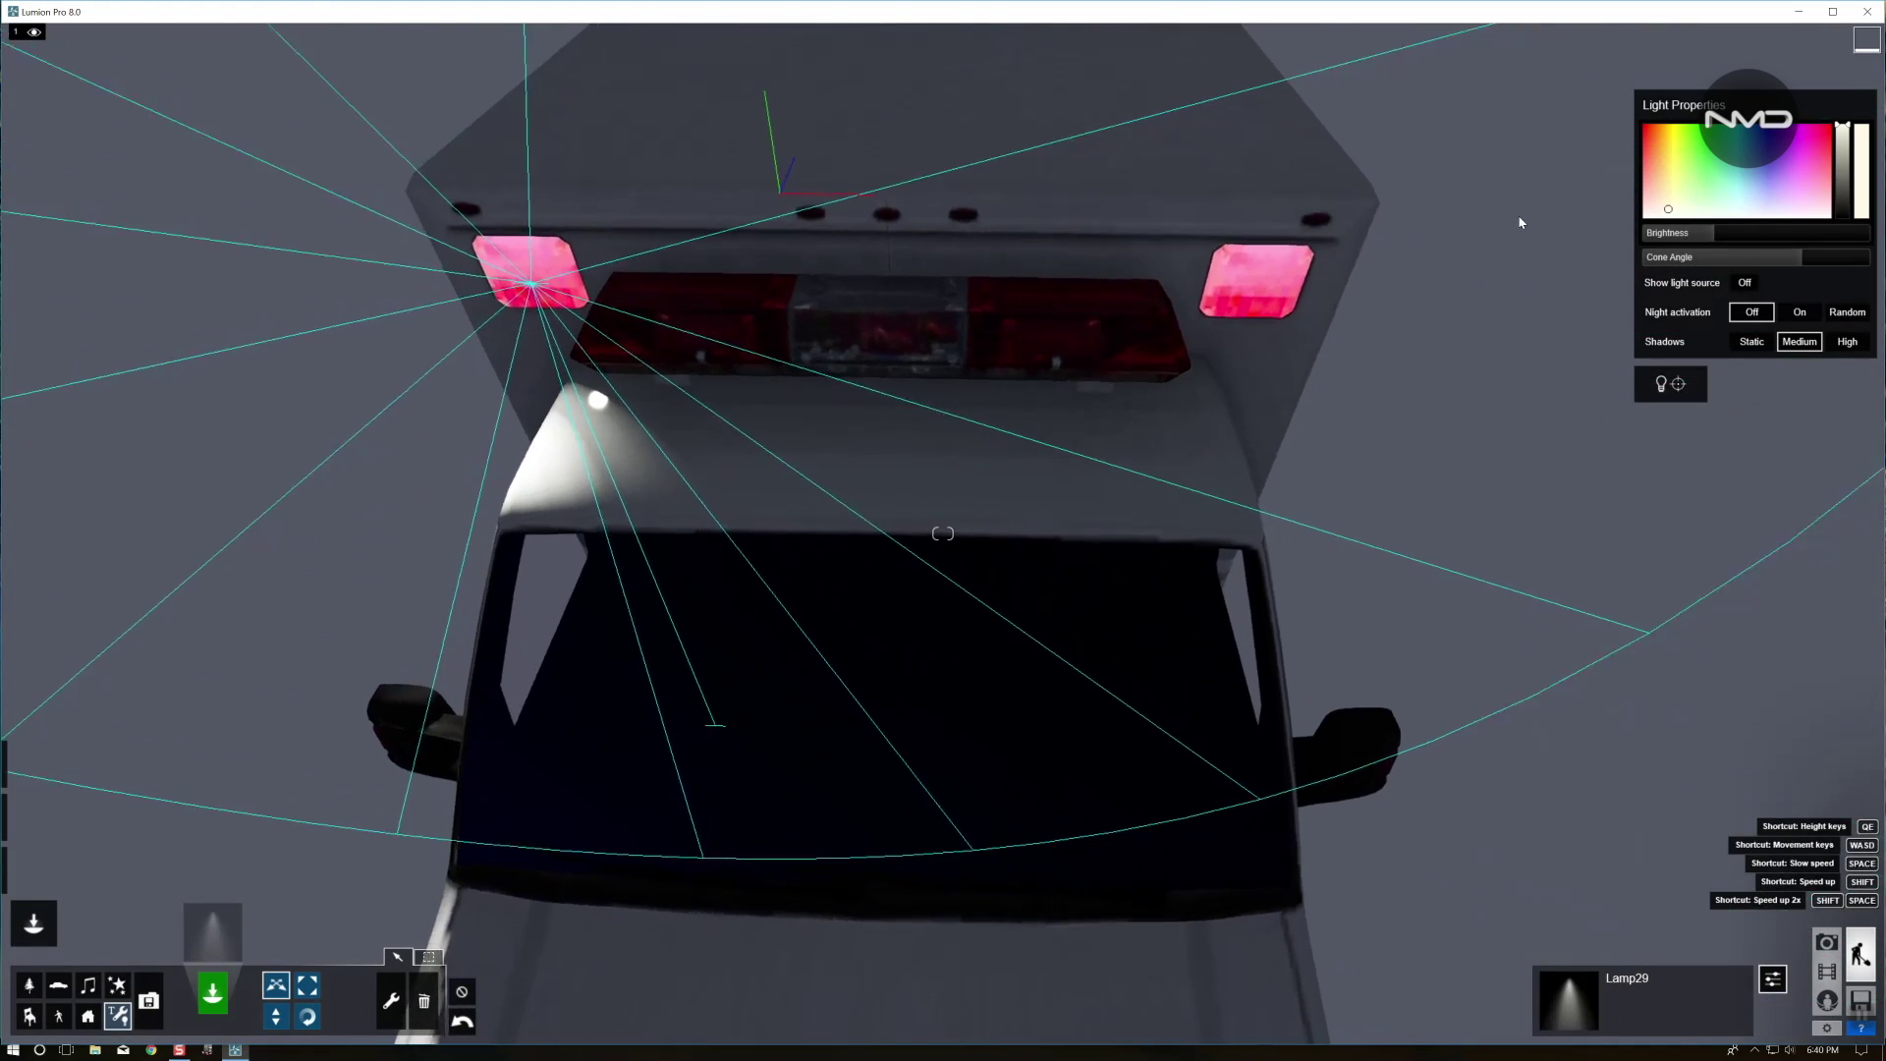
click(1787, 146)
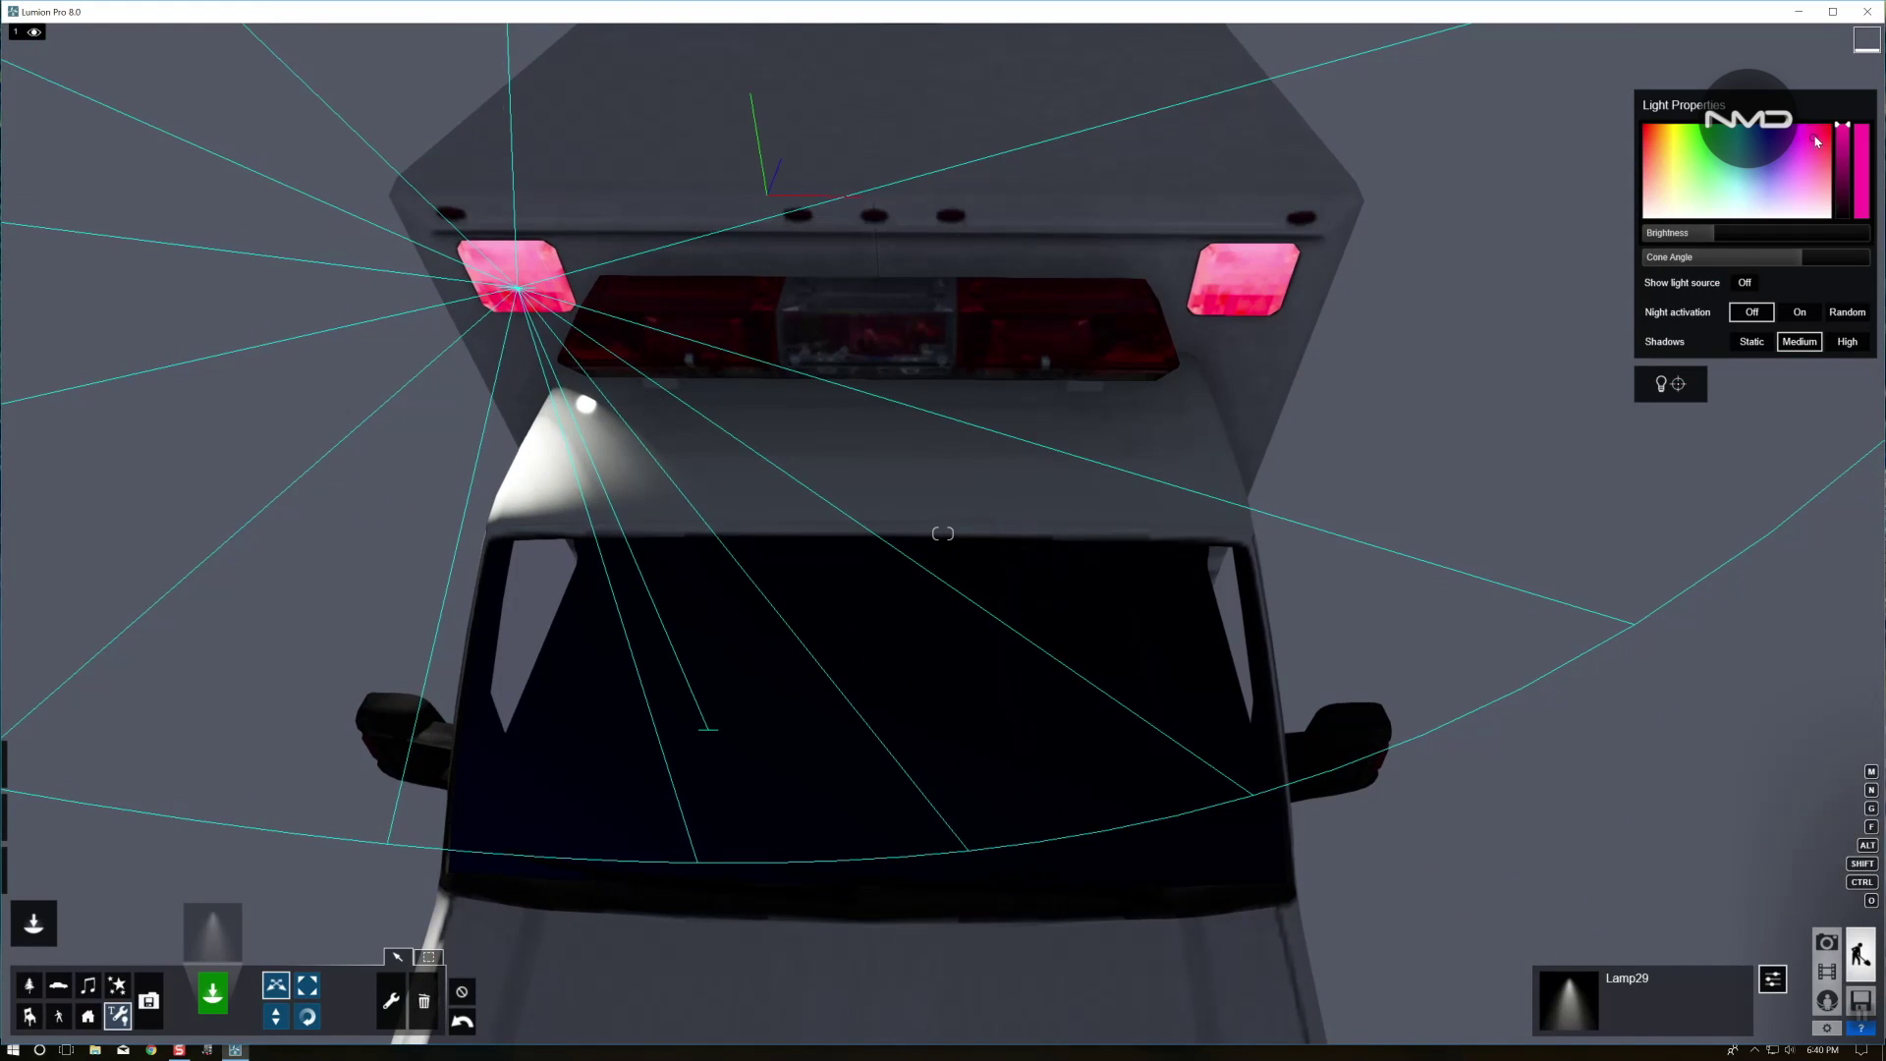
click(1712, 232)
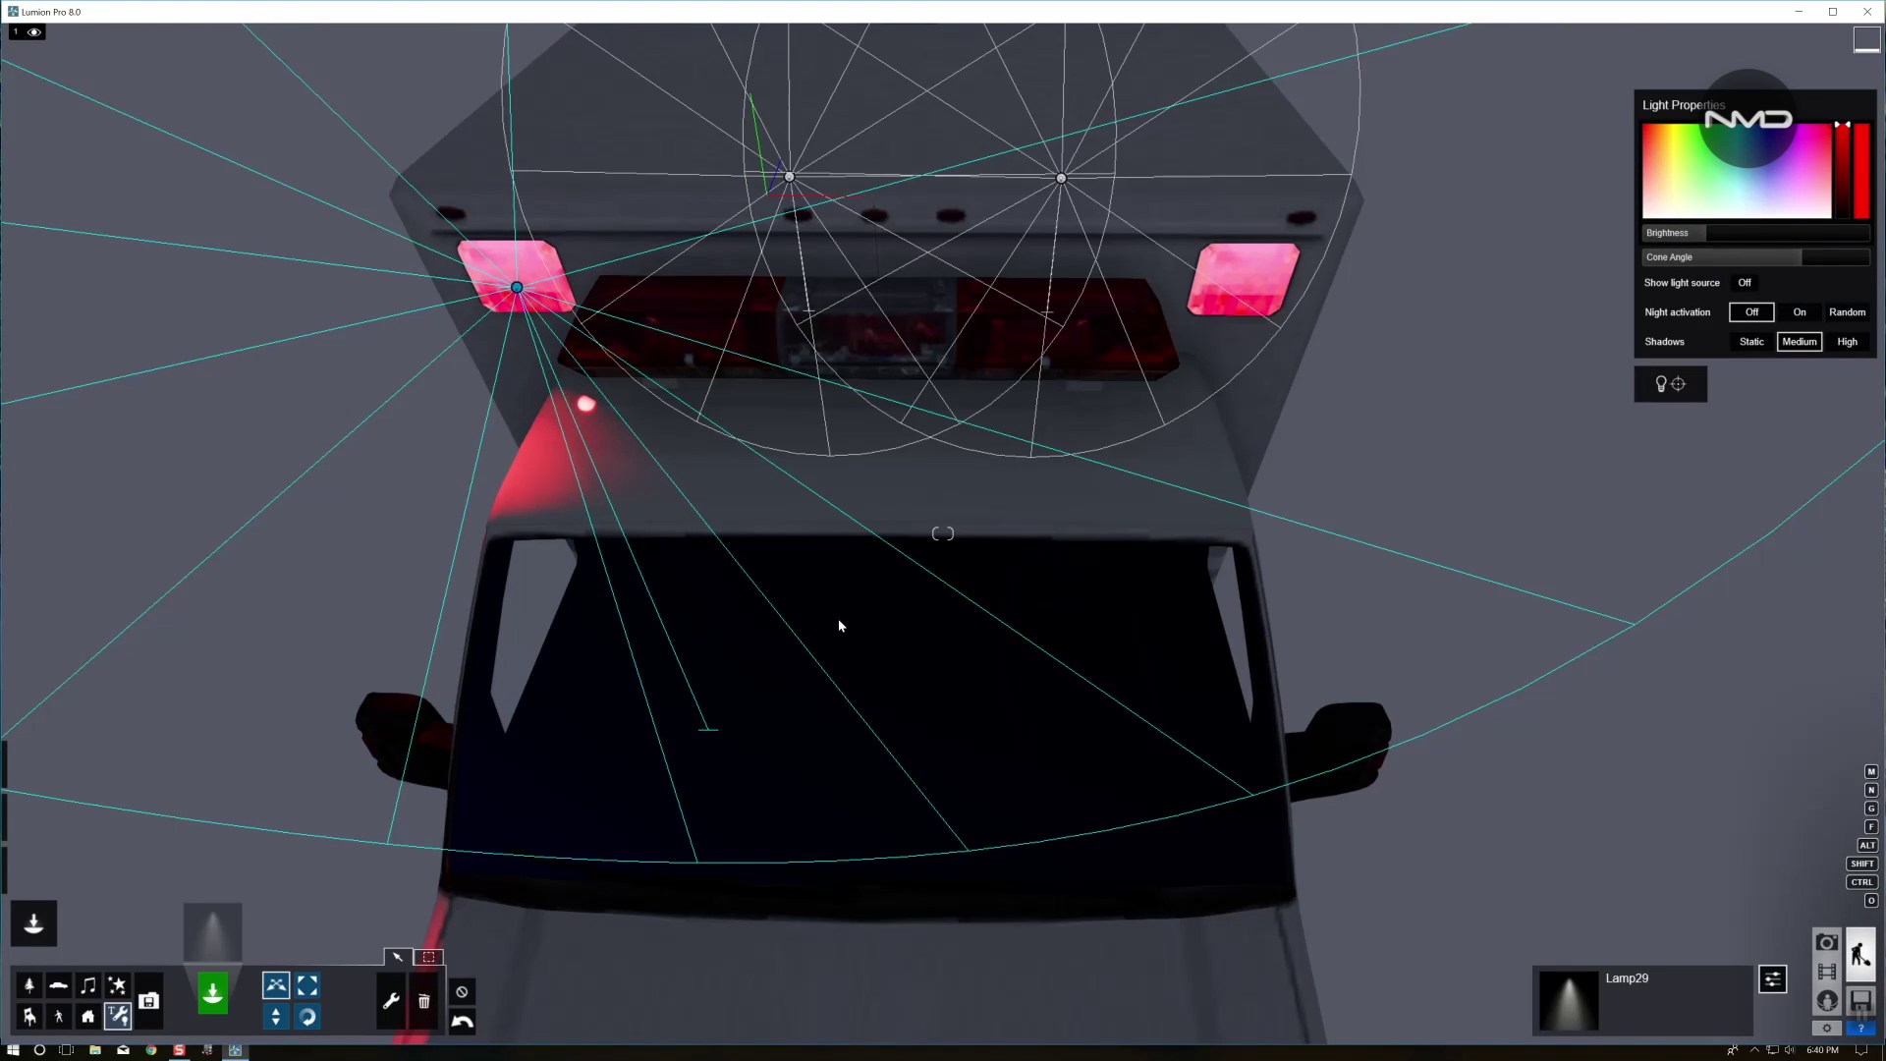
Place a copy of the red lamp on the driver-side front warning light
right_drag(841, 623, 786, 550)
key(s)
key(w)
right_drag(942, 533, 688, 640)
key(s)
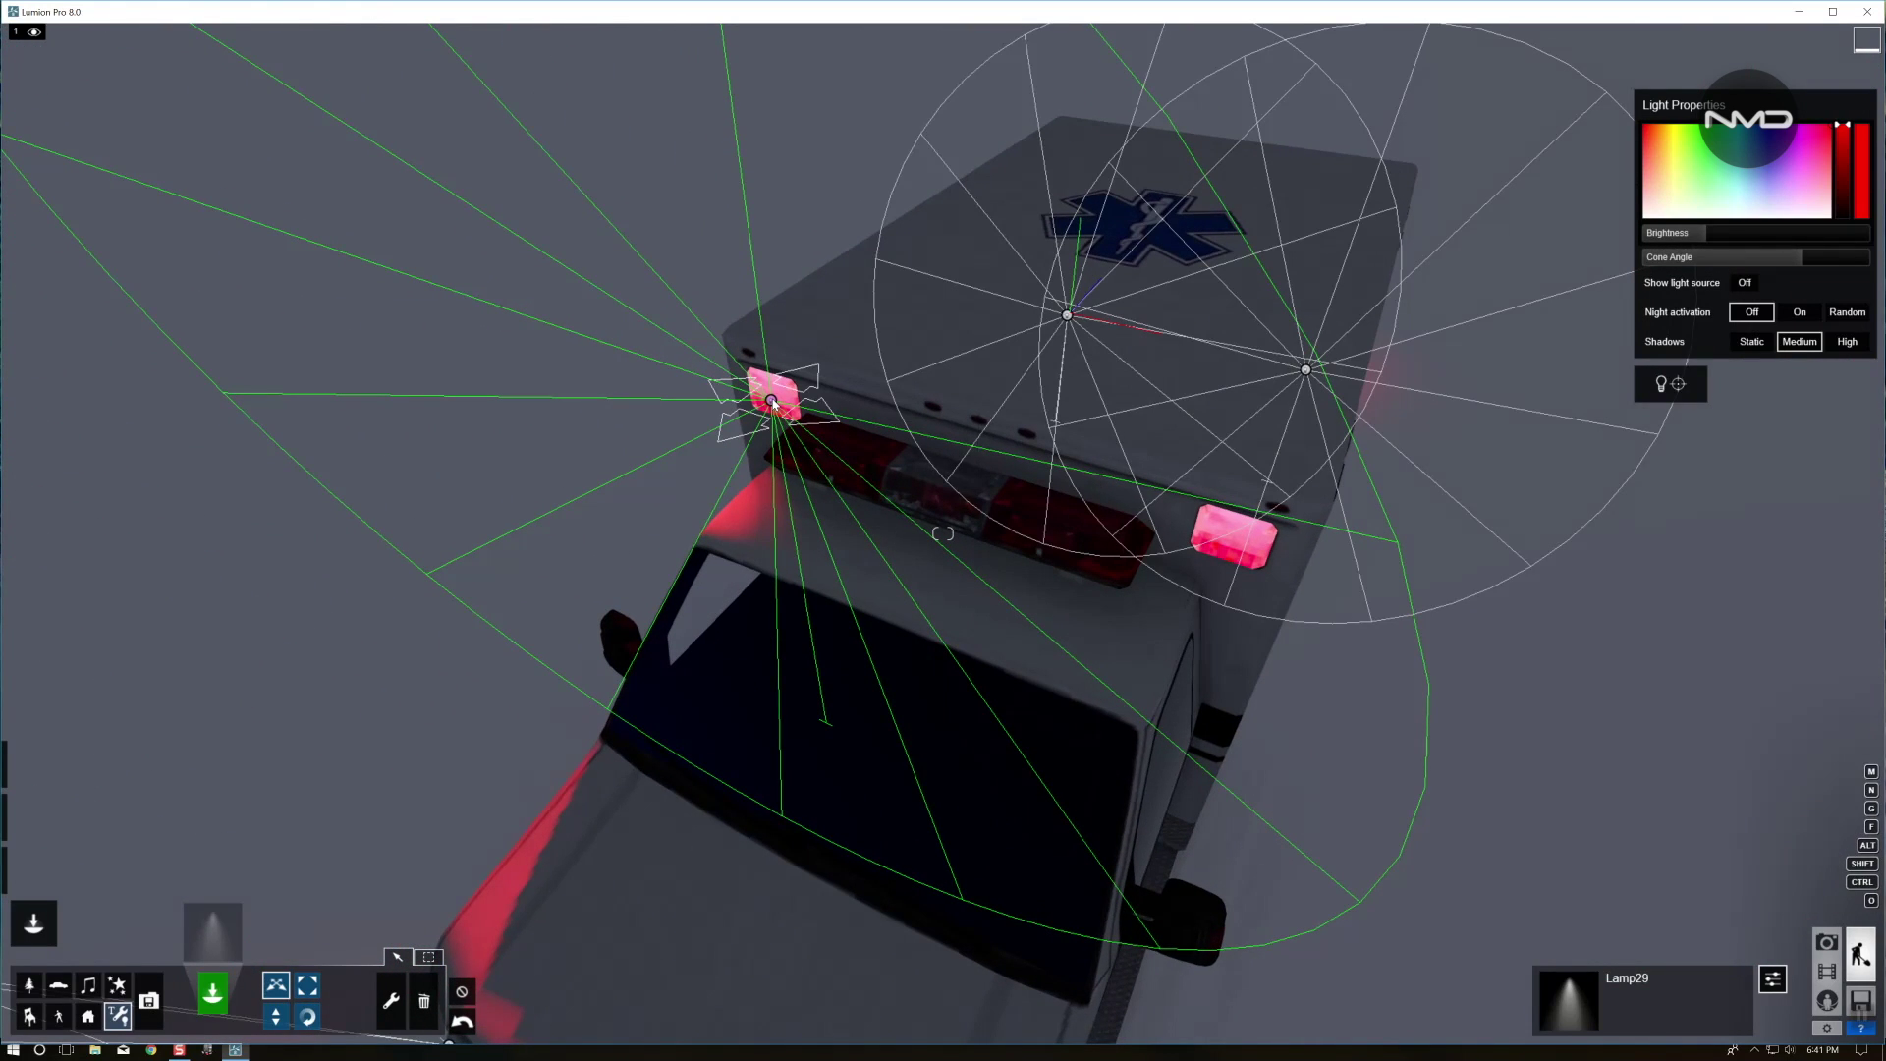
key(alt)
alt+drag(771, 402, 1234, 538)
Select the ambulance together with its six lamps and combine them into one group
right_drag(1061, 710, 1021, 638)
key(s)
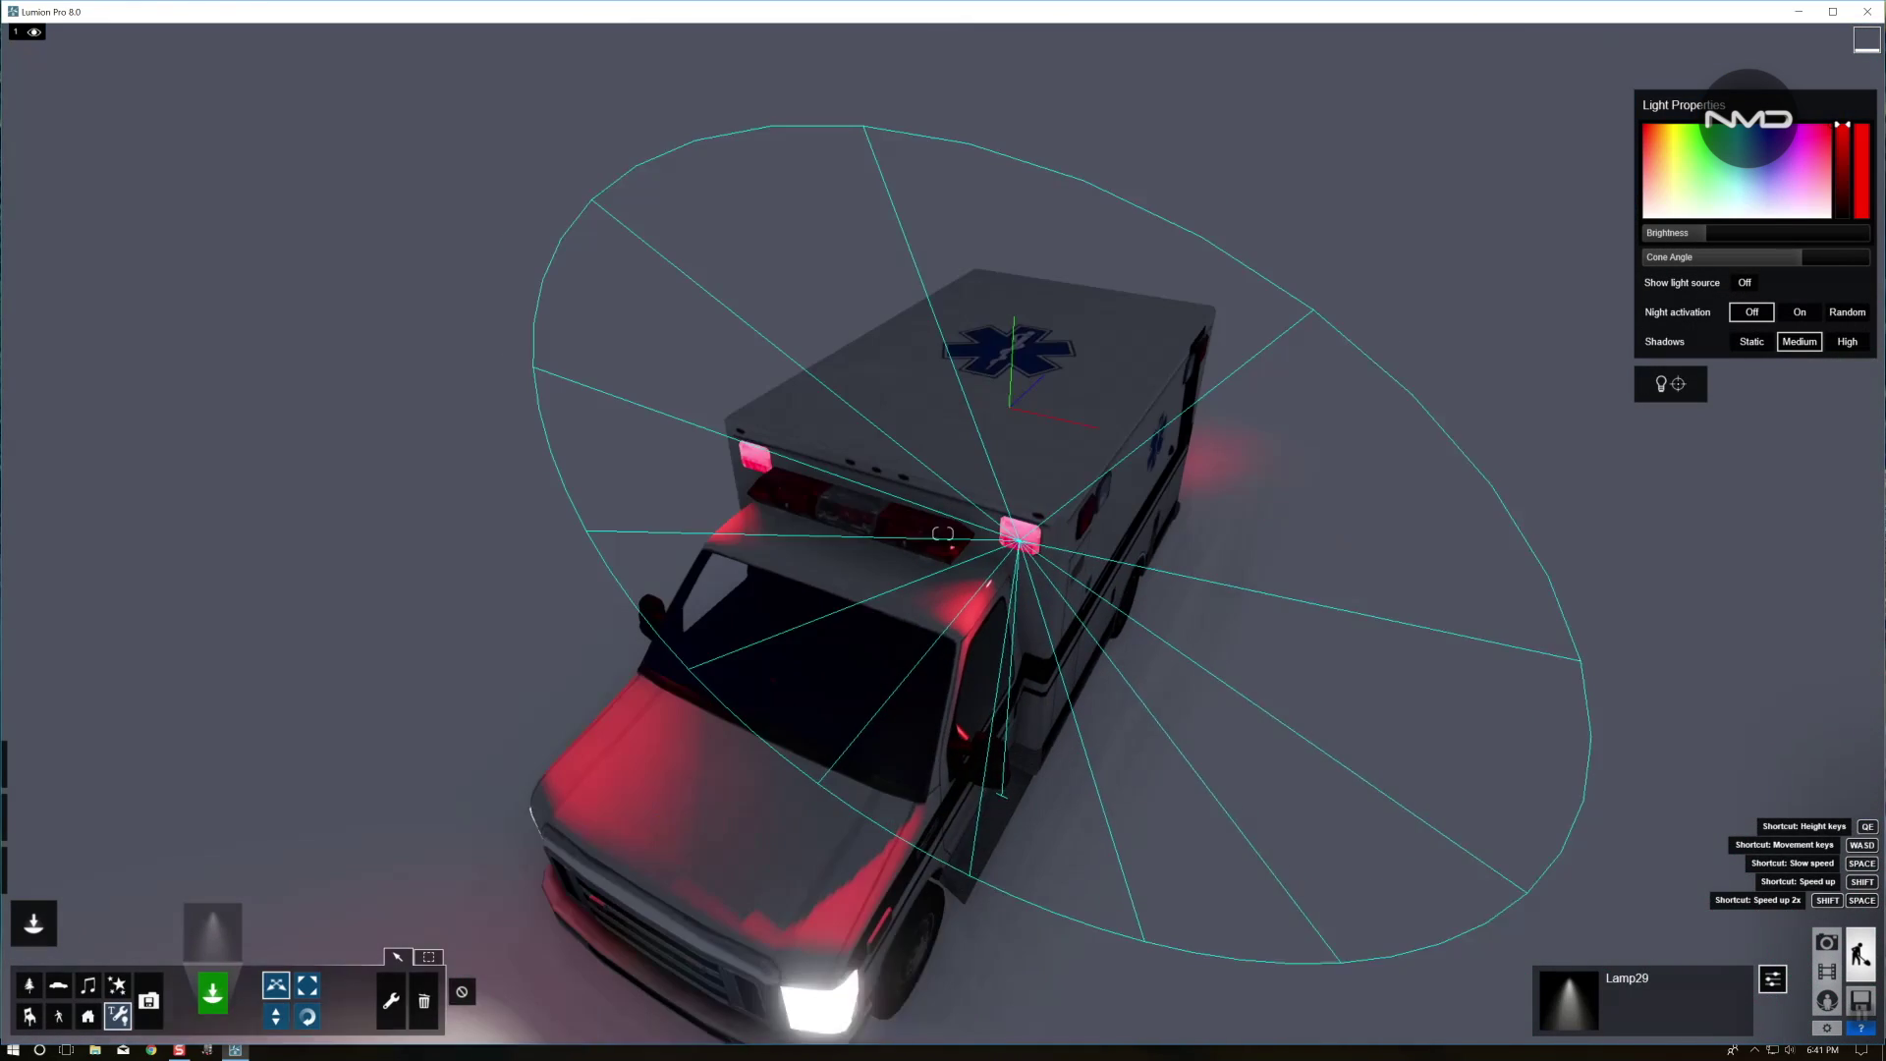
key(s)
right_drag(942, 533, 1215, 682)
key(w)
key(d)
key(s)
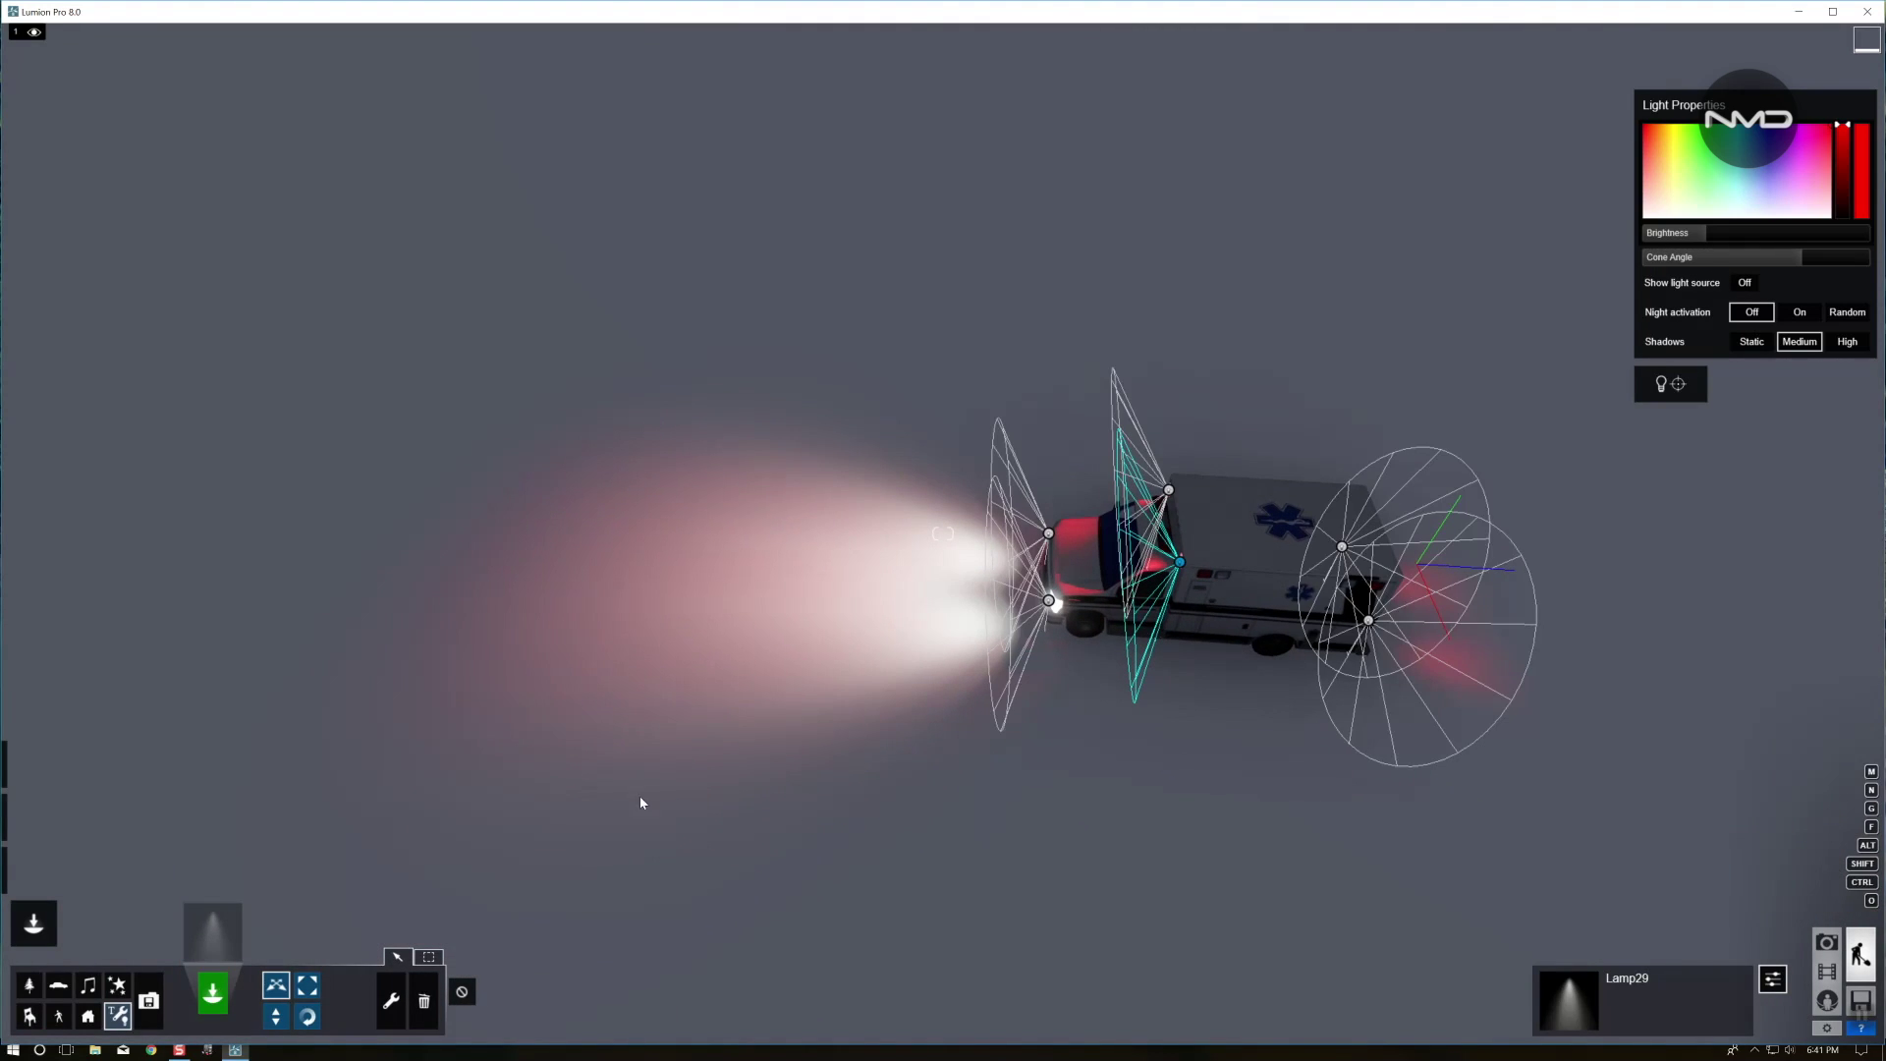
click(428, 955)
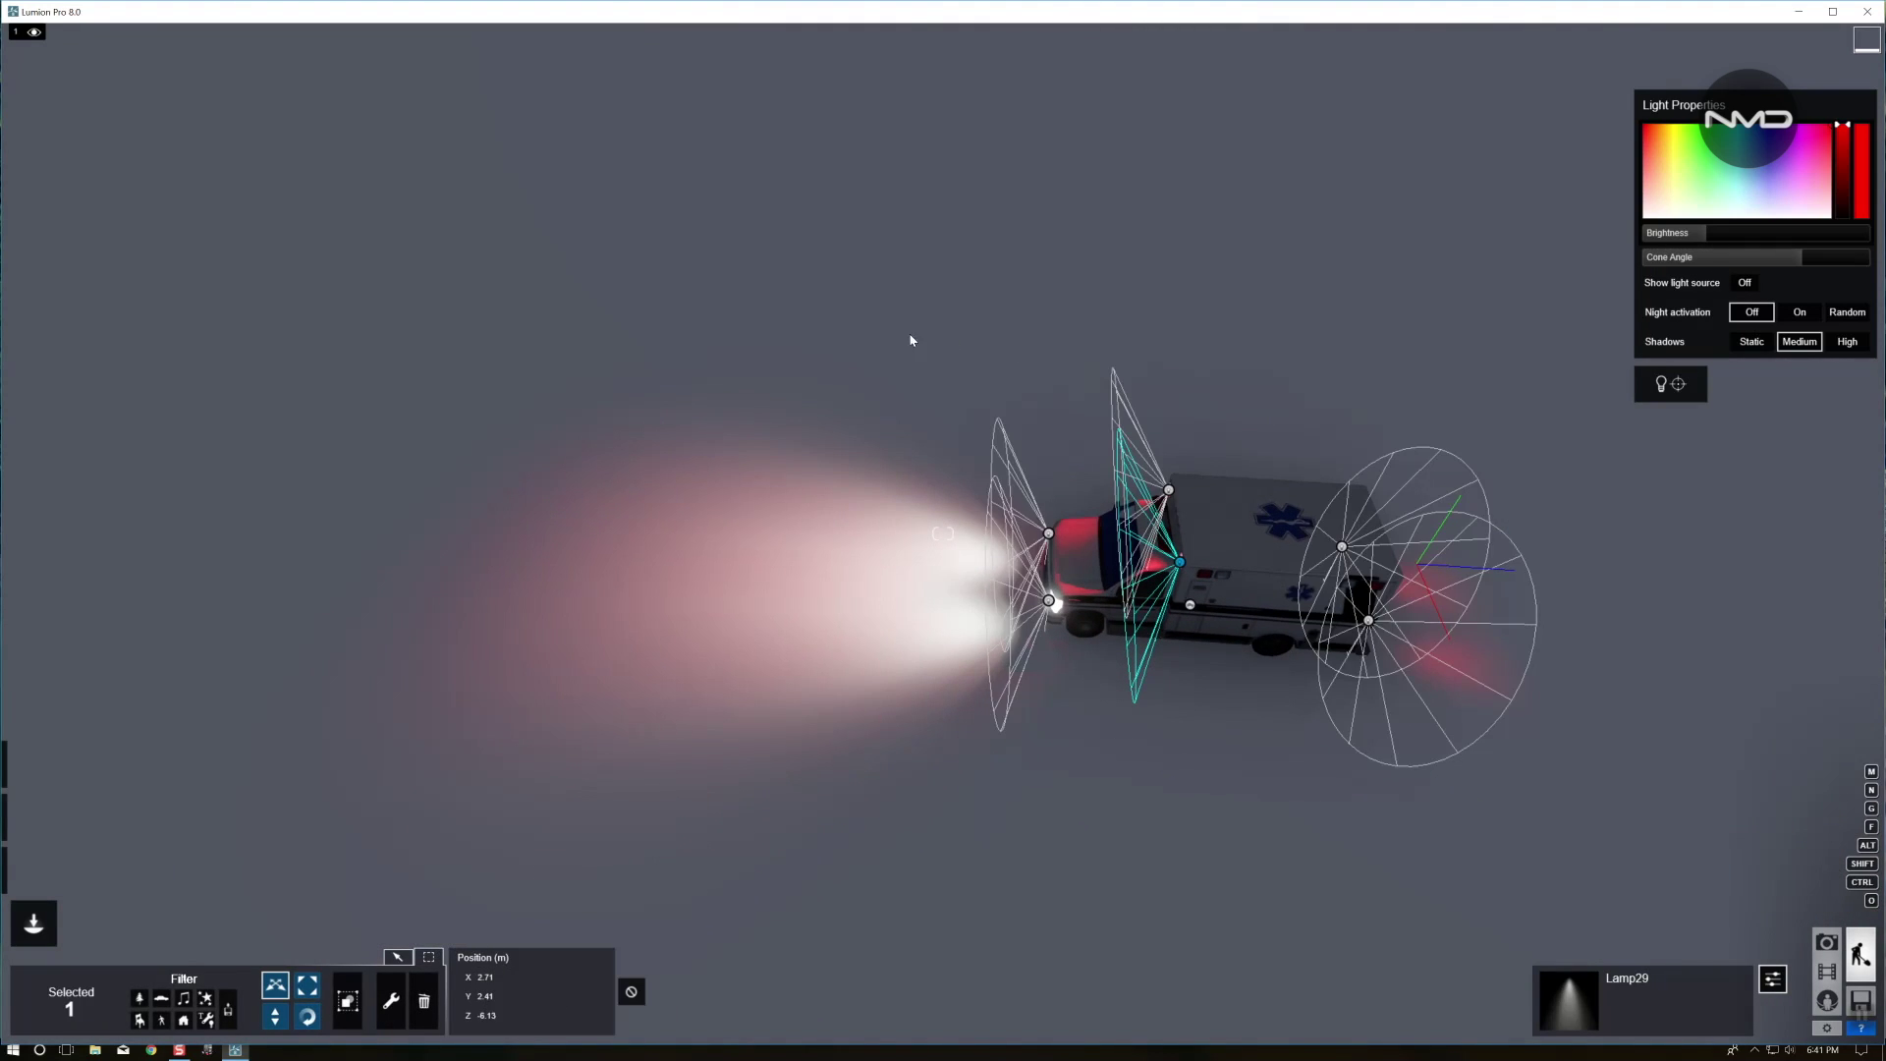
drag(897, 323, 1582, 875)
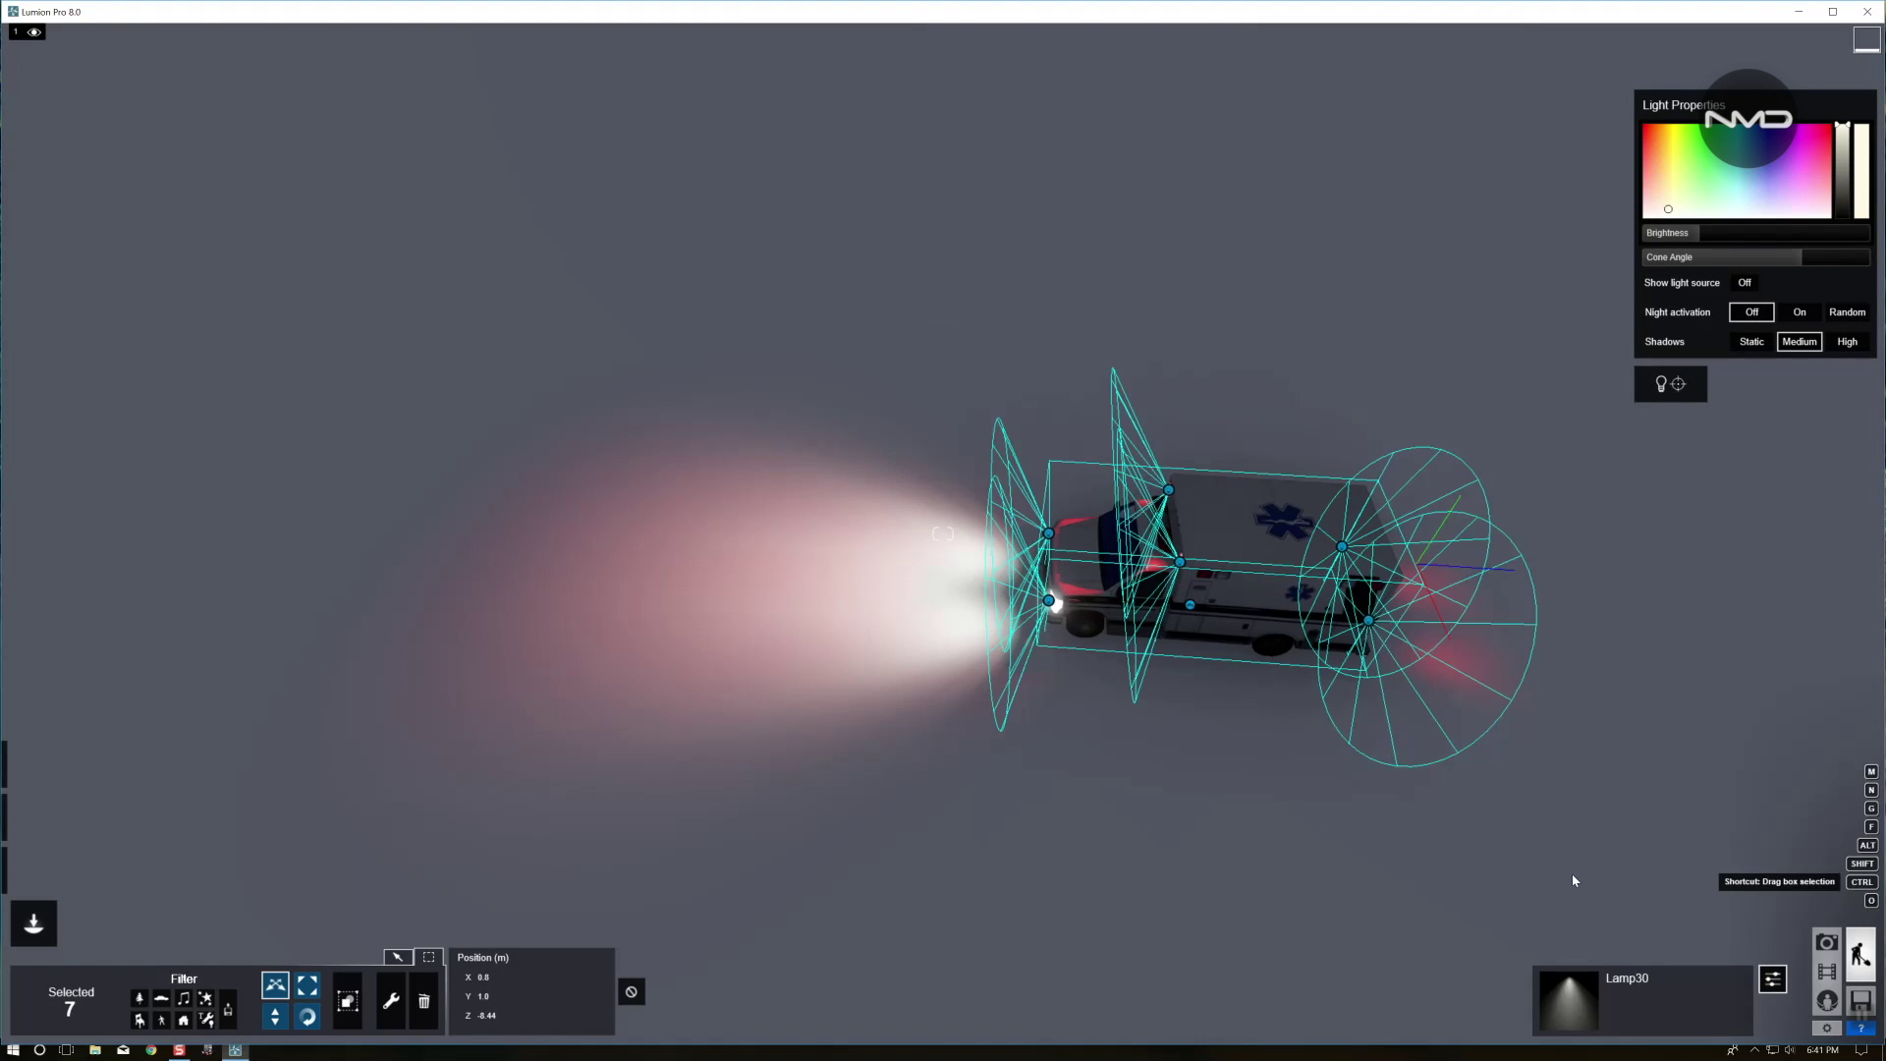
click(348, 1001)
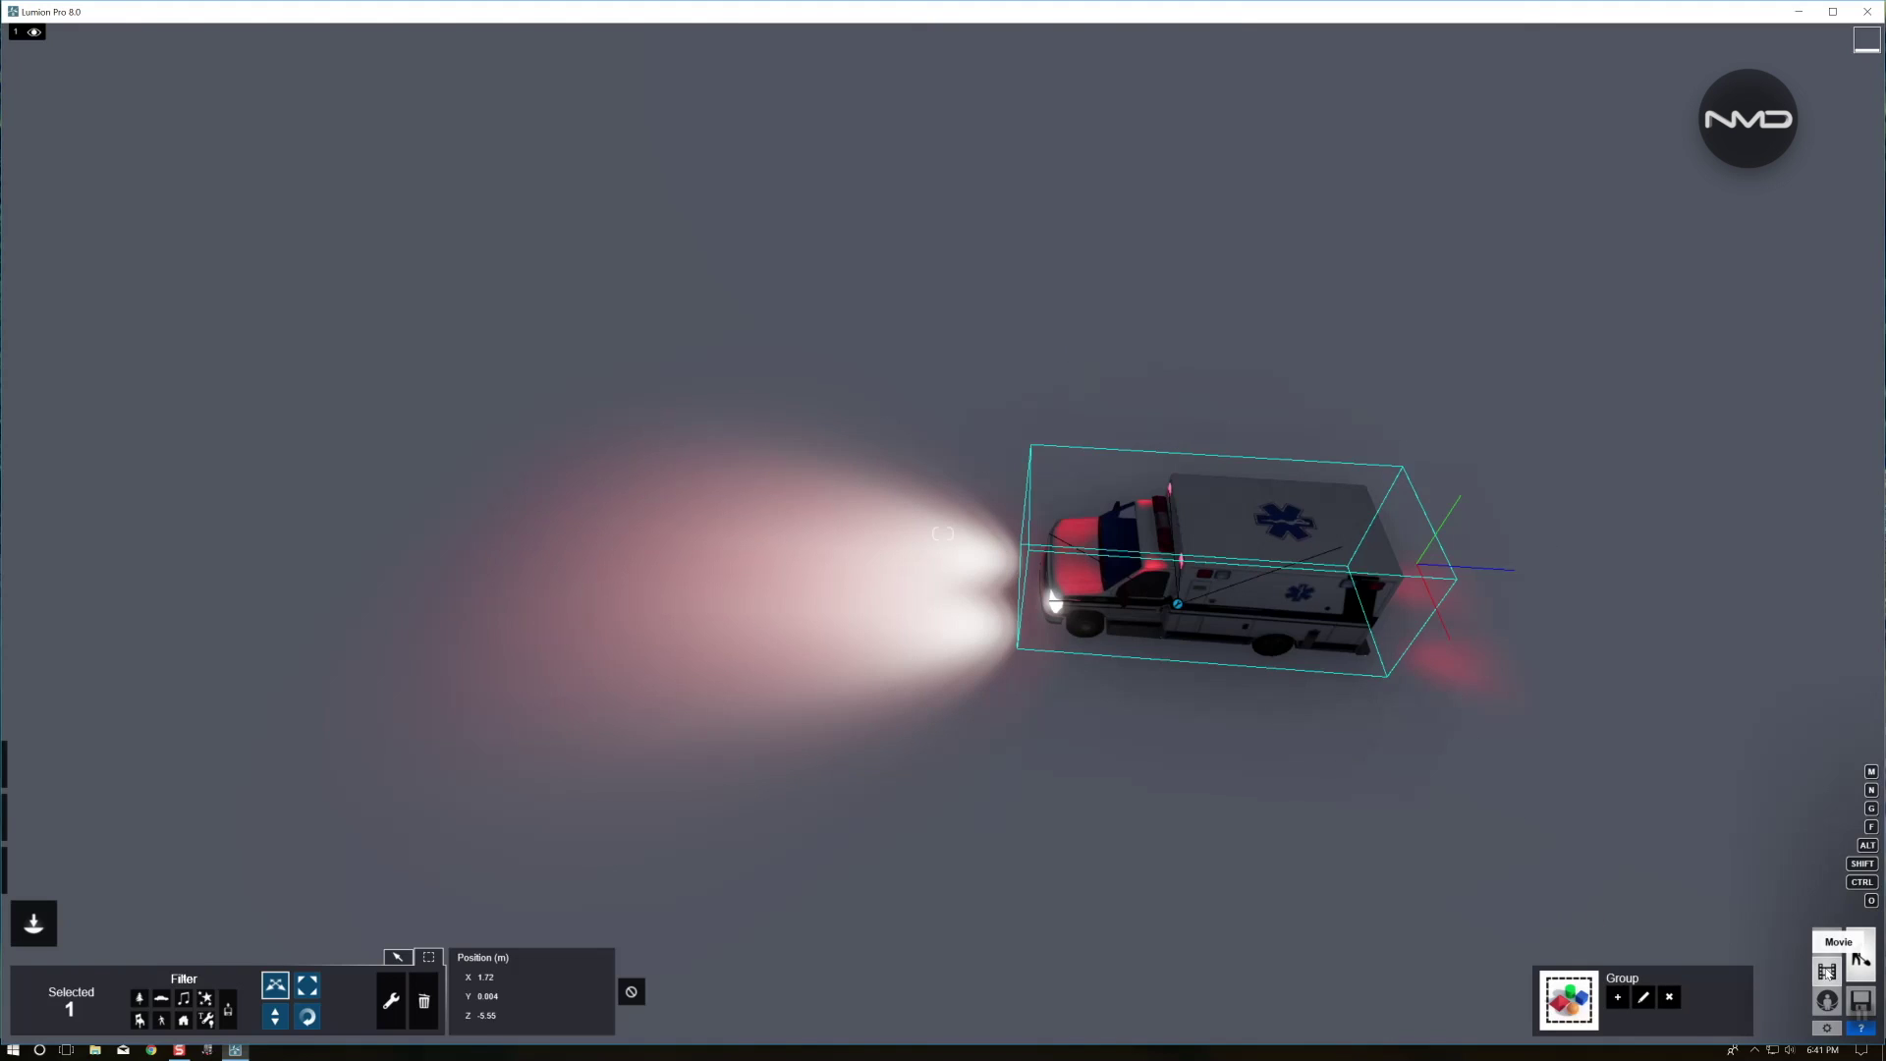
Record movie clip 8 from two identical camera shots framing the ambulance closer from above, and save it
click(1823, 971)
click(928, 958)
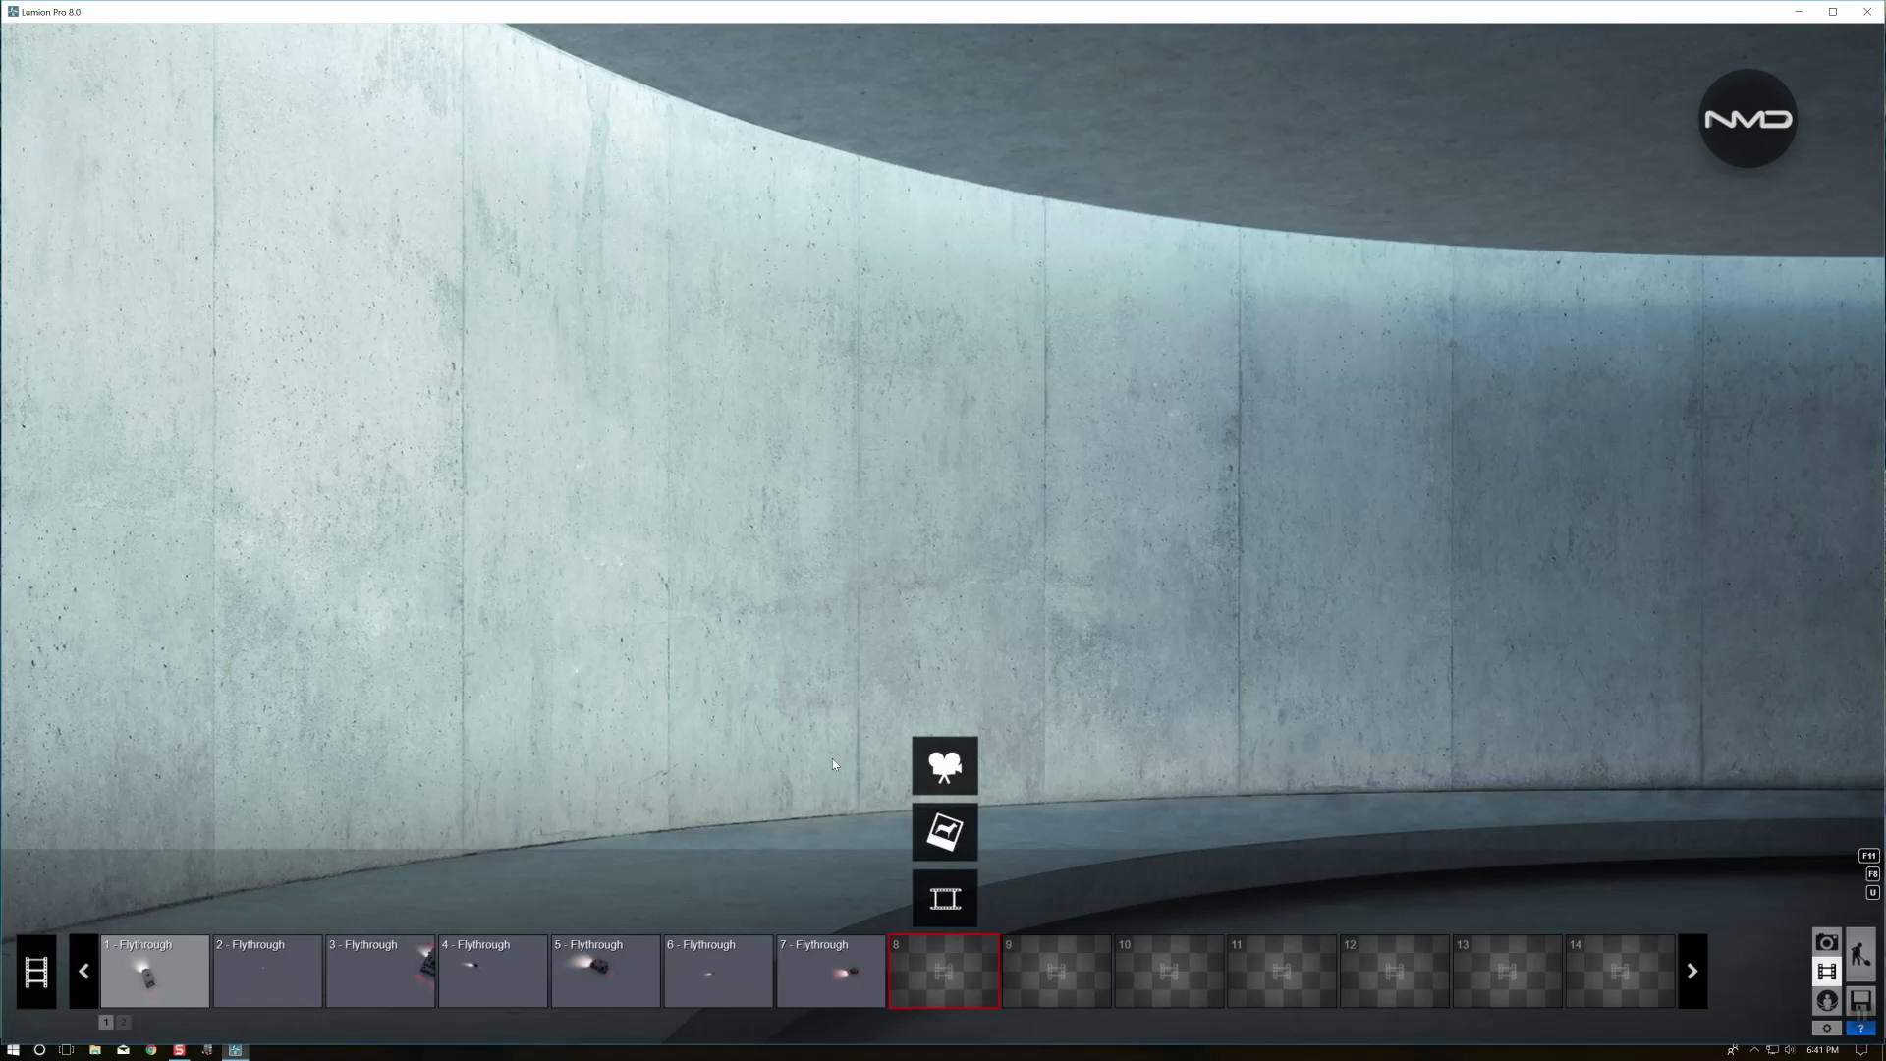
click(945, 764)
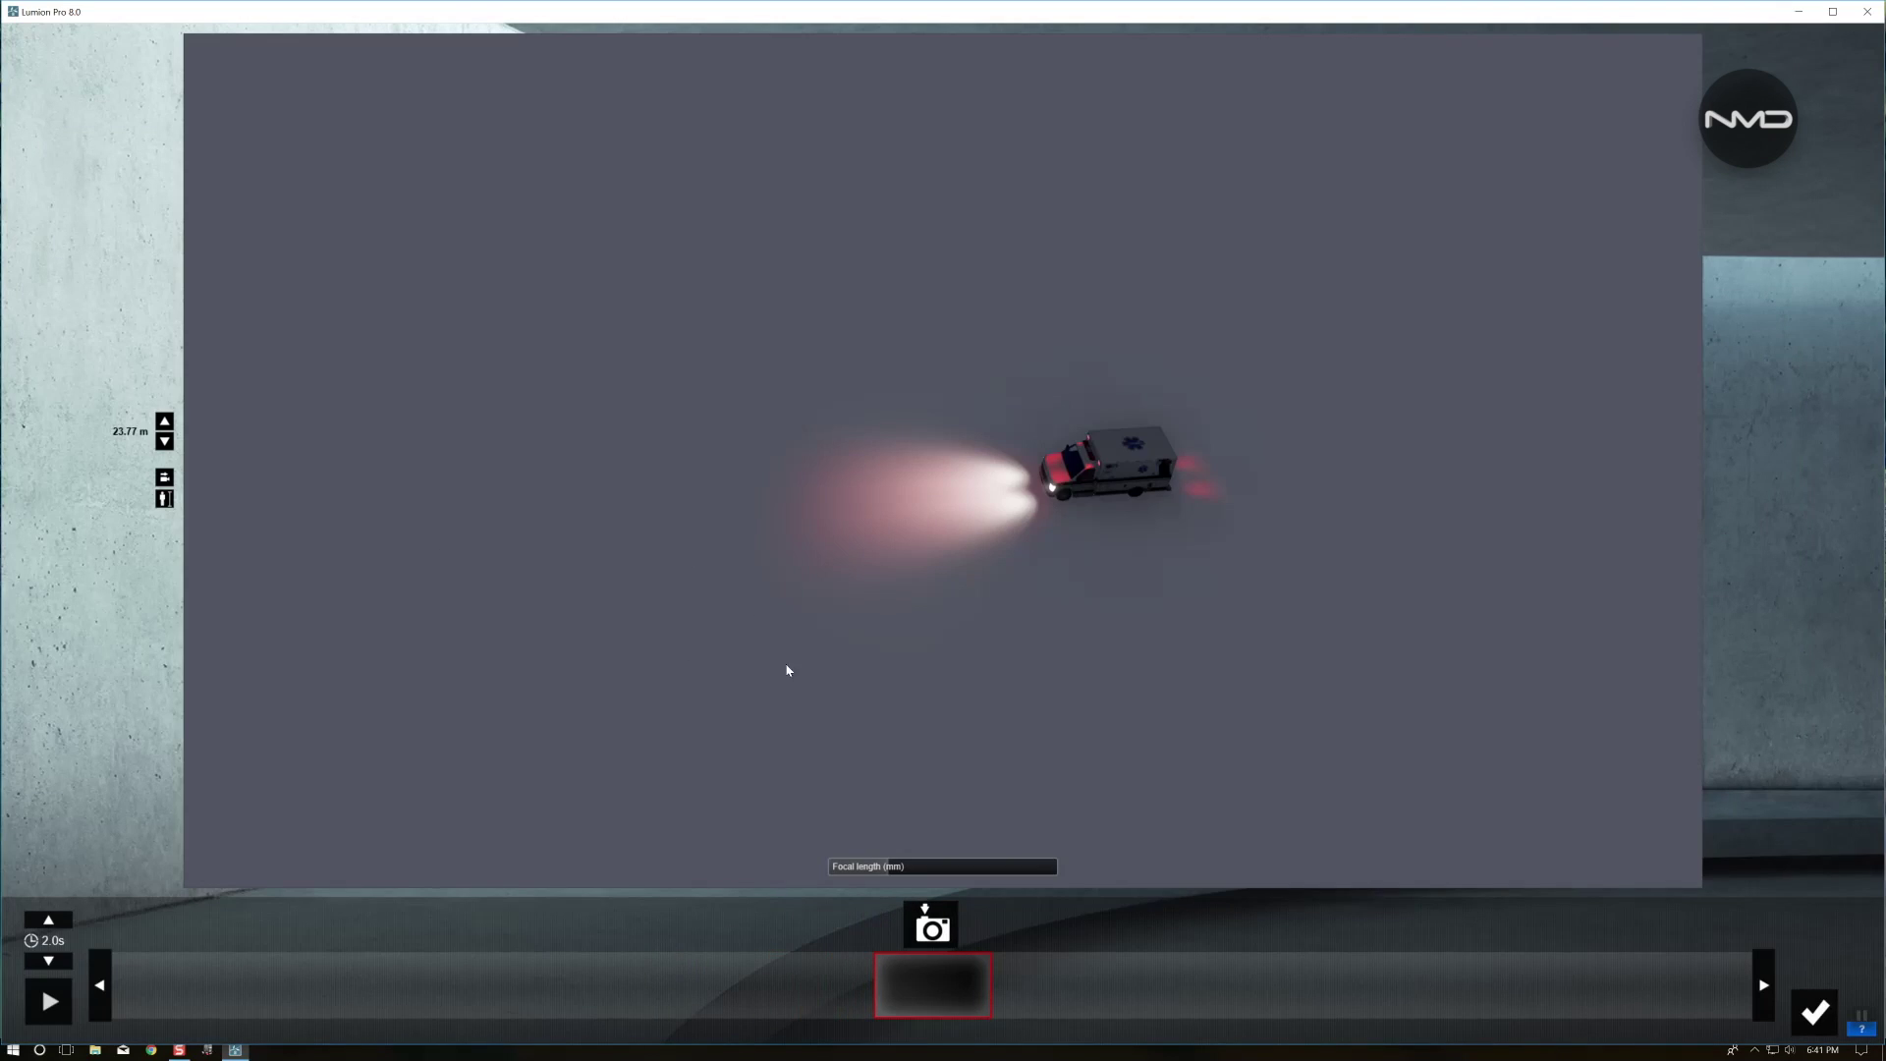
scroll(1010, 501, up, 5)
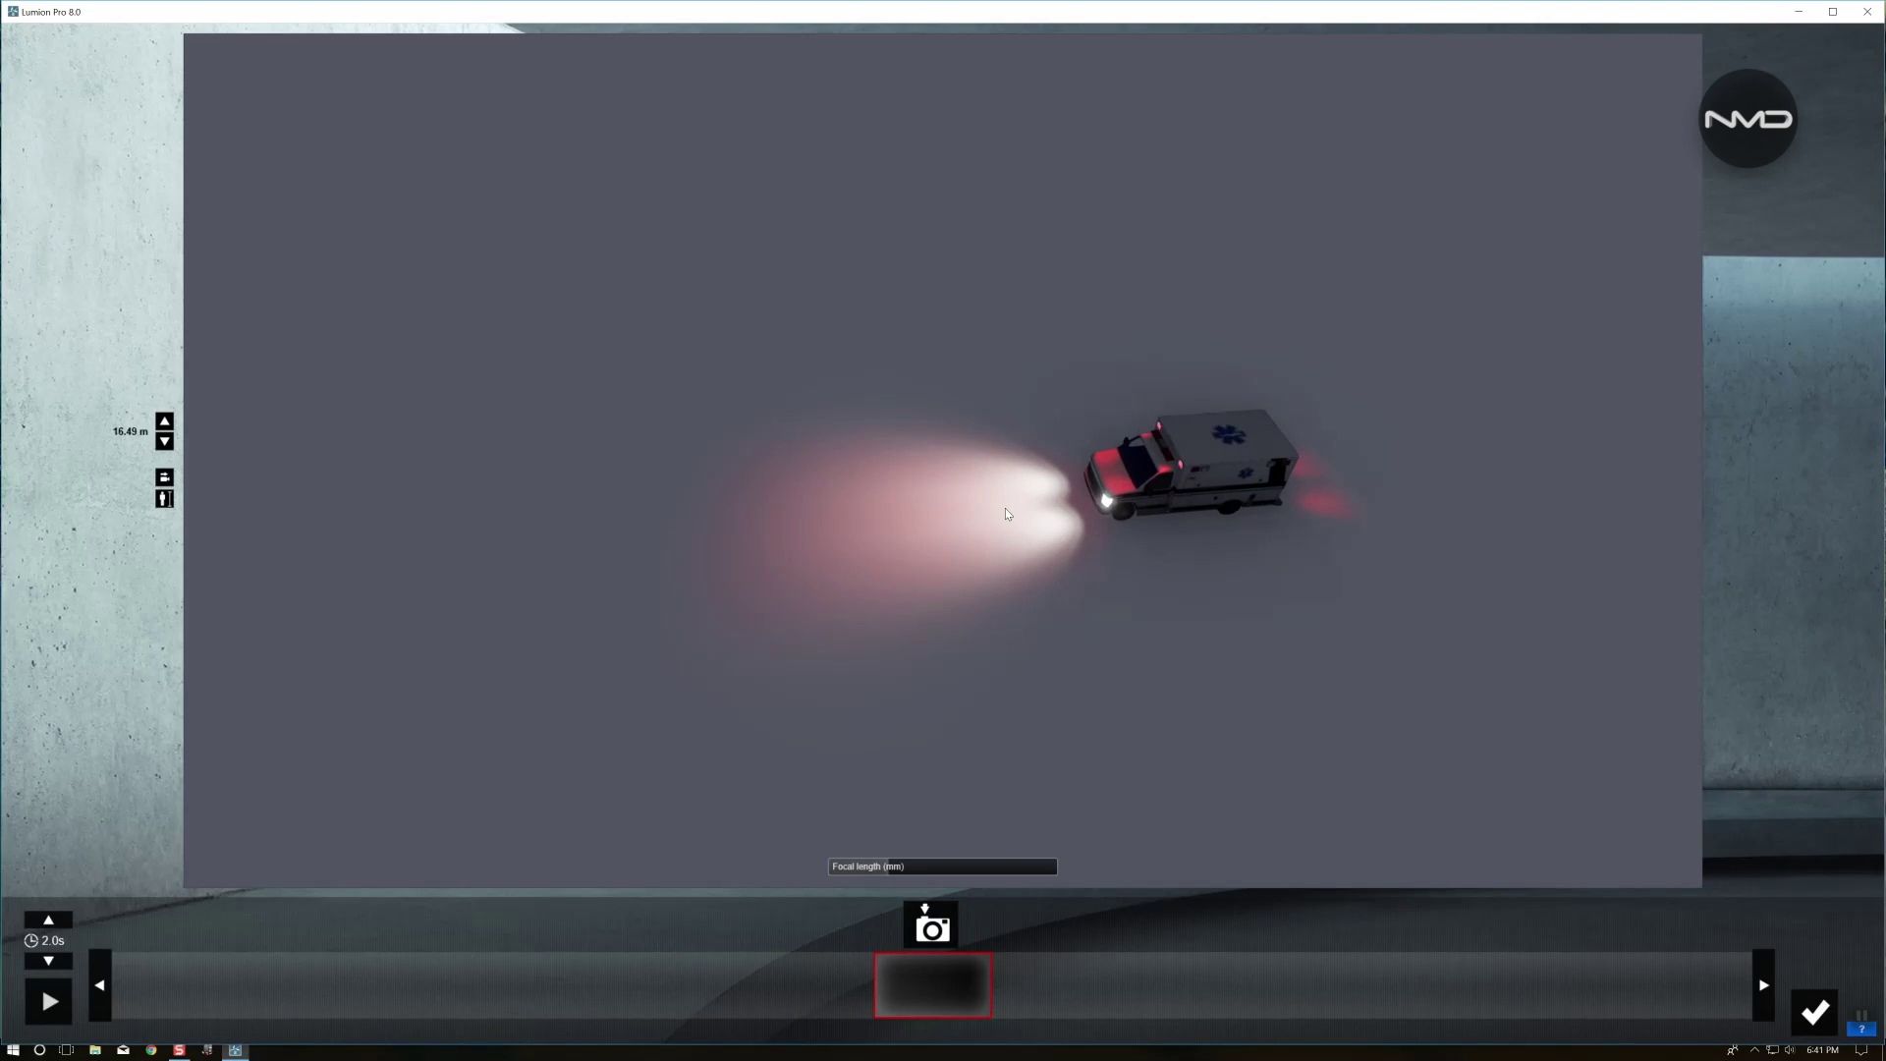
click(931, 927)
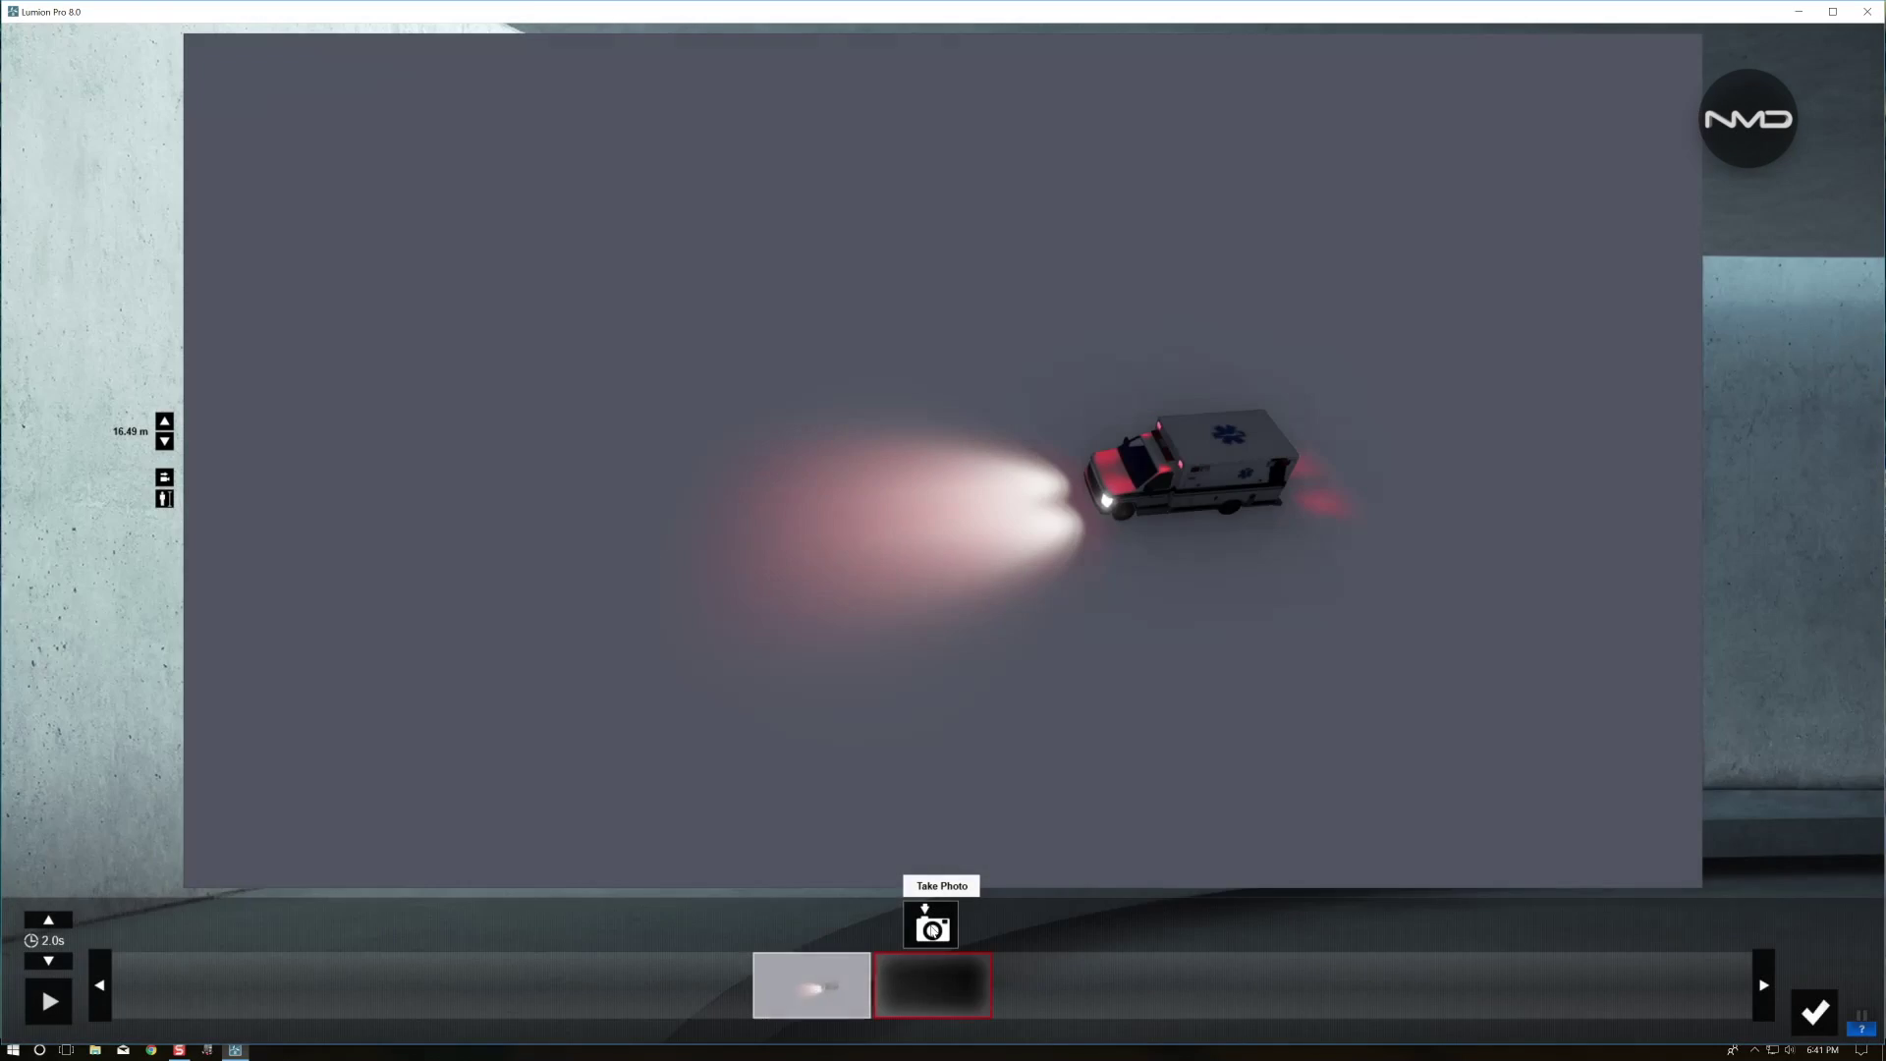
click(932, 927)
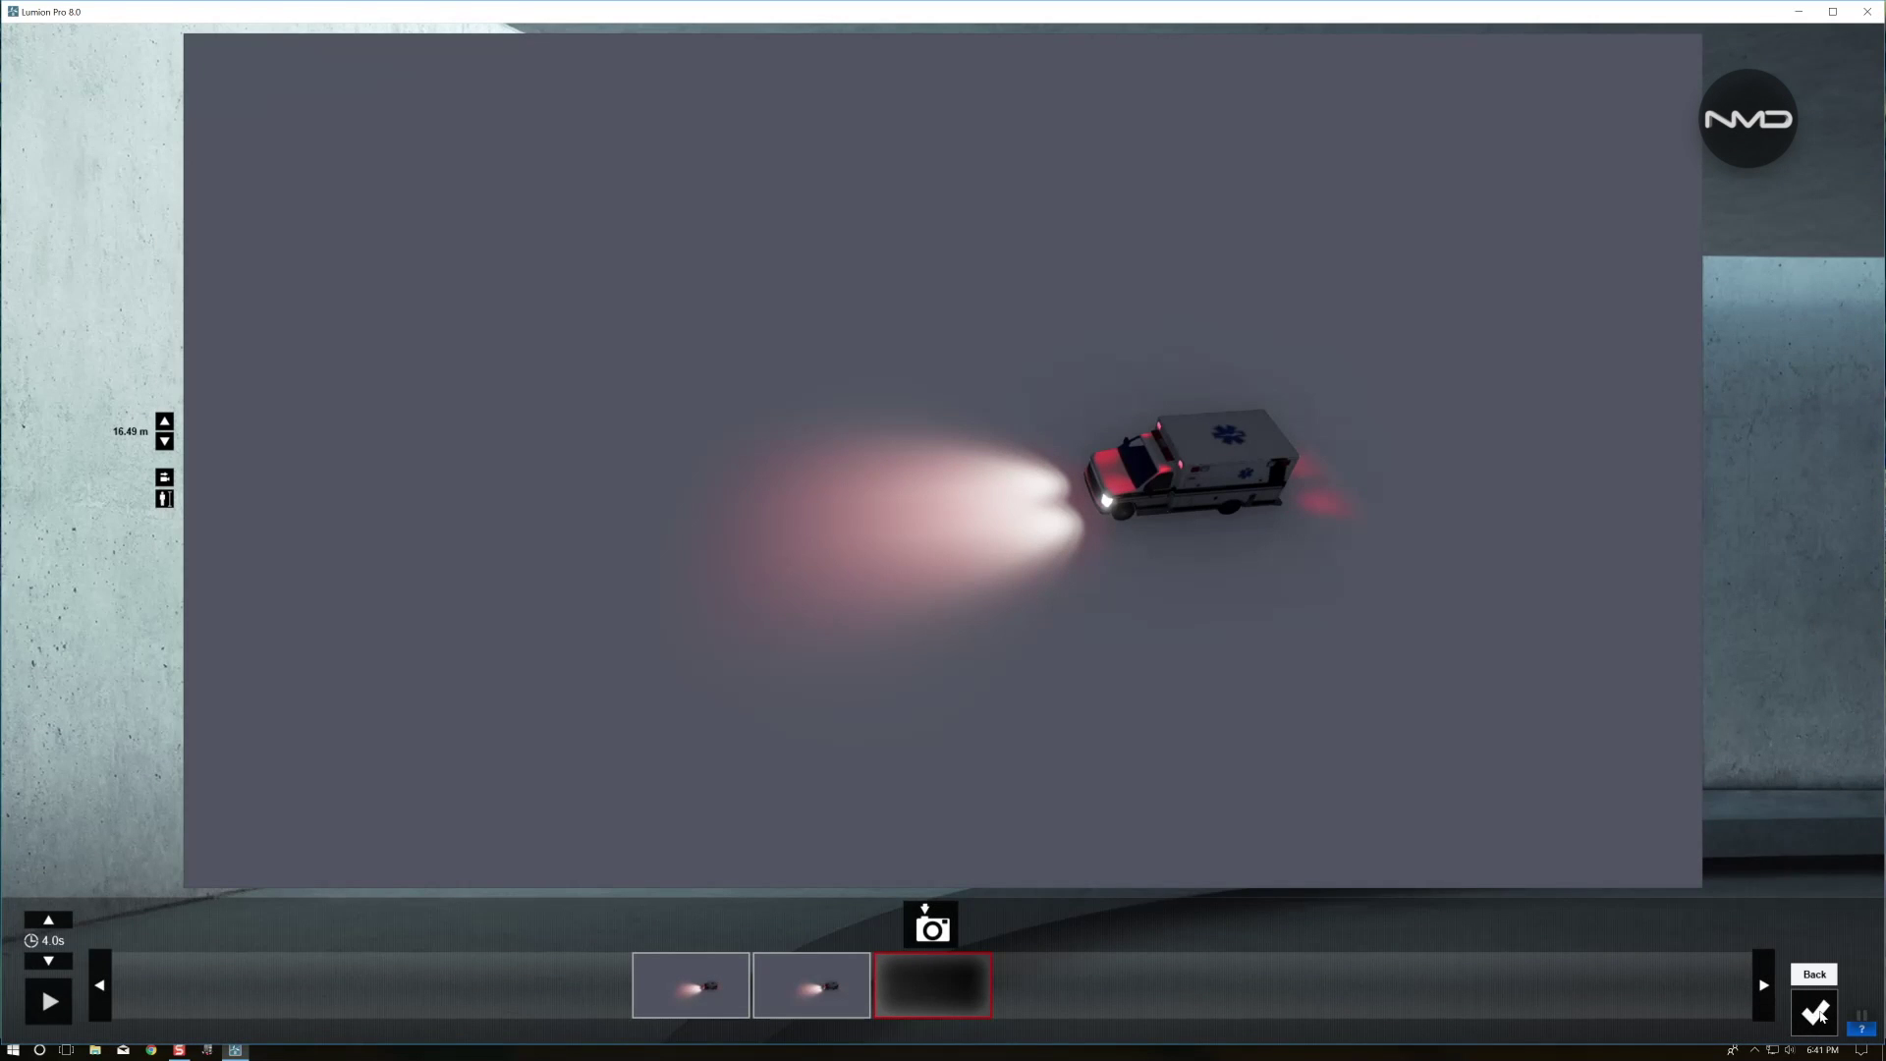
click(1814, 1012)
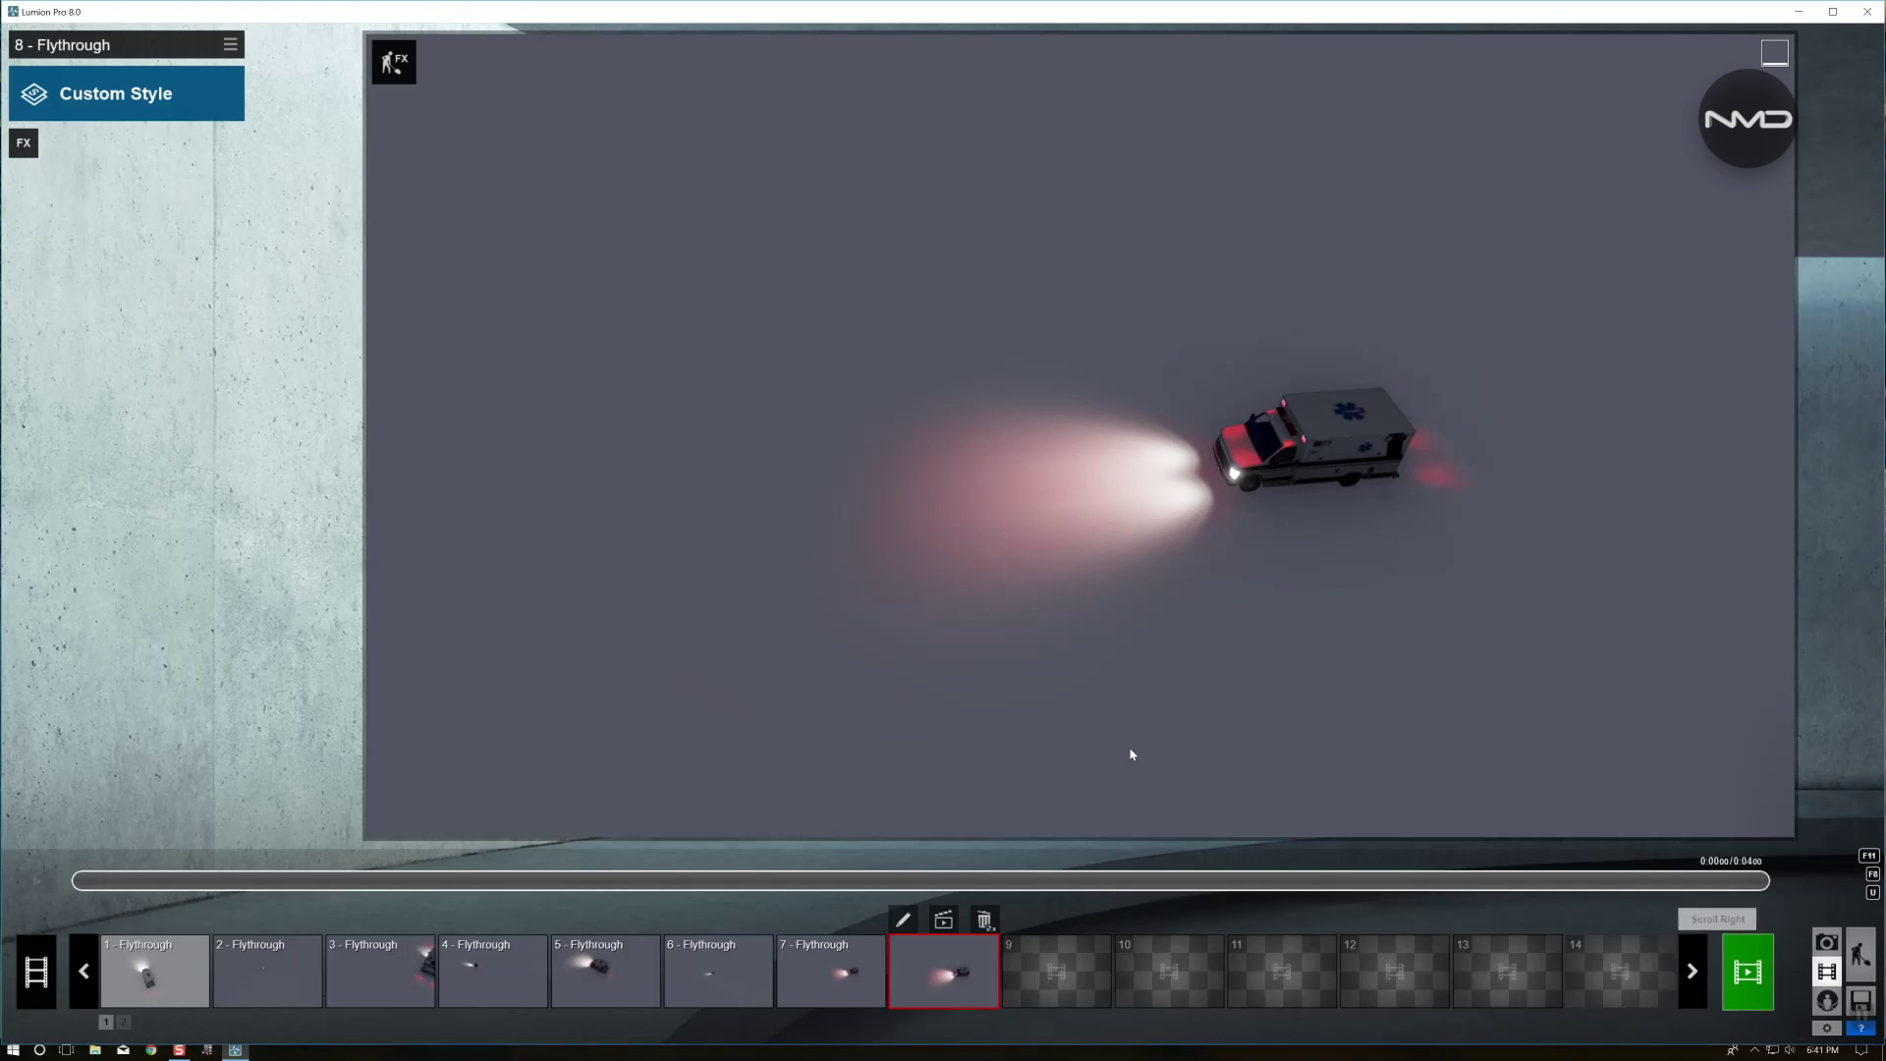
Add the Mass Move effect to clip 8 and open it for path editing
click(23, 142)
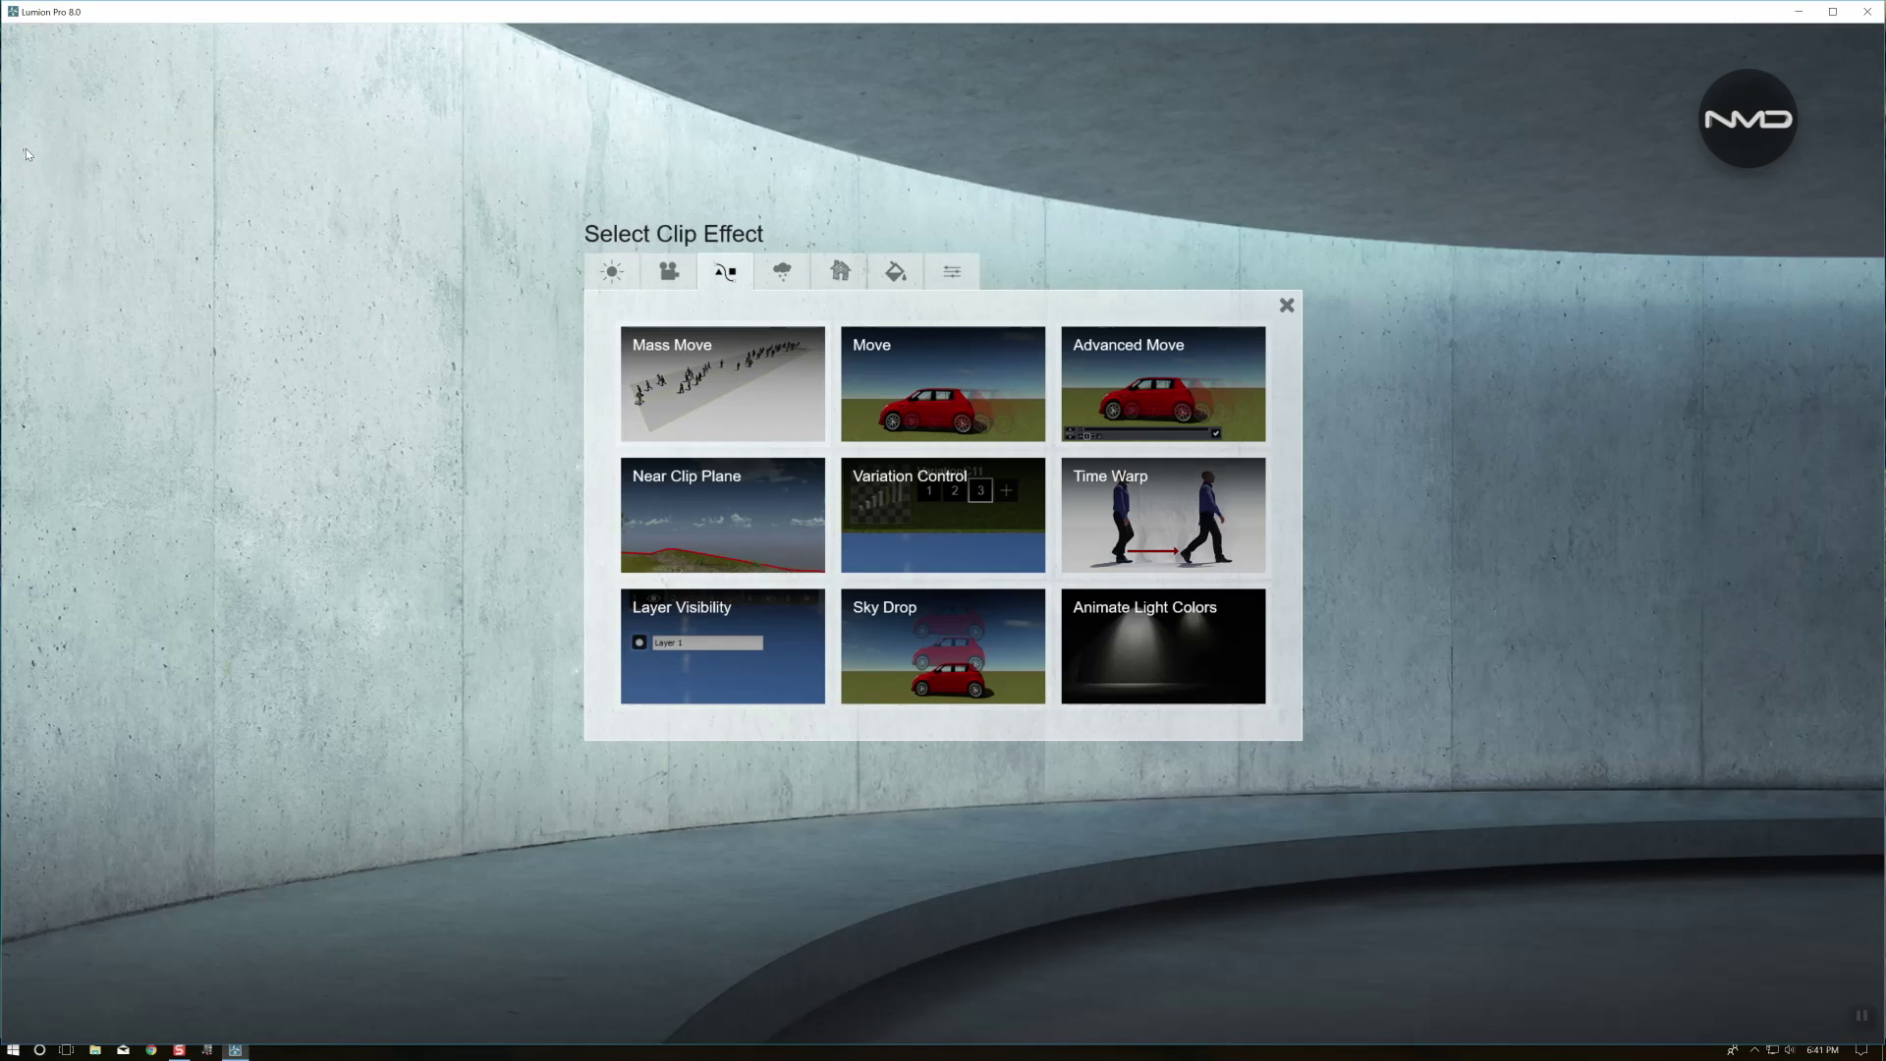
click(709, 410)
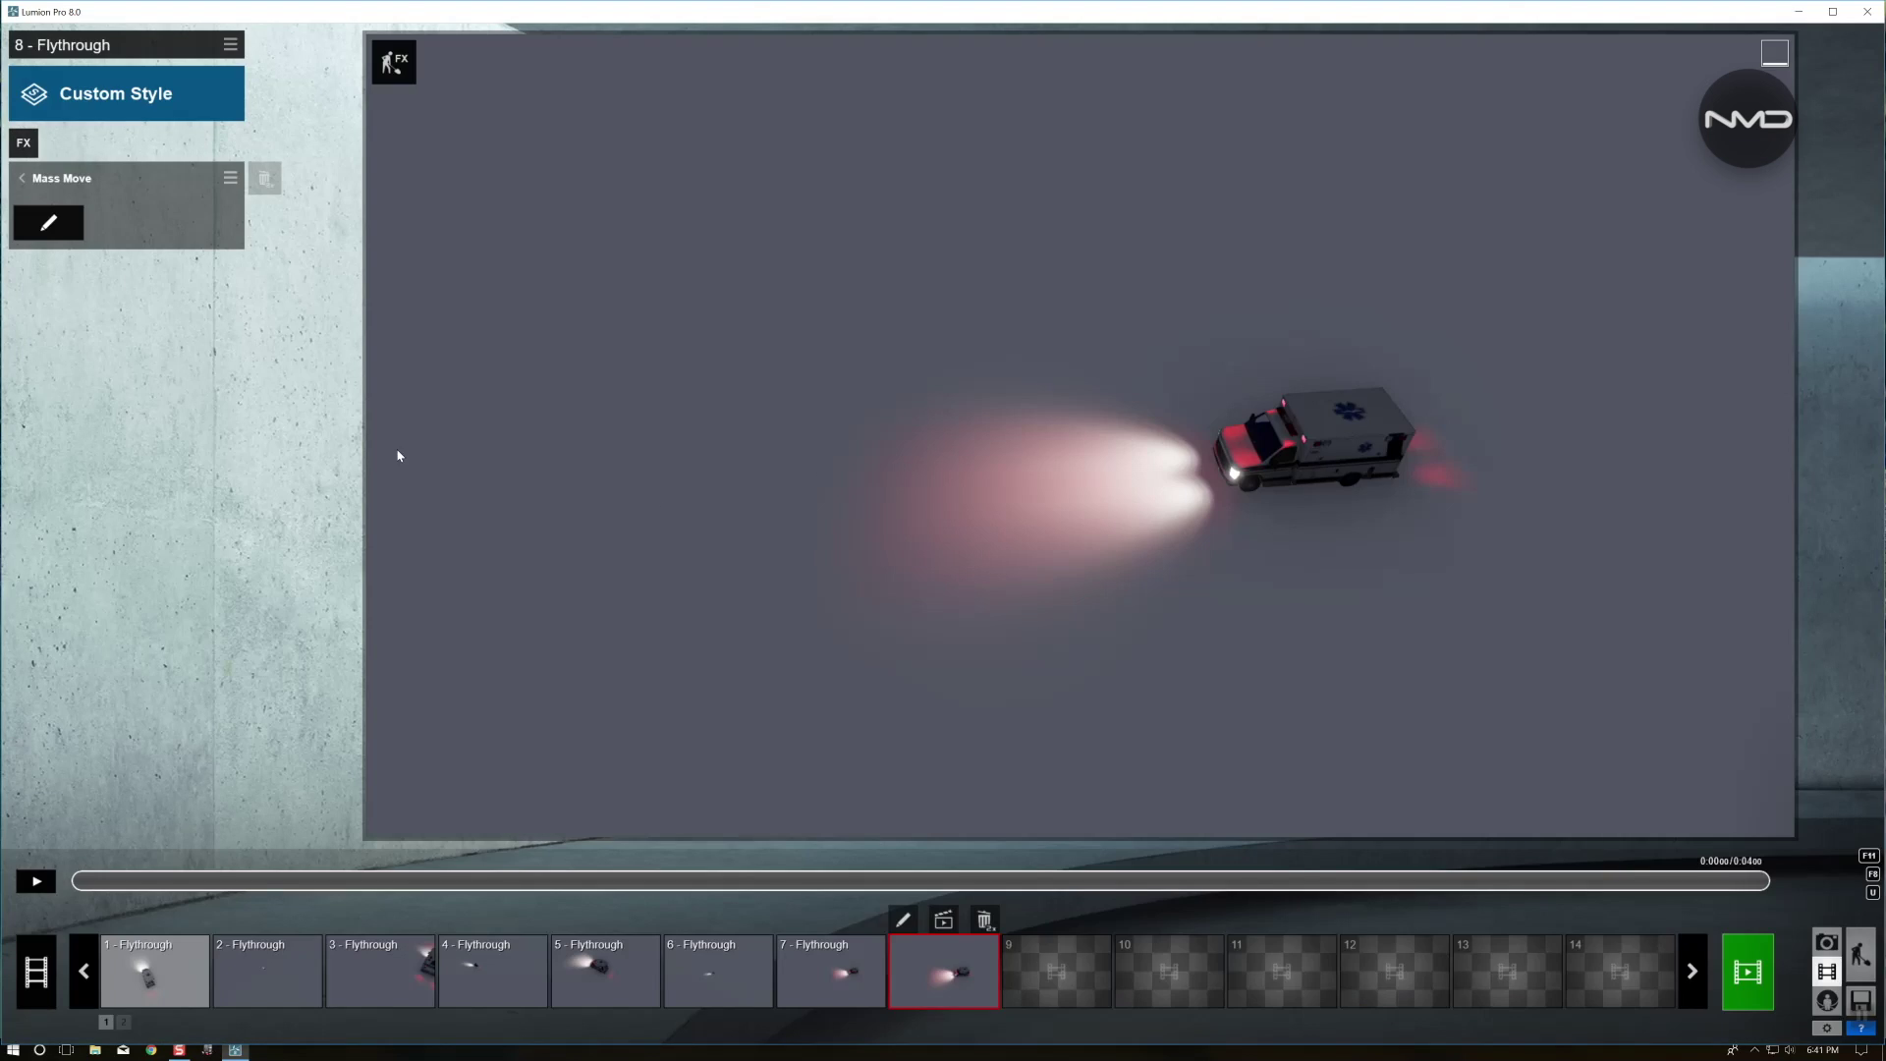
click(48, 225)
Lay a four-node path starting behind the ambulance, running beneath it and bending away ahead through two more nodes
click(1475, 540)
click(903, 645)
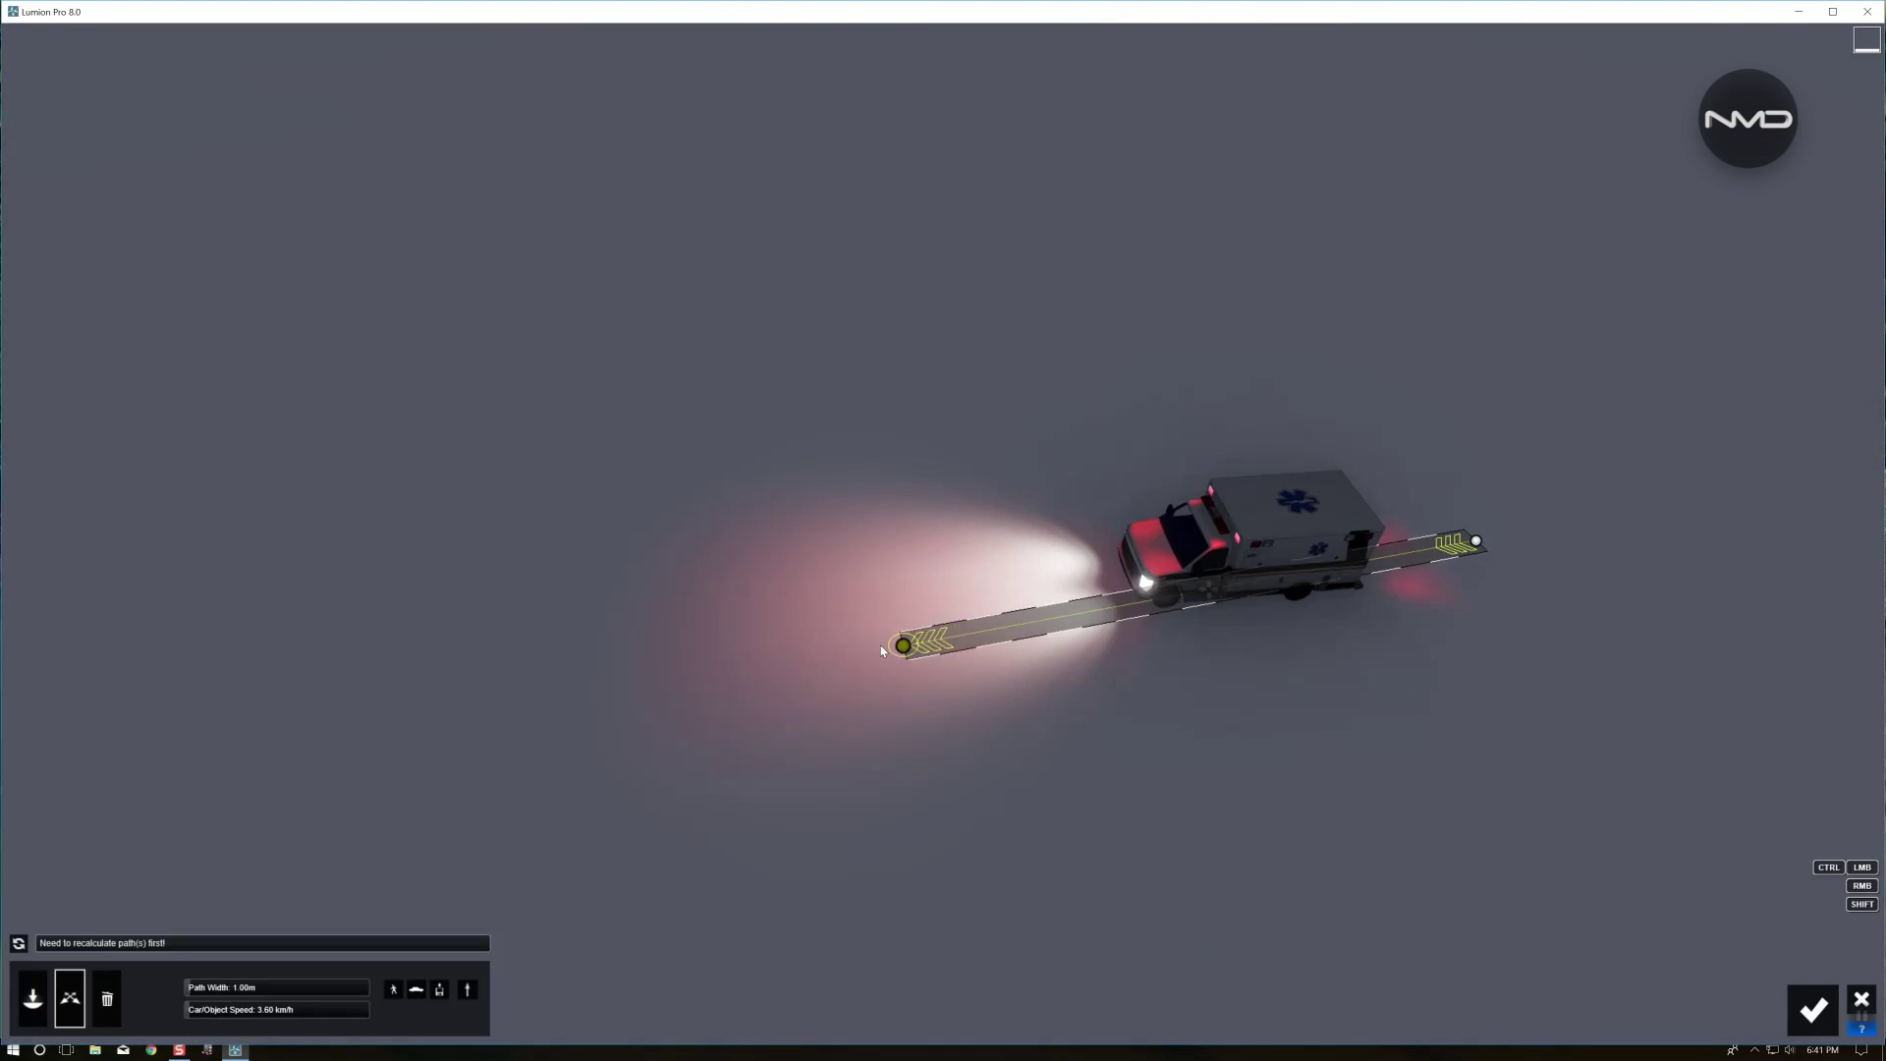
drag(882, 651, 950, 605)
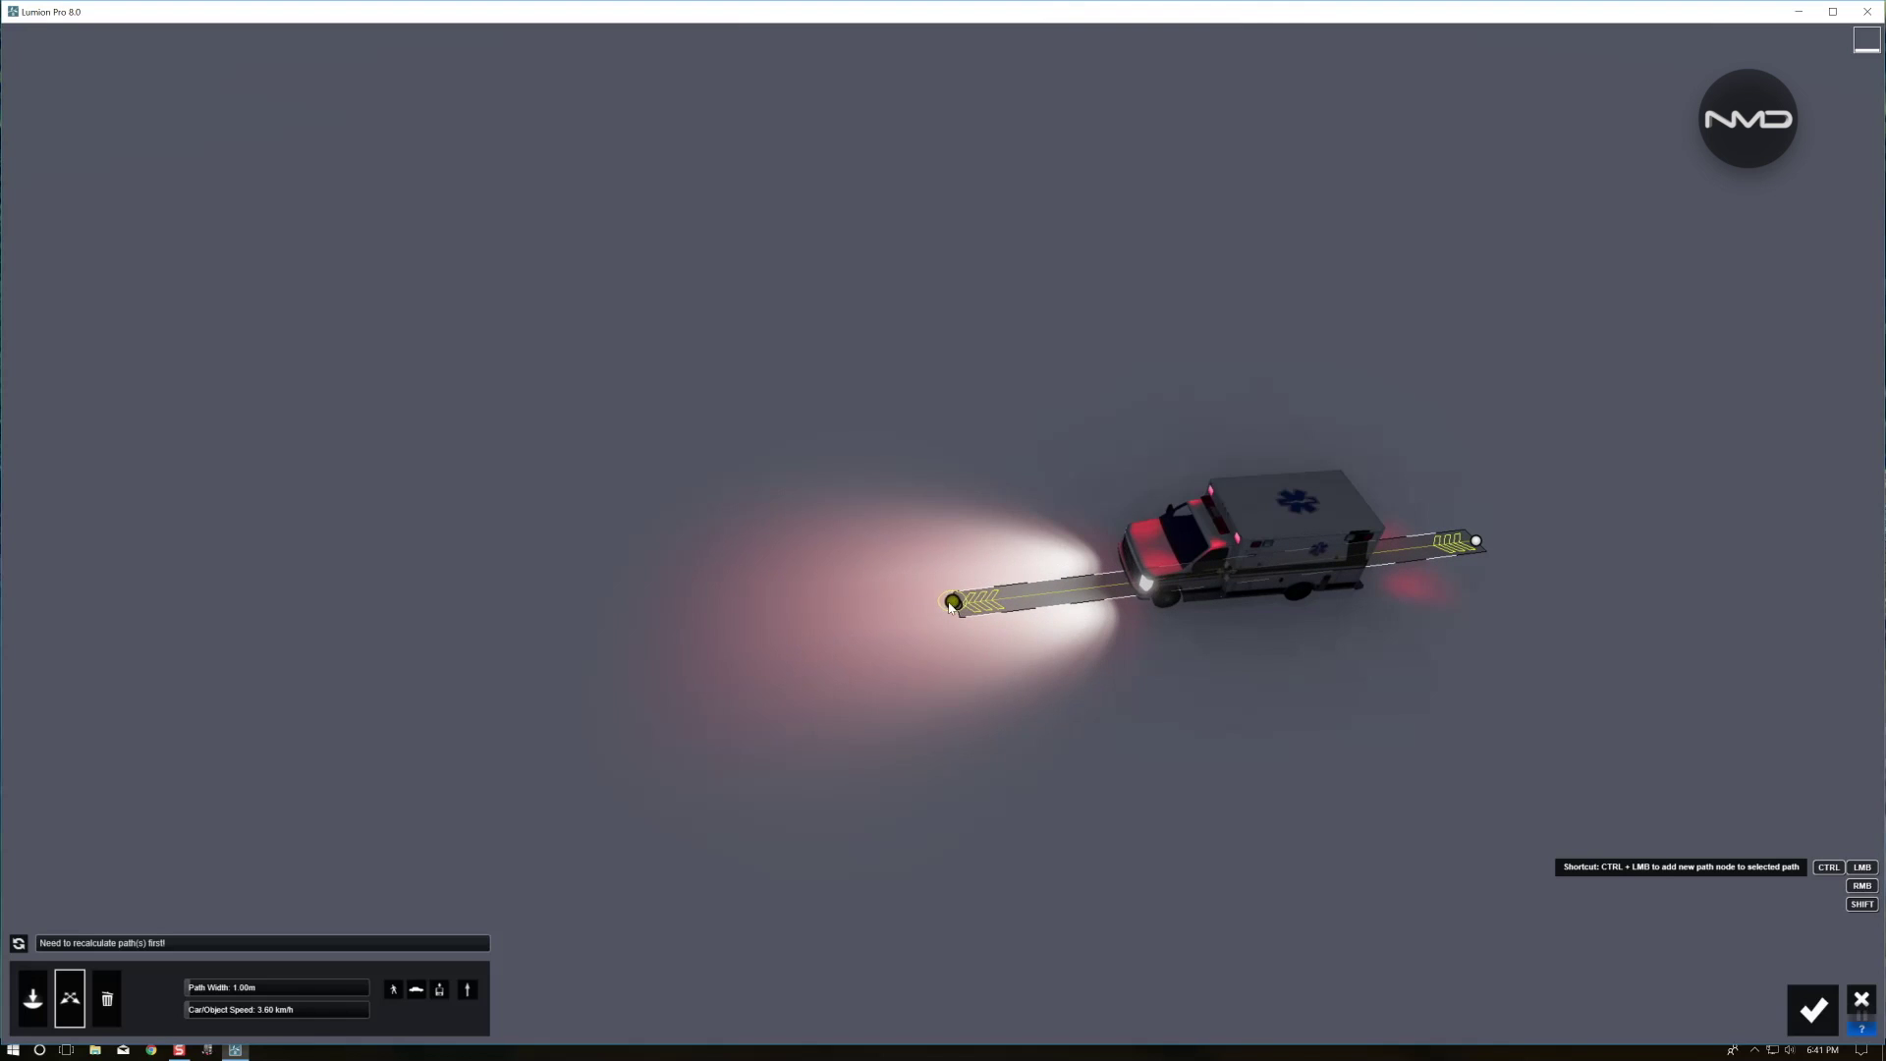
ctrl+click(545, 488)
ctrl+click(331, 169)
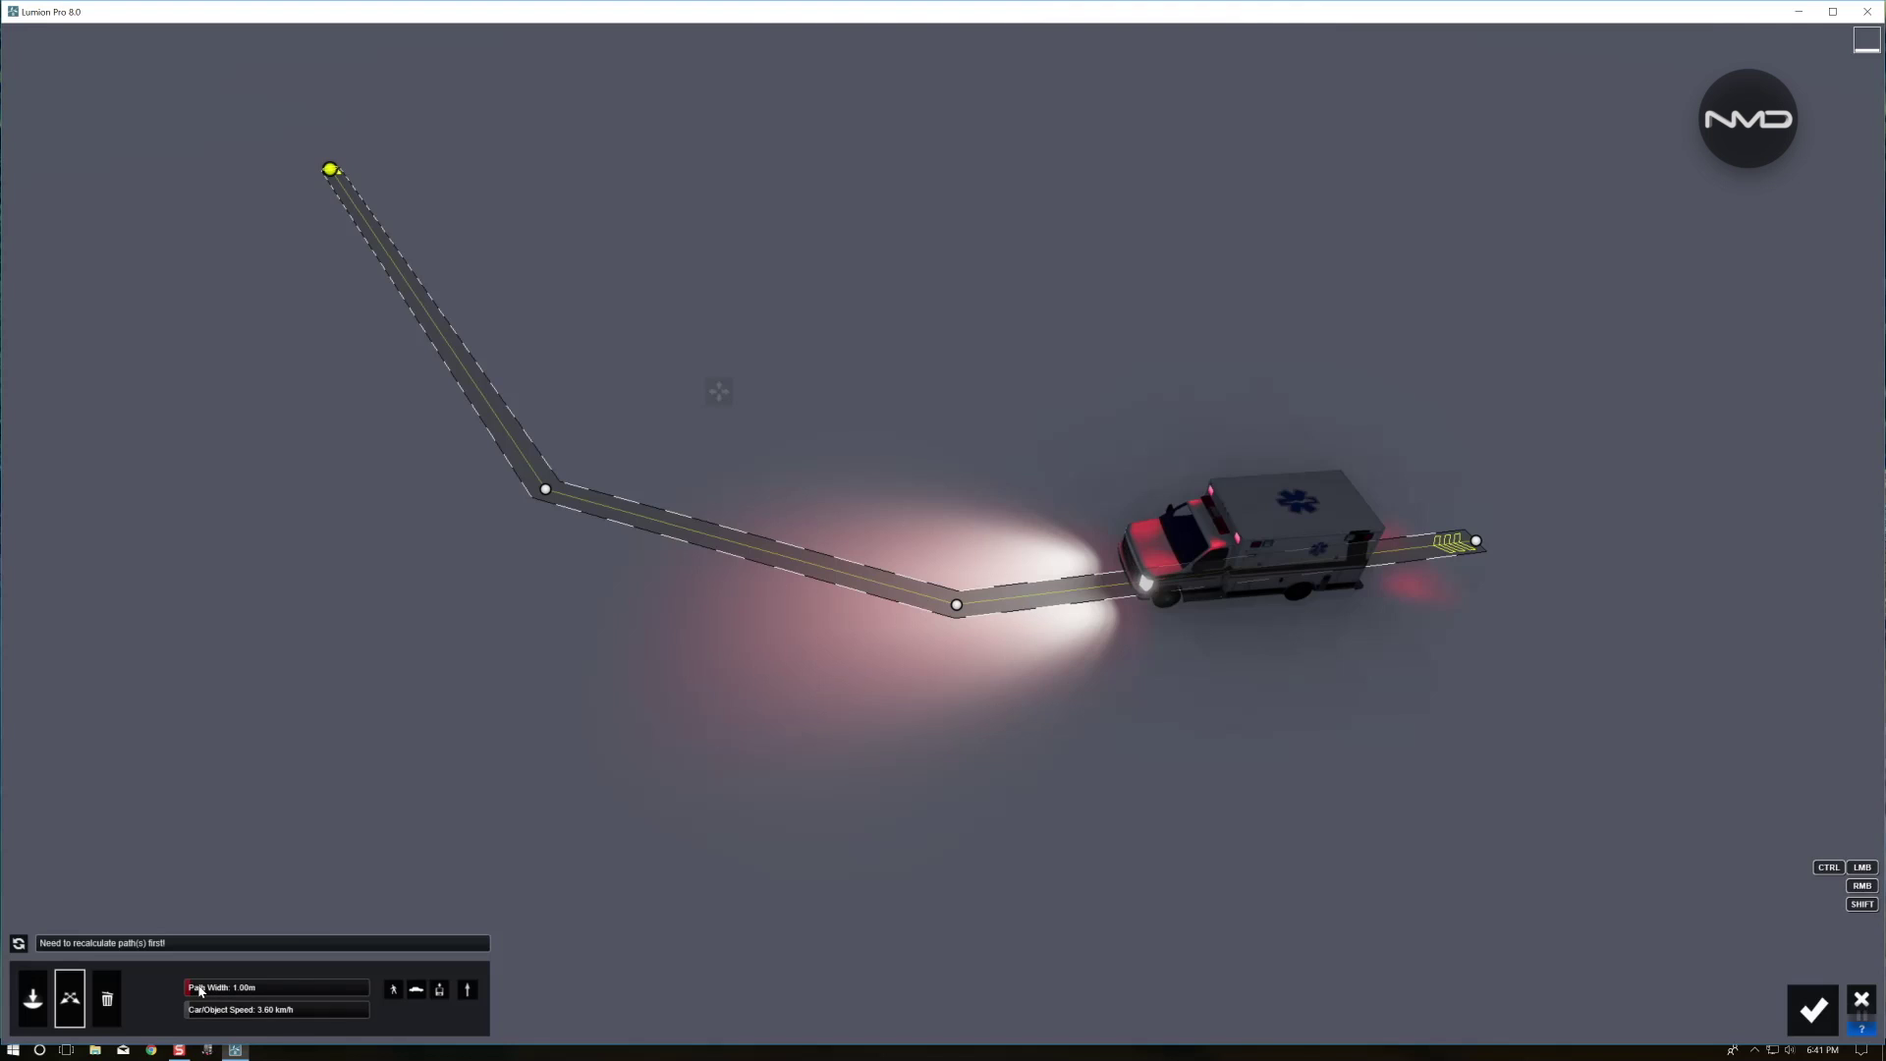
Widen the path to 6.51 m and set the car/object speed to 18.79 km/h
drag(200, 990, 244, 994)
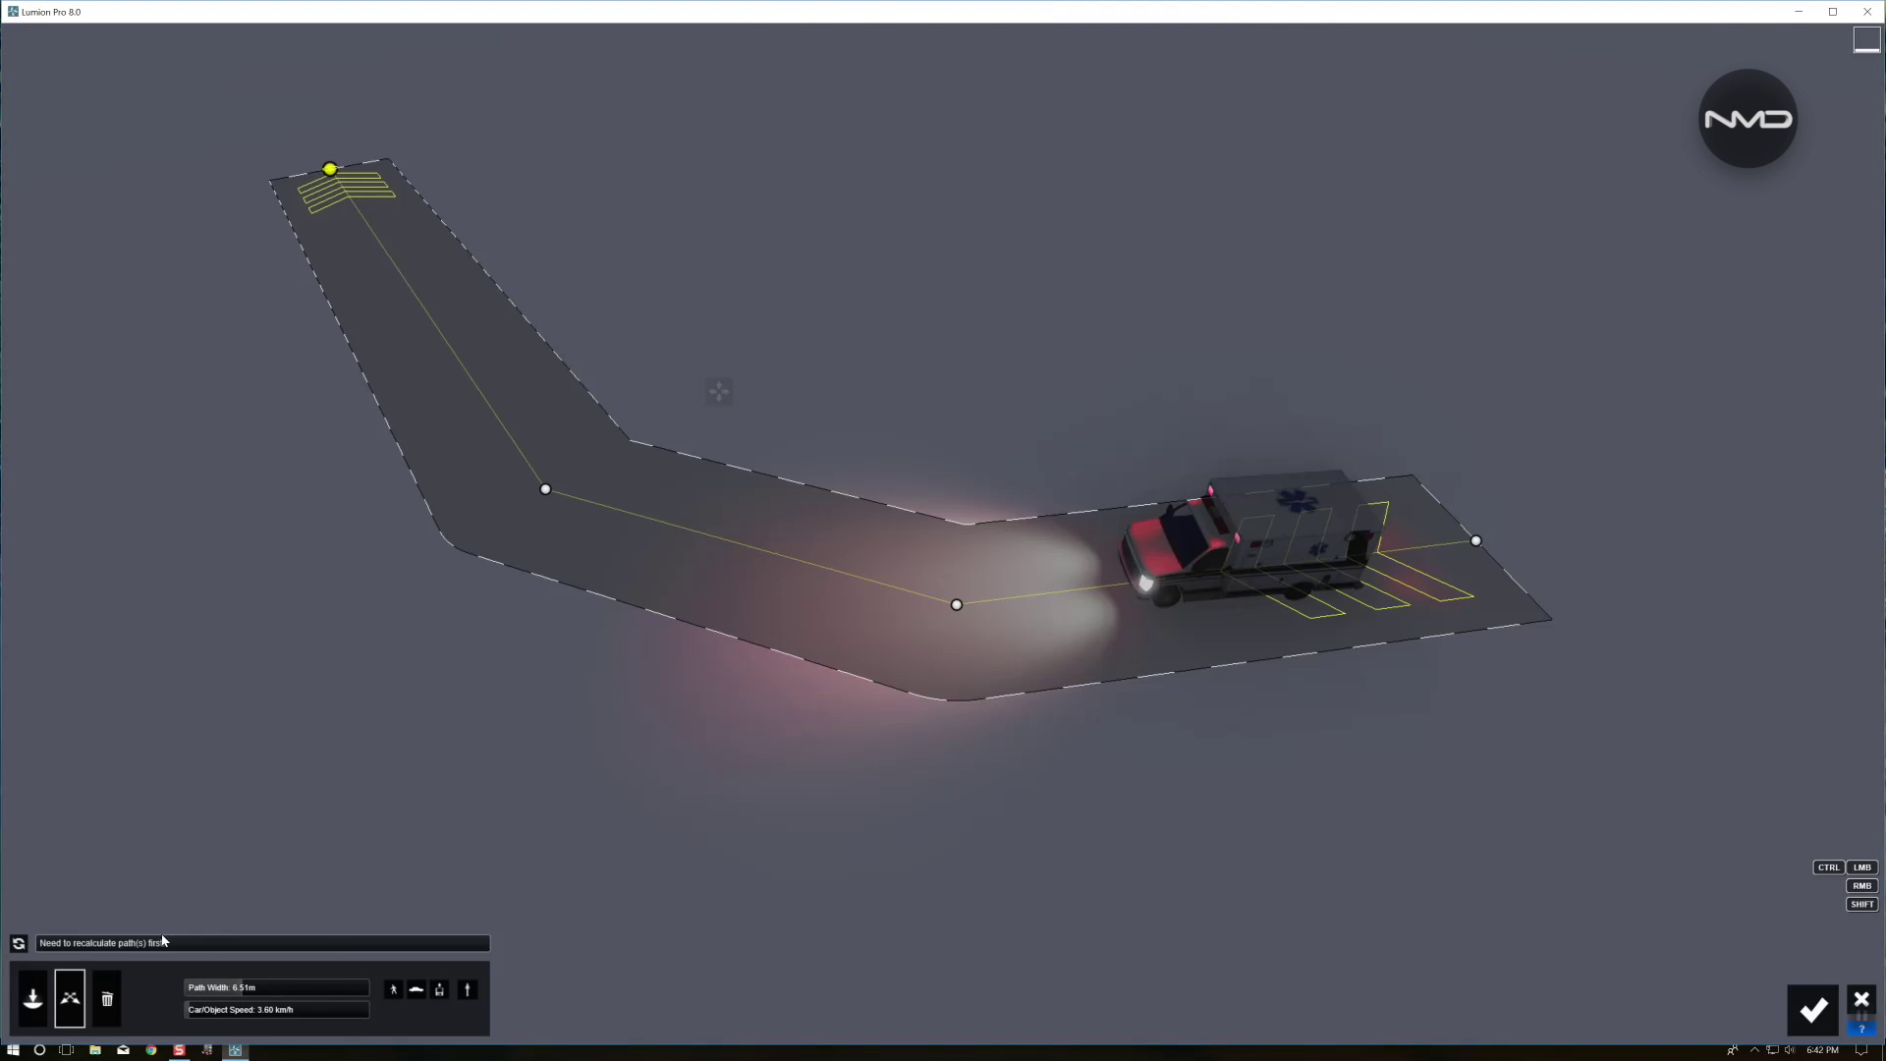
drag(200, 1017, 212, 1013)
drag(275, 1012, 277, 1010)
Set the smoothness of the path's two corner nodes to 100%
right_drag(568, 729, 1100, 699)
click(1109, 639)
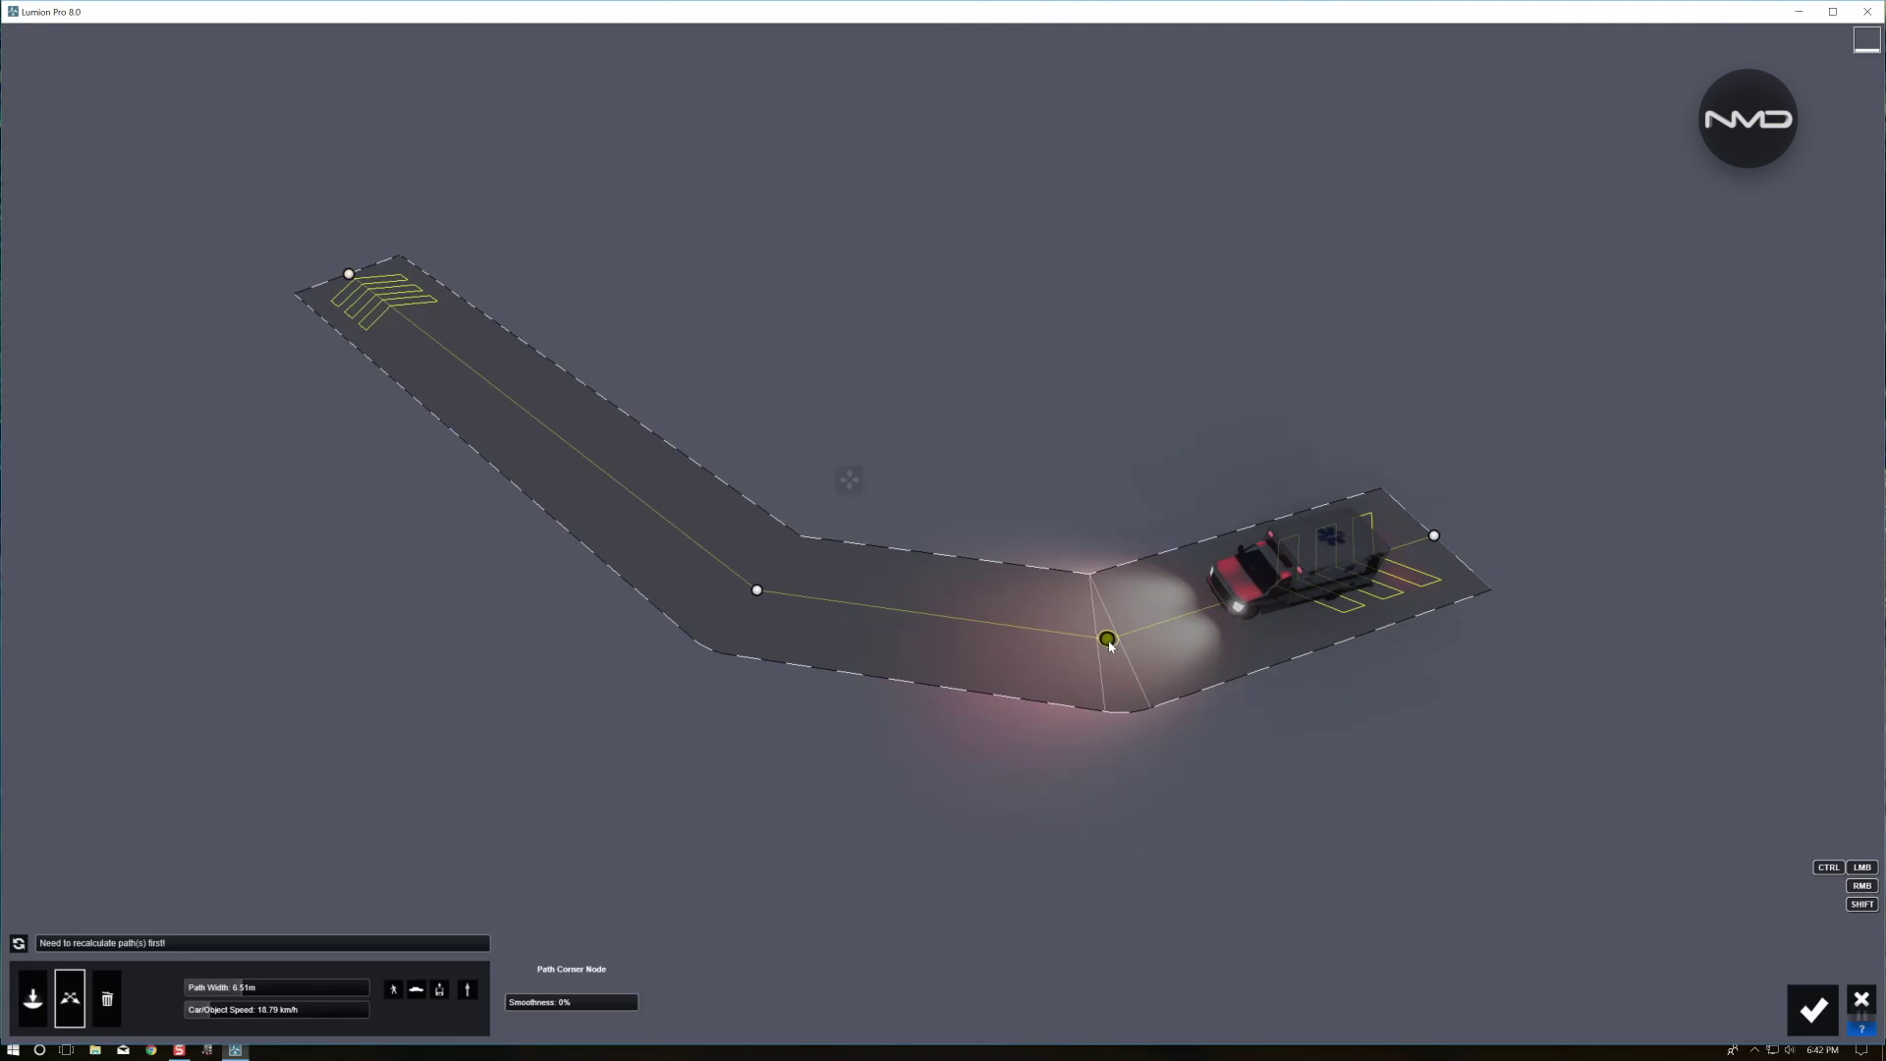
drag(516, 1007, 641, 1000)
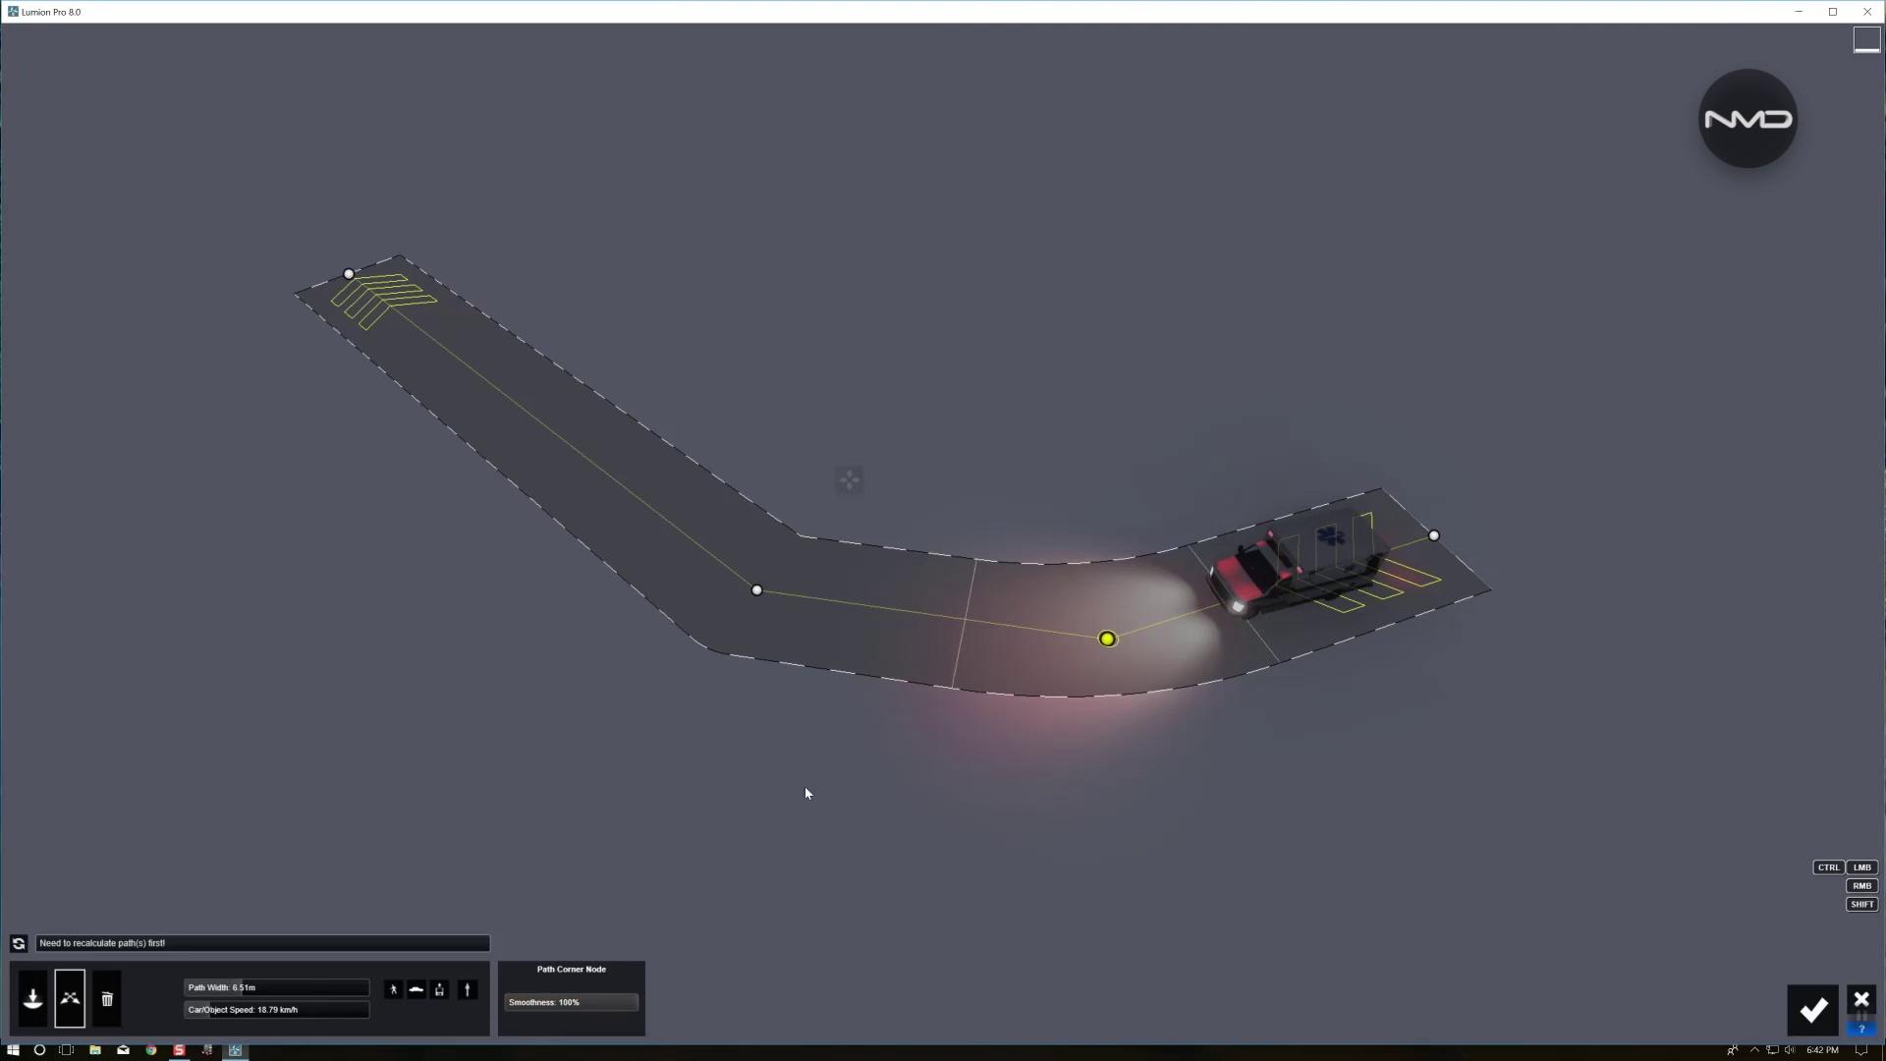
click(757, 590)
drag(535, 1007, 697, 998)
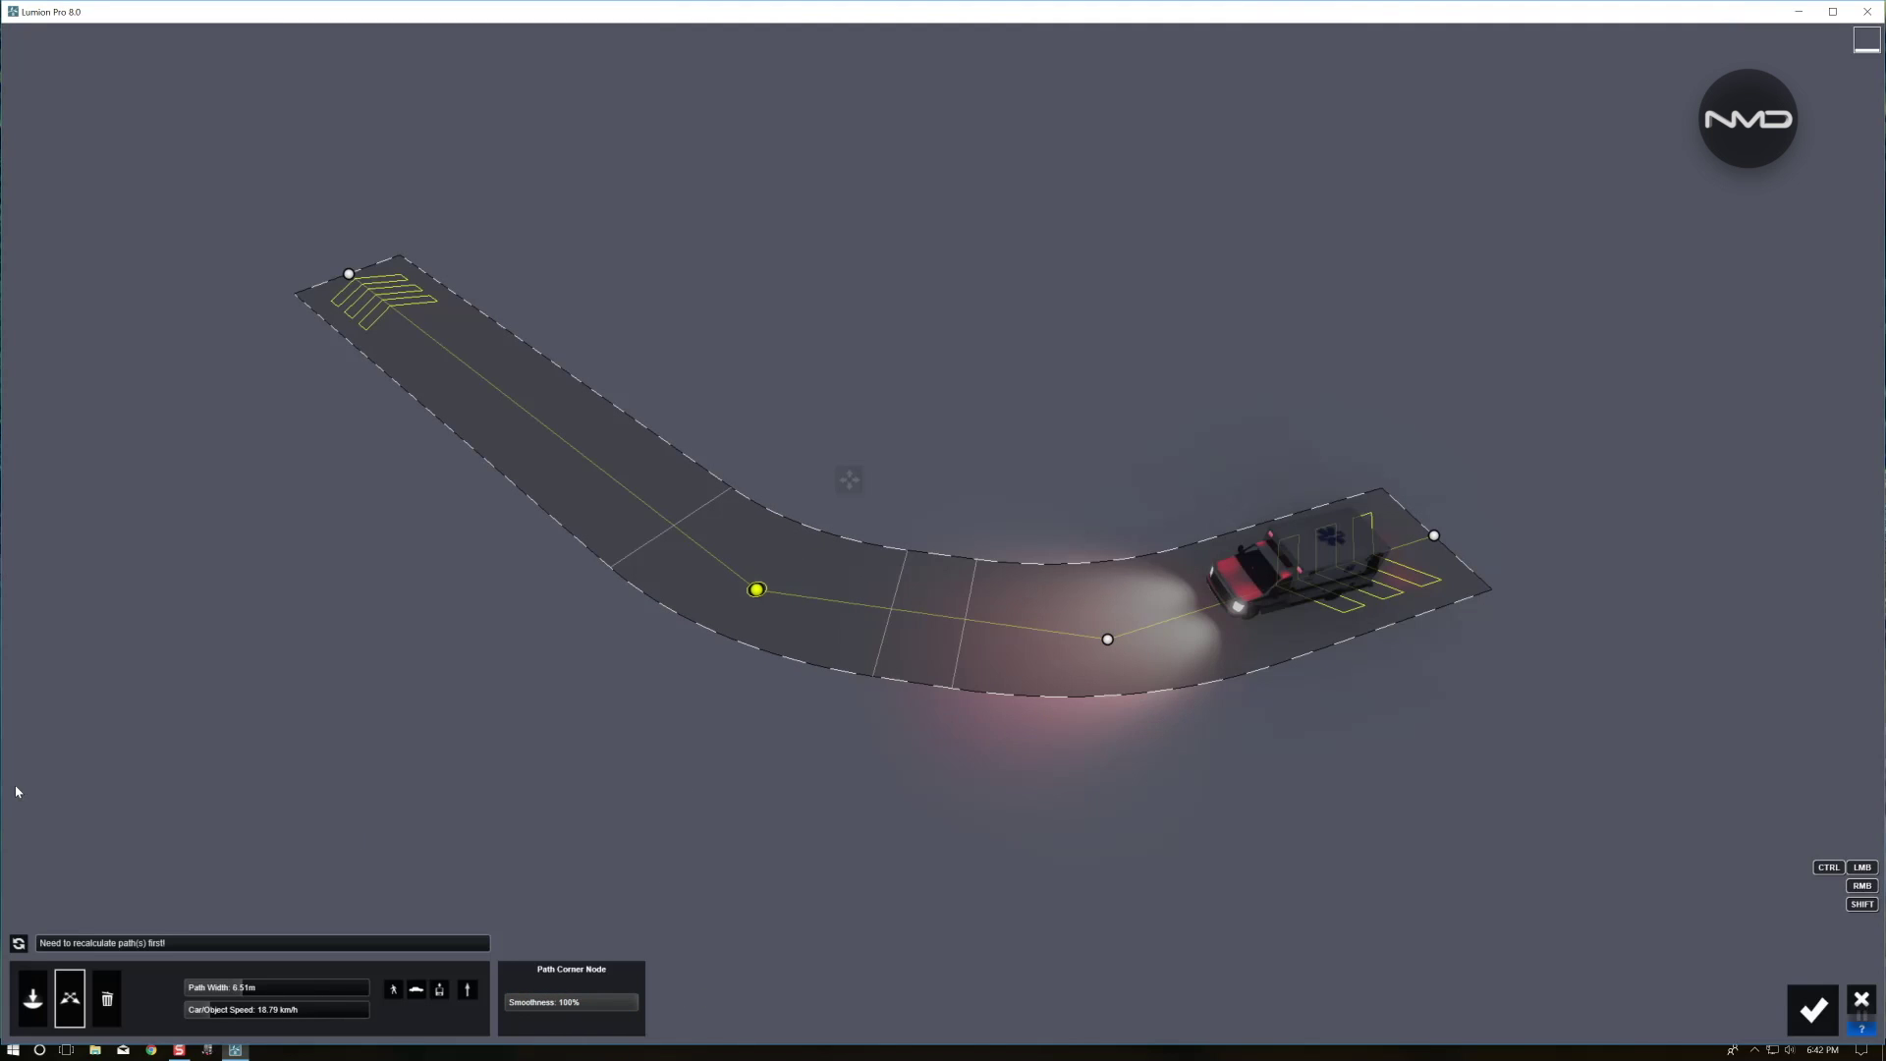
Recalculate the ambulance's path, accept the path edits, preview the clip's motion and rewind it to the start
click(19, 943)
click(1813, 1010)
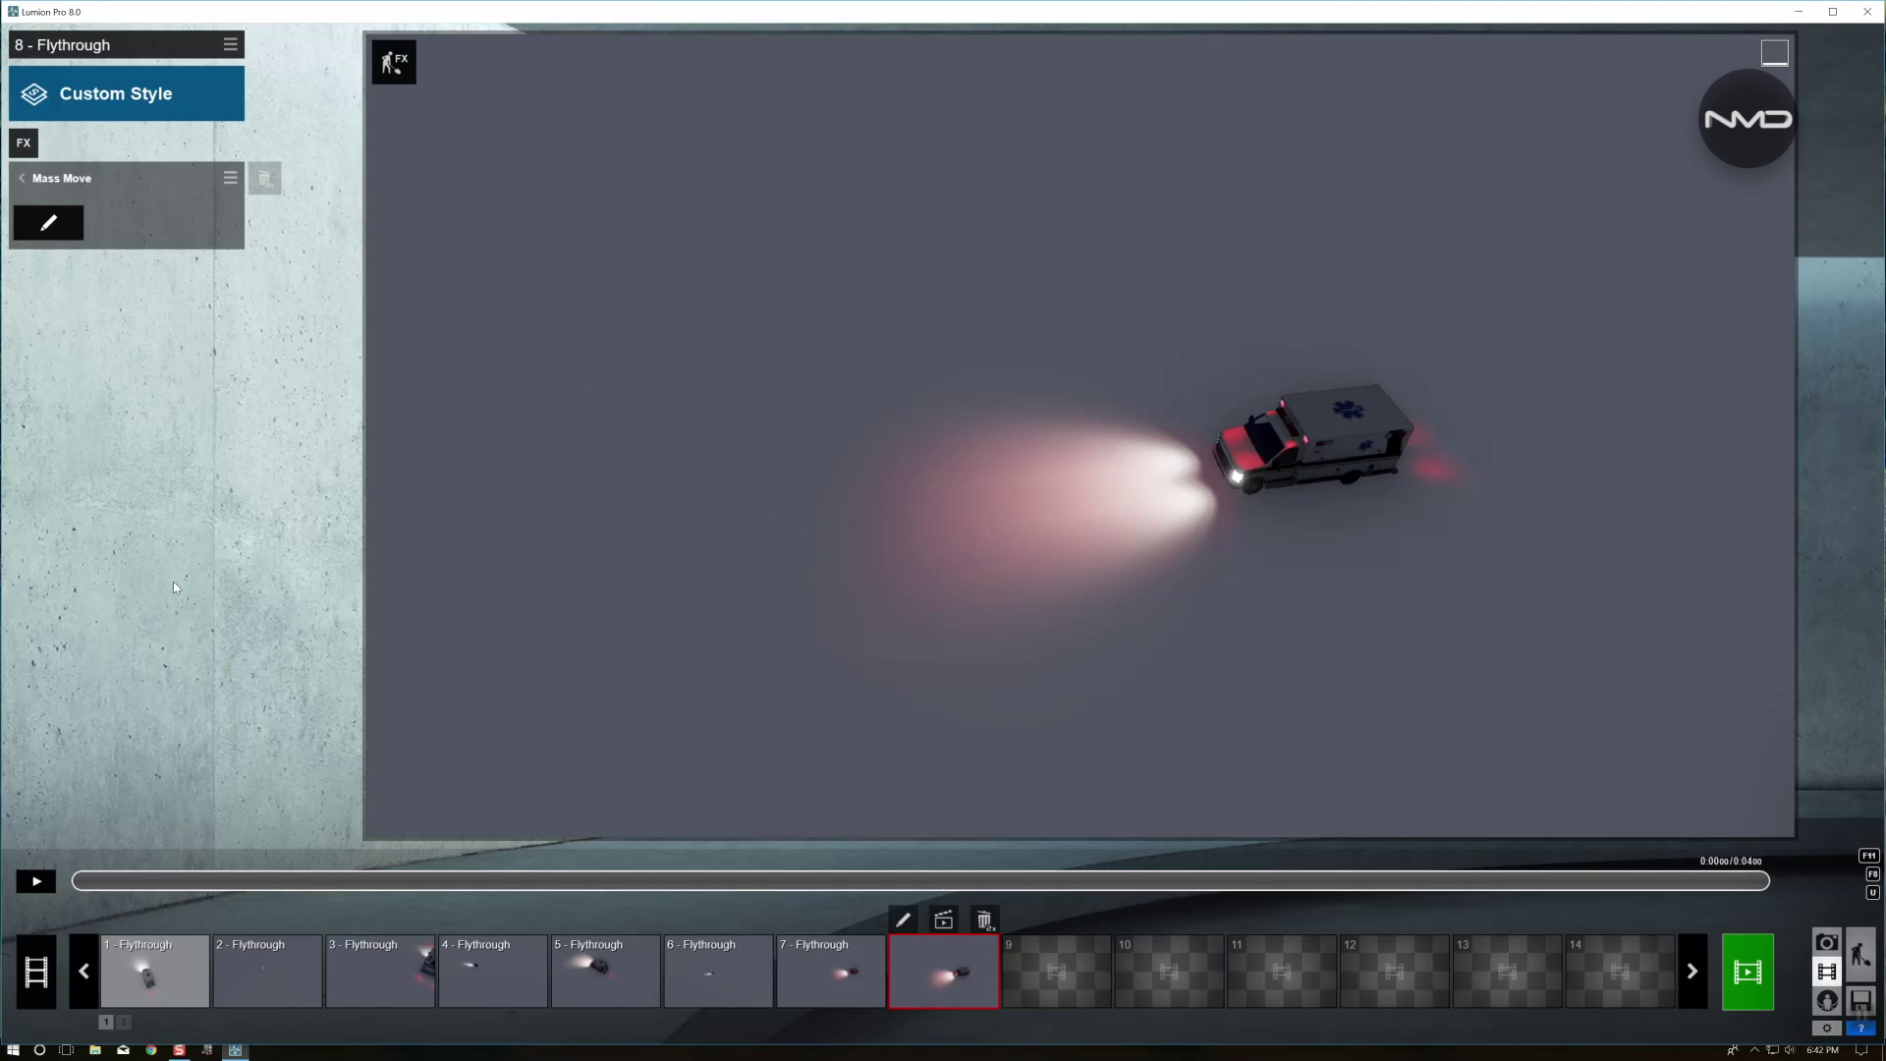
click(36, 881)
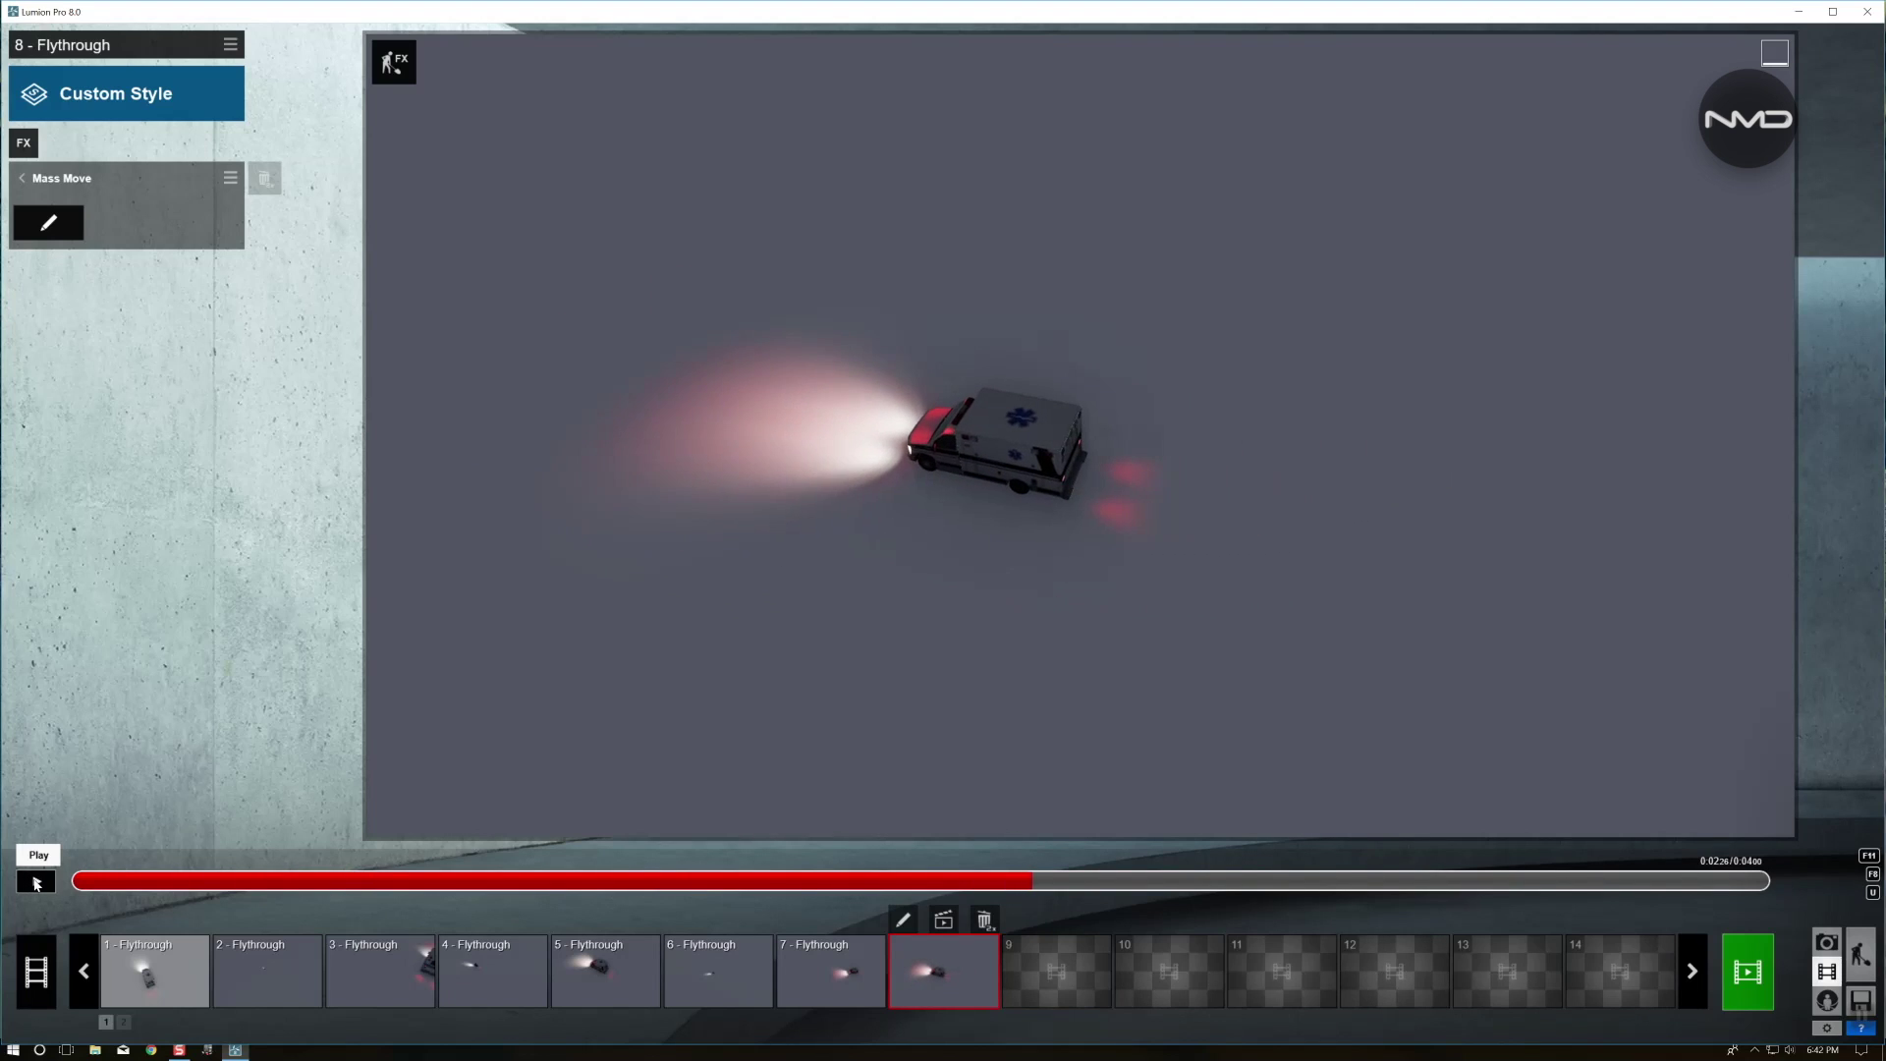
click(36, 882)
drag(1030, 885, 73, 885)
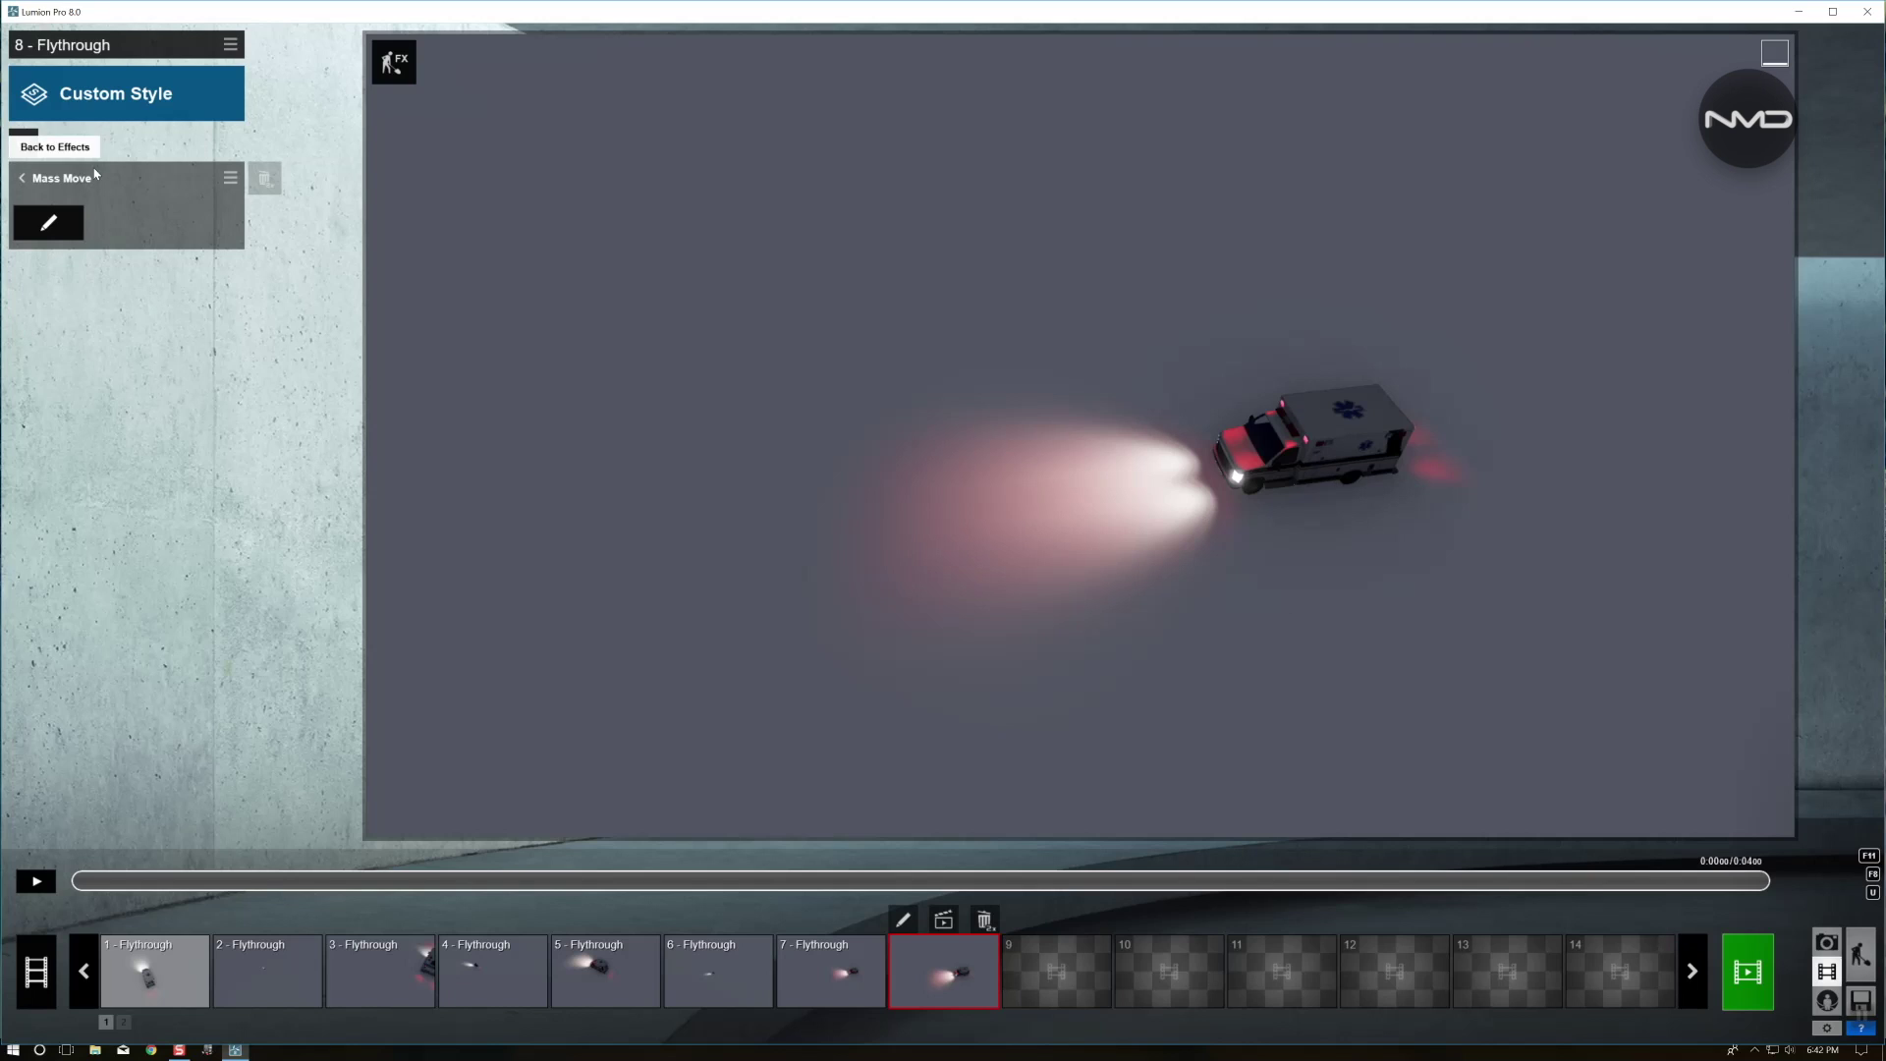
Add the Animate Light Colors effect to clip 8 and assign the ambulance's two roof warning lights to it
click(24, 144)
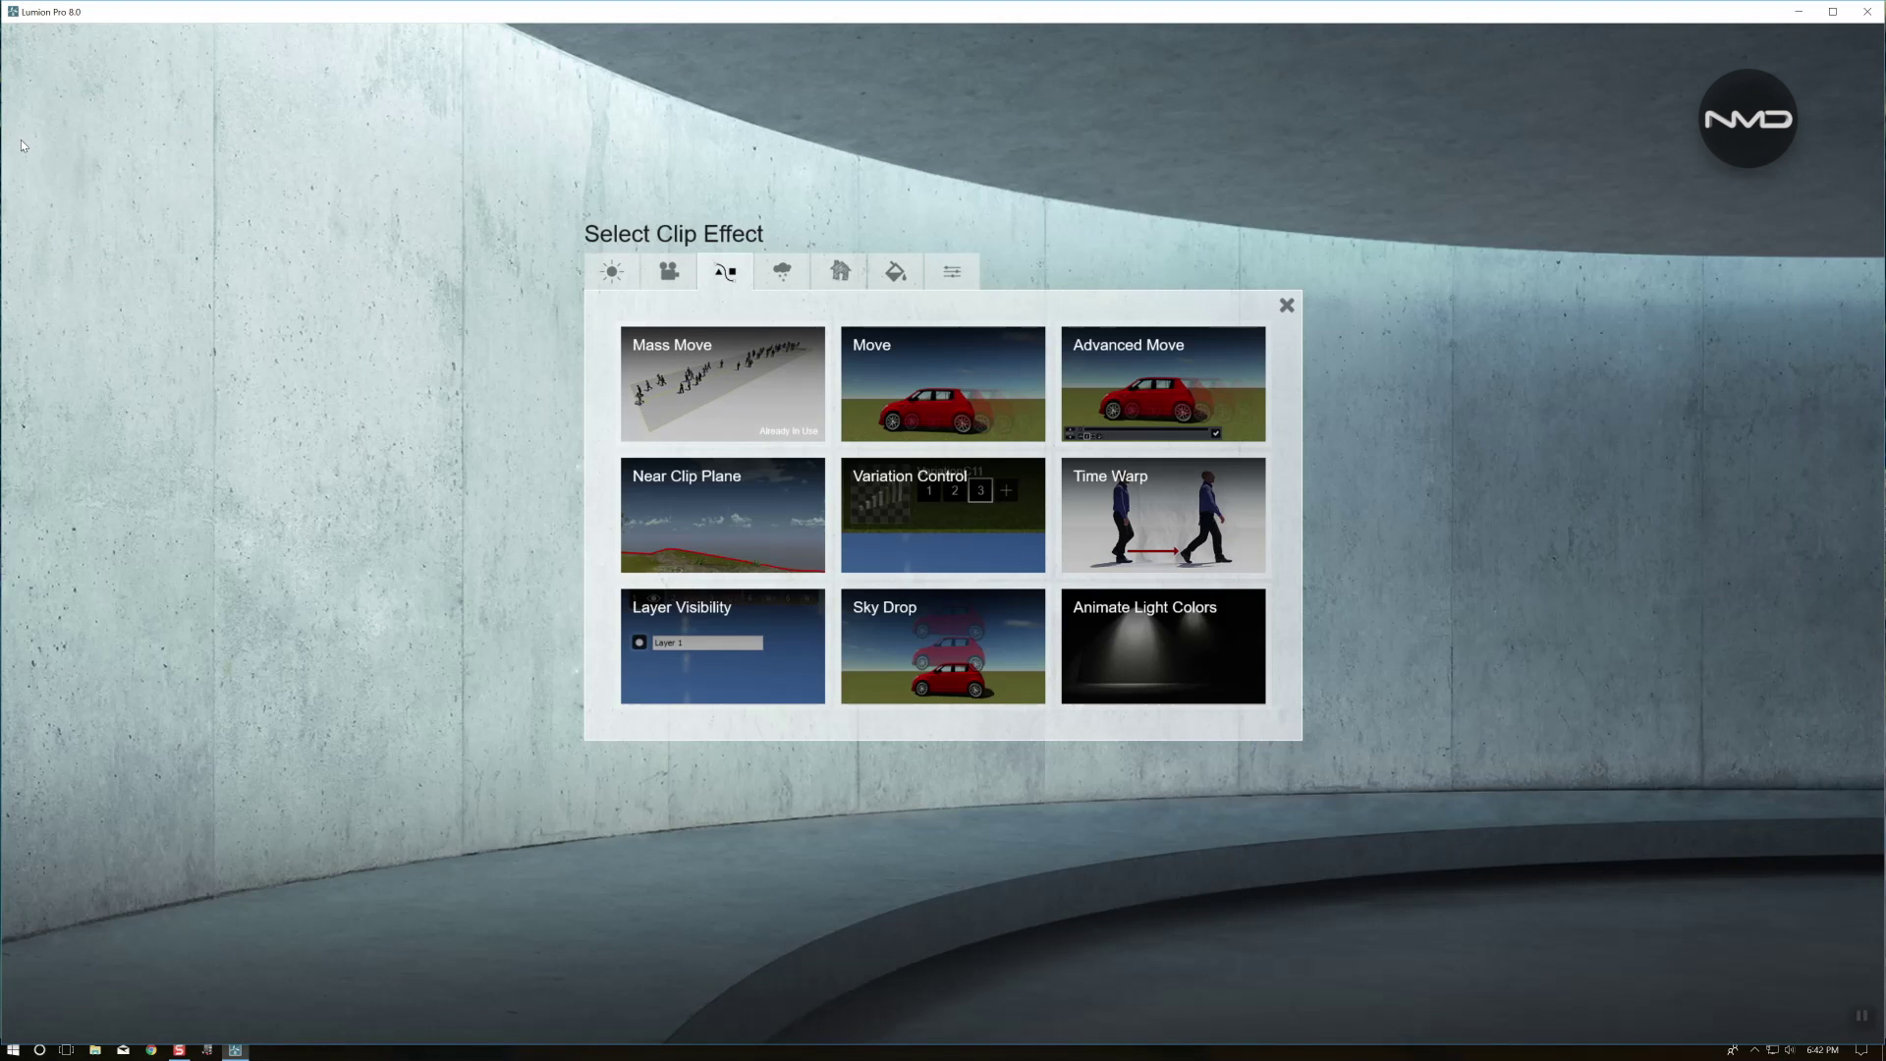
click(1174, 638)
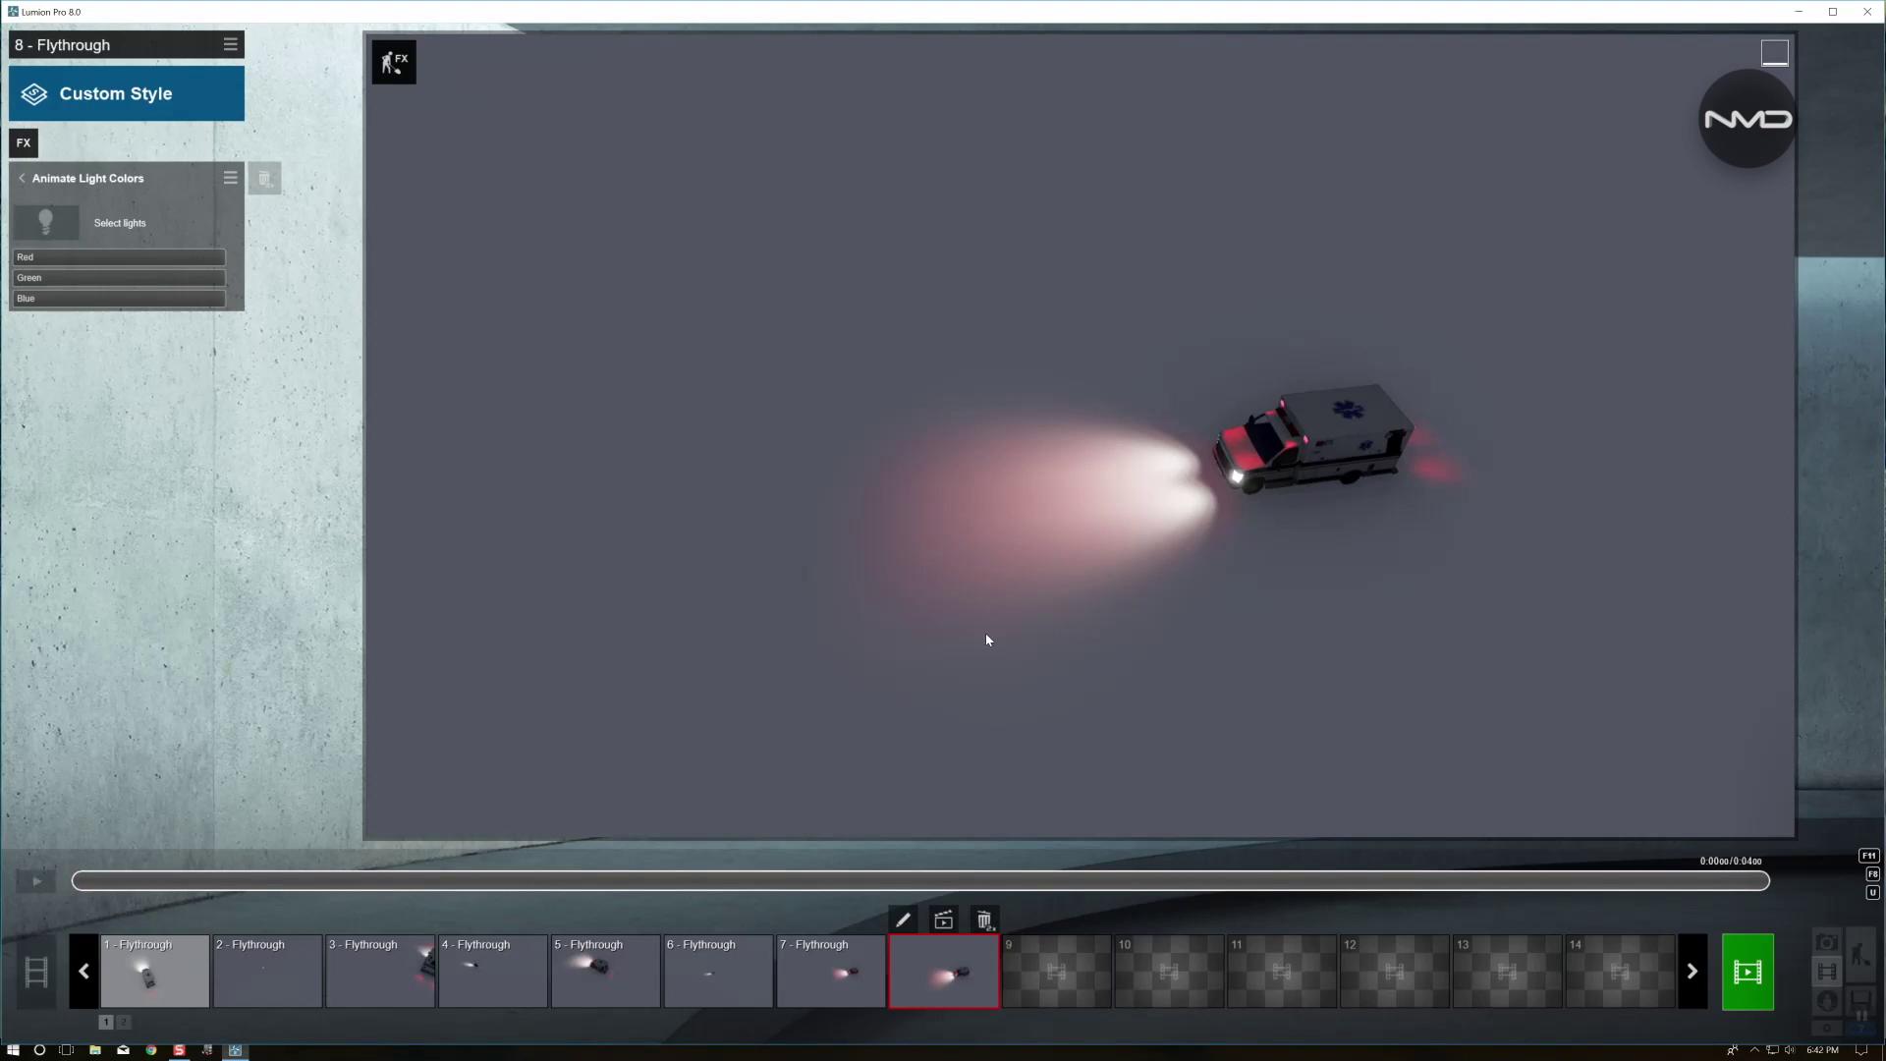
click(45, 222)
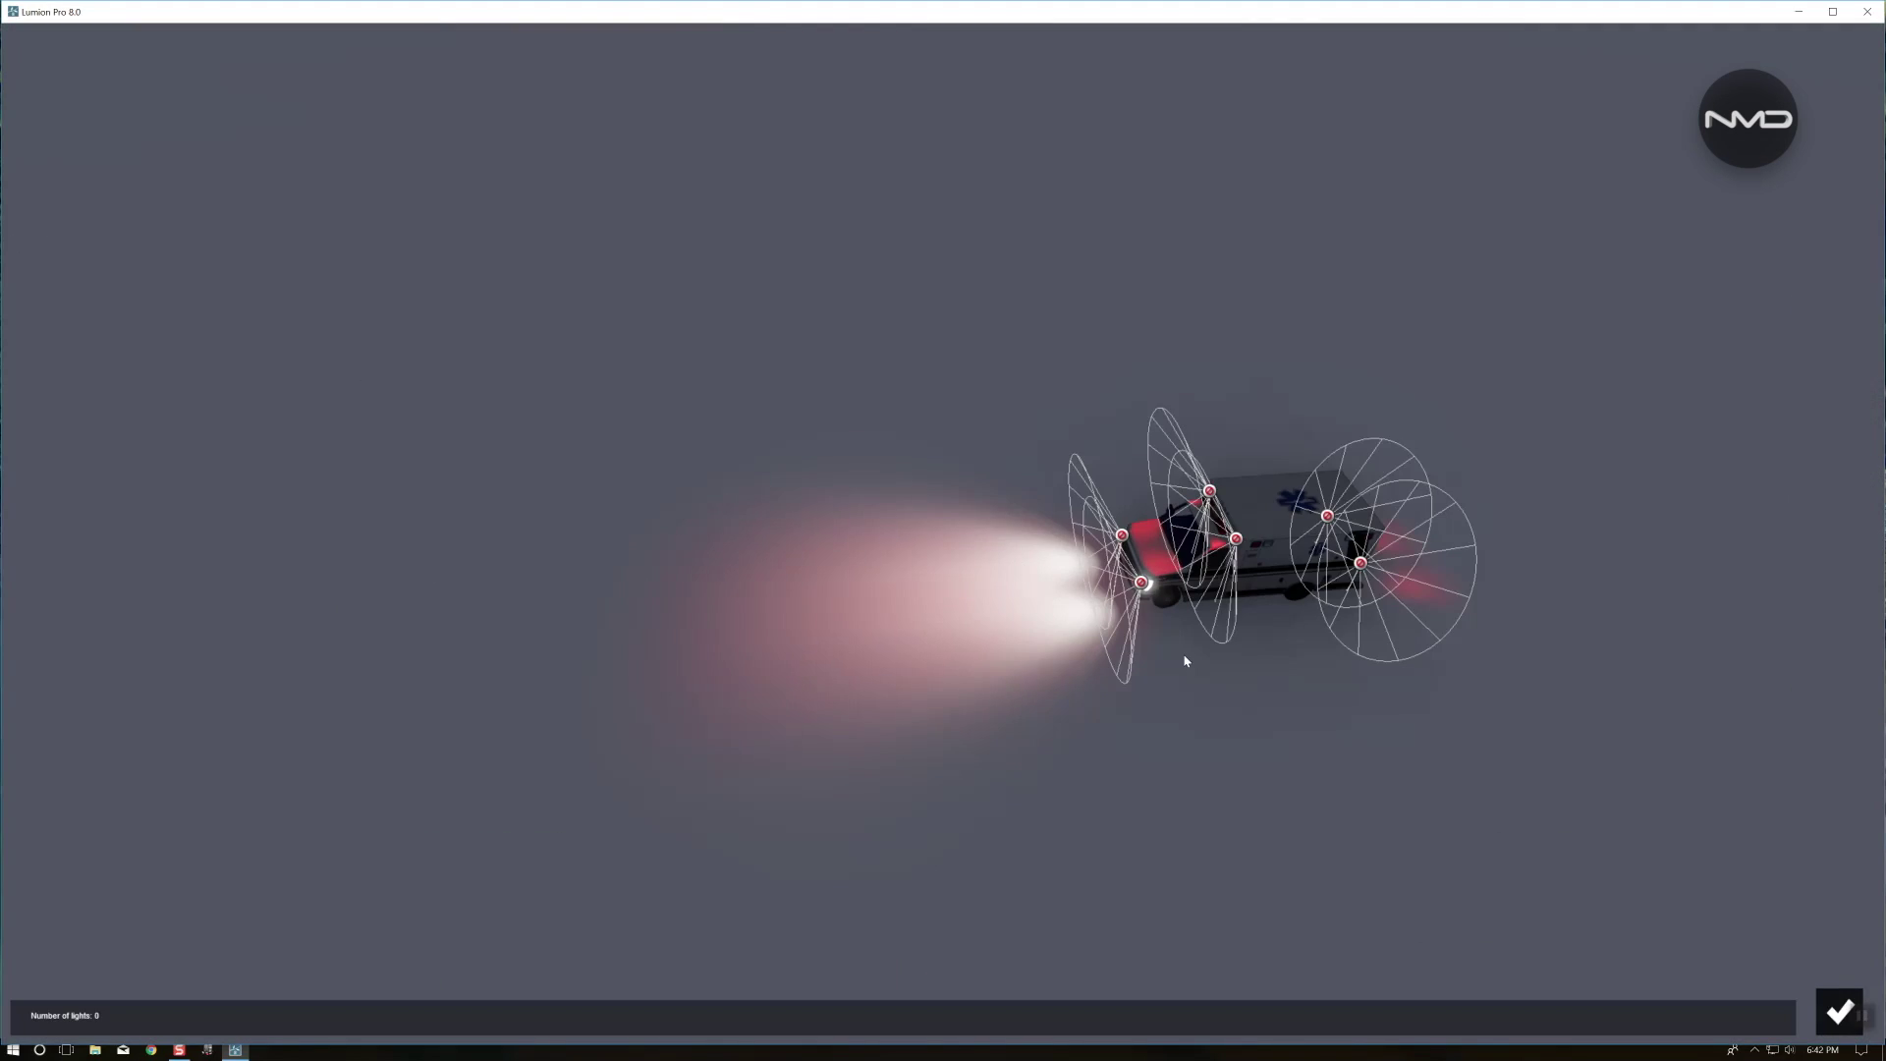
right_drag(1207, 506, 1207, 393)
key(w)
right_drag(943, 530, 1145, 610)
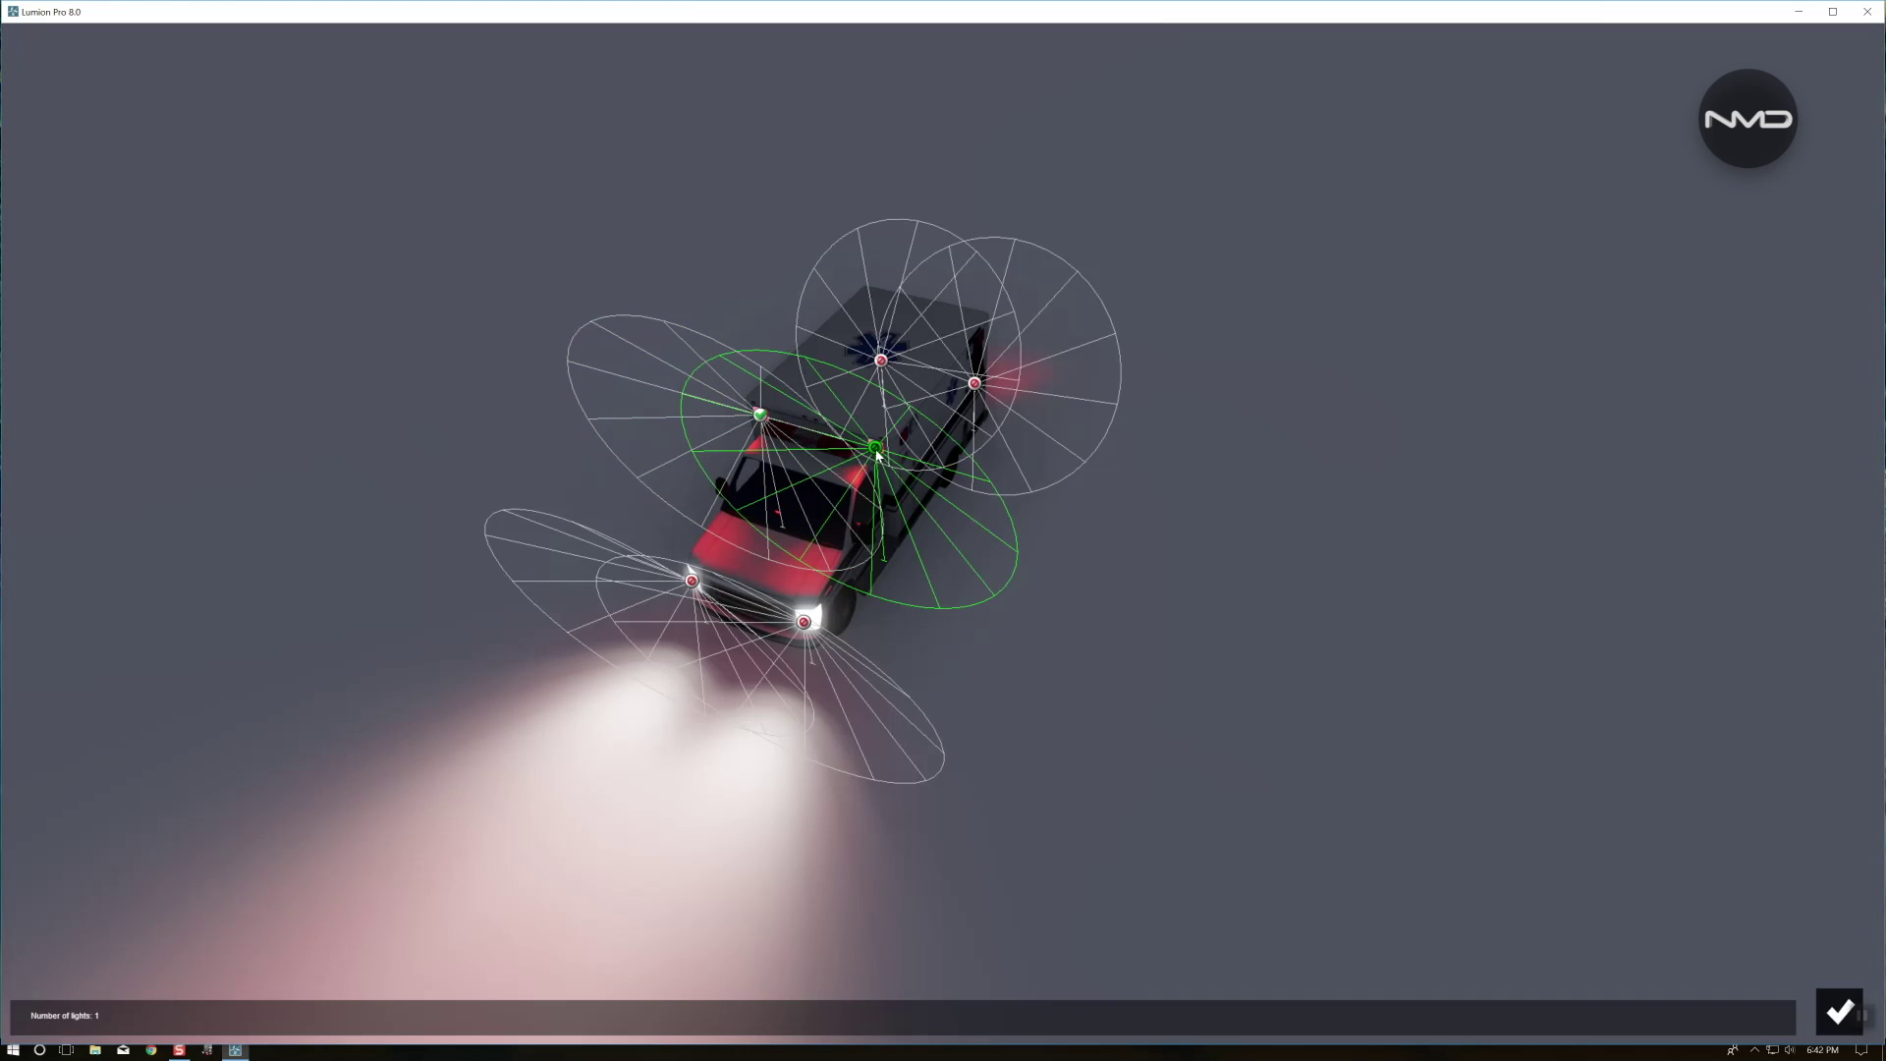
click(1838, 1009)
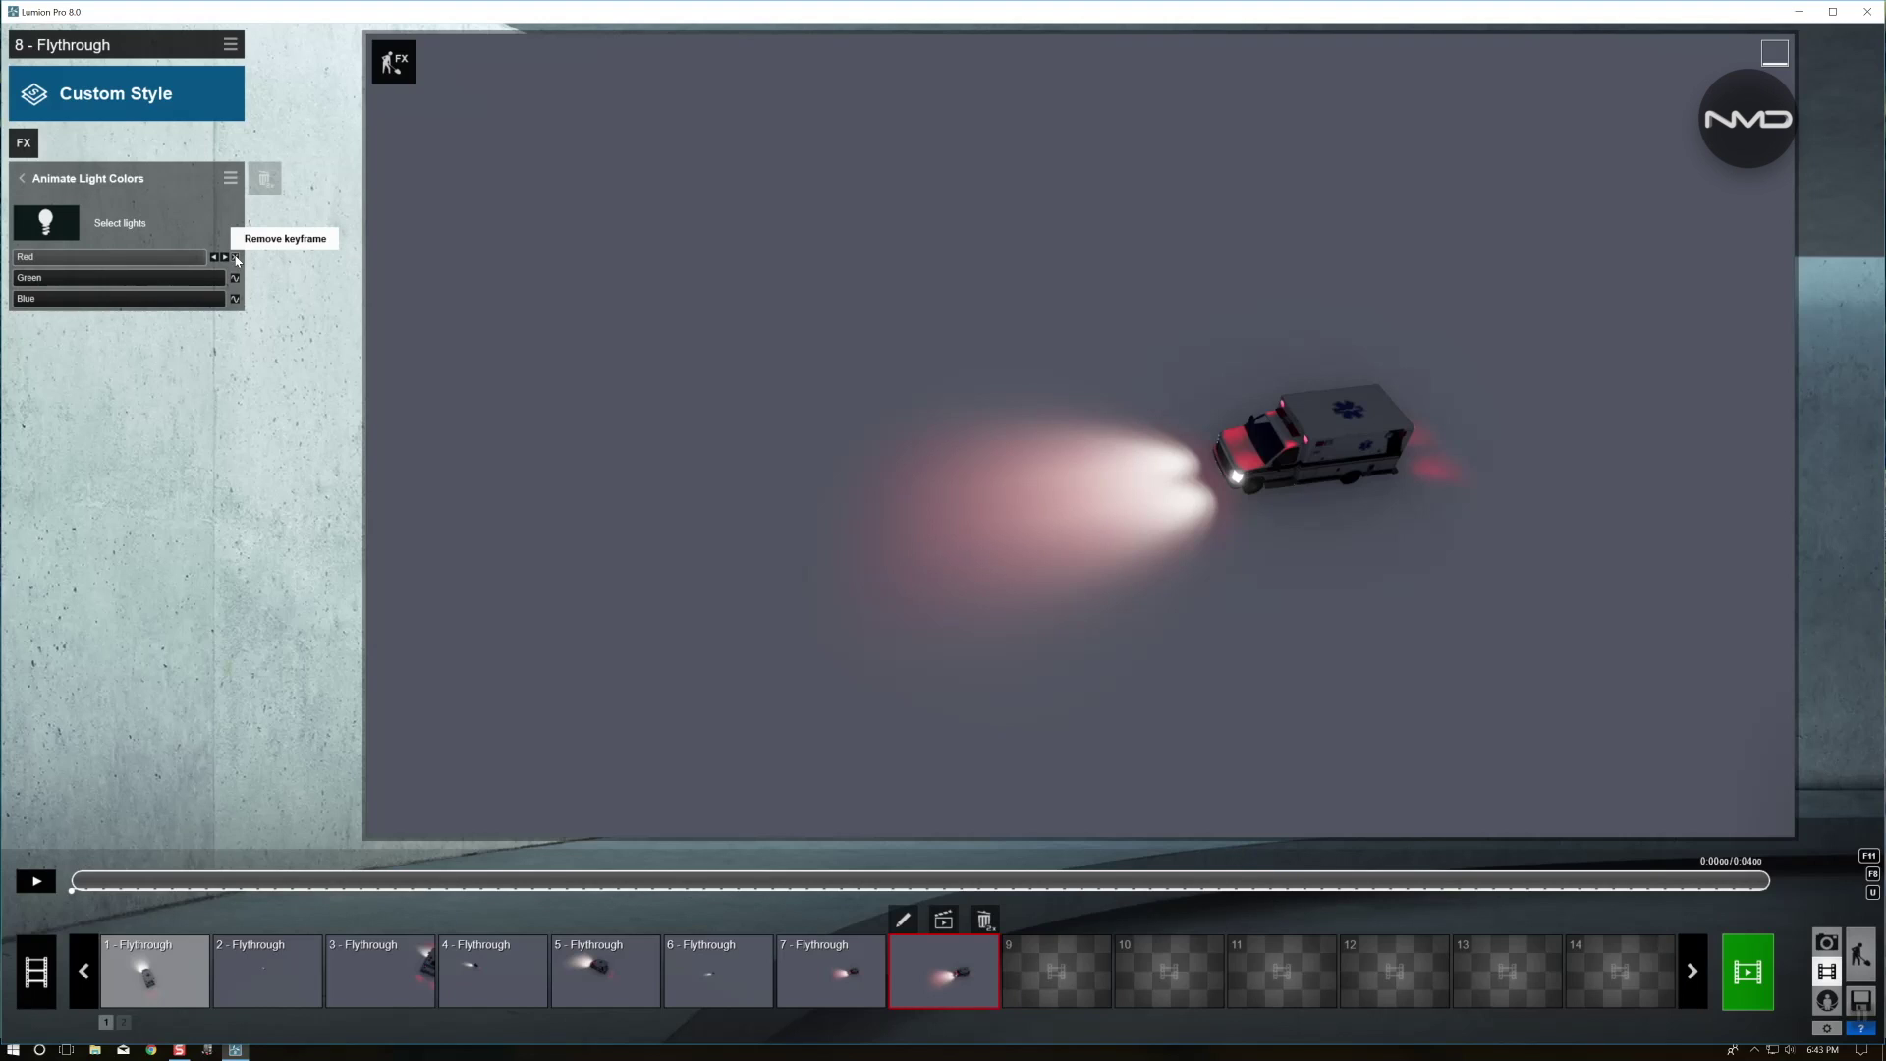
Keyframe the warning lights' Red value at 1.0 at the clip start, 0.0 at about 0.5 s and 1.0 at about 1 s
click(236, 259)
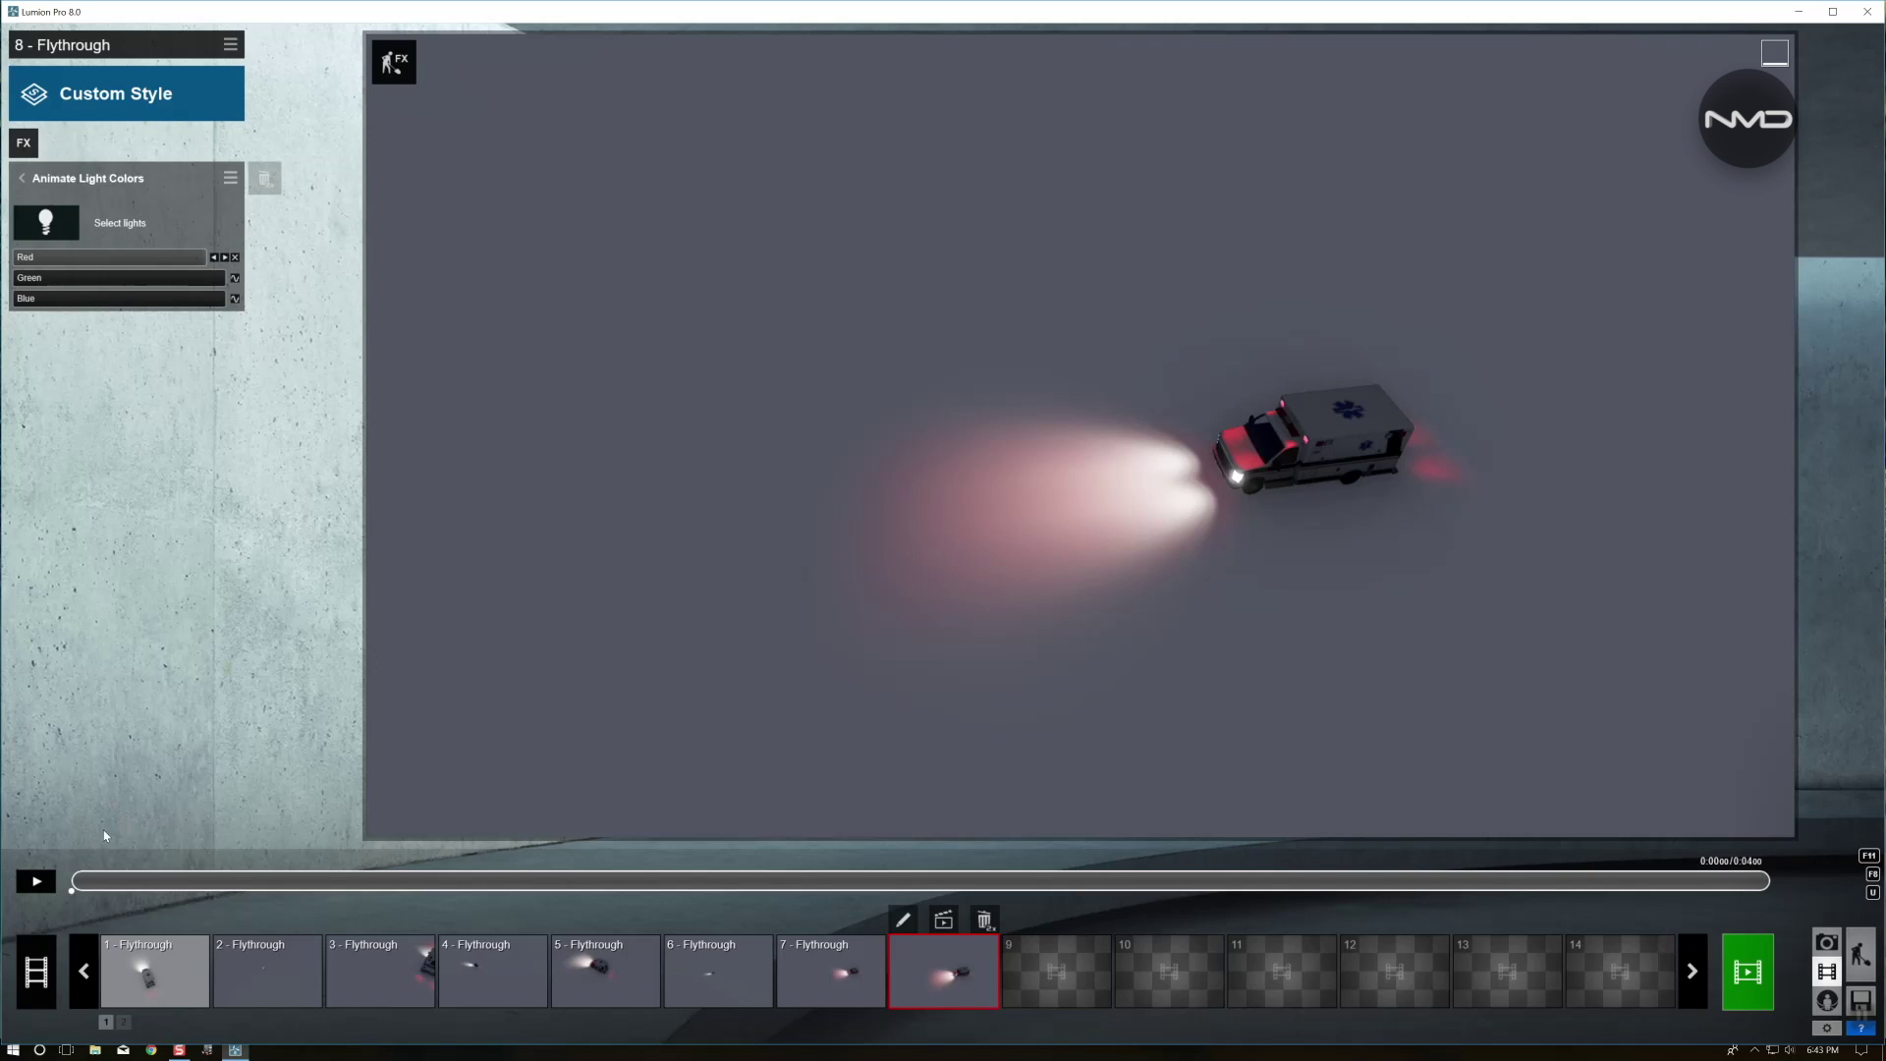
drag(87, 883, 283, 890)
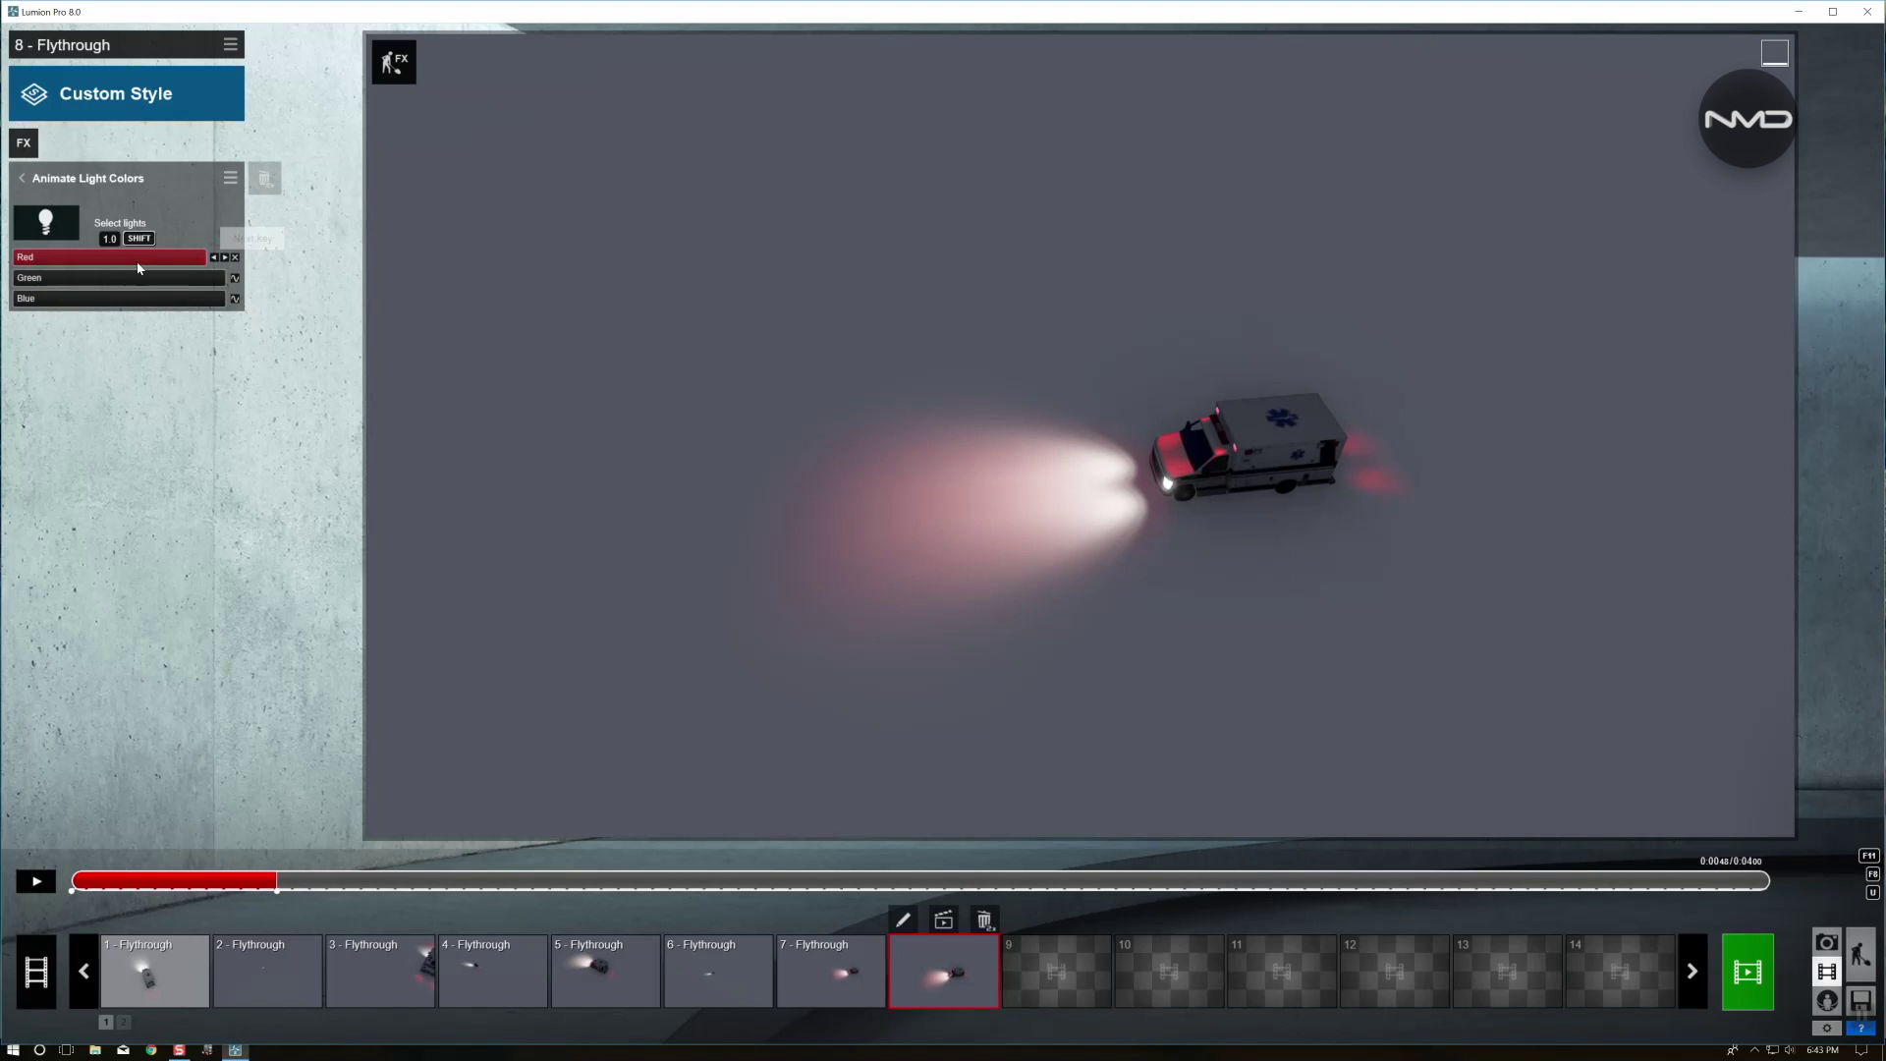
drag(209, 258, 14, 257)
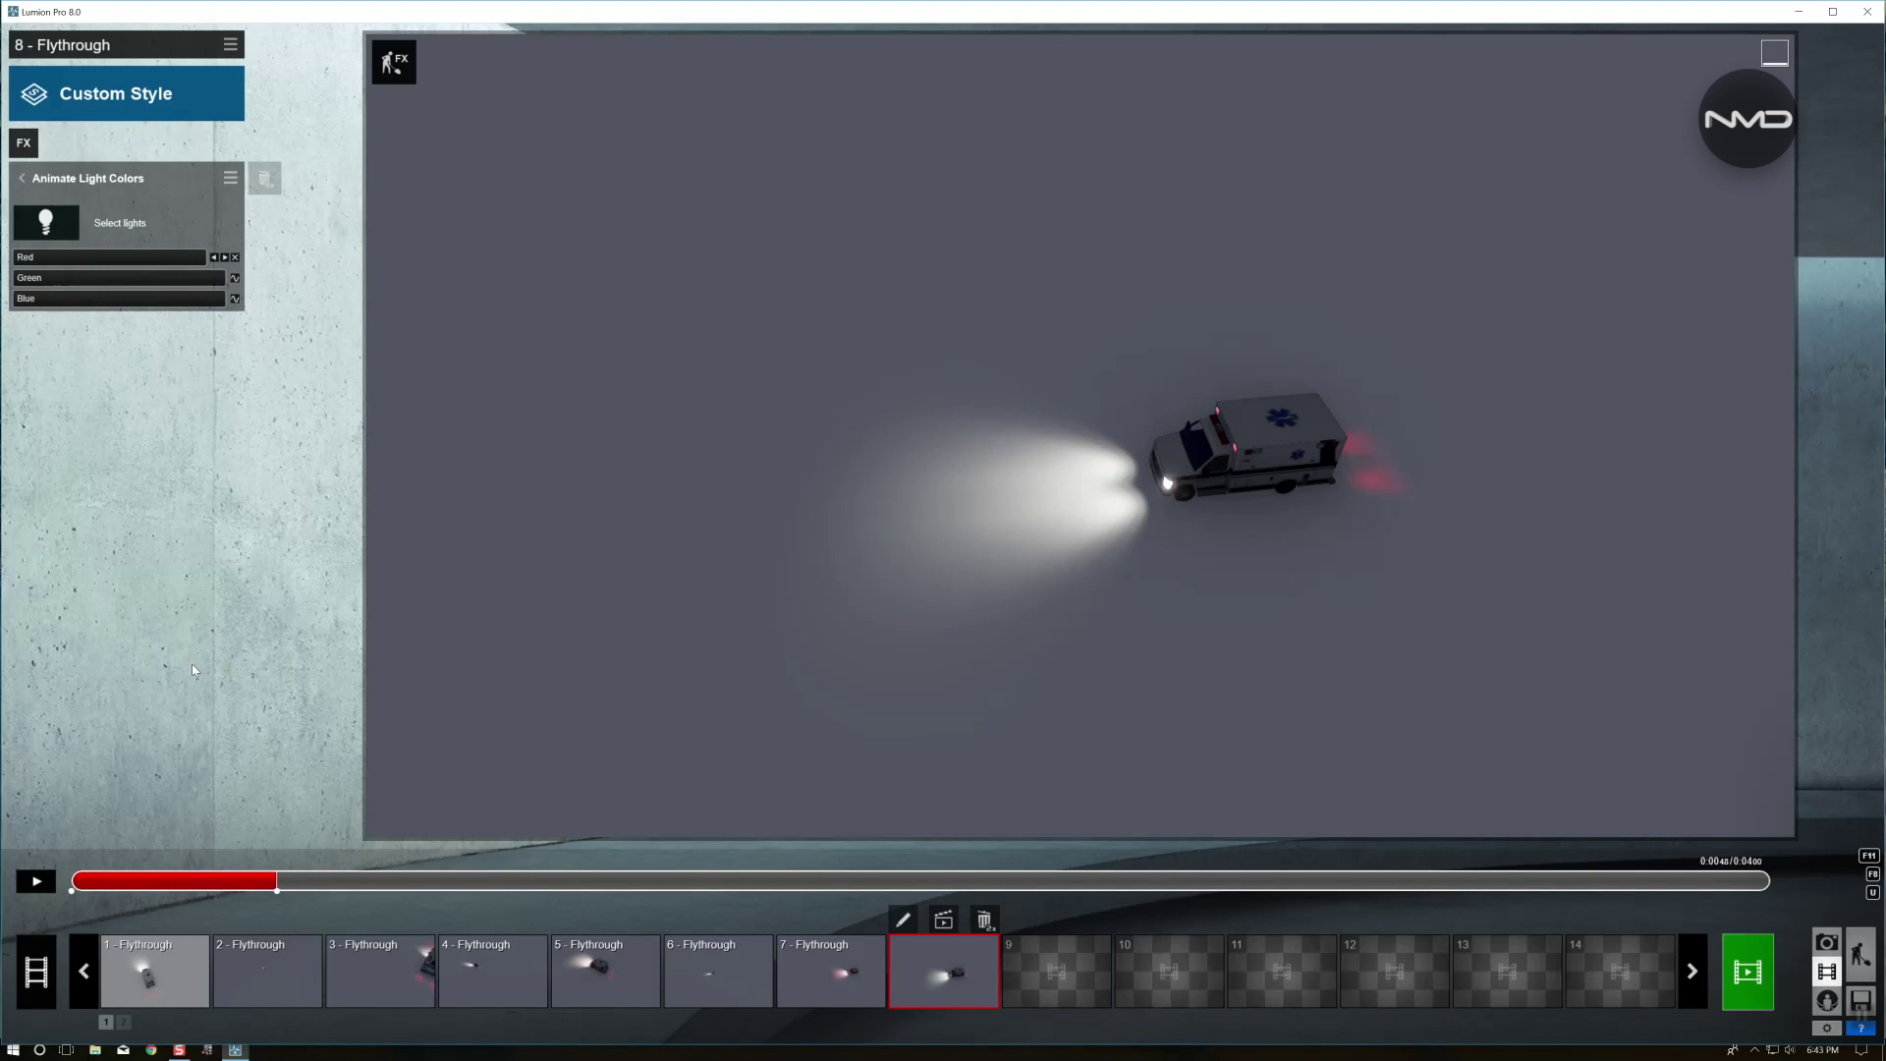
drag(286, 883, 491, 890)
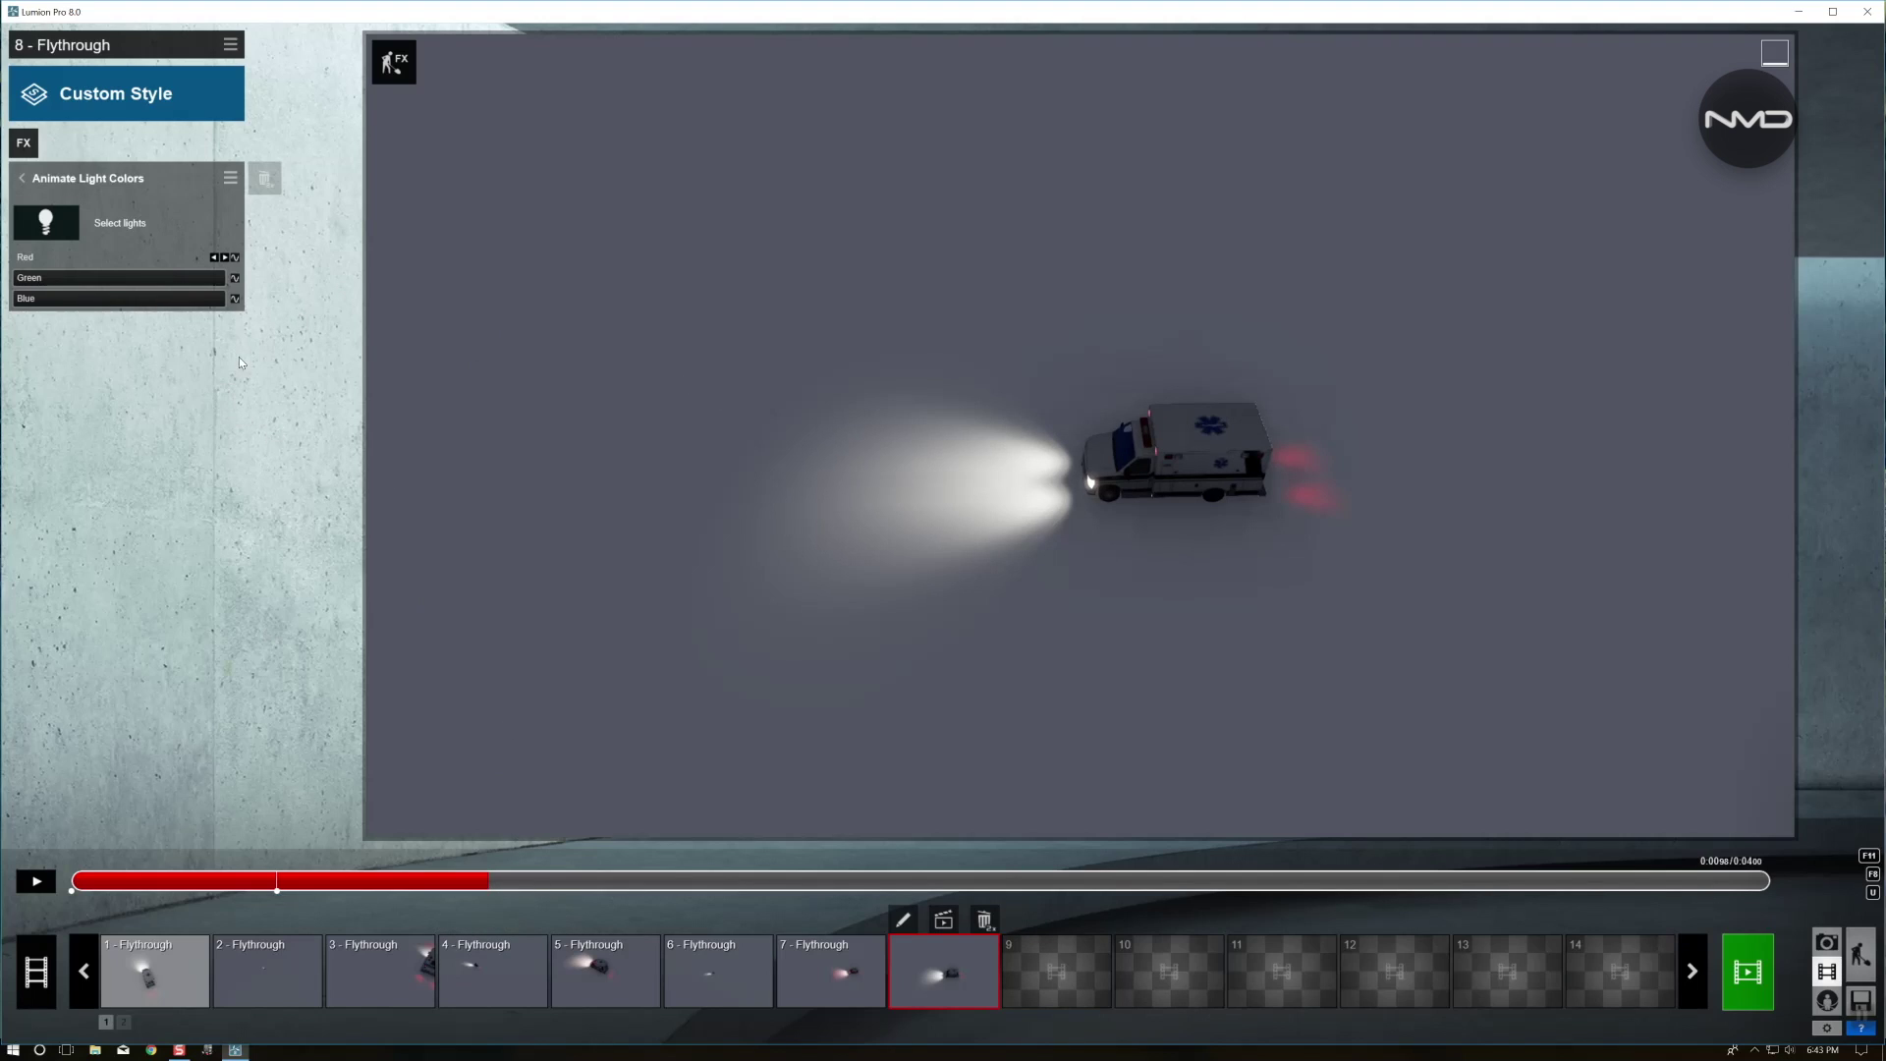
click(235, 257)
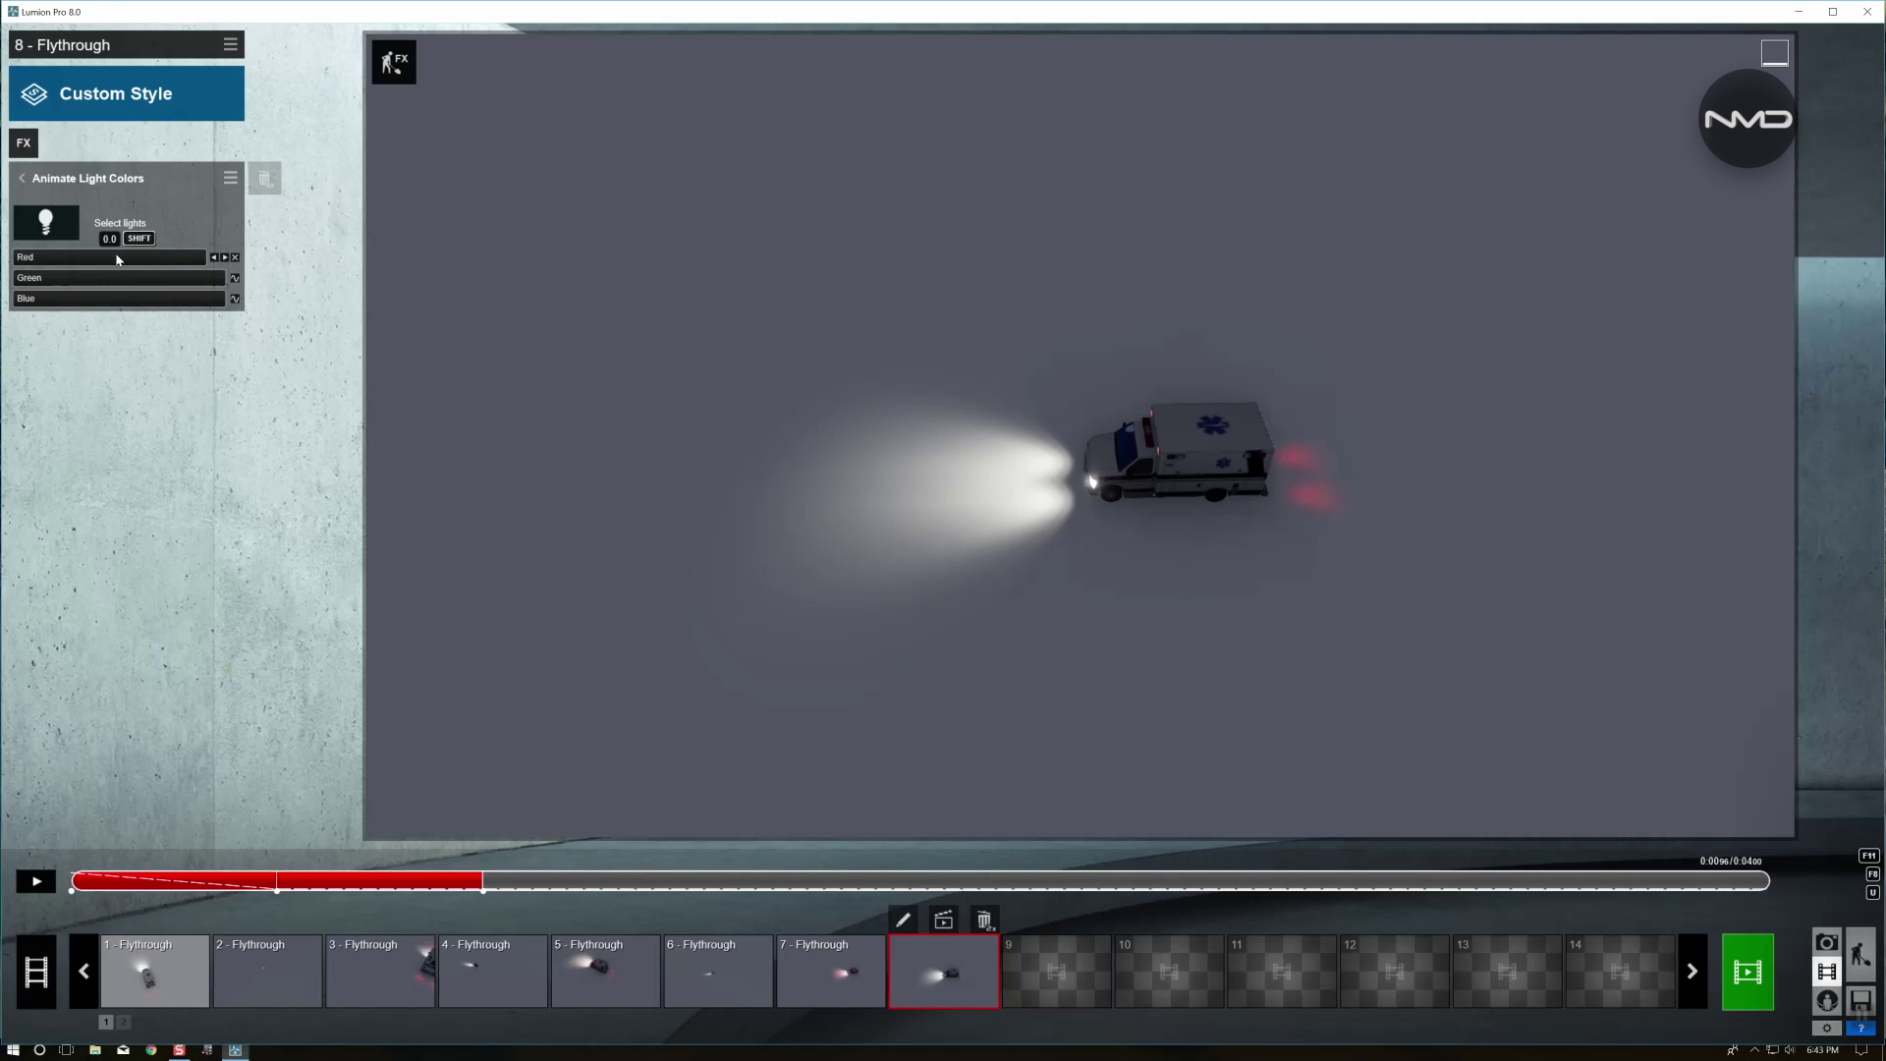
drag(117, 260, 215, 258)
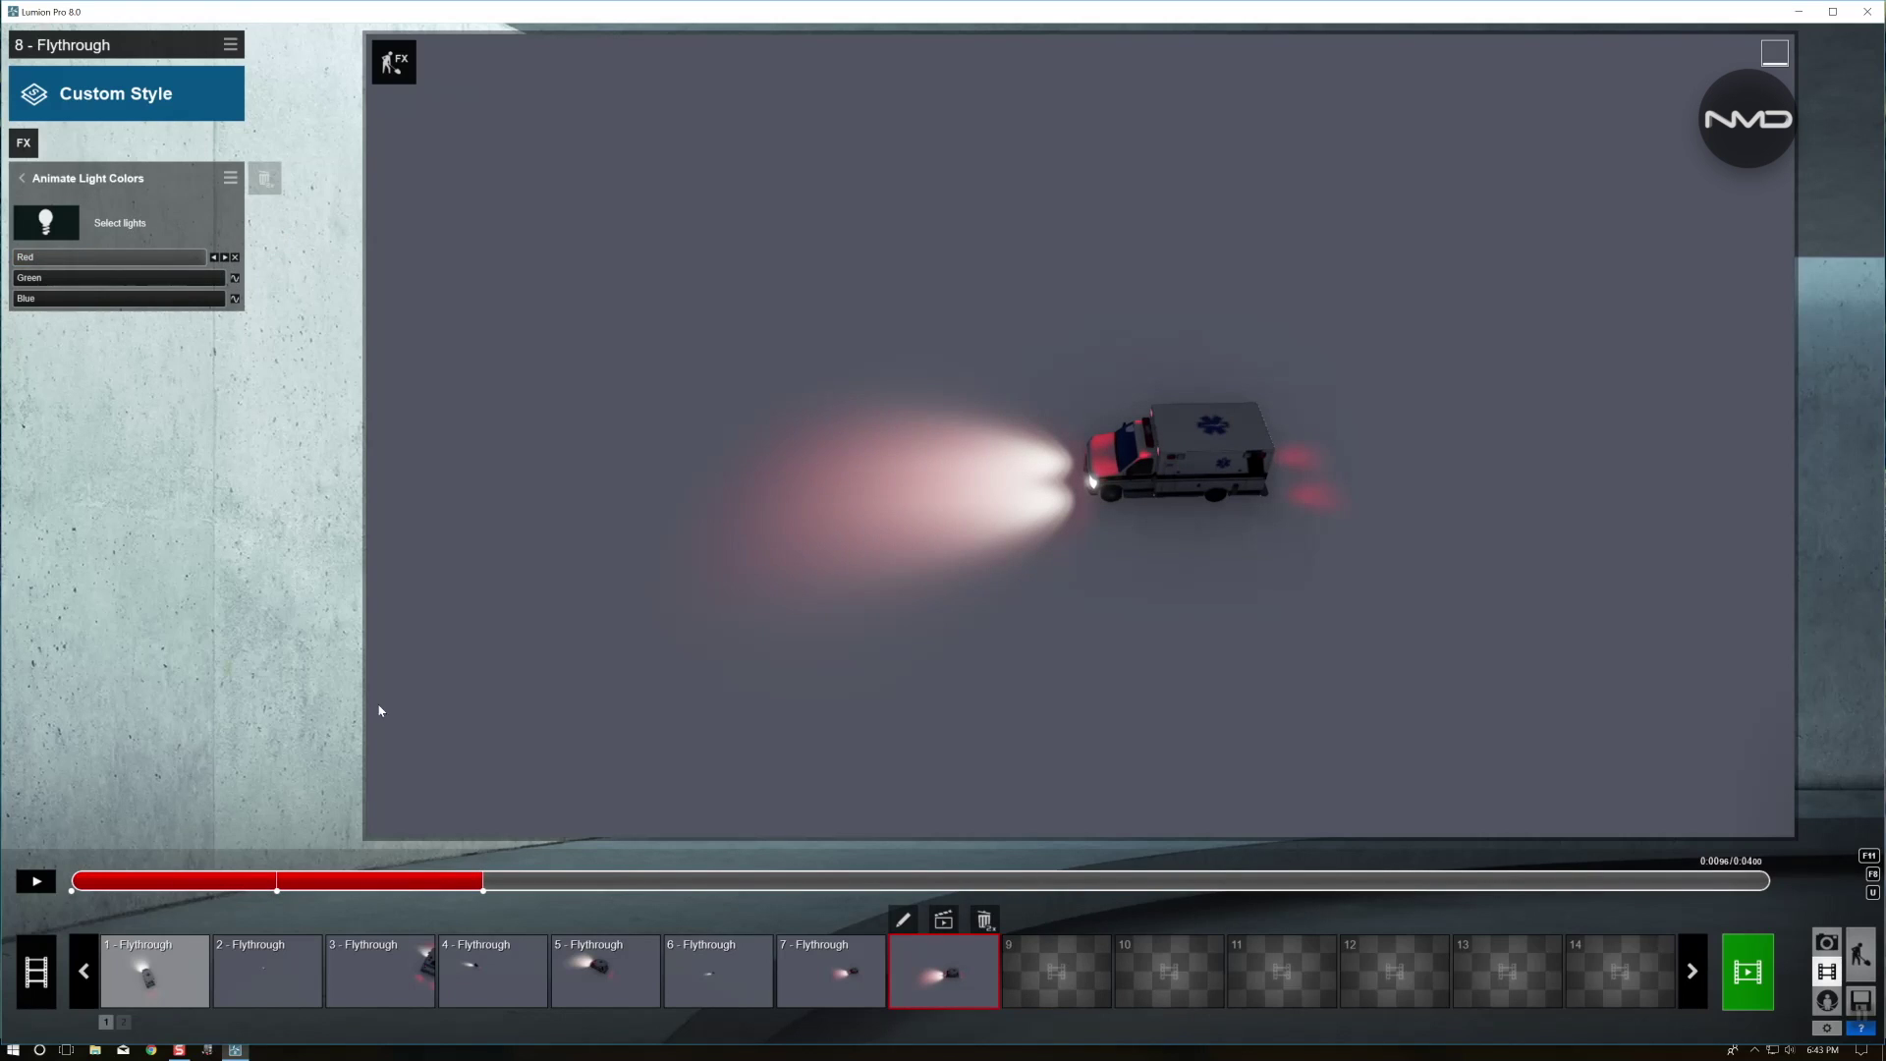
Keyframe the lights' Red value at 0.0 at about 1.6 s and 1.0 at about 2.2 s
drag(483, 881, 739, 896)
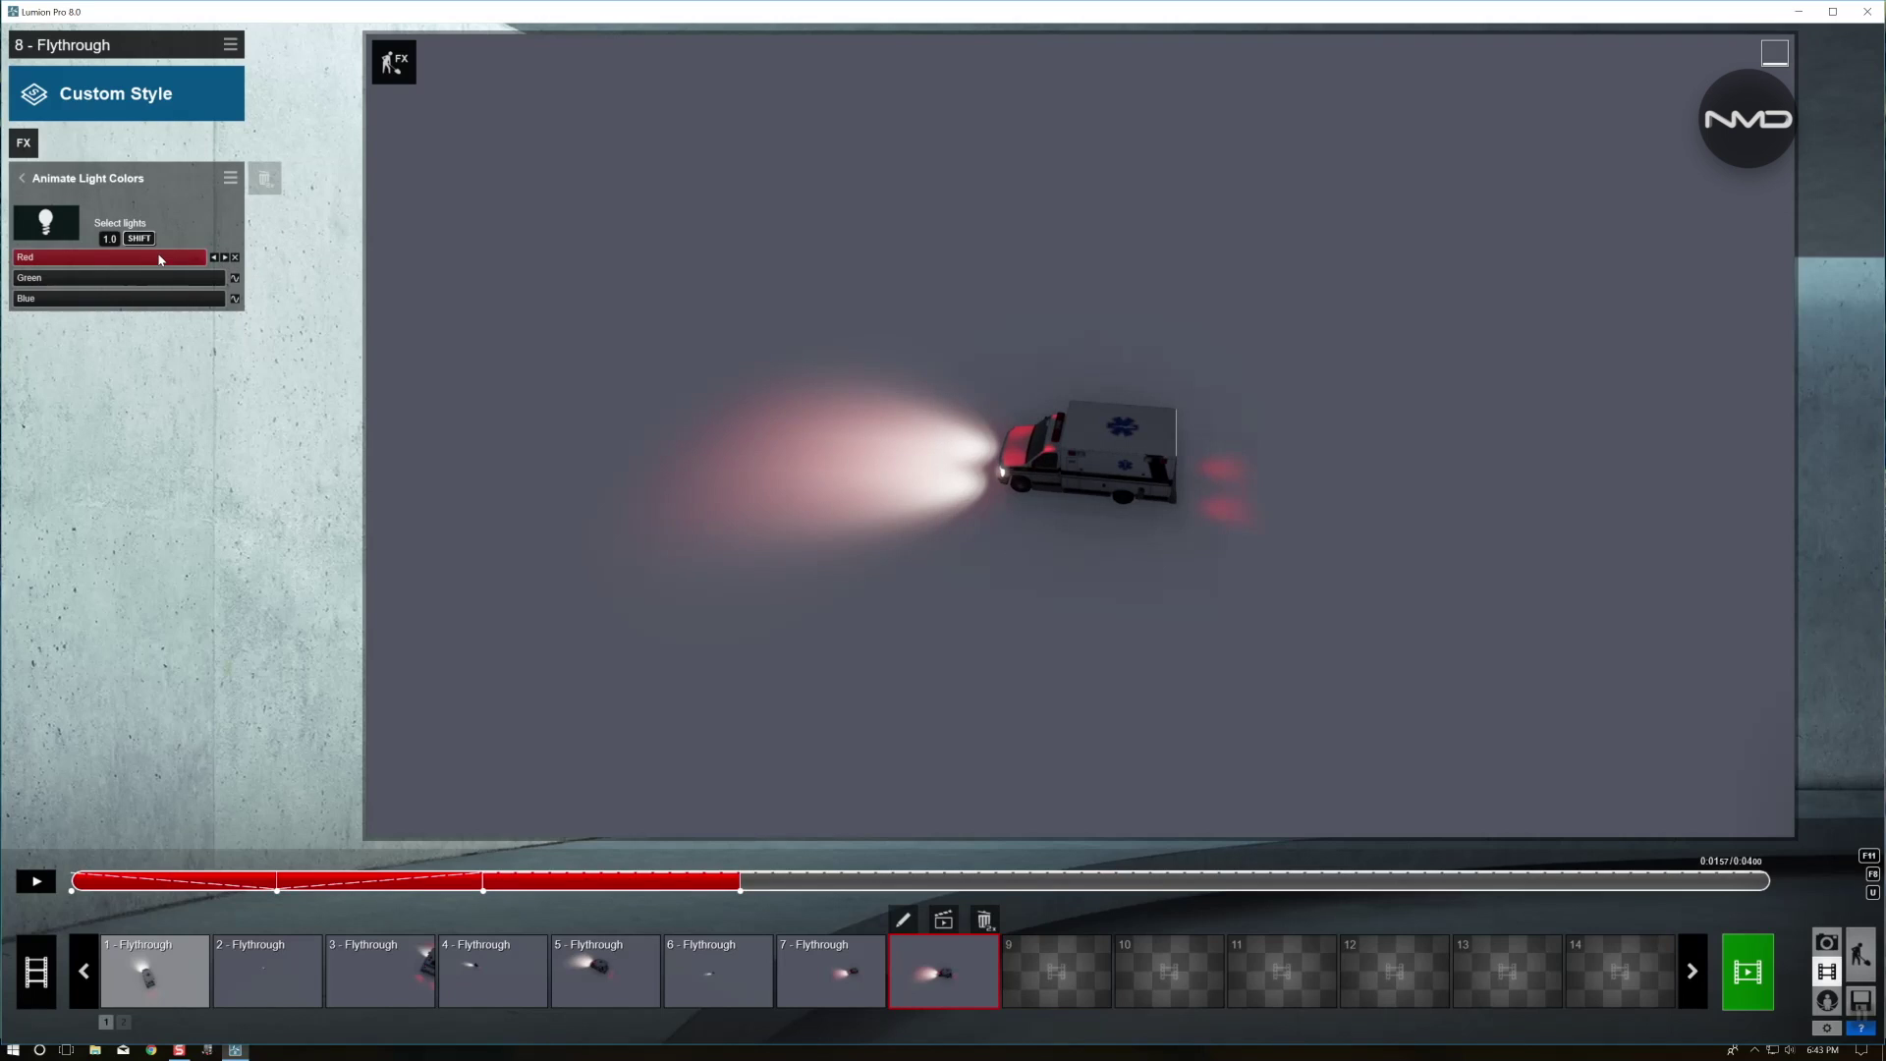
drag(162, 259, 20, 259)
drag(763, 871, 1007, 890)
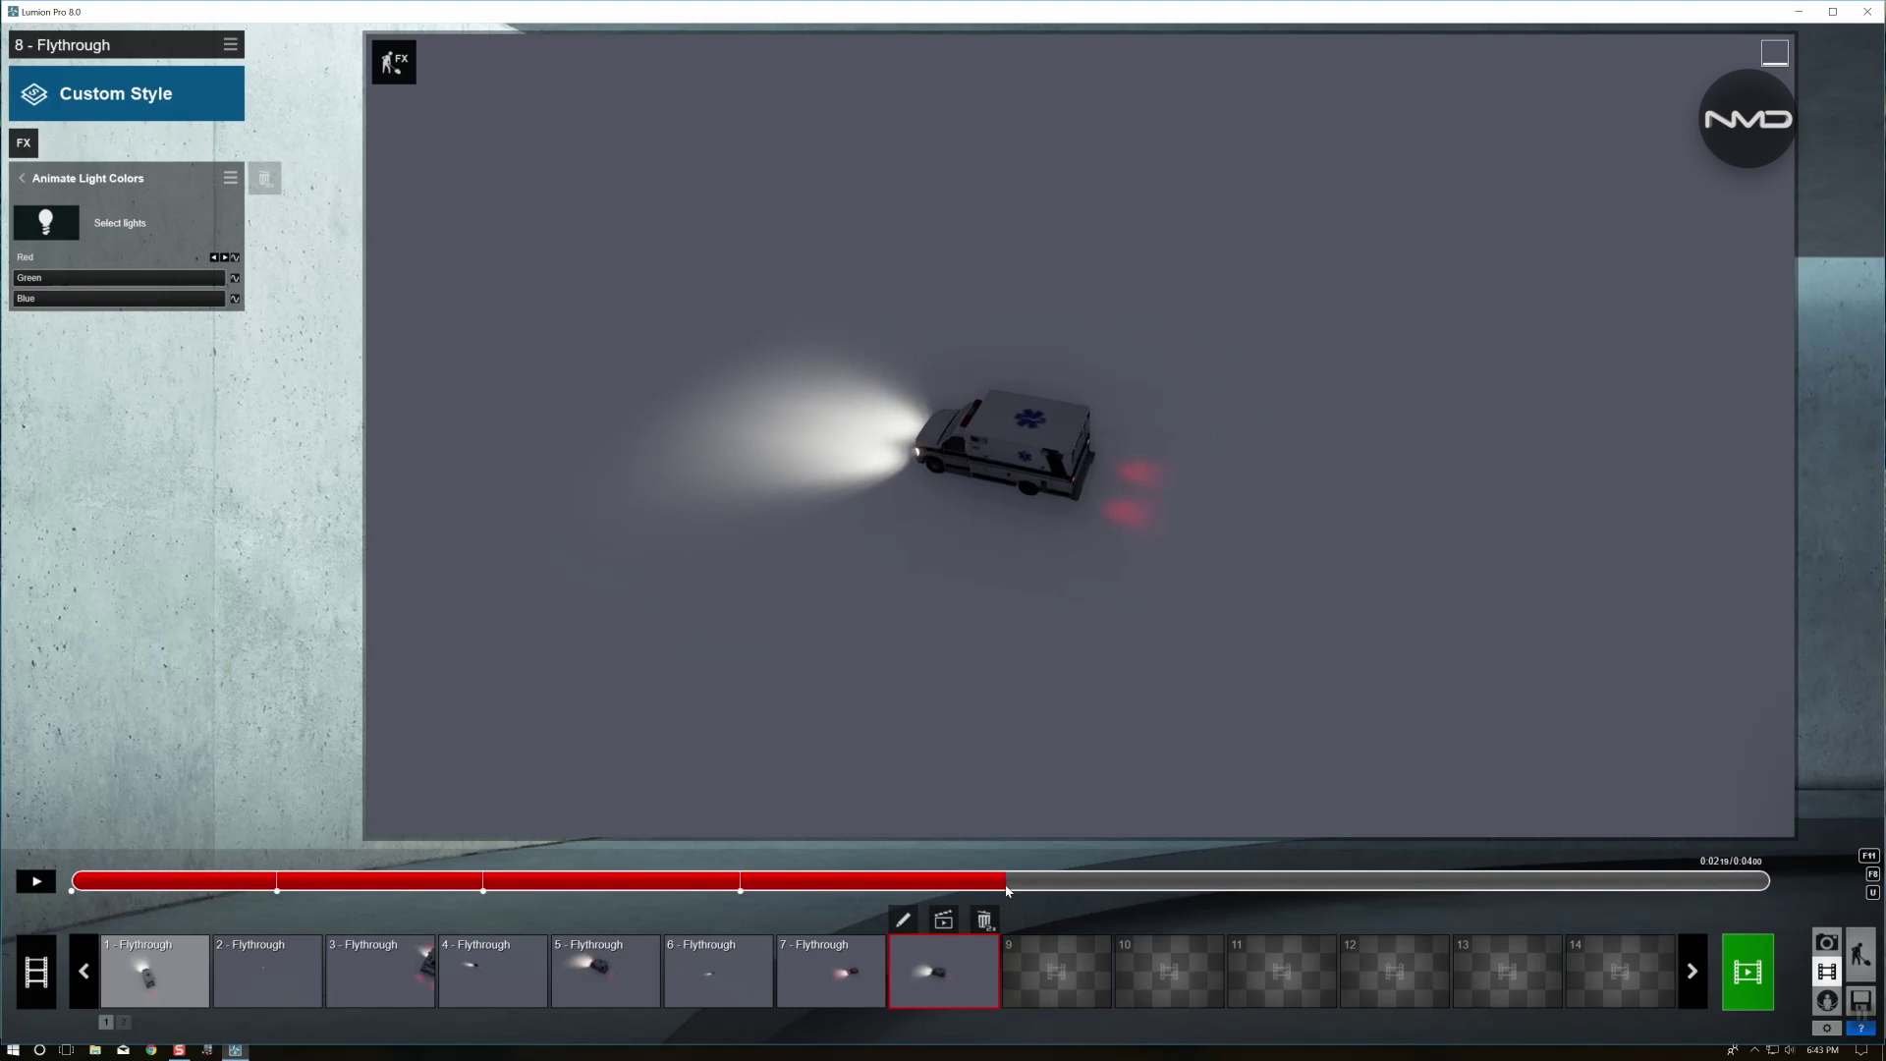
click(235, 258)
drag(102, 258, 210, 255)
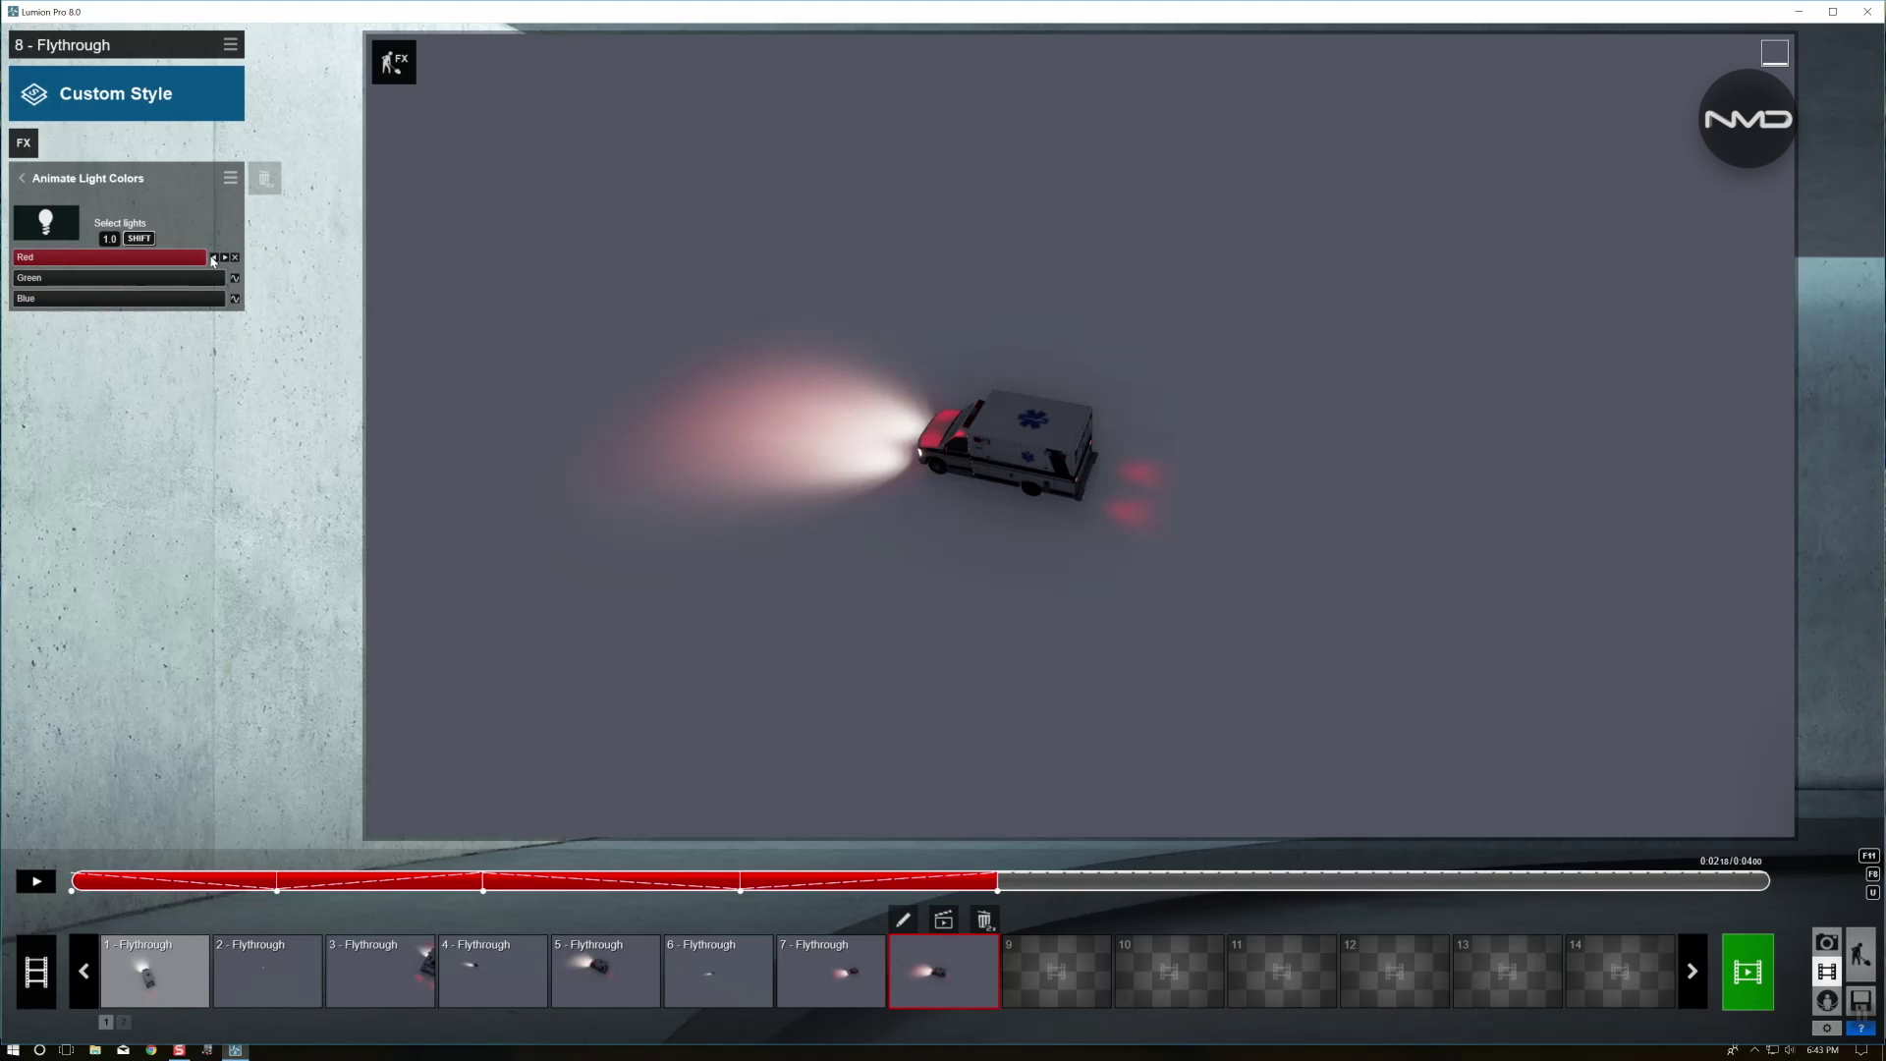
Continue the blinking with Red keyframes of 0.0 at about 2.8 s, 1.0 at about 3.4 s and 0.0 at the clip end
click(1259, 883)
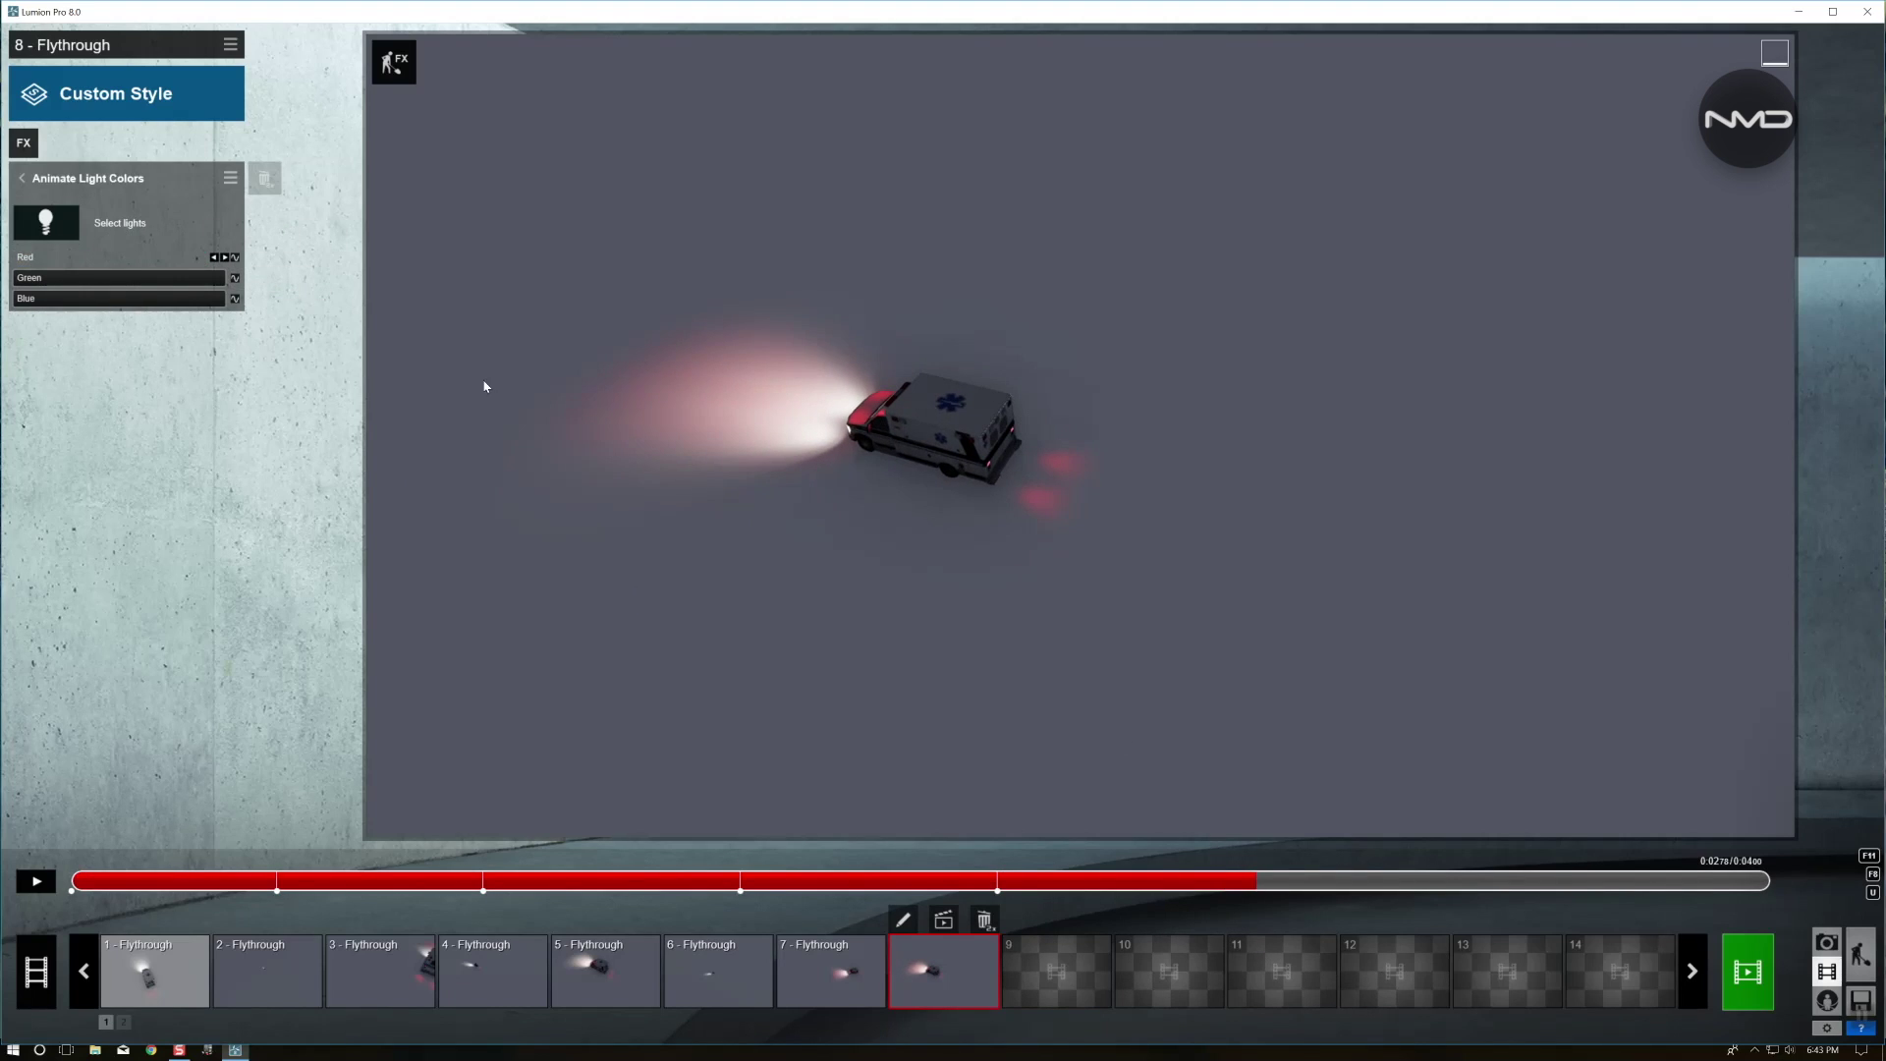
click(236, 259)
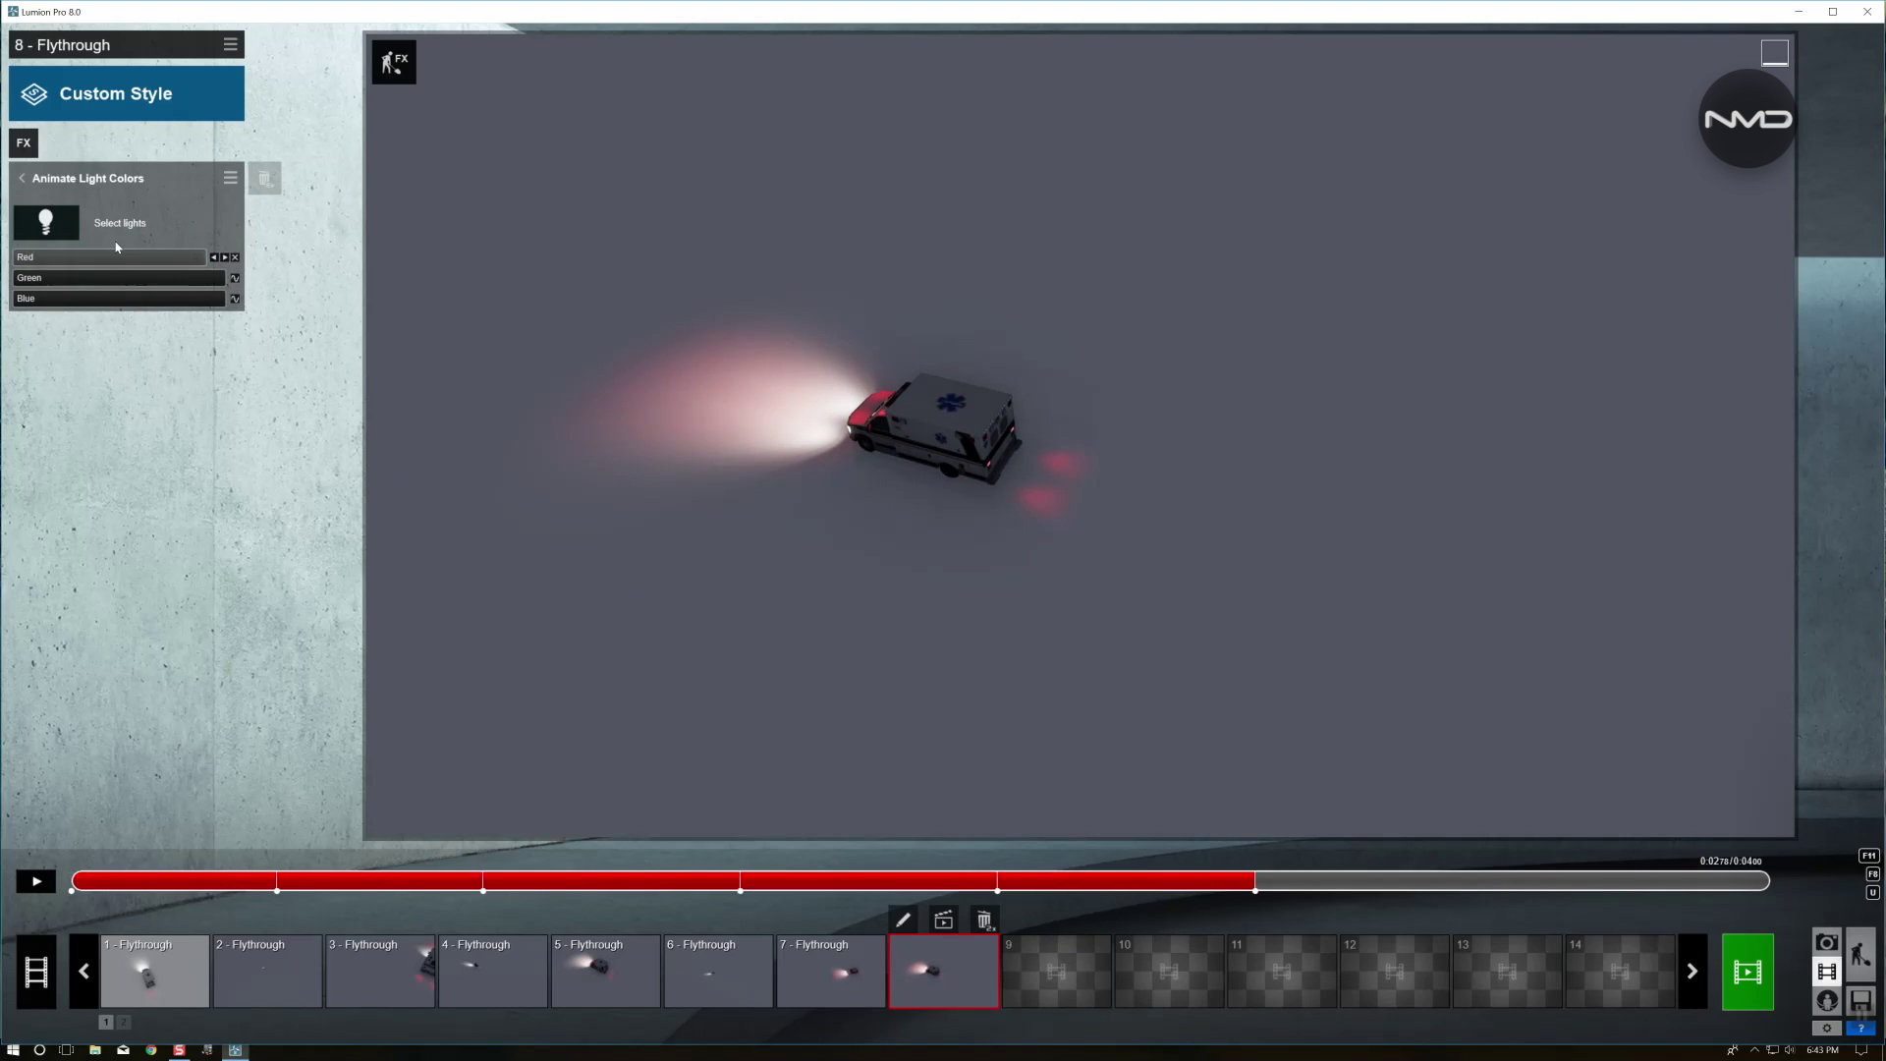
drag(118, 257, 4, 263)
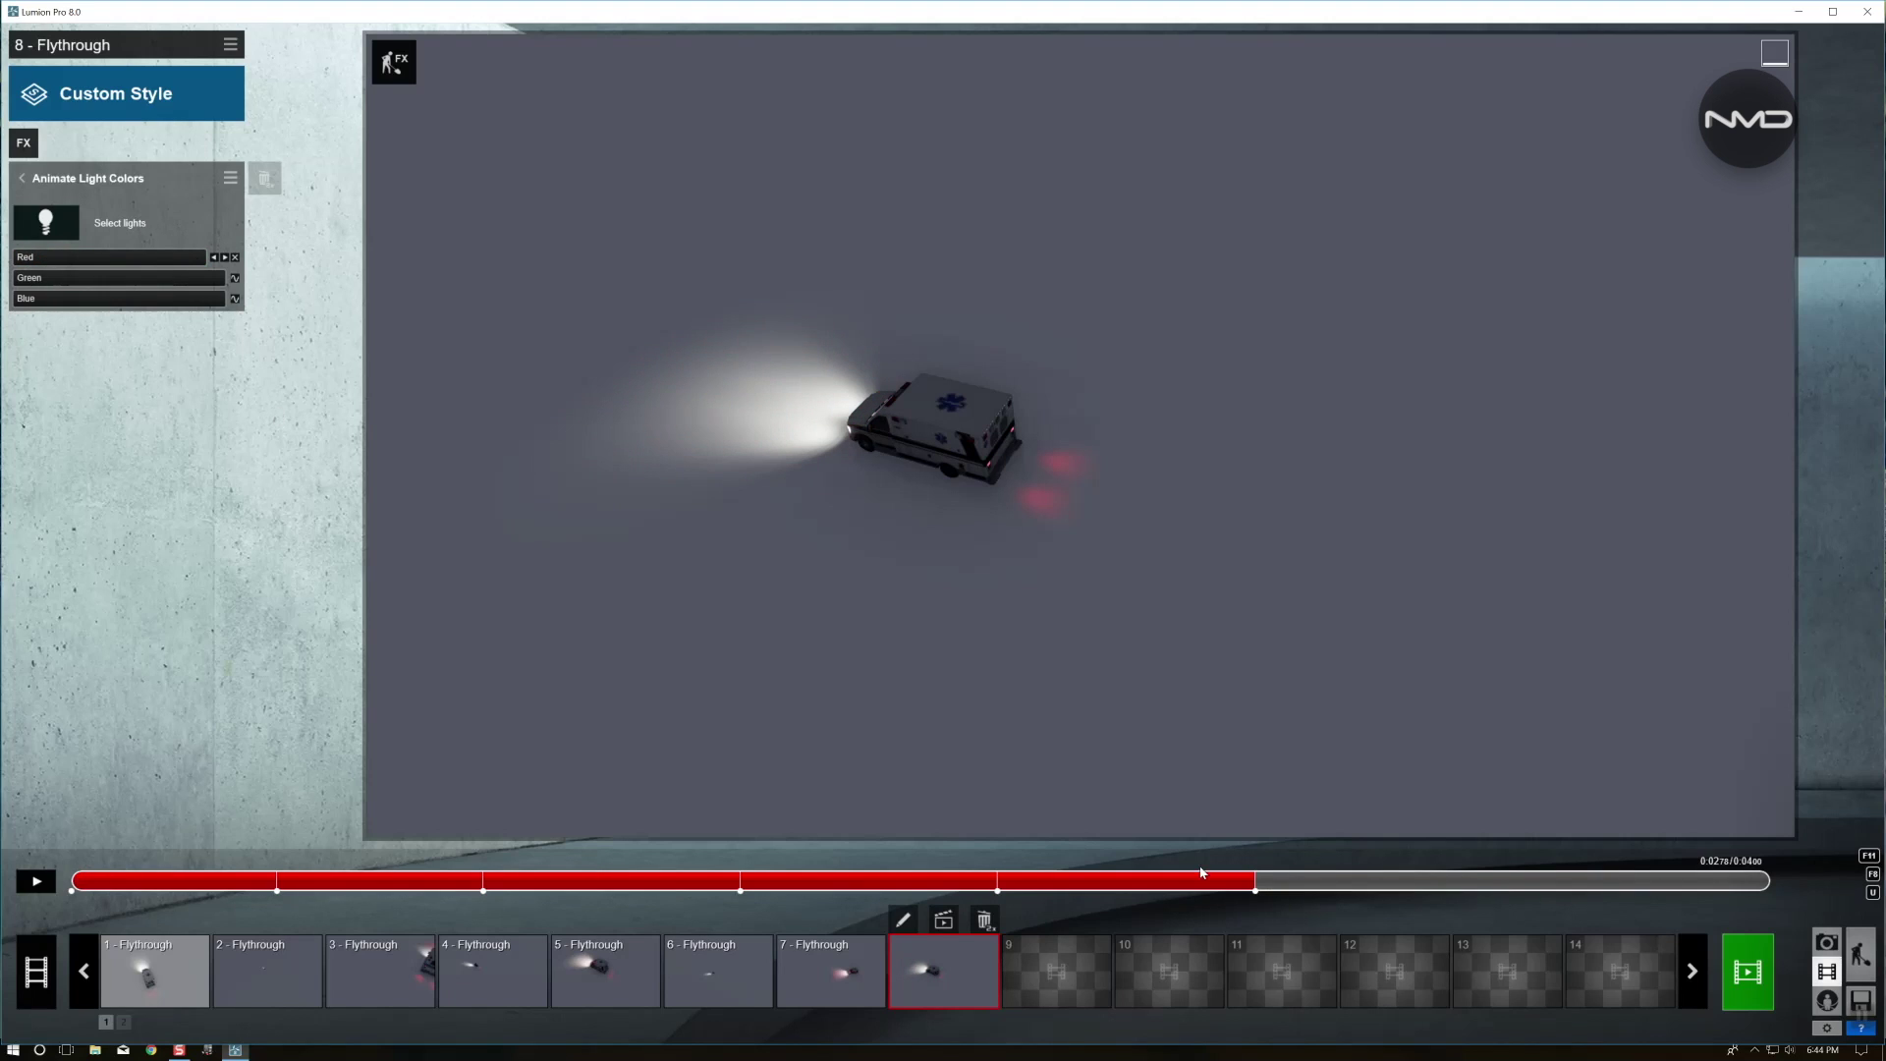
drag(1386, 890, 1495, 881)
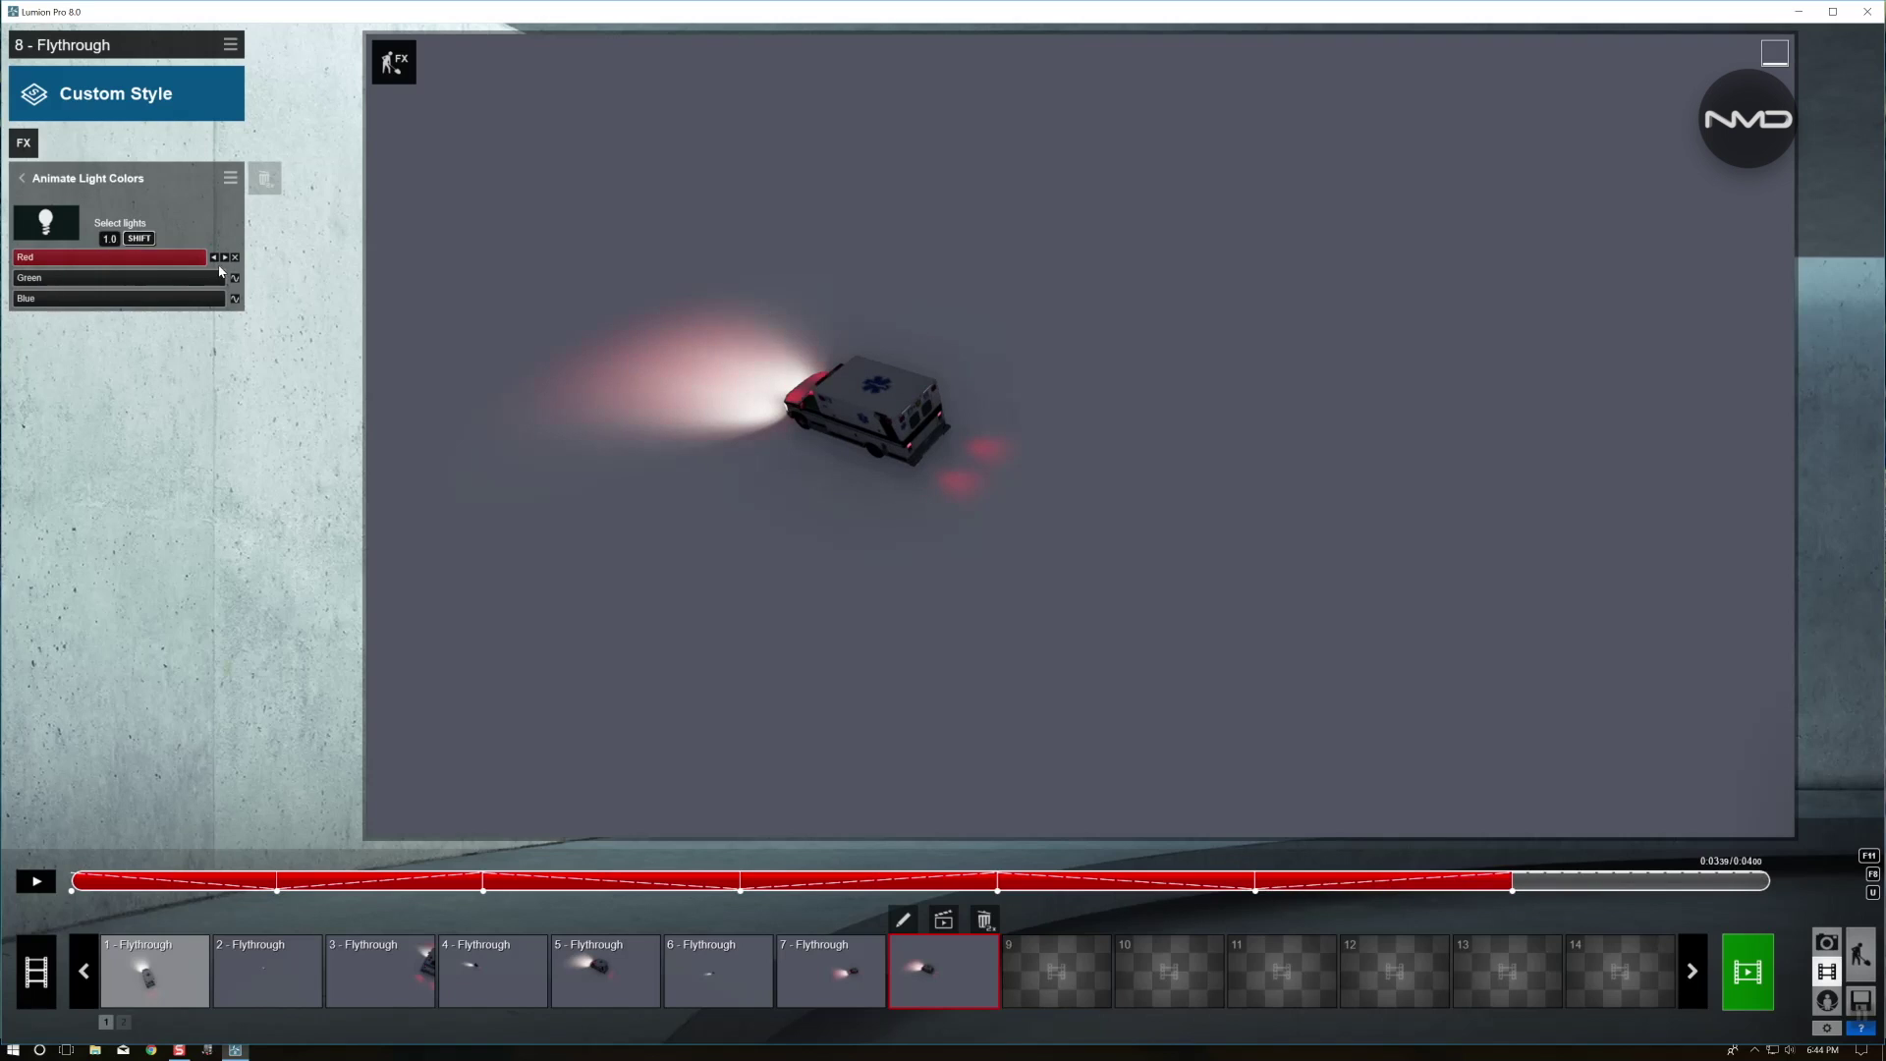
drag(1538, 874, 1653, 881)
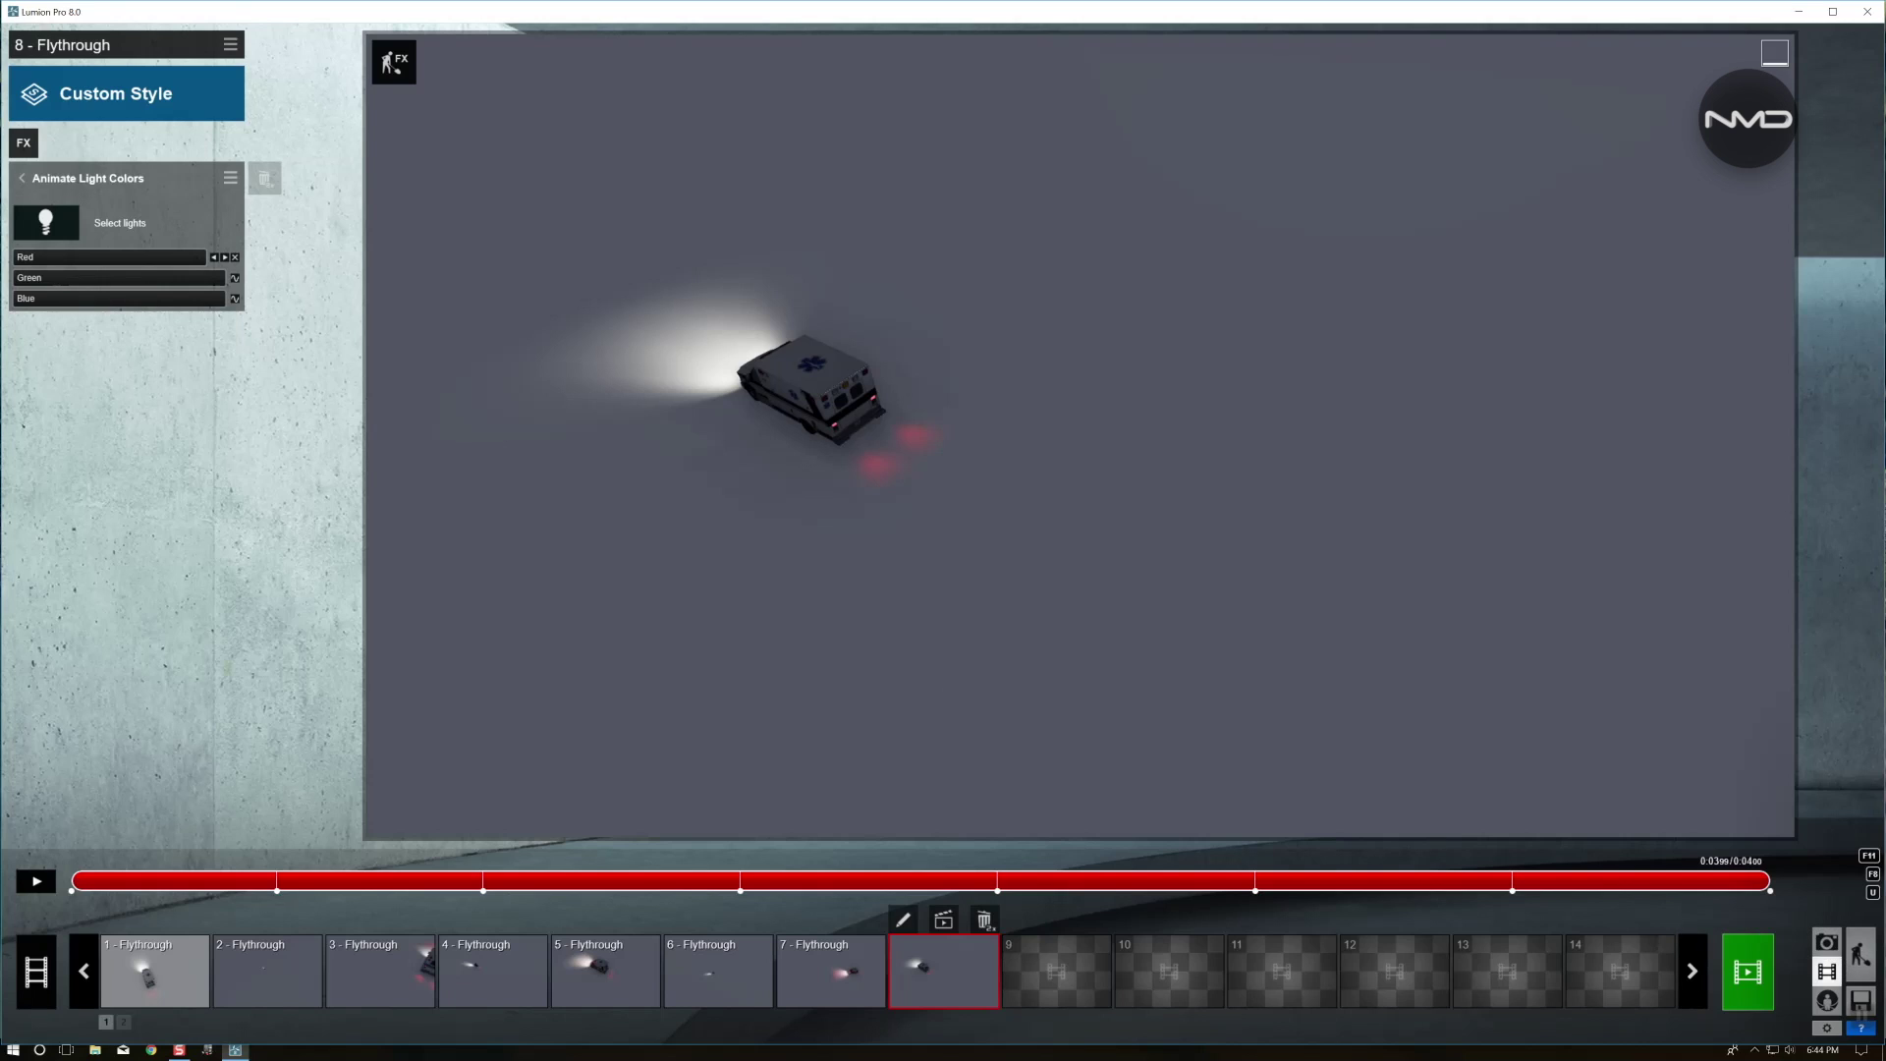
Preview clip 8 with the blinking warning lights, stop playback and return to scene Build mode
click(23, 178)
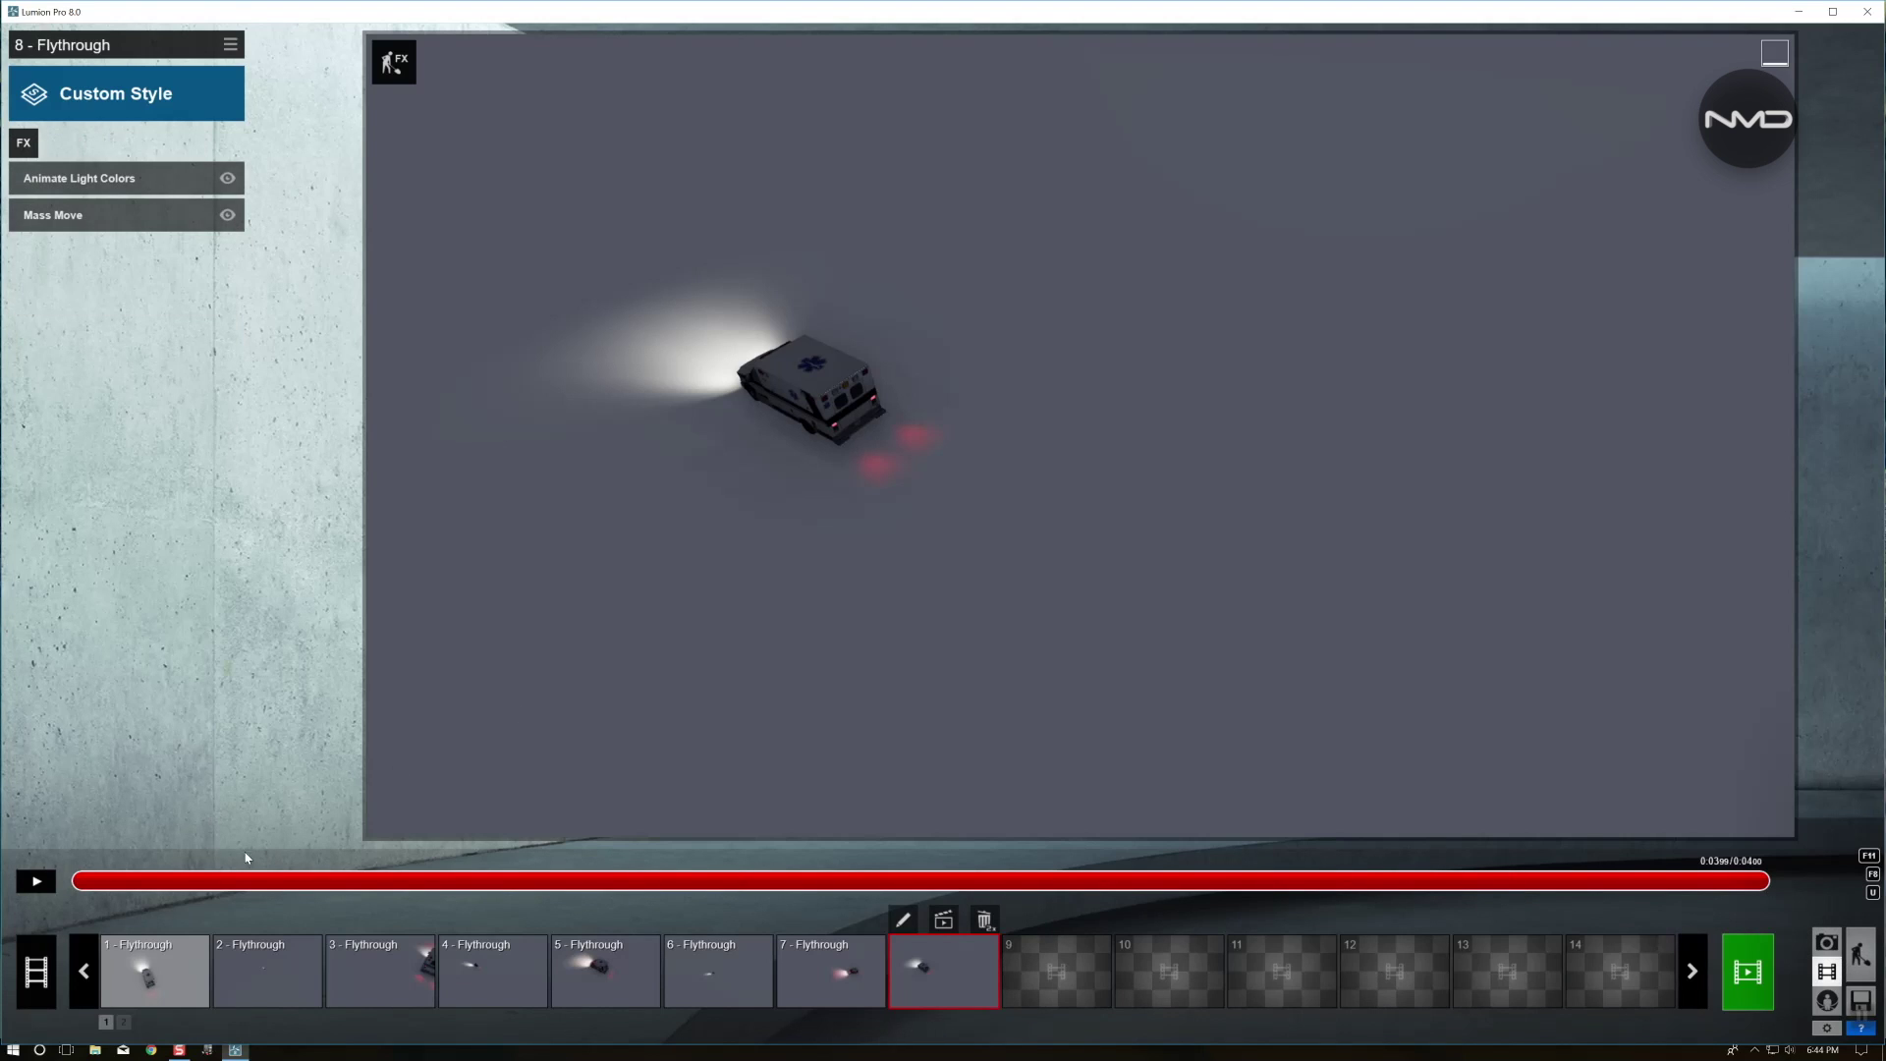
click(49, 883)
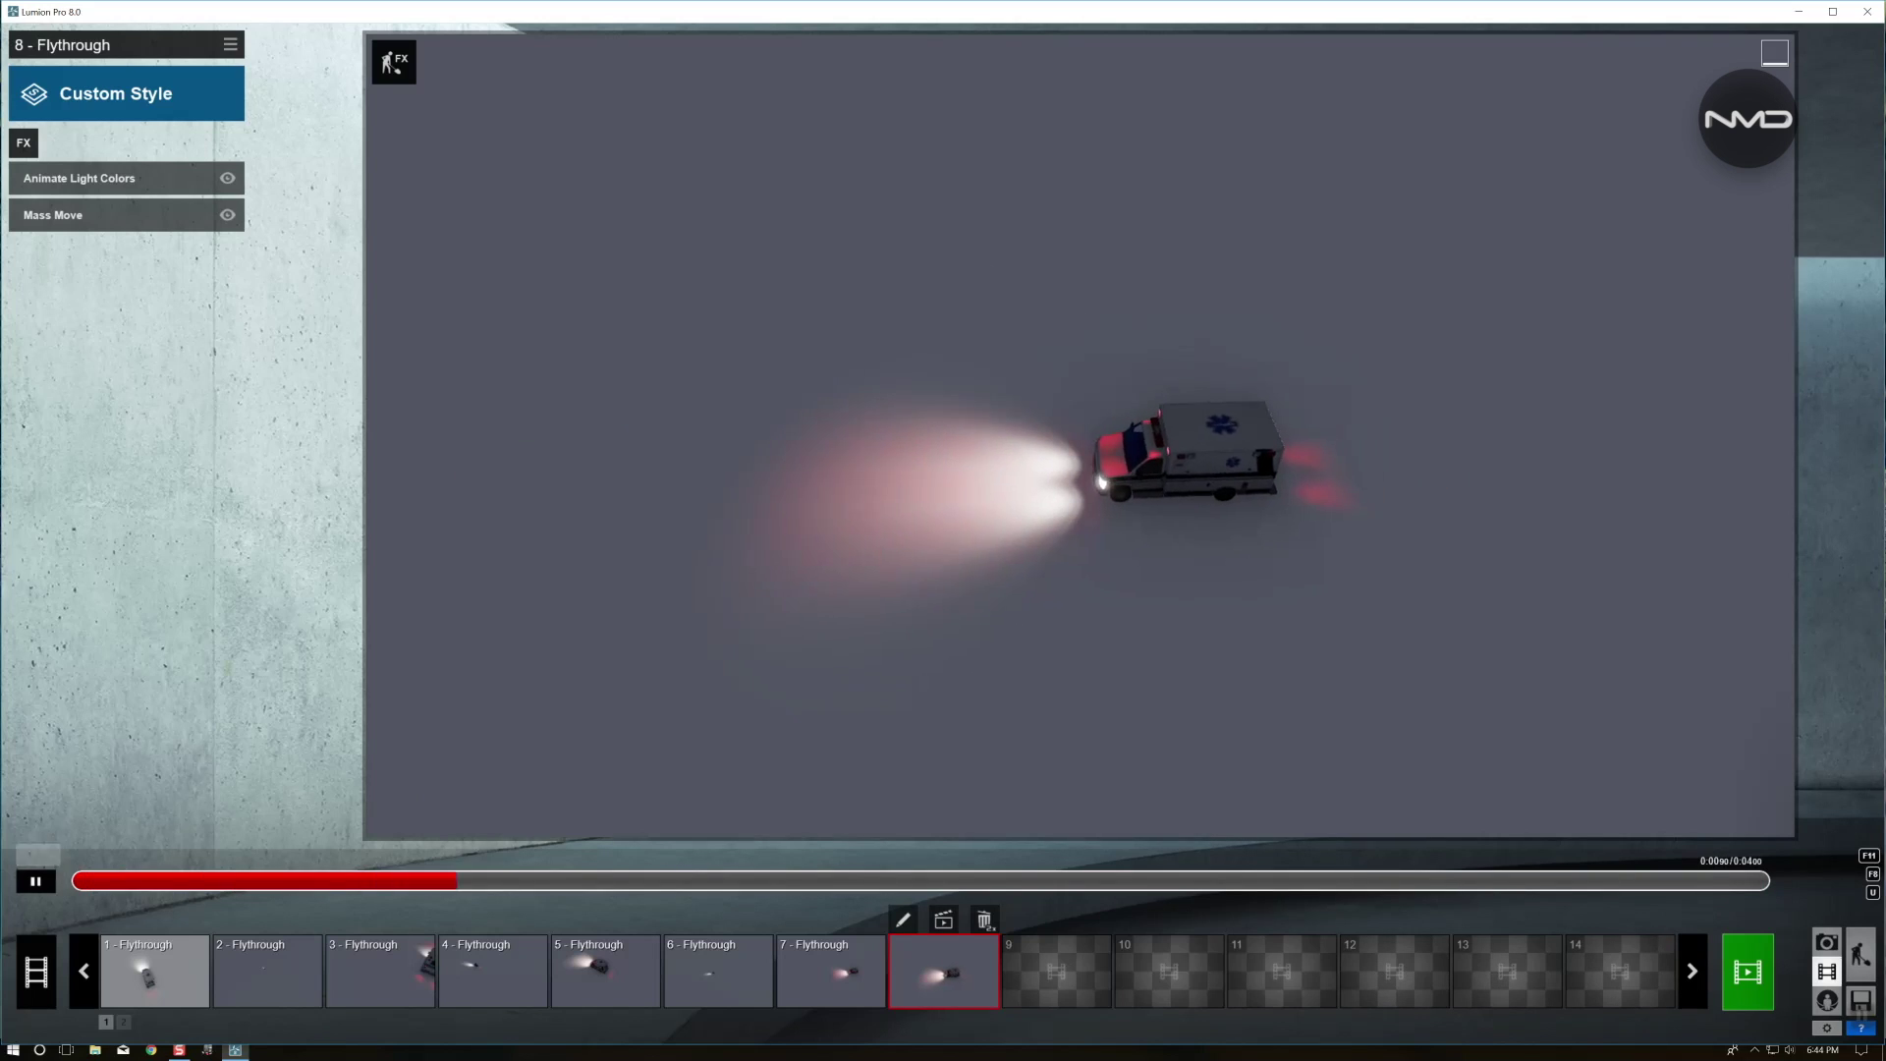
click(35, 881)
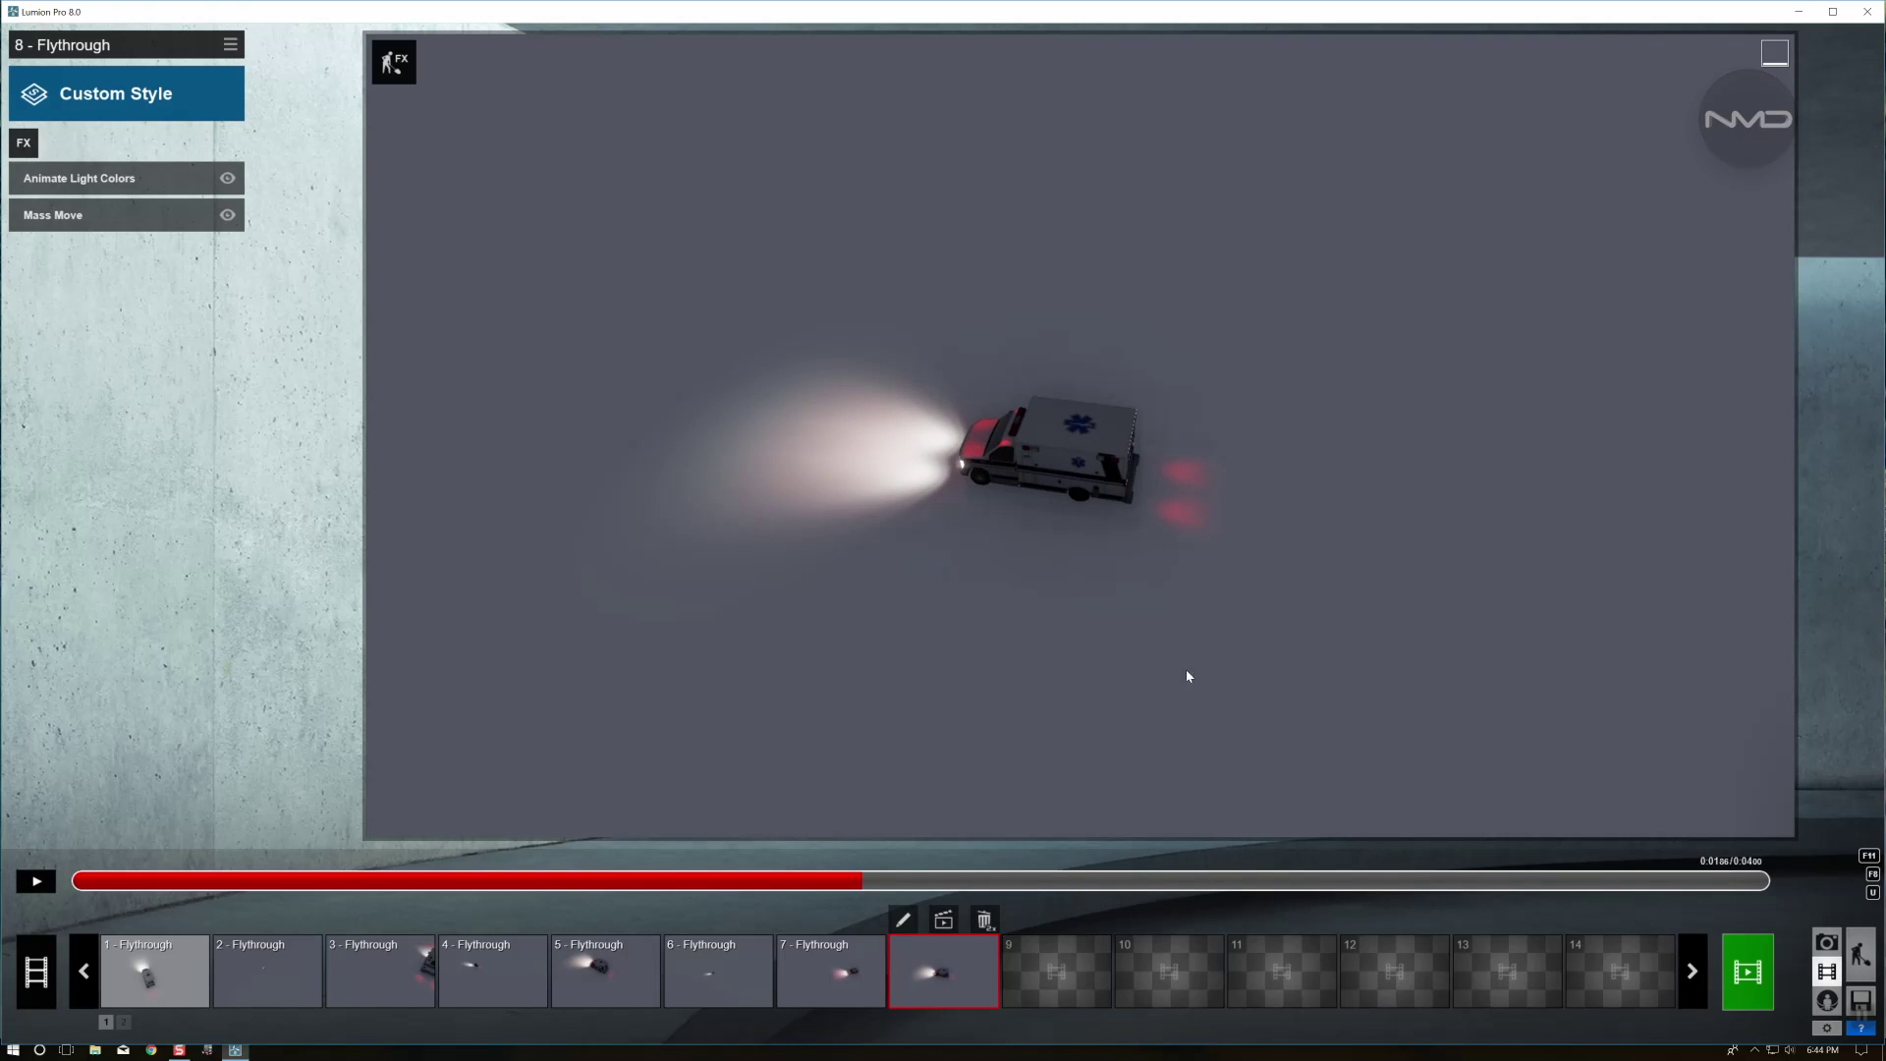
click(1862, 959)
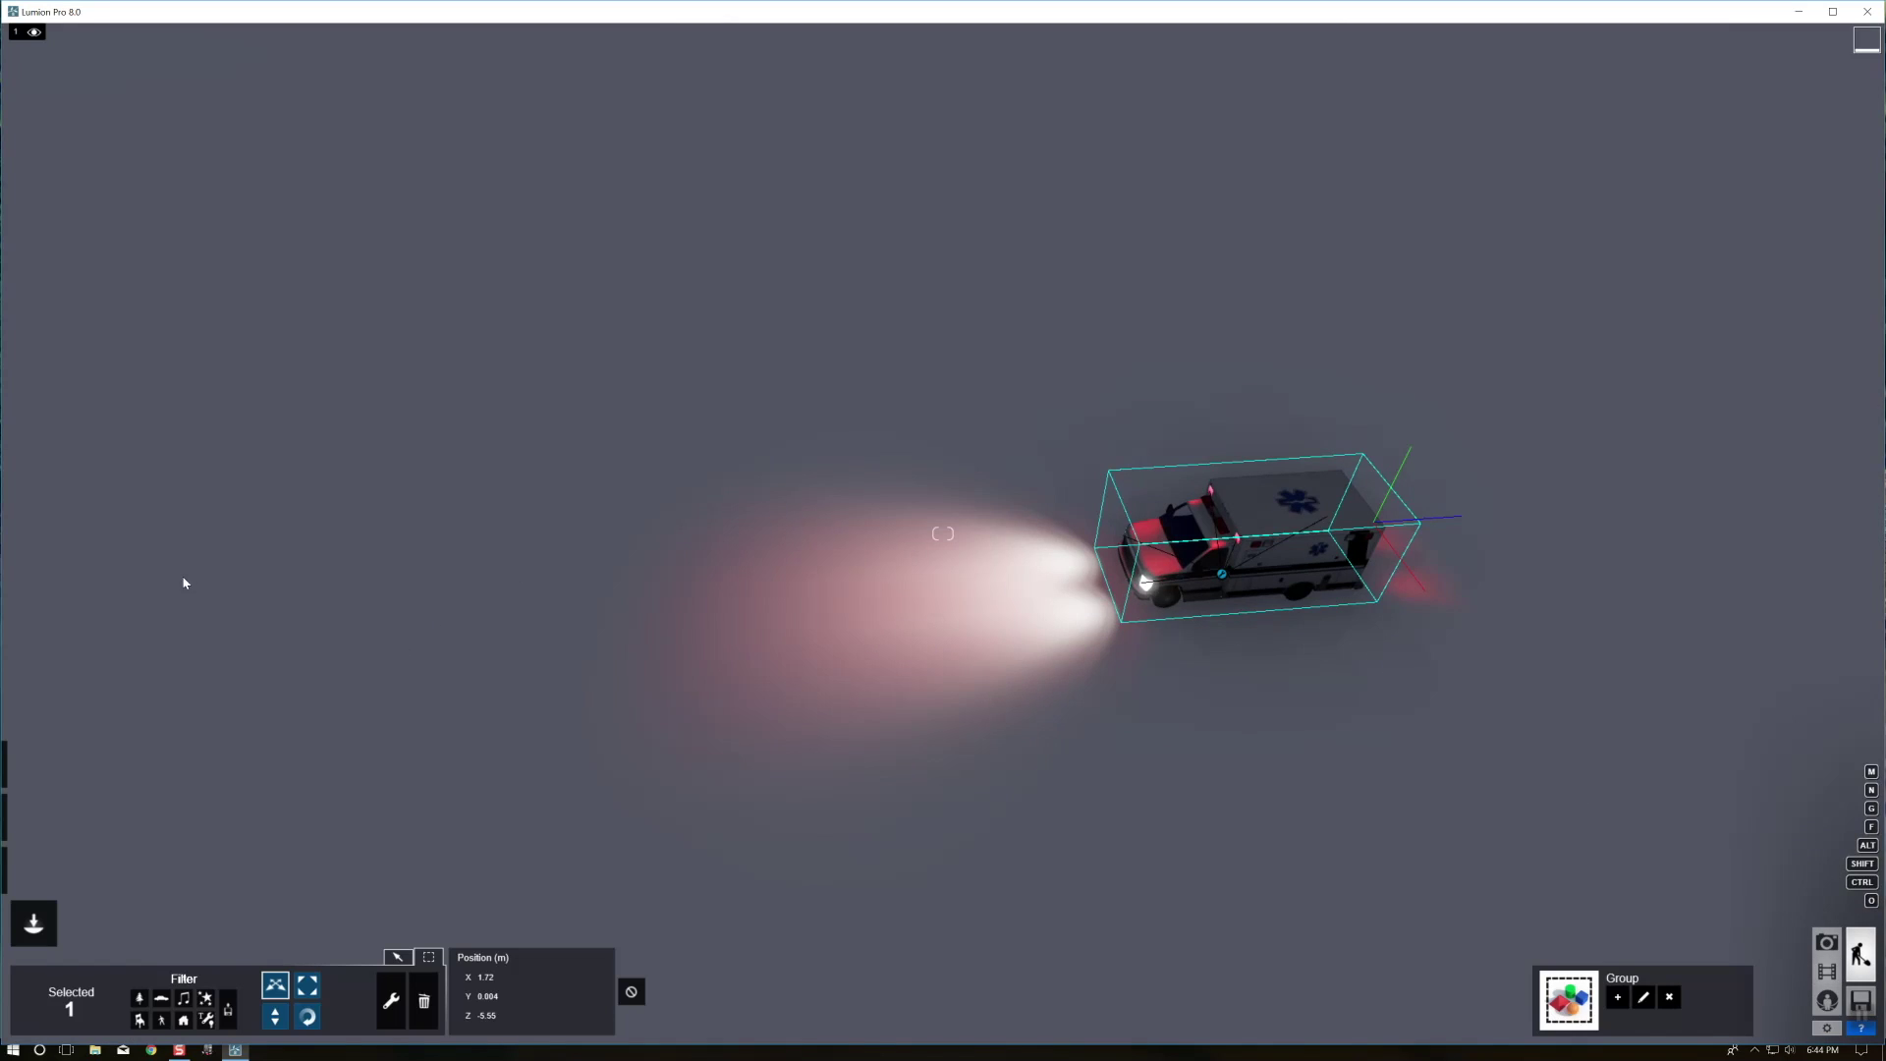